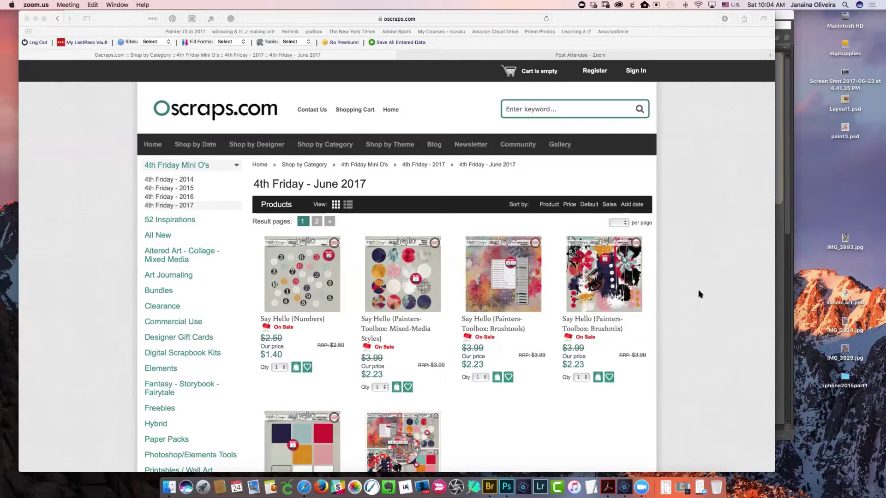
Step: Scroll through the 4th Friday June 2017 listing and go to result page 2
scroll(652, 267, down, 5)
scroll(652, 267, up, 5)
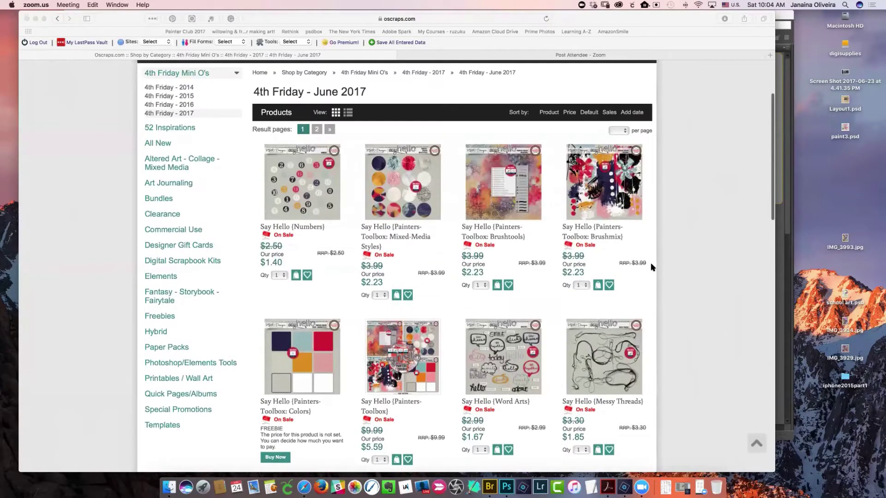
scroll(653, 267, down, 10)
scroll(652, 267, down, 1)
scroll(653, 267, down, 3)
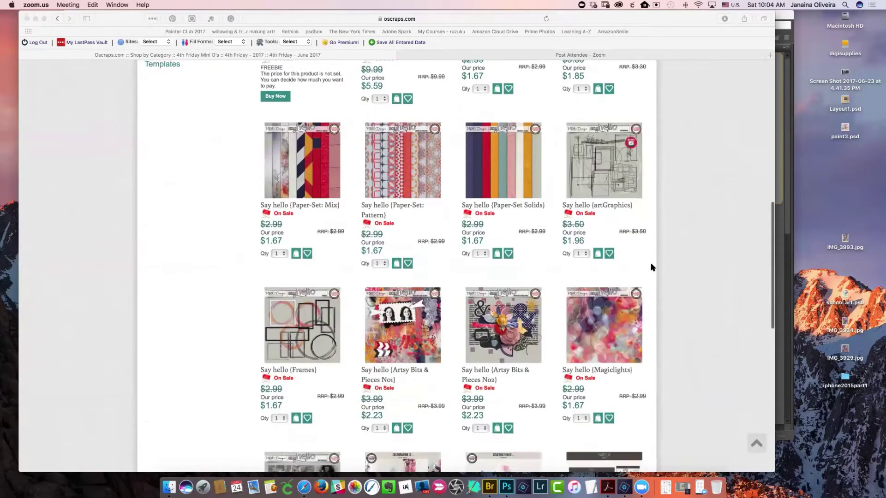
scroll(653, 267, down, 3)
scroll(652, 267, down, 3)
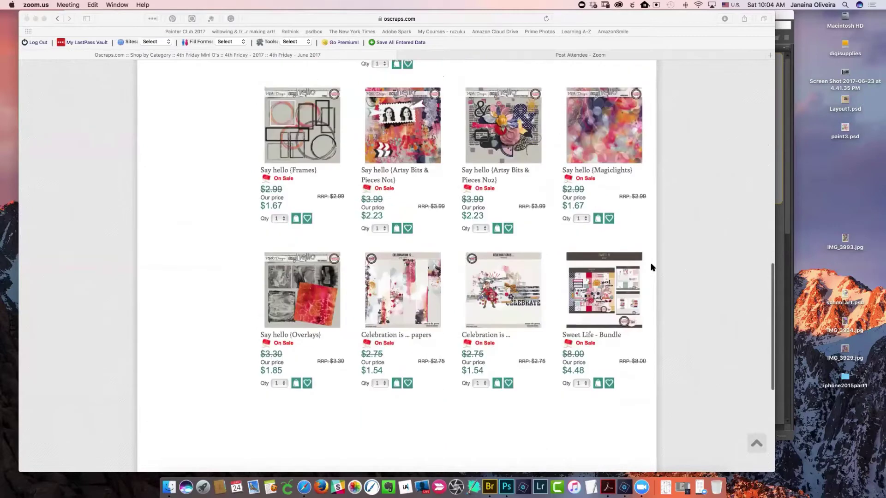
scroll(653, 267, down, 1)
scroll(652, 267, up, 4)
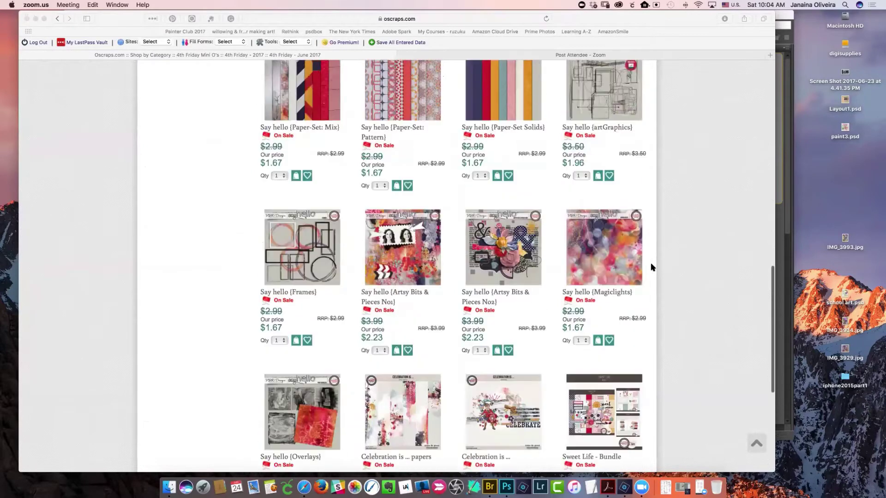
scroll(652, 267, down, 5)
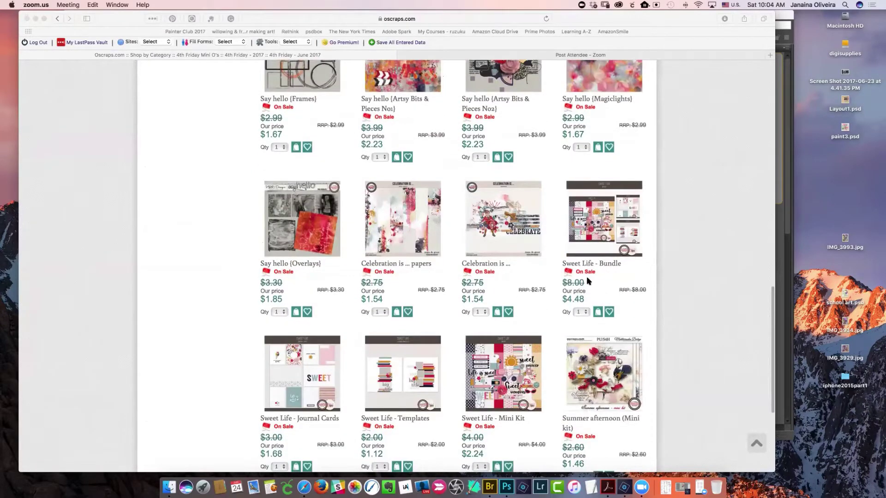
scroll(566, 283, down, 2)
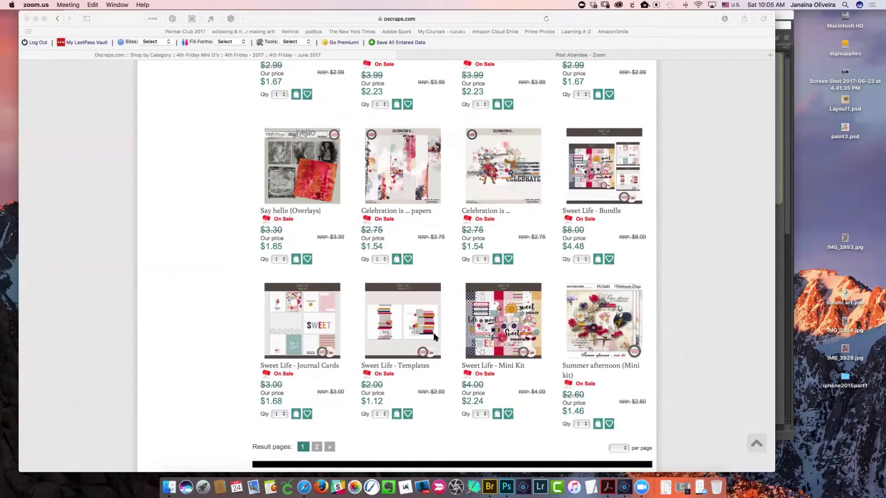
scroll(423, 336, down, 1)
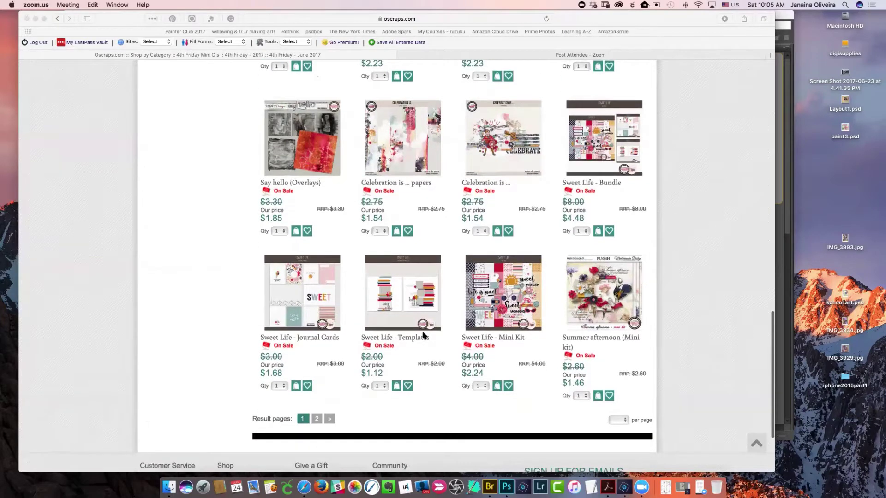
scroll(424, 336, down, 3)
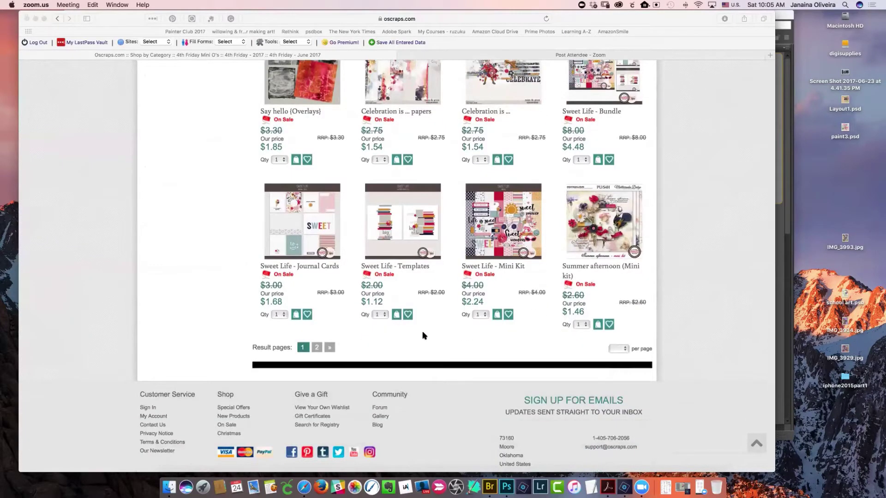
click(316, 348)
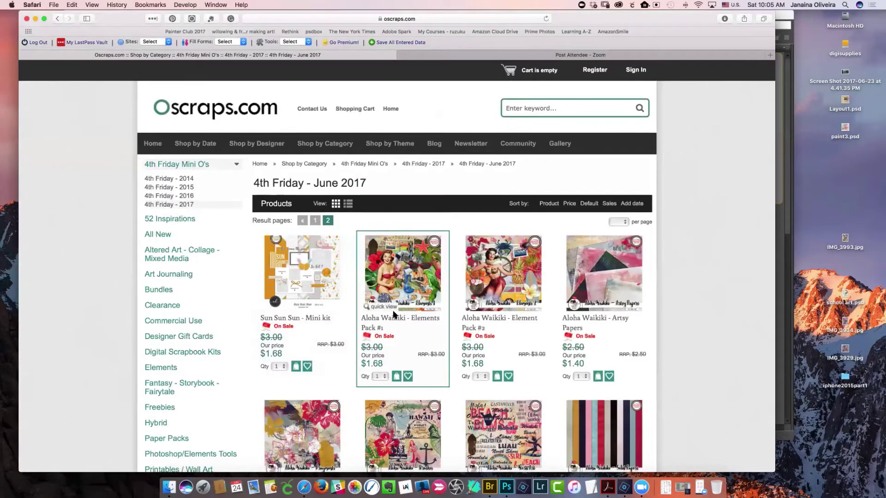
Step: Scroll down through the second page of June 2017 products
scroll(393, 313, down, 3)
scroll(392, 315, down, 10)
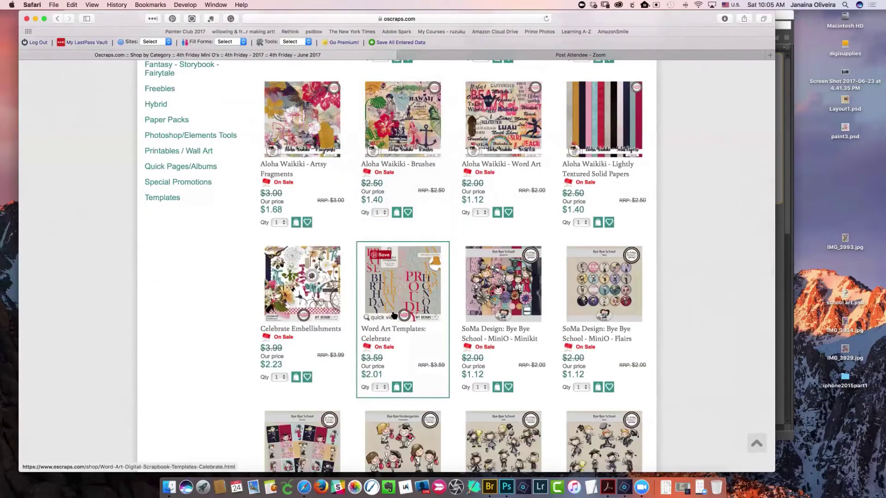
scroll(393, 315, down, 5)
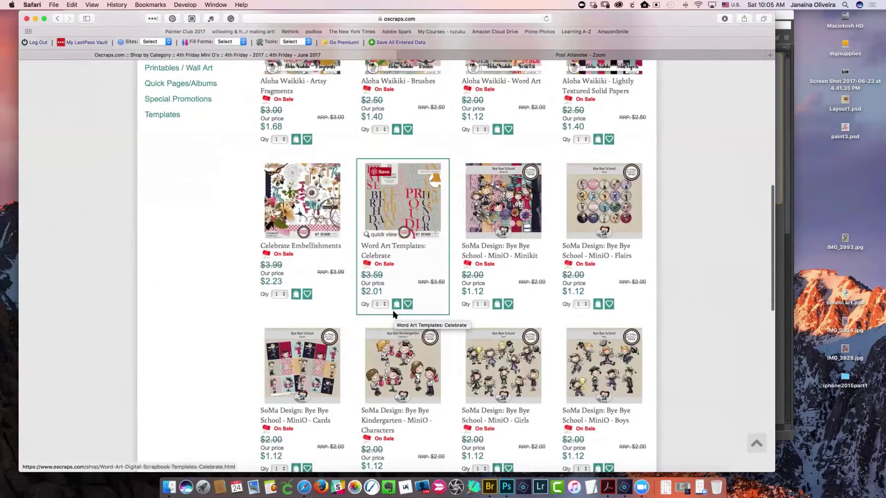
scroll(393, 314, down, 8)
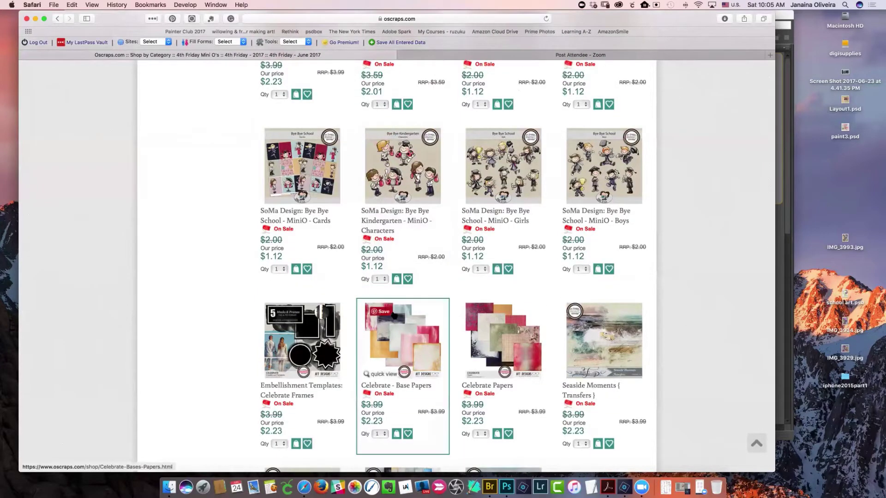
scroll(394, 315, down, 6)
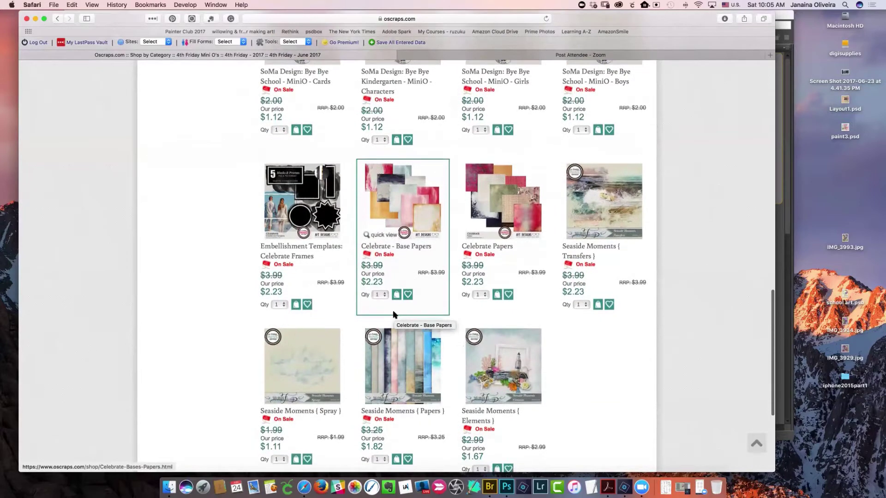
scroll(393, 315, down, 3)
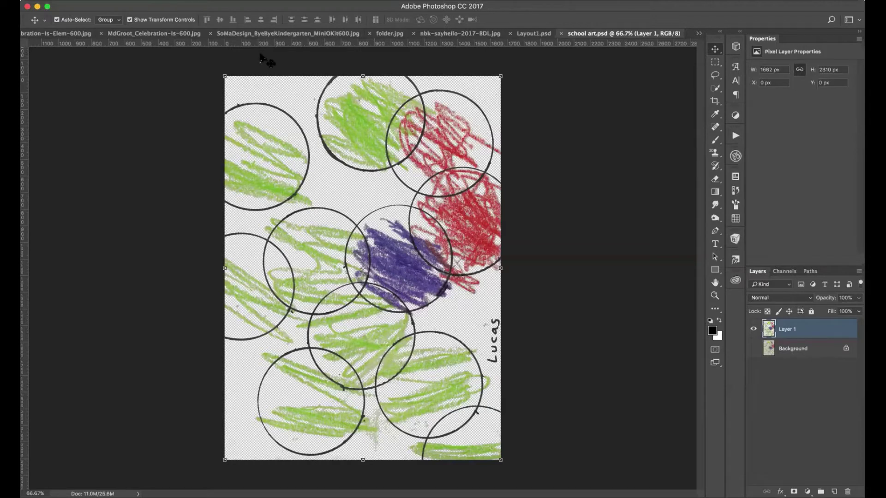
Step: Close the Bye Bye School preview and view Celebration Is elements at 200%
click(247, 32)
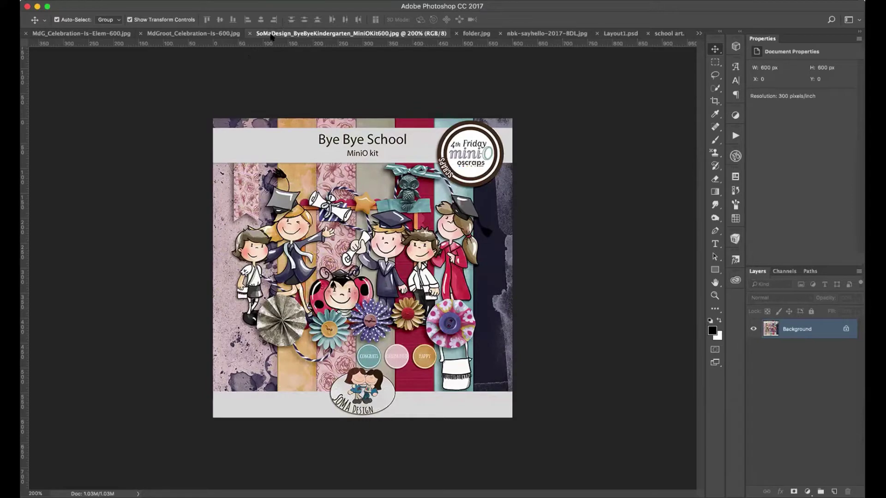
click(249, 33)
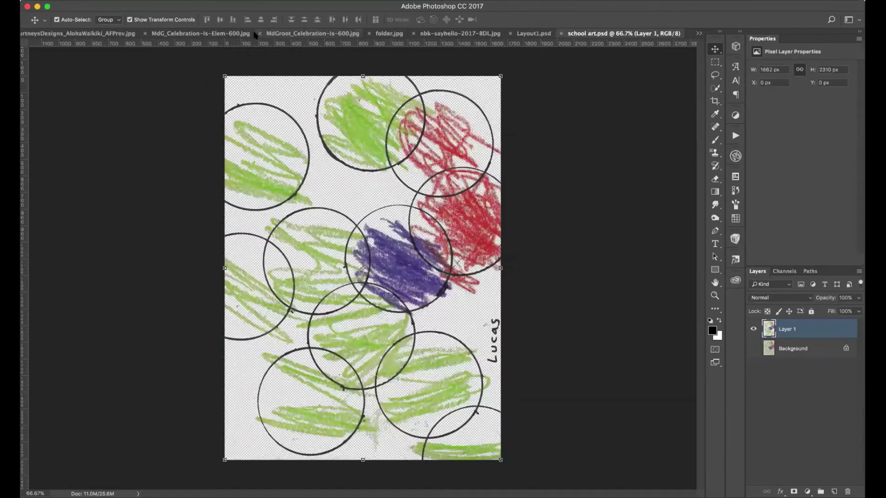
click(198, 33)
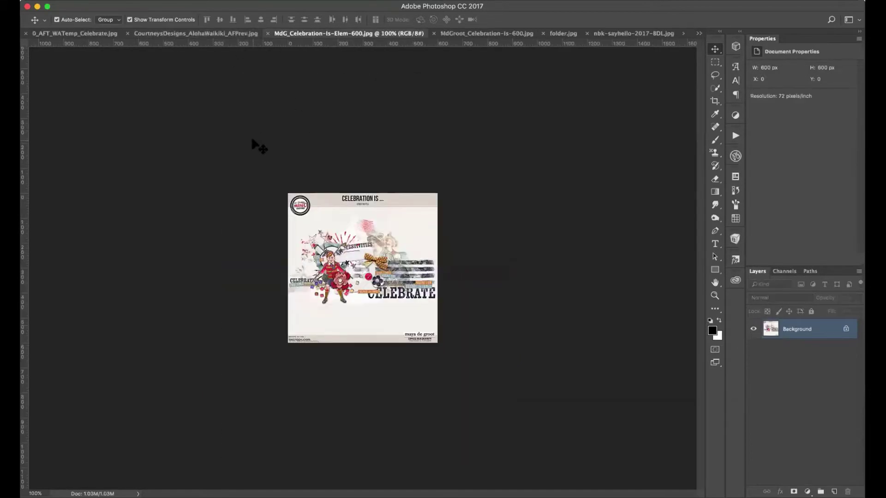
key(super+plus)
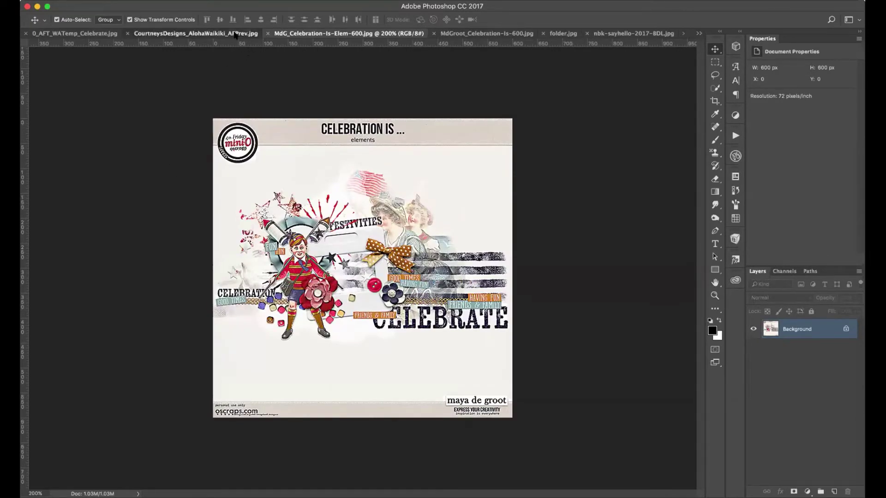
Step: Close the Celebration Is and Aloha Waikiki previews, landing on the Celebrate word art templates
click(235, 34)
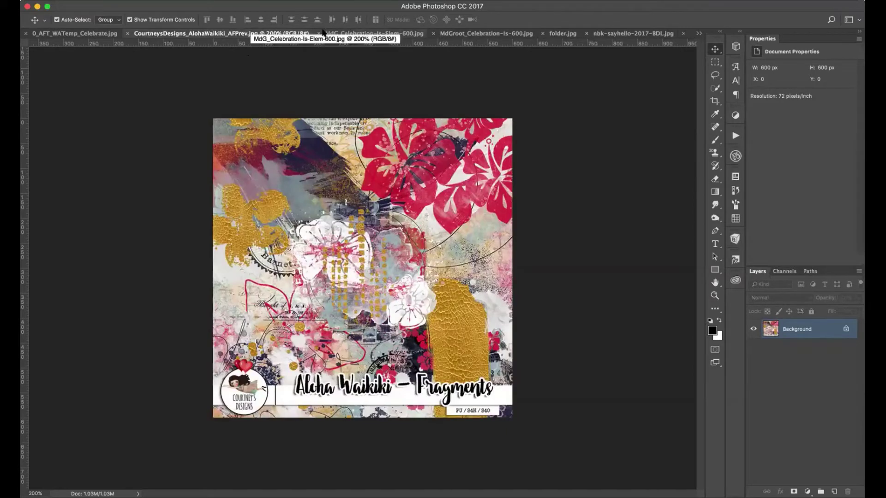
click(320, 33)
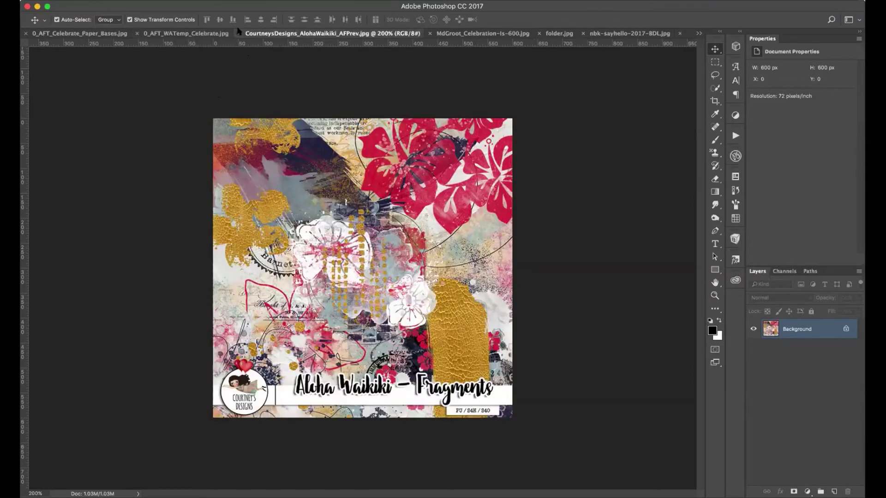
click(239, 33)
click(220, 33)
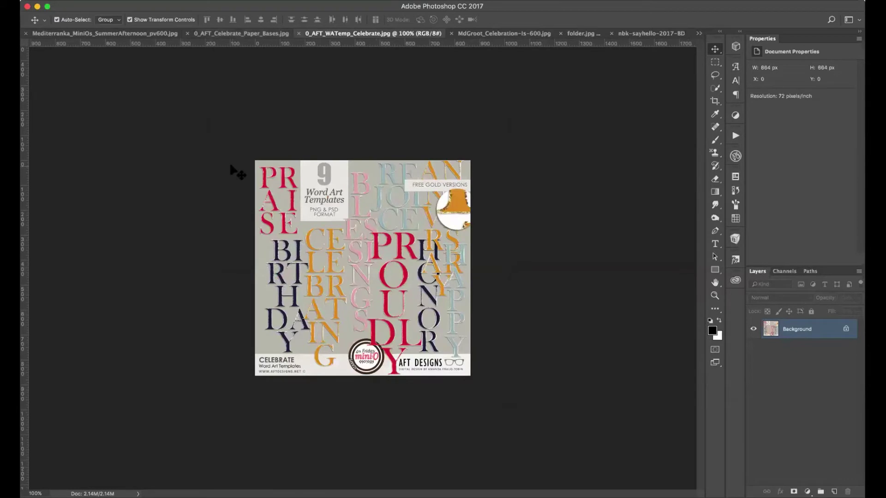
Step: Inspect at 200%, then close the word art templates and Celebrate Bases papers previews
key(super+equal)
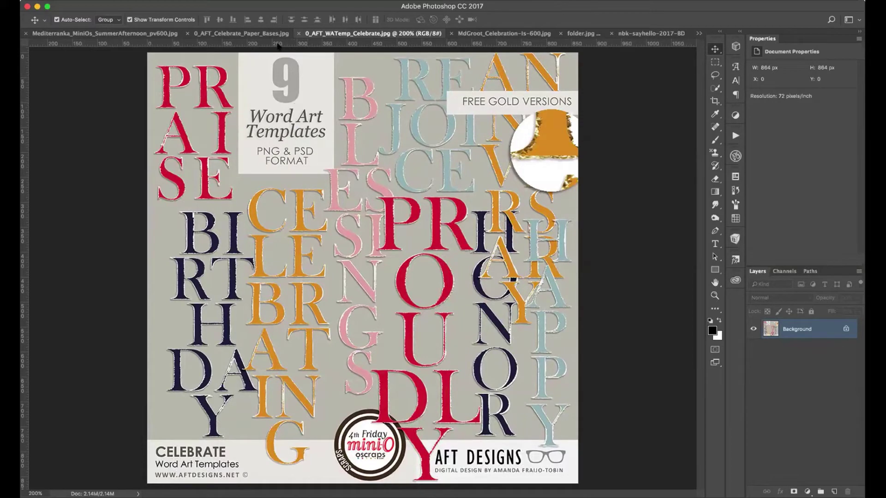
click(298, 34)
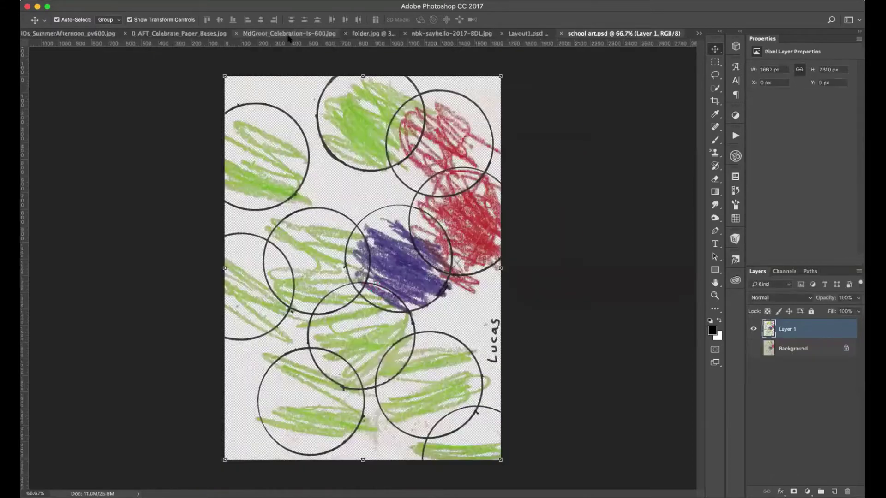
click(169, 36)
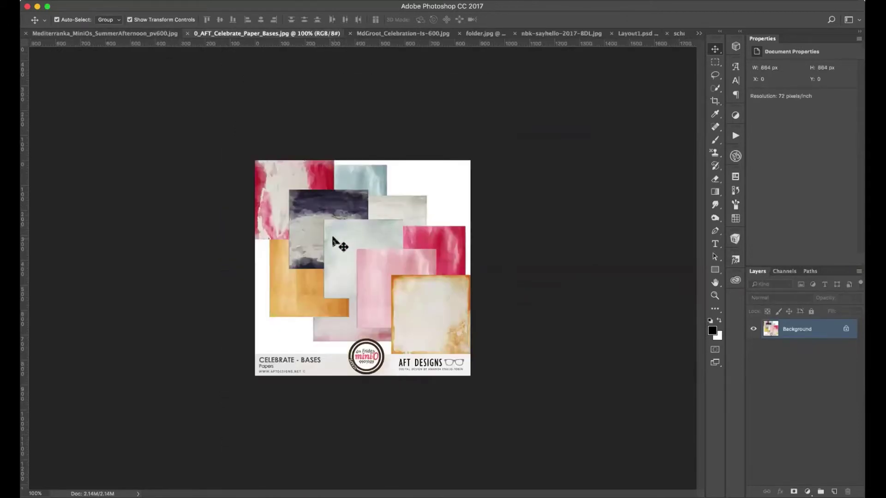
key(super+equal)
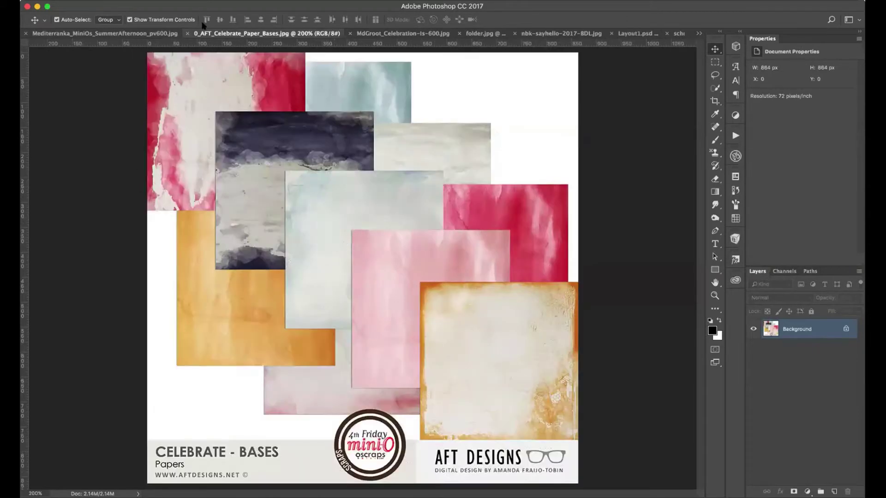
click(159, 36)
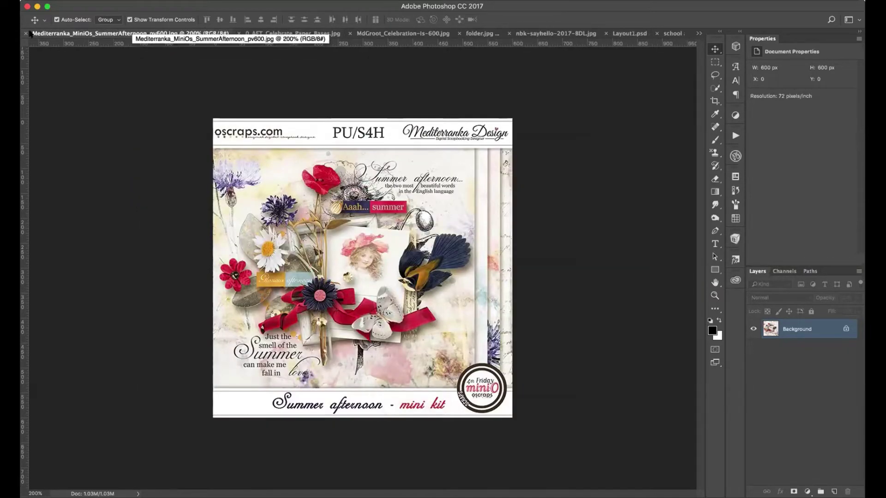
click(248, 35)
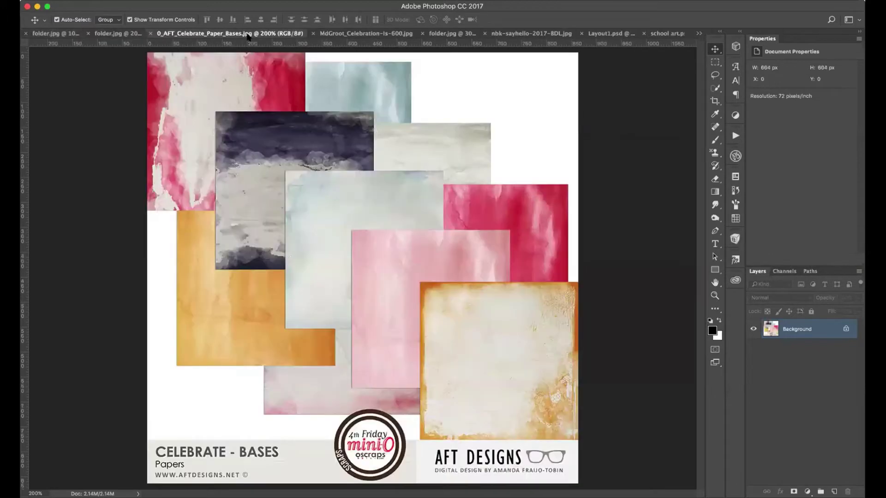
click(151, 34)
Step: Close the Celebration Is artsy papers preview and view the say hello bundle at 200%
click(261, 35)
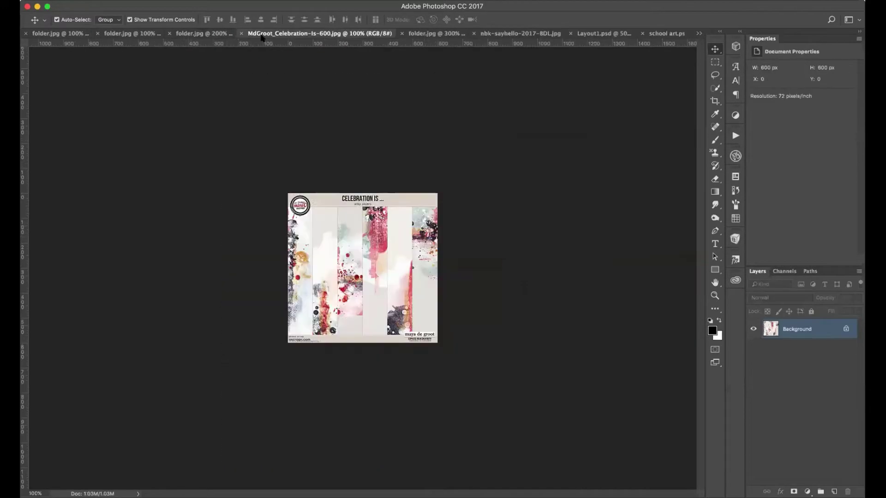
key(super+plus)
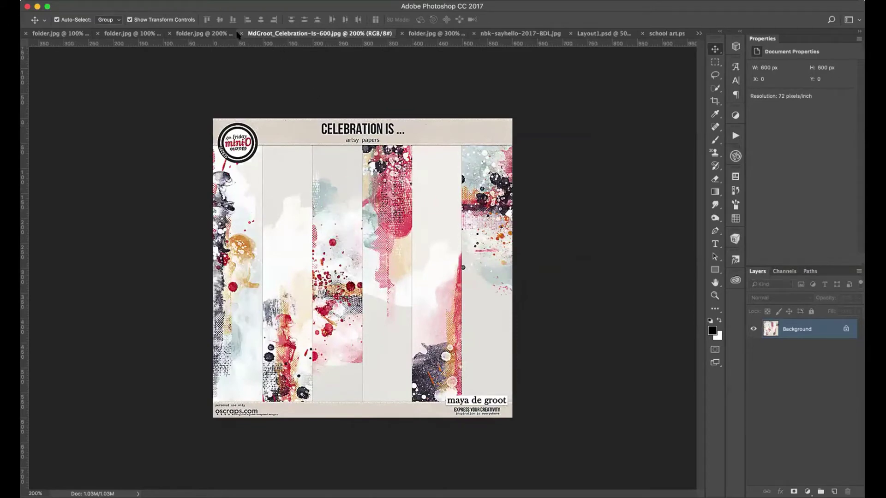
click(241, 34)
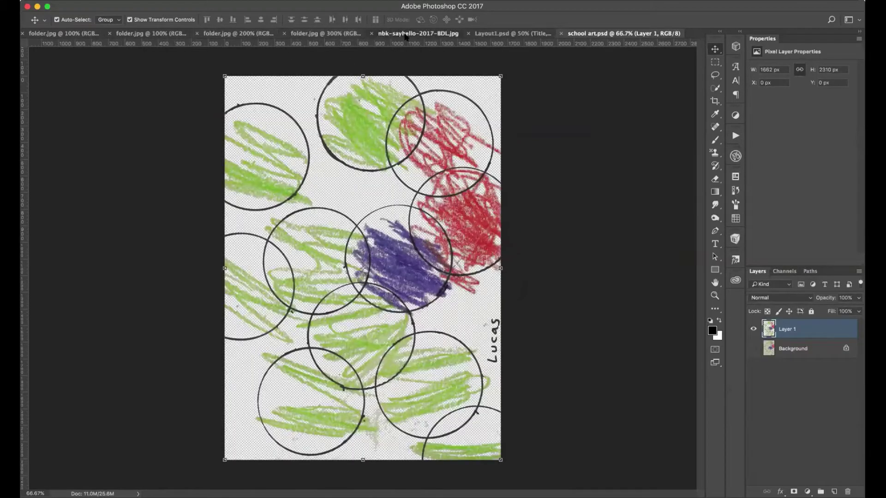
click(415, 34)
key(super+equal)
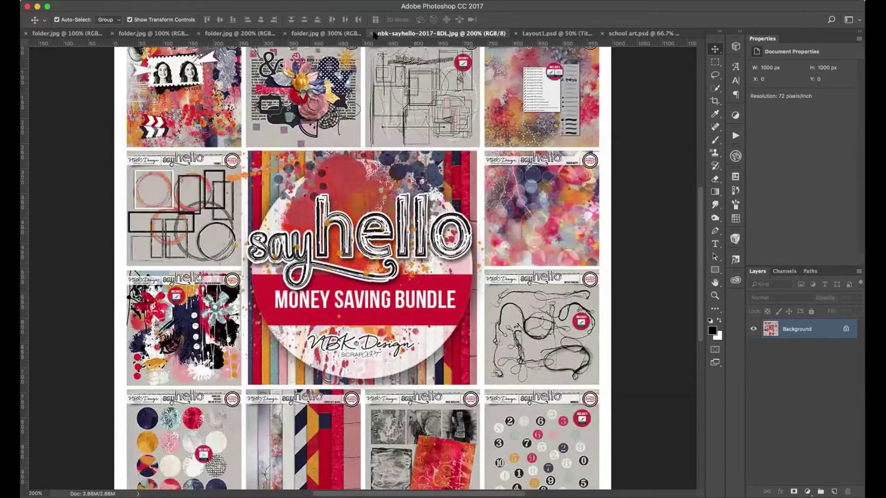
Step: Close the Sweet Life templates, Sweet Life mini kit and say hello bundle previews
click(349, 34)
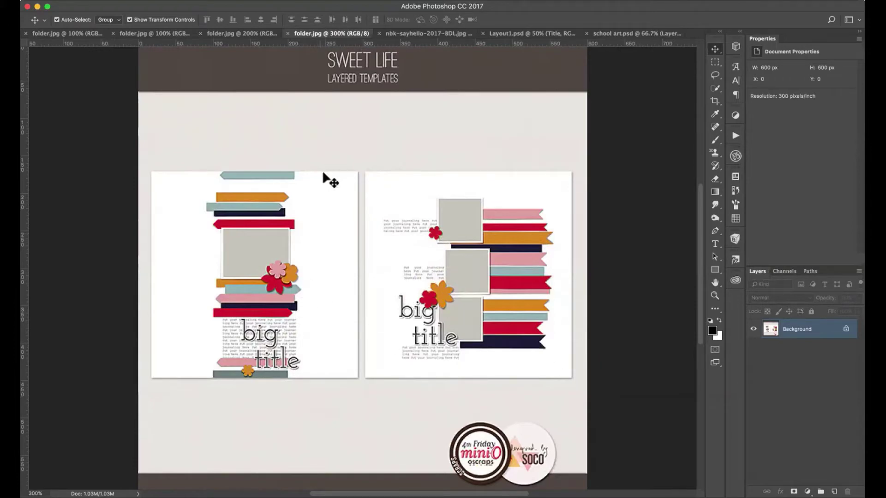
click(287, 33)
click(258, 34)
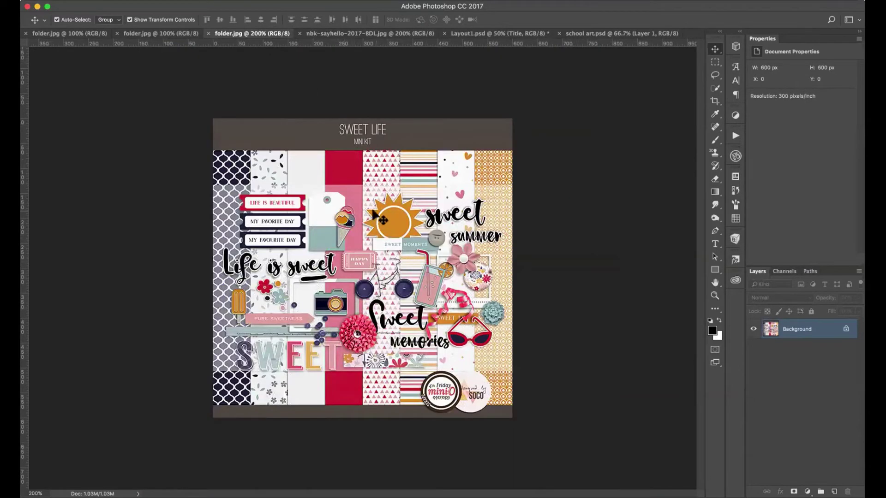
click(209, 34)
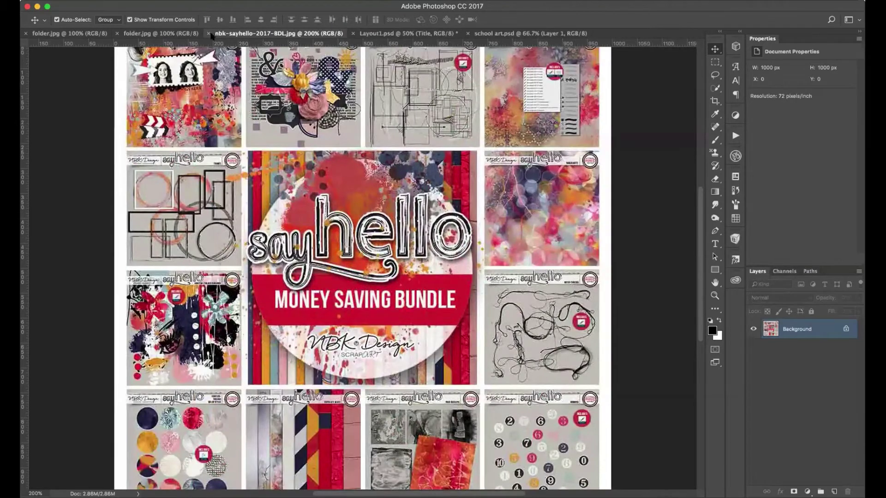
click(208, 33)
Step: Inspect and close both Seaside Moments previews, ending on Layout1.psd
click(155, 34)
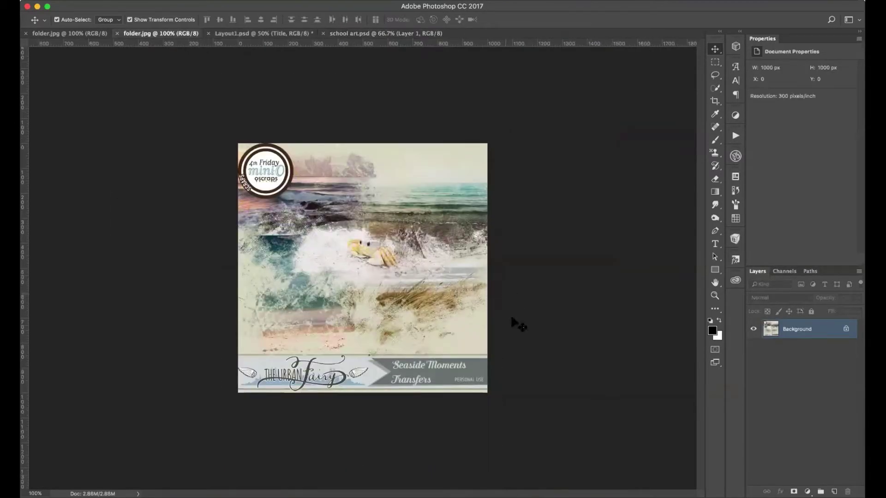
key(super+equal)
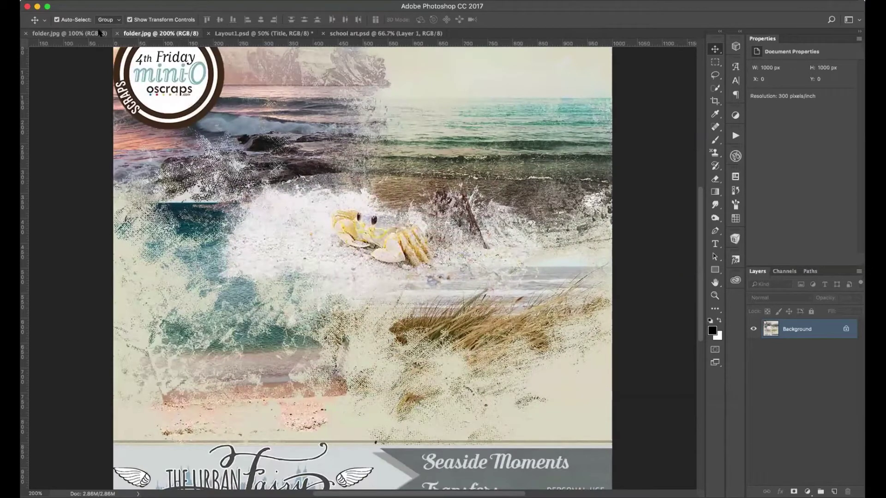
click(81, 35)
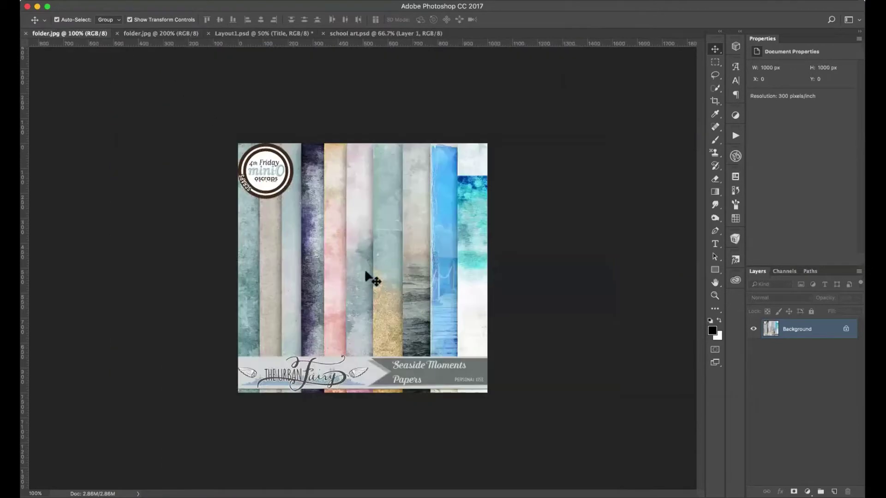
key(super+equal)
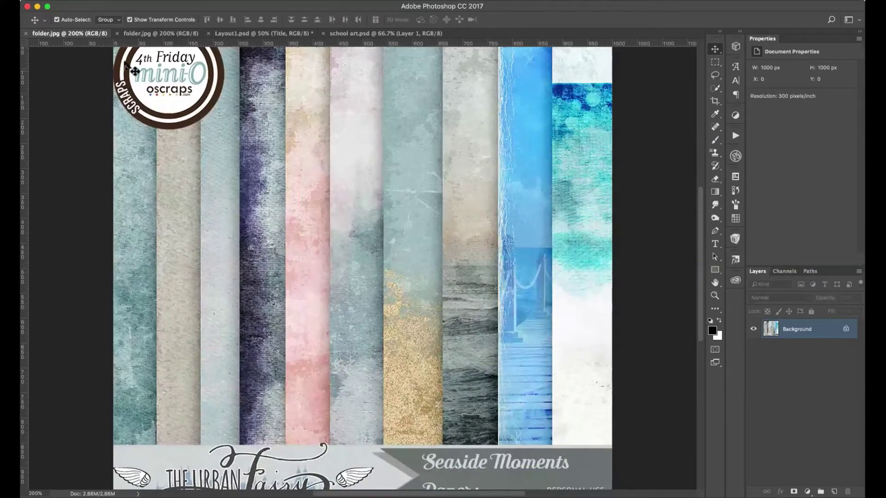
click(25, 34)
click(26, 34)
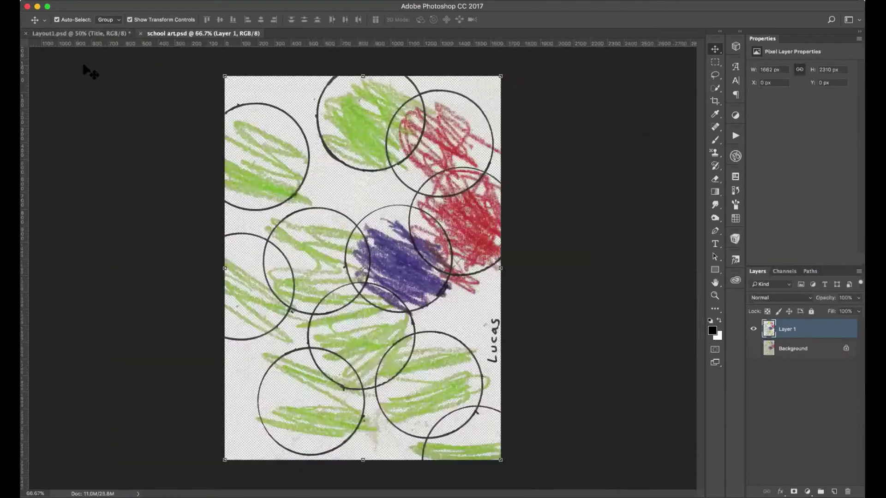
click(90, 33)
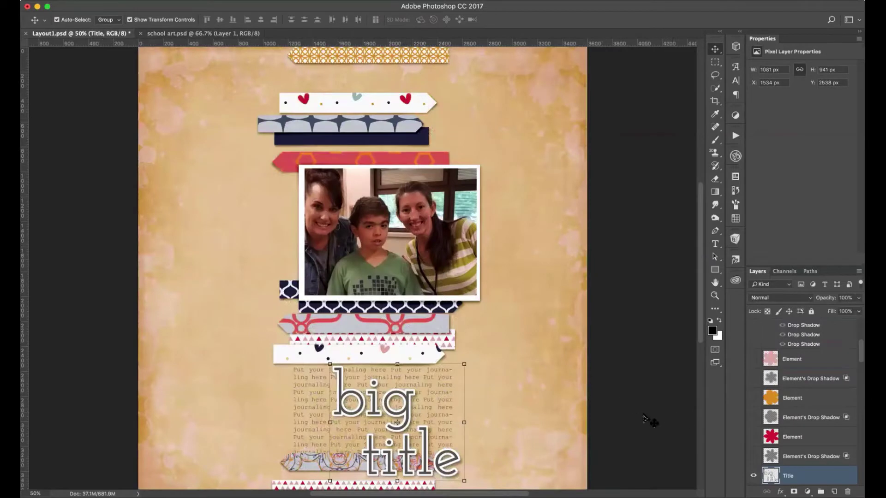
key(super+minus)
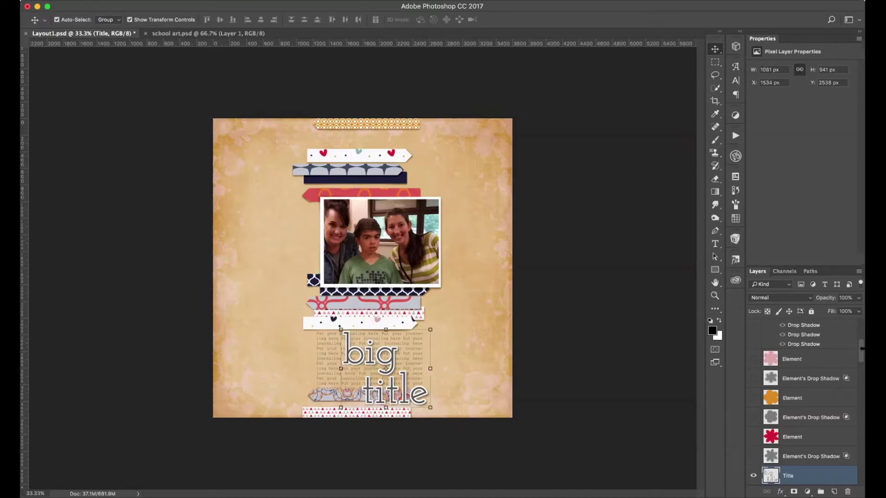
scroll(860, 349, up, 3)
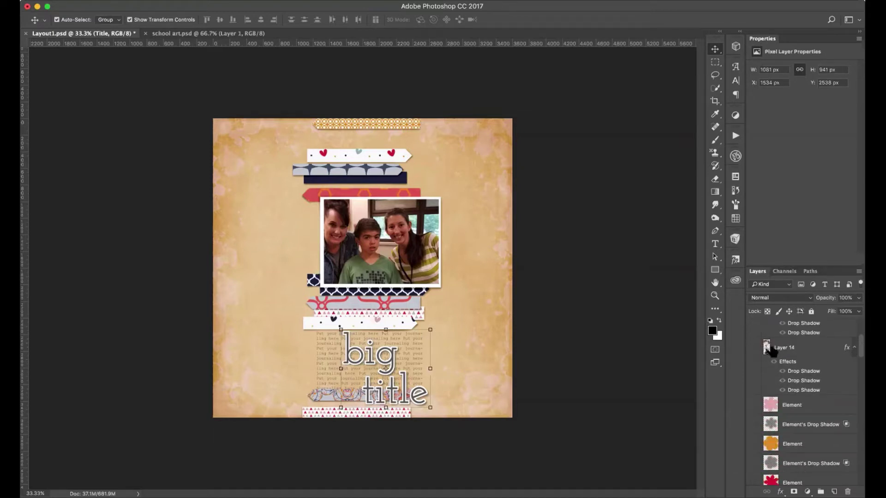
drag(858, 349, 859, 368)
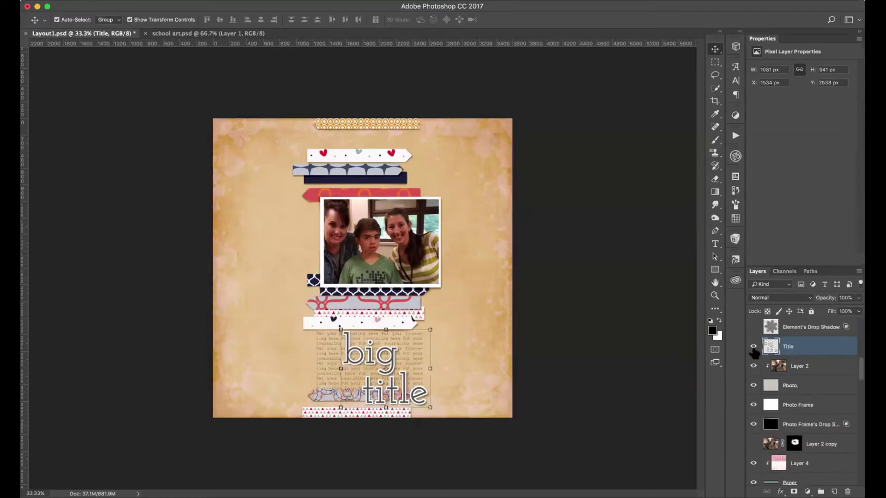
Step: Hide the Title layer's big title word art on the layout
click(753, 346)
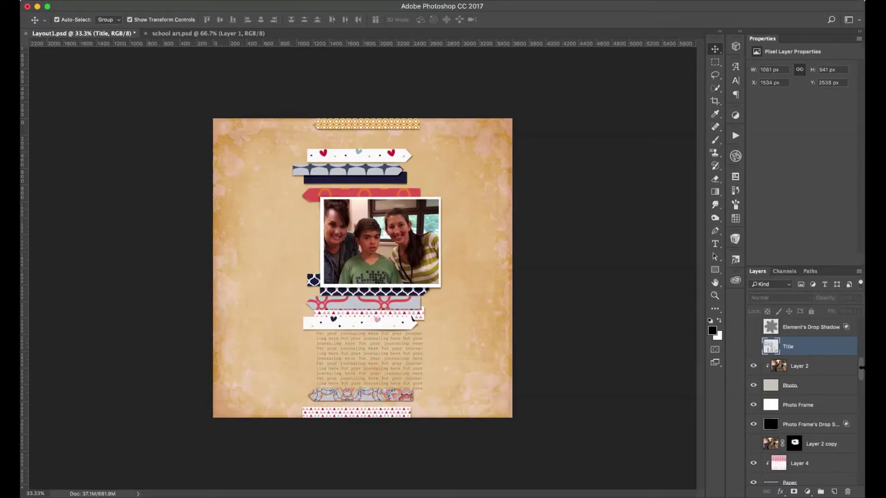
click(750, 443)
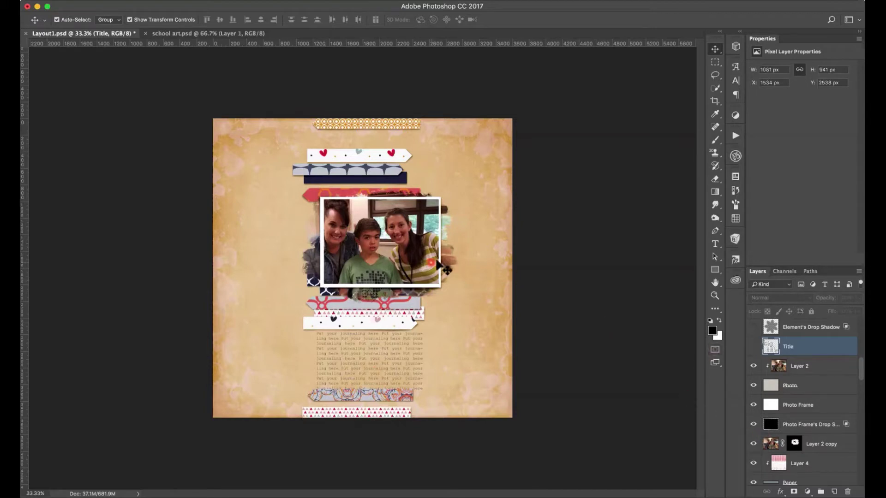
click(794, 448)
Step: Toggle the Photo, Photo Frame and Layer 2 copy layers to compare the masked photo with its frame
click(756, 366)
drag(756, 376, 797, 447)
click(794, 443)
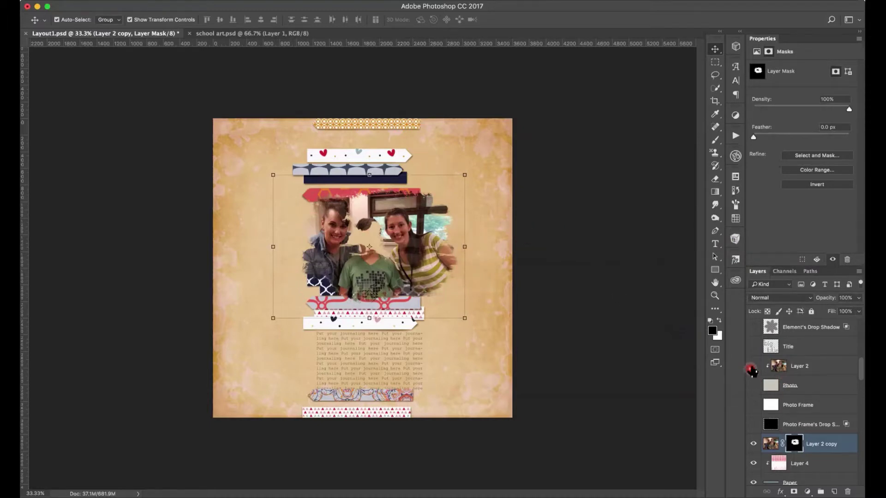
drag(753, 366, 750, 426)
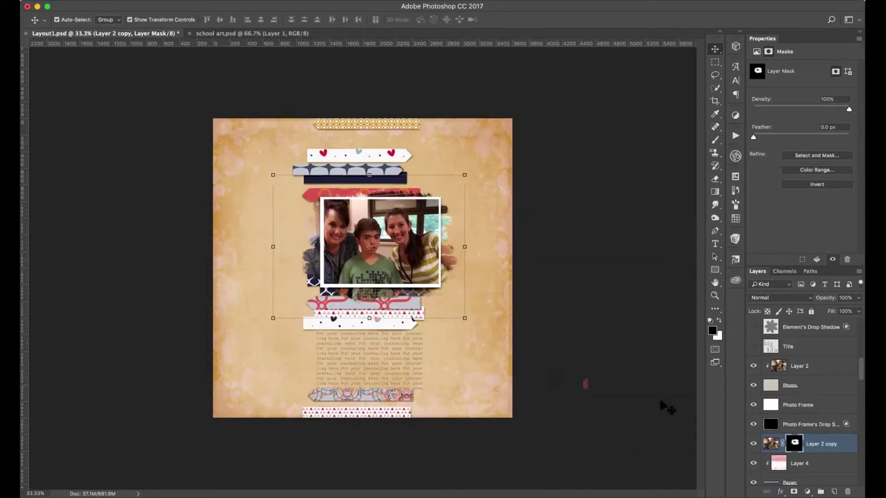
click(753, 443)
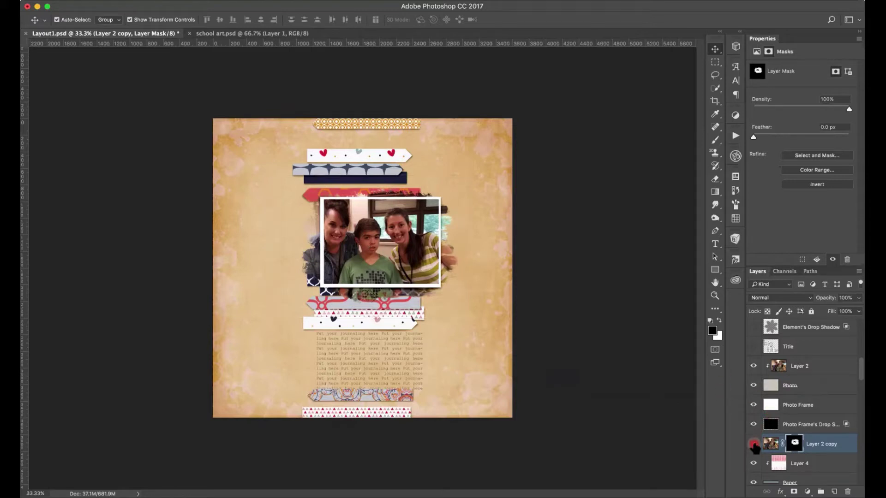
click(753, 444)
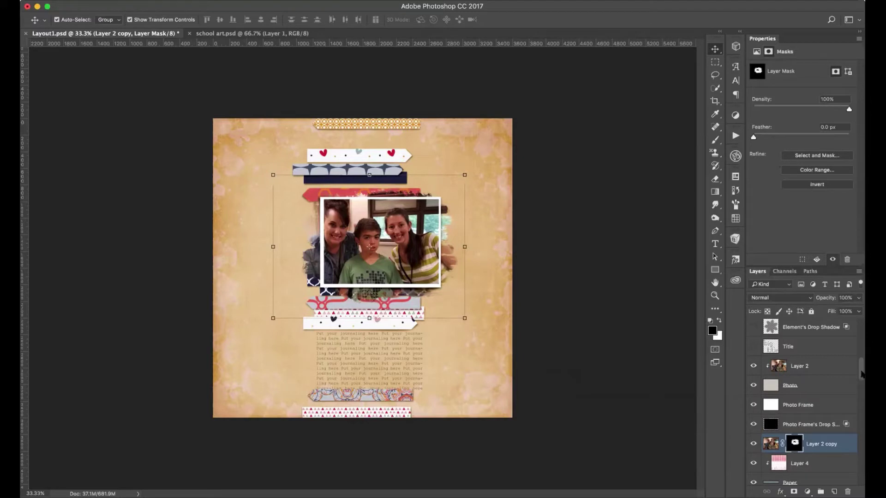
Step: Drag Layer 12 out of the layout toward the school art.psd document
scroll(860, 372, down, 6)
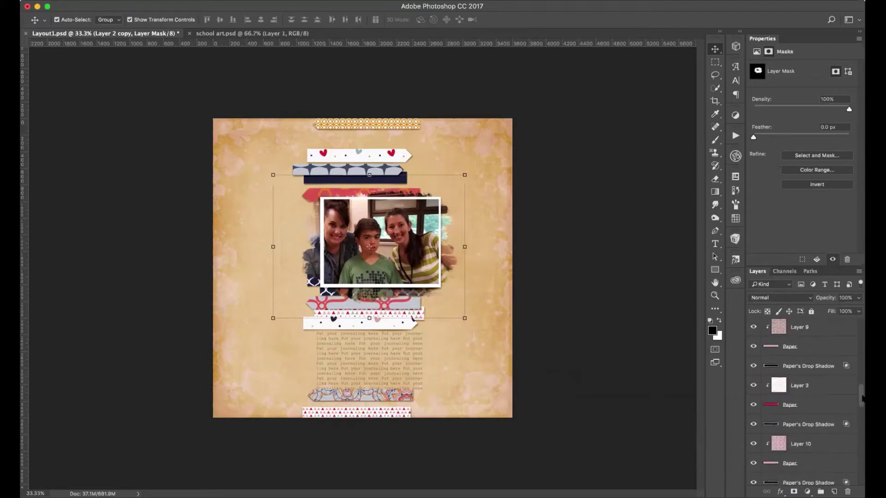
scroll(861, 463, down, 10)
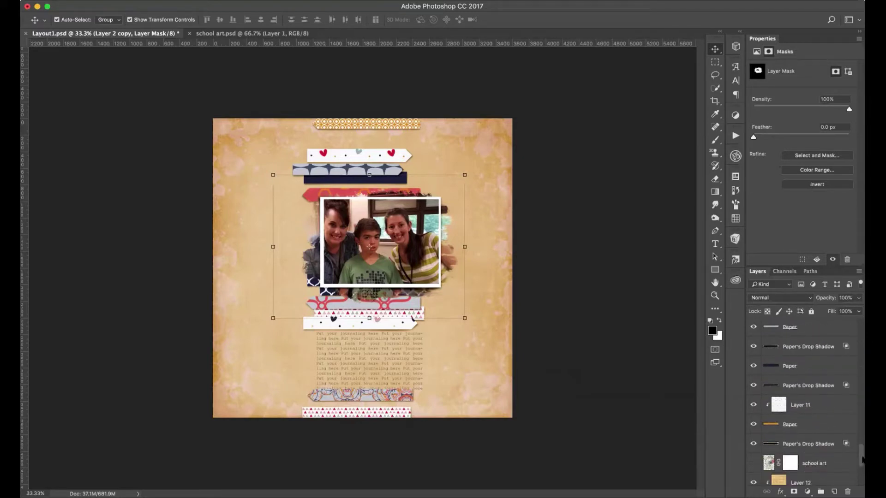
scroll(861, 462, down, 2)
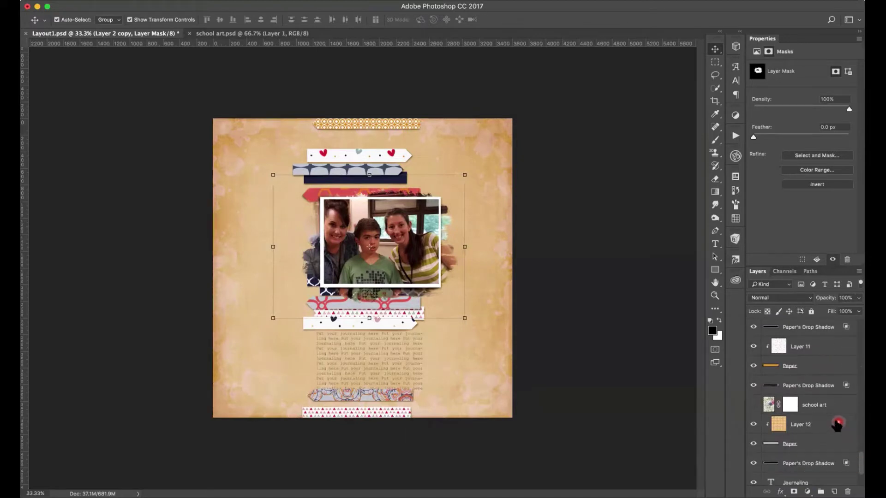
mouse_move(827, 418)
mouse_down()
mouse_move(339, 110)
mouse_move(255, 30)
mouse_move(454, 121)
mouse_up()
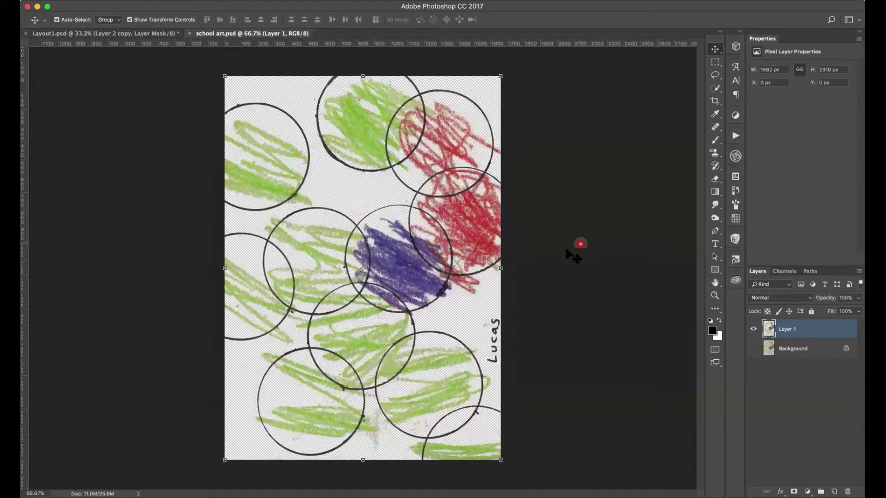
Step: In school art.psd, show the Background scan and hide Layer 1
drag(565, 250, 430, 272)
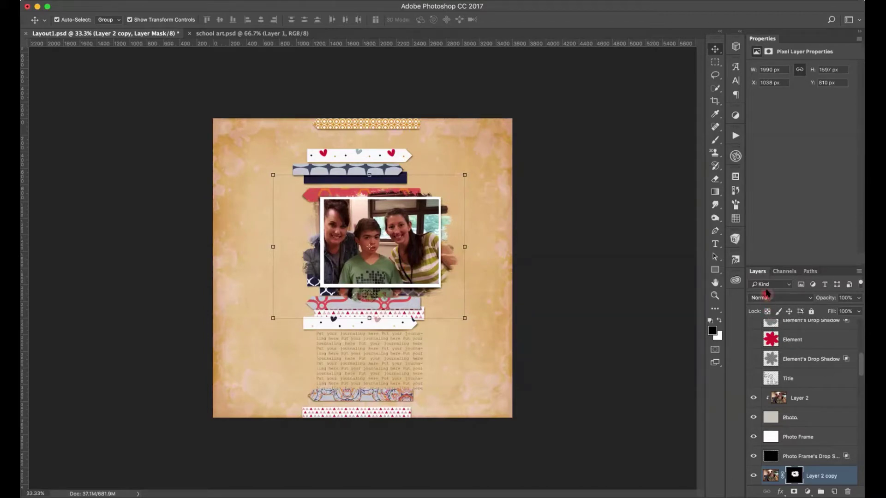
click(271, 33)
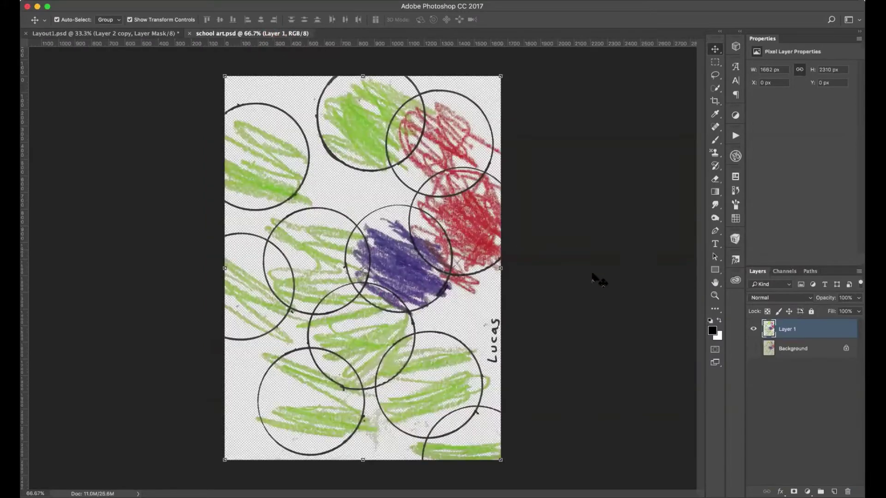
click(754, 348)
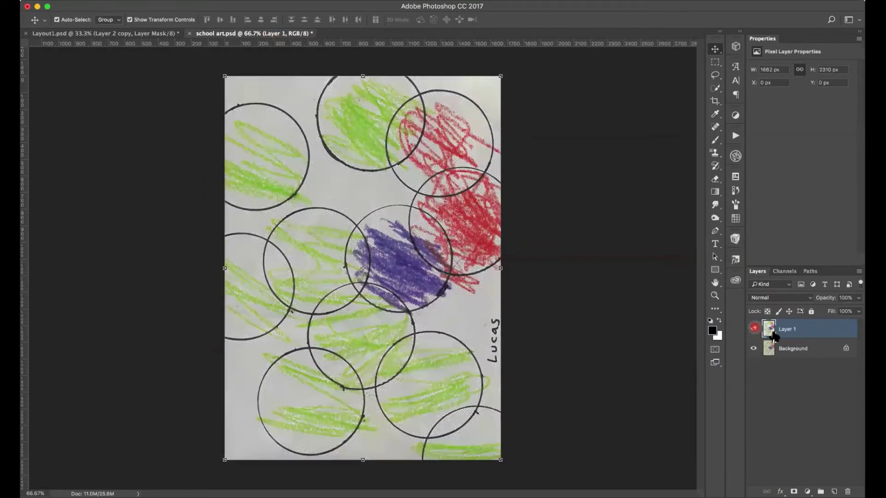
click(754, 329)
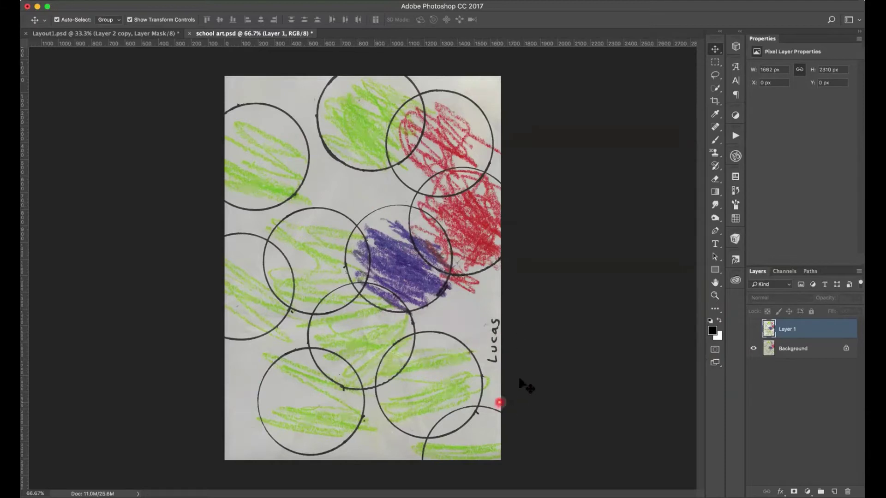
Step: Open Color Range on the Background layer and sample the grey paper colour
click(787, 350)
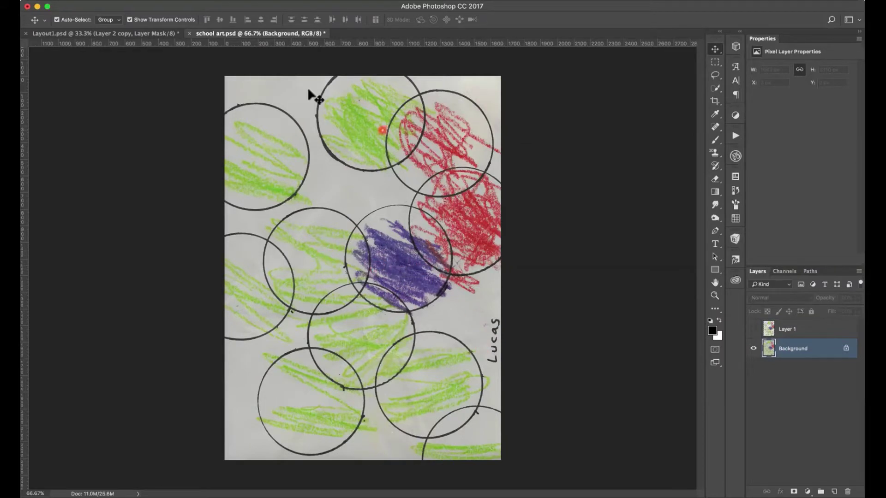
click(197, 1)
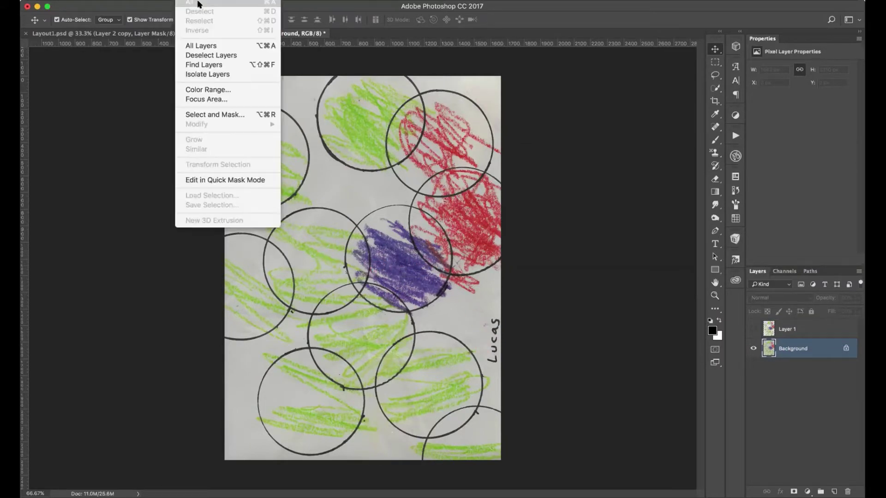
click(237, 88)
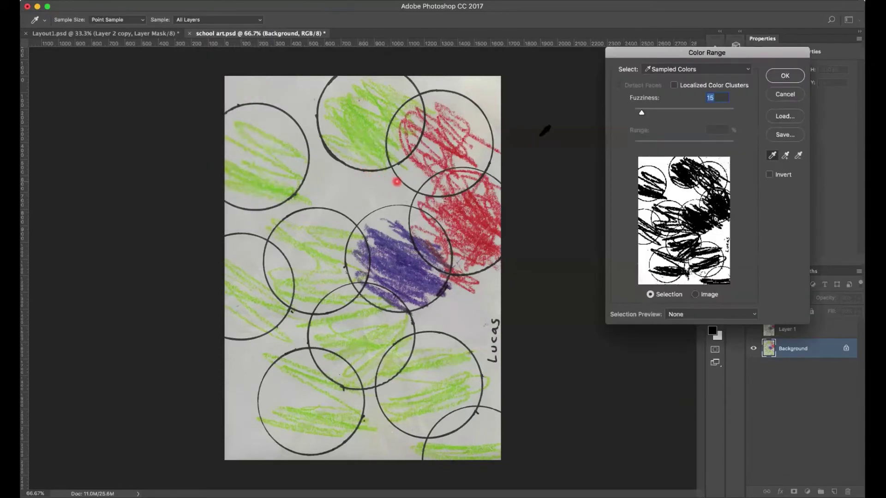
click(464, 315)
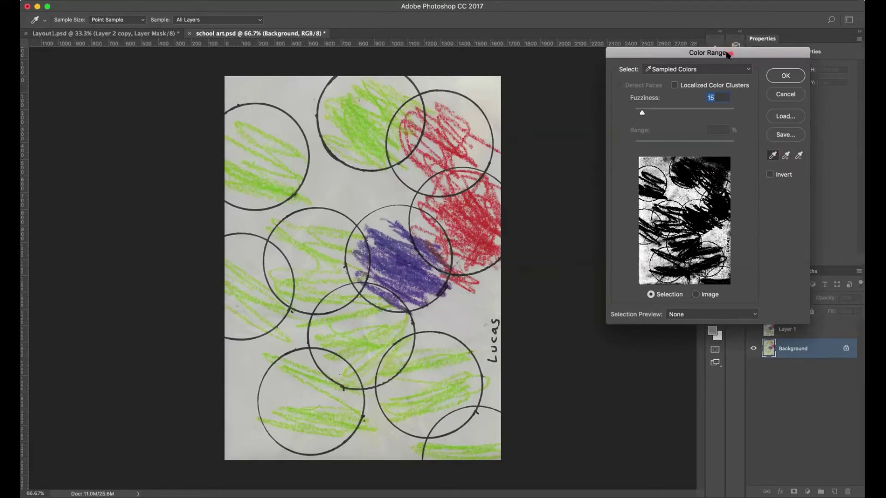
Step: Add the remaining paper areas around the circles with the Add to Sample eyedropper
drag(728, 59, 663, 66)
click(720, 164)
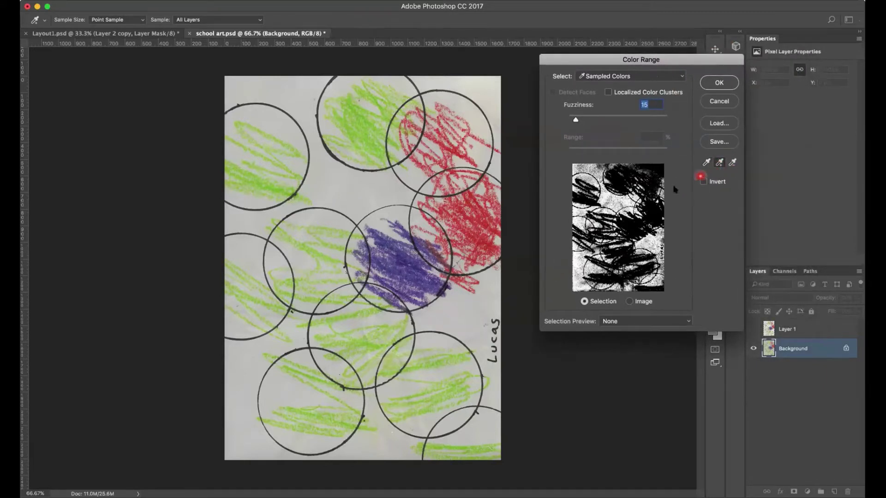
click(472, 321)
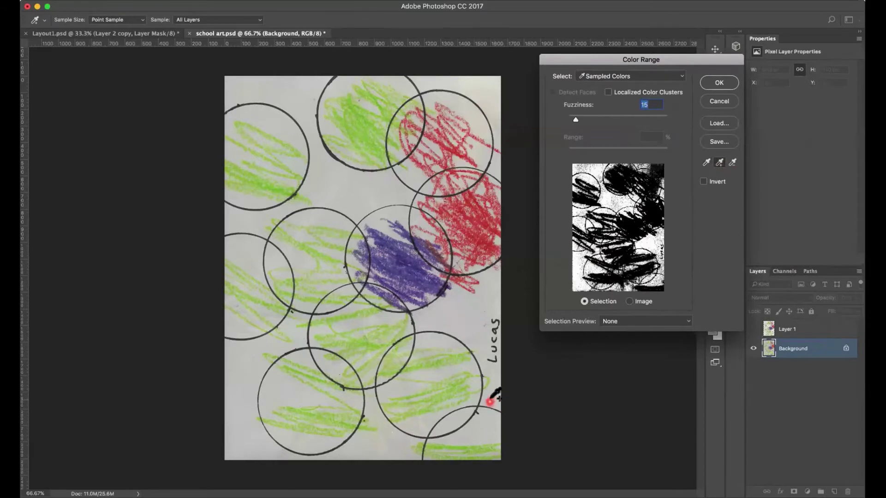
click(480, 423)
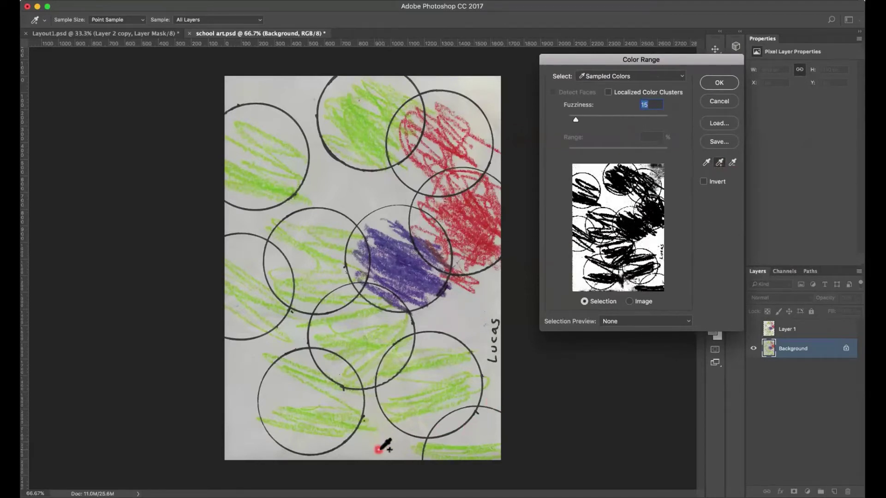
click(259, 413)
click(280, 207)
mouse_move(281, 207)
mouse_down()
mouse_move(335, 200)
mouse_move(352, 185)
mouse_move(294, 82)
mouse_move(275, 126)
mouse_up()
click(263, 219)
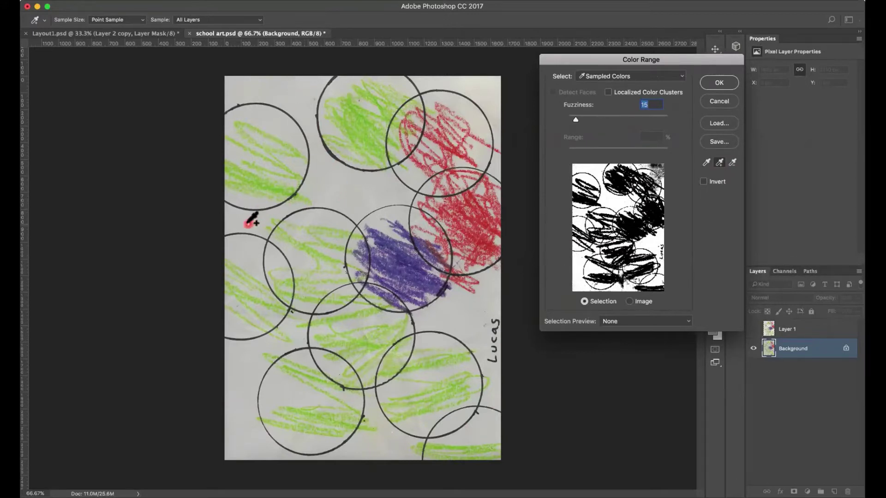
click(431, 322)
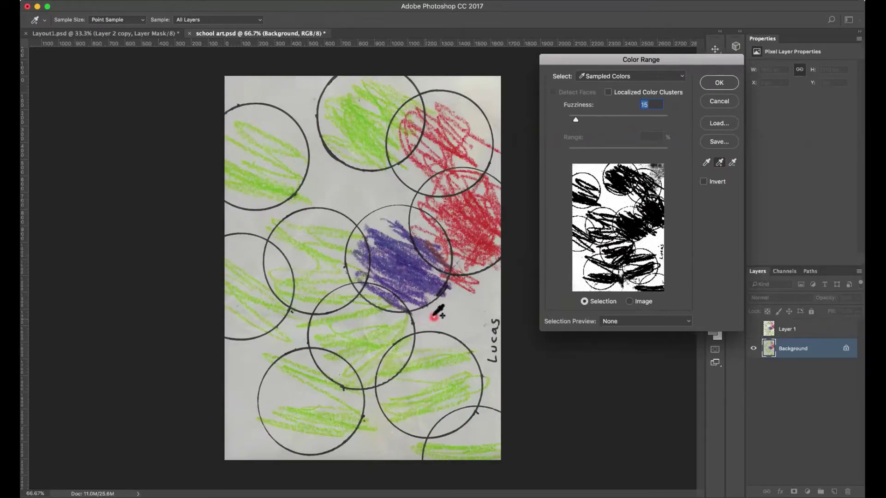
click(492, 87)
mouse_move(492, 86)
mouse_down()
mouse_move(534, 82)
mouse_move(664, 178)
mouse_move(663, 169)
mouse_move(486, 109)
mouse_move(505, 103)
mouse_move(494, 100)
mouse_move(495, 127)
mouse_move(465, 107)
mouse_move(486, 84)
mouse_up()
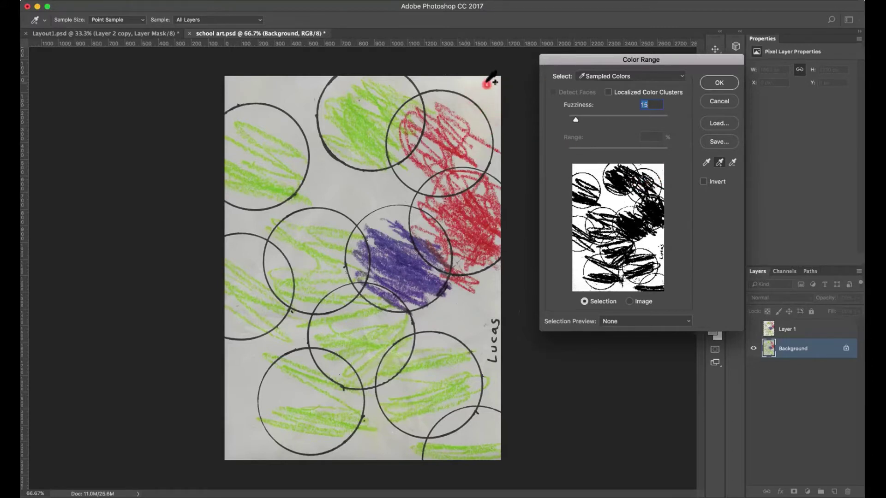
Step: Apply the Color Range selection at Fuzziness 15
mouse_move(644, 144)
mouse_down()
mouse_move(670, 256)
mouse_move(648, 157)
mouse_move(472, 175)
mouse_move(501, 166)
mouse_move(504, 154)
mouse_up()
click(633, 318)
mouse_move(633, 318)
mouse_down()
mouse_move(651, 171)
mouse_move(768, 94)
mouse_up()
mouse_move(726, 150)
mouse_down()
mouse_move(678, 122)
mouse_move(703, 116)
mouse_move(695, 87)
mouse_move(731, 111)
mouse_move(713, 85)
mouse_up()
drag(716, 85, 716, 85)
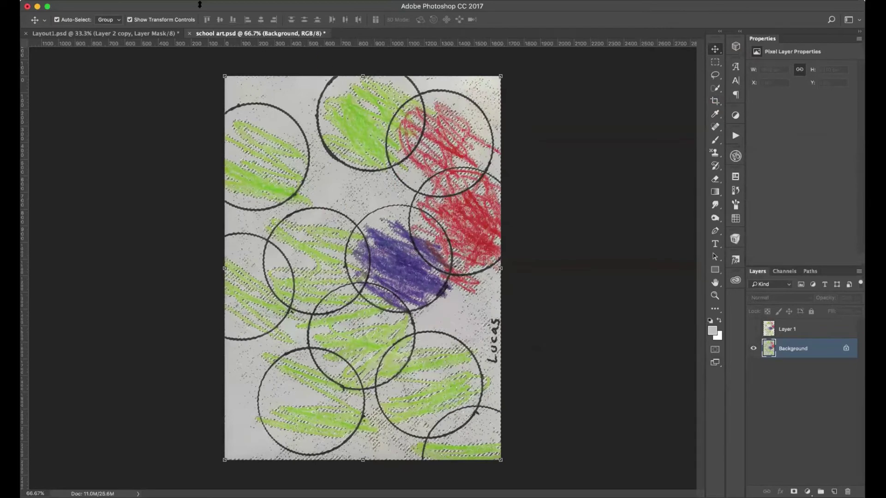
Step: Invert the paper selection, copy the crayon art to Layer 2 with Cmd+J, and hide Background
click(184, 0)
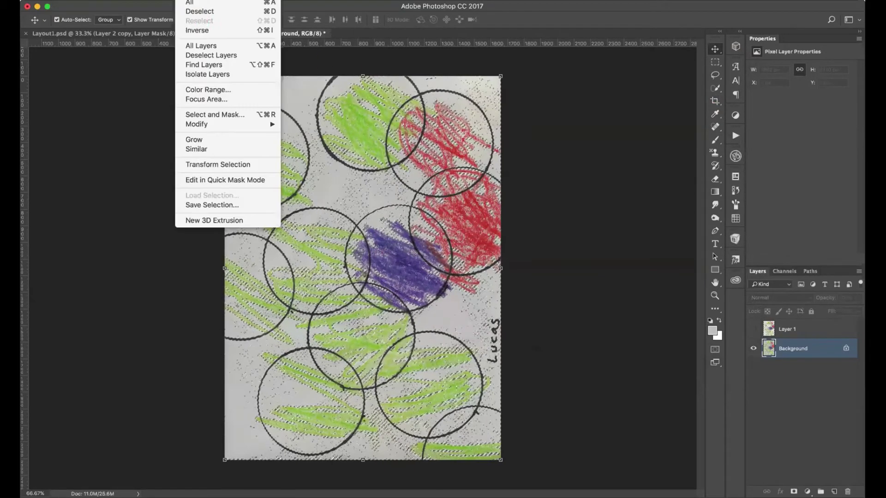
click(312, 64)
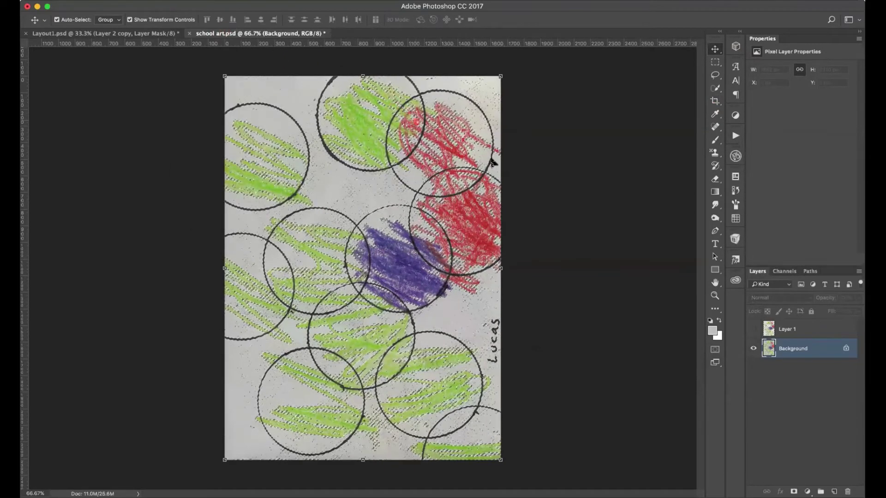
drag(805, 330, 727, 358)
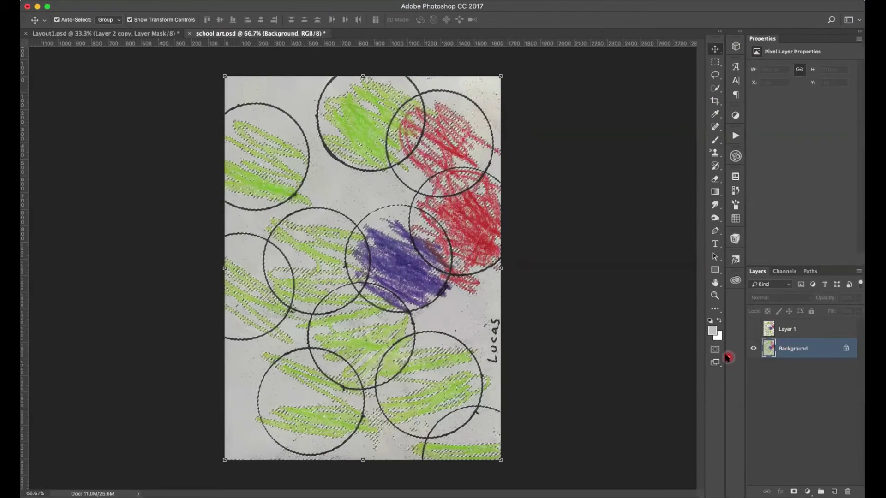
key(super)
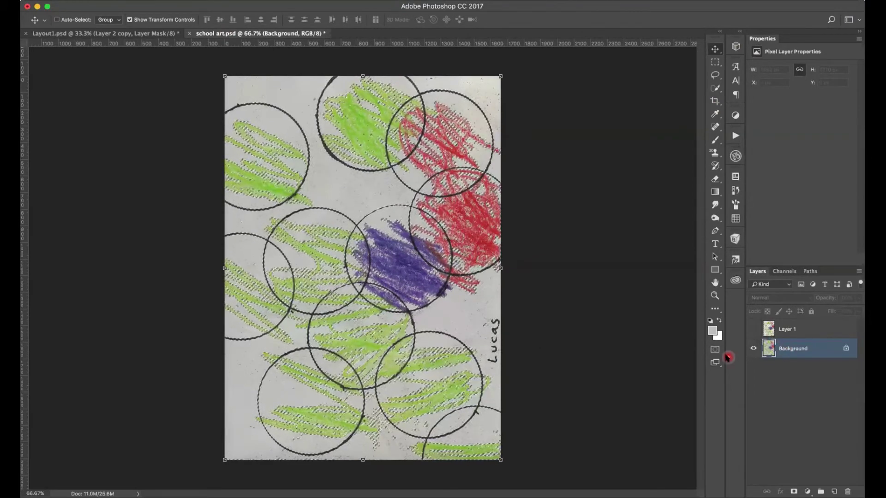
key(super+j)
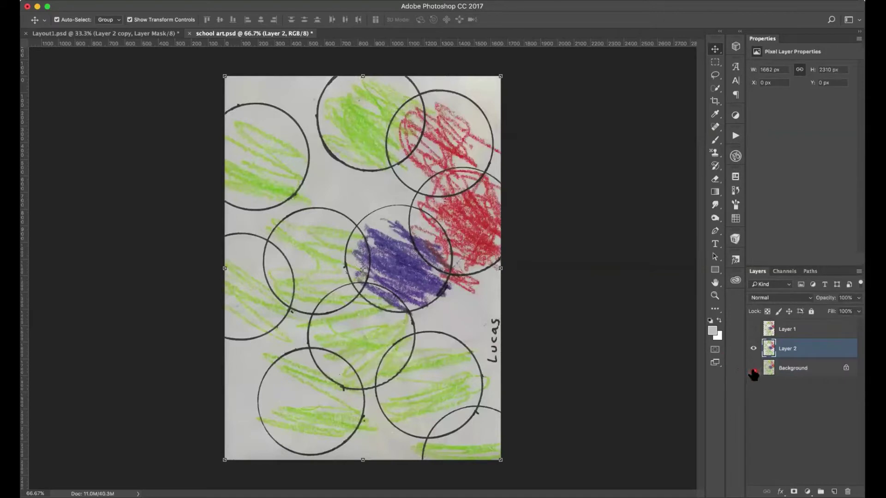
click(753, 368)
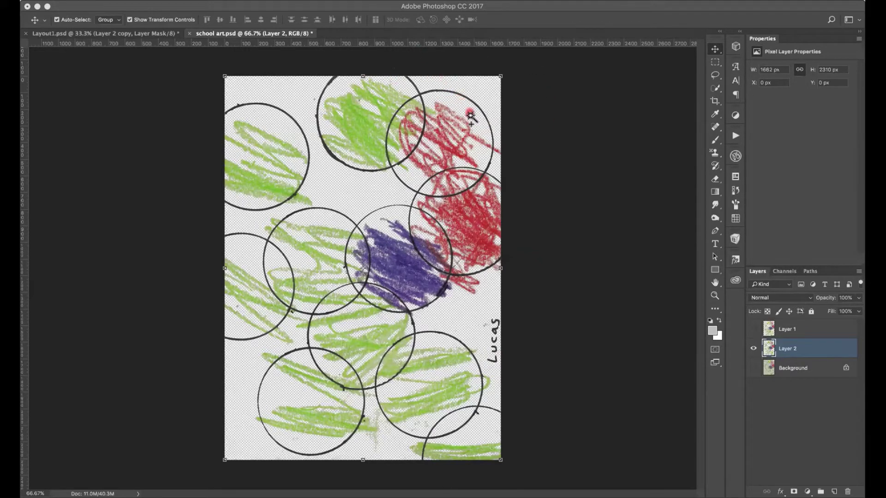
mouse_move(522, 241)
mouse_down()
mouse_move(523, 263)
mouse_move(506, 278)
mouse_move(505, 367)
mouse_move(511, 323)
mouse_move(533, 316)
mouse_move(524, 283)
mouse_move(408, 302)
mouse_move(437, 268)
mouse_up()
mouse_move(376, 320)
mouse_down()
mouse_move(467, 369)
mouse_move(438, 228)
mouse_up()
mouse_move(684, 107)
mouse_down()
mouse_move(747, 112)
mouse_move(738, 79)
mouse_move(746, 113)
mouse_up()
click(553, 279)
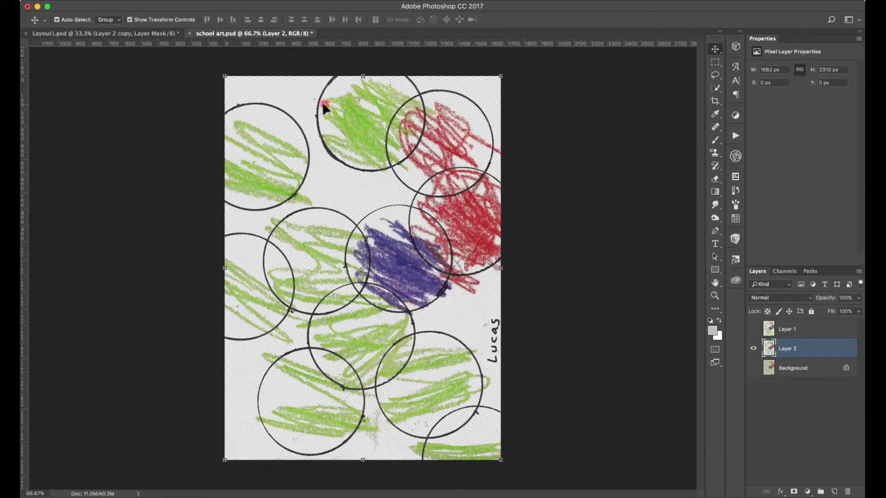
Step: In Layout1.psd, make the school art layer visible behind the family photo
click(152, 33)
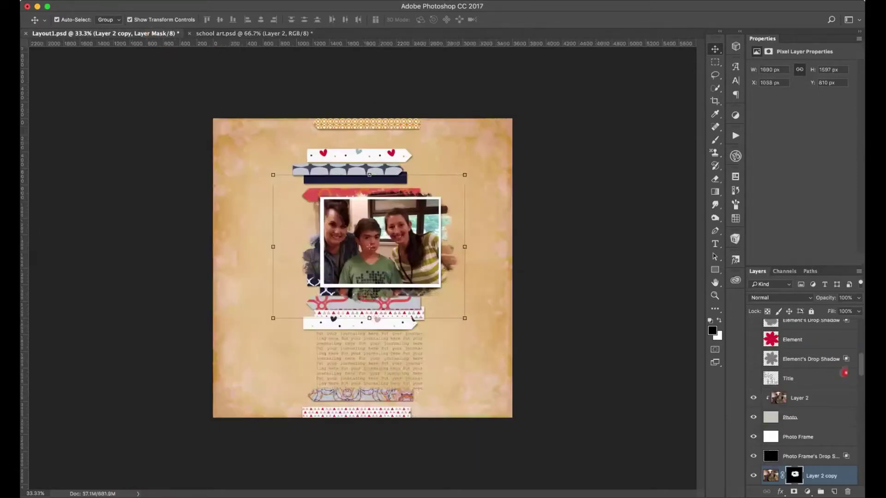
drag(860, 369, 840, 474)
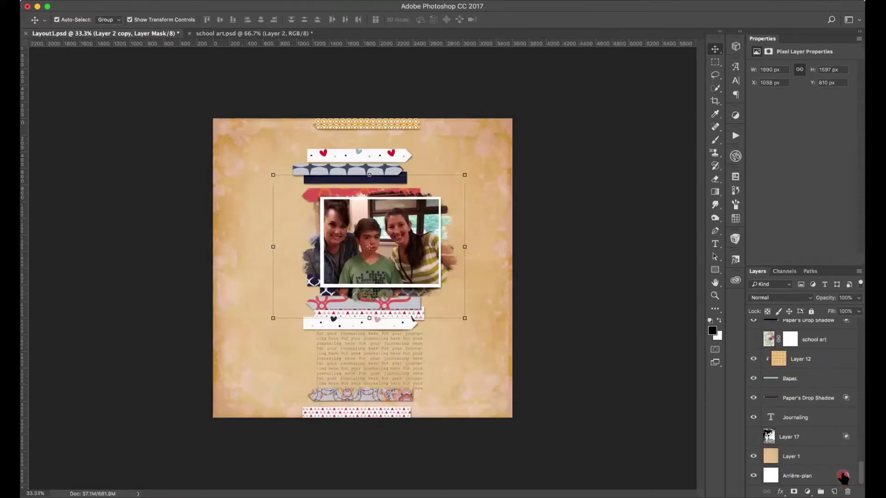
click(753, 339)
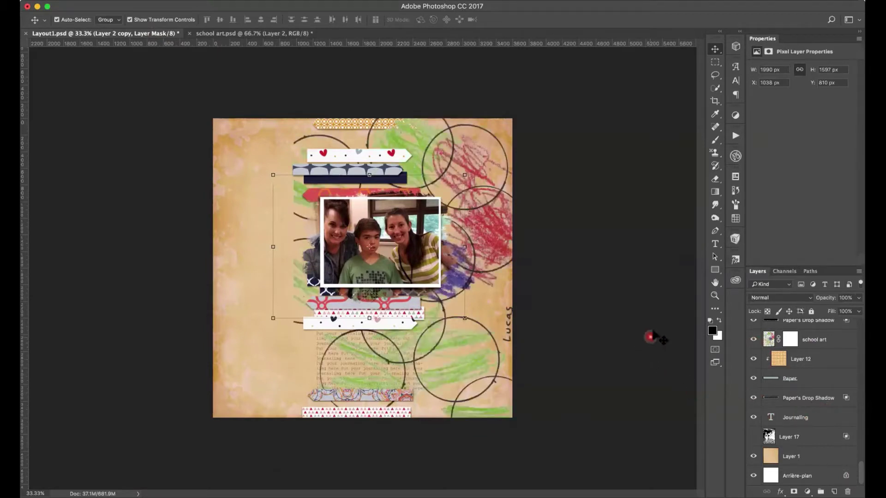
click(277, 139)
click(490, 133)
click(540, 174)
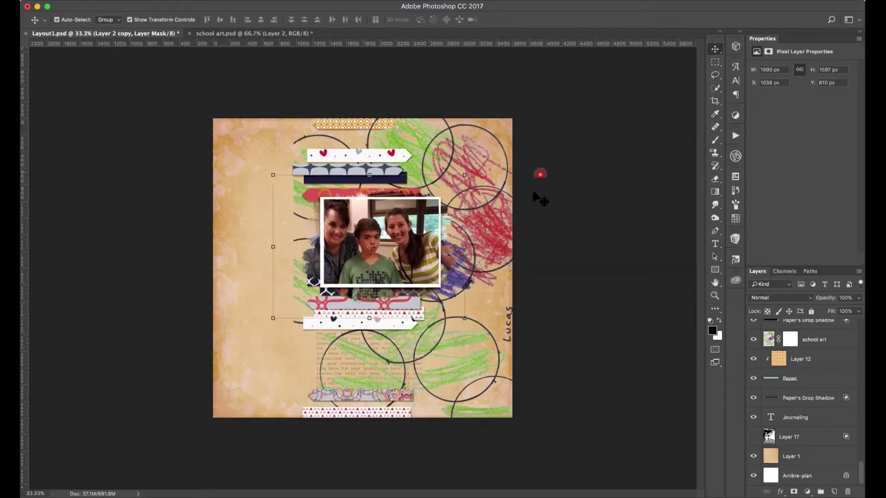
click(295, 150)
Step: Switch between the school art layer's mask and image thumbnails
click(786, 340)
click(797, 339)
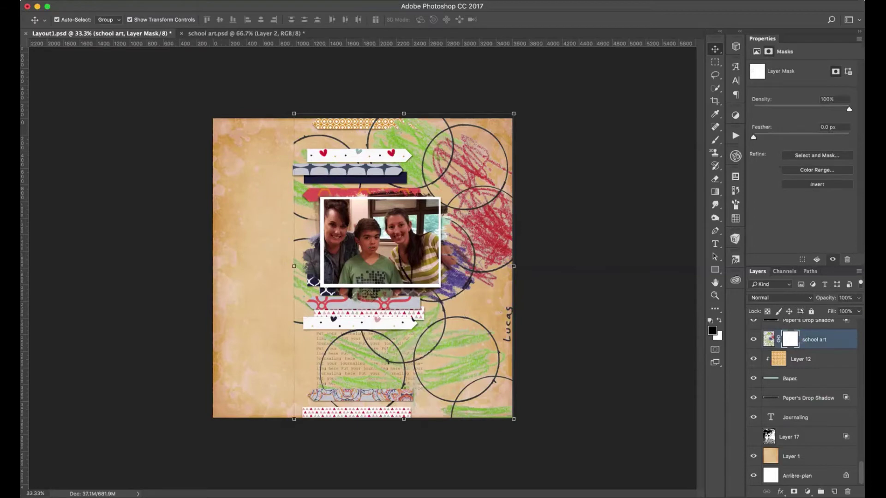
click(768, 339)
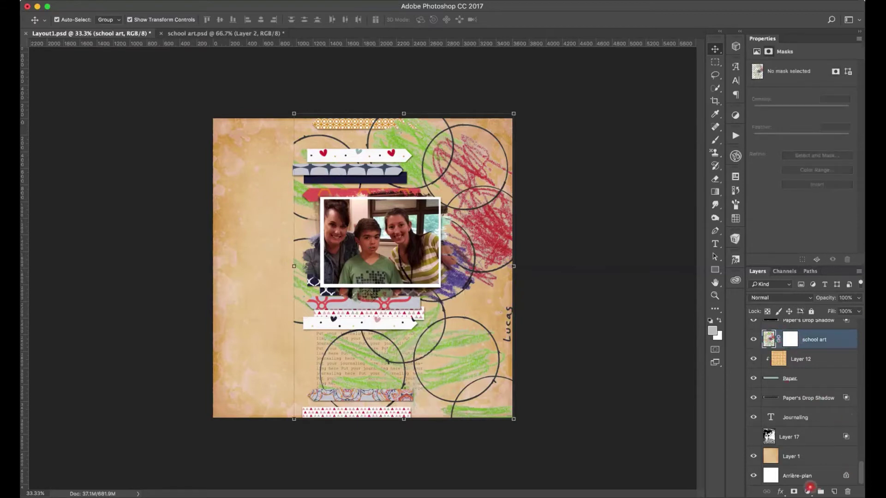
click(794, 491)
Step: Target the school art mask with the NBK-Soft Round brush at 500 px
click(790, 339)
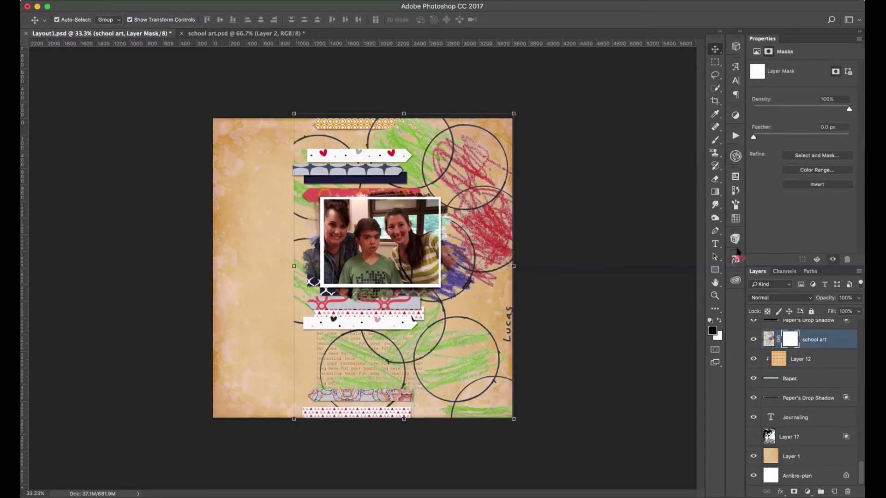
click(714, 141)
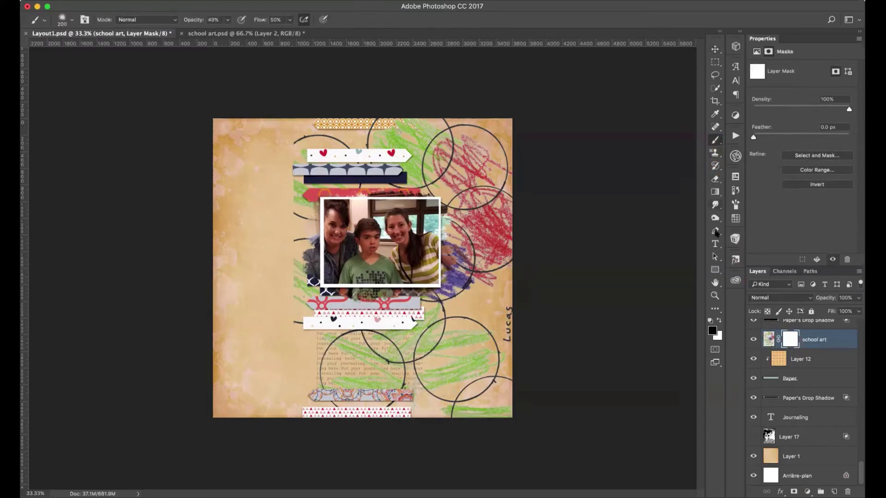
click(736, 280)
click(735, 239)
click(636, 320)
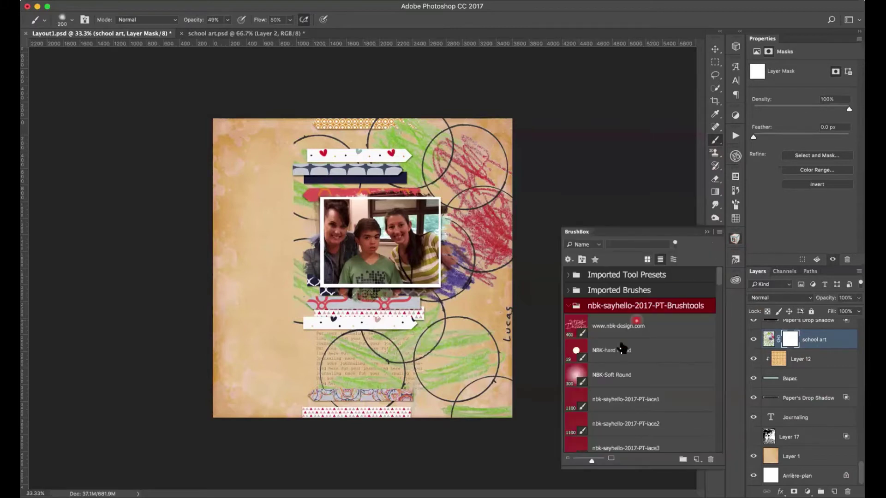
click(613, 374)
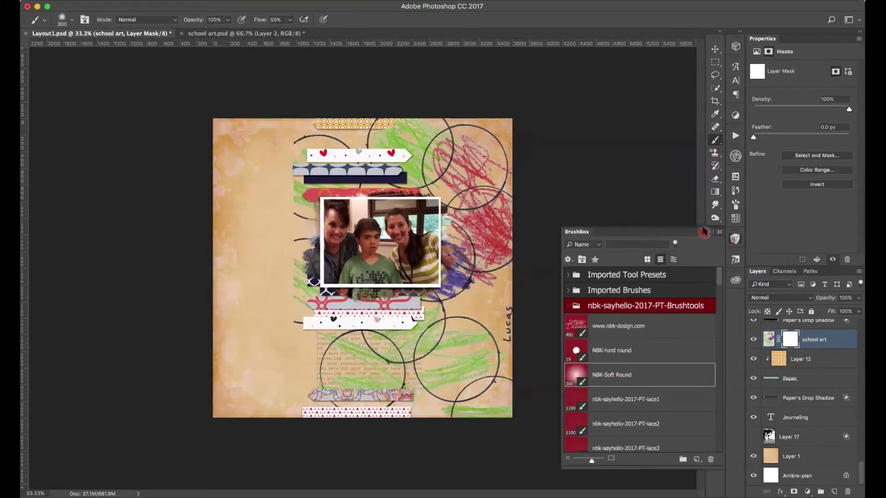
click(703, 232)
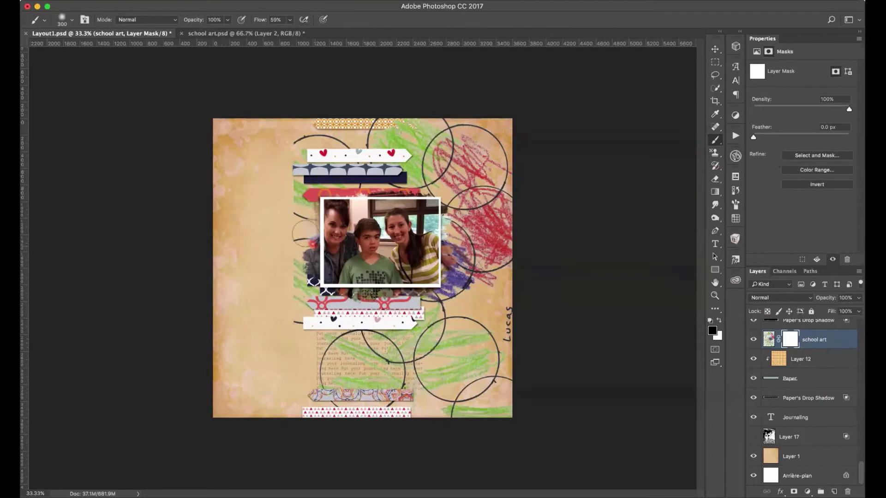
key(bracketright)
key(bracketright)
key(bracketright)
click(278, 176)
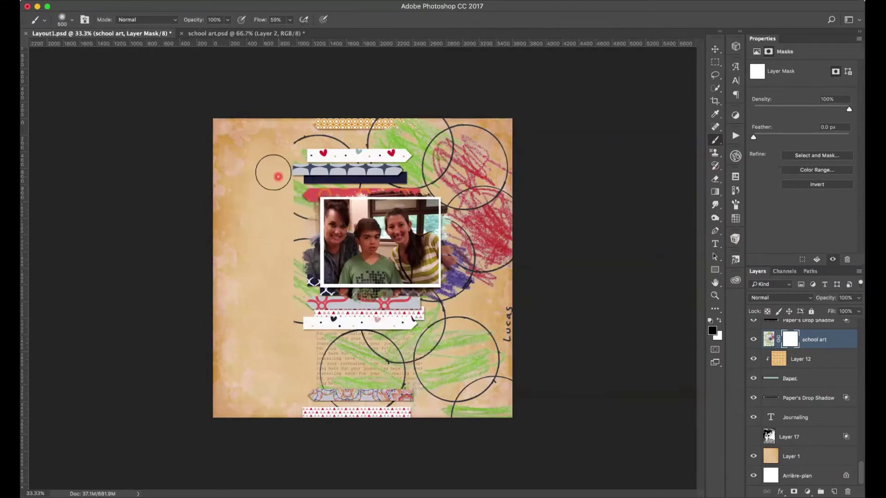
key(bracketleft)
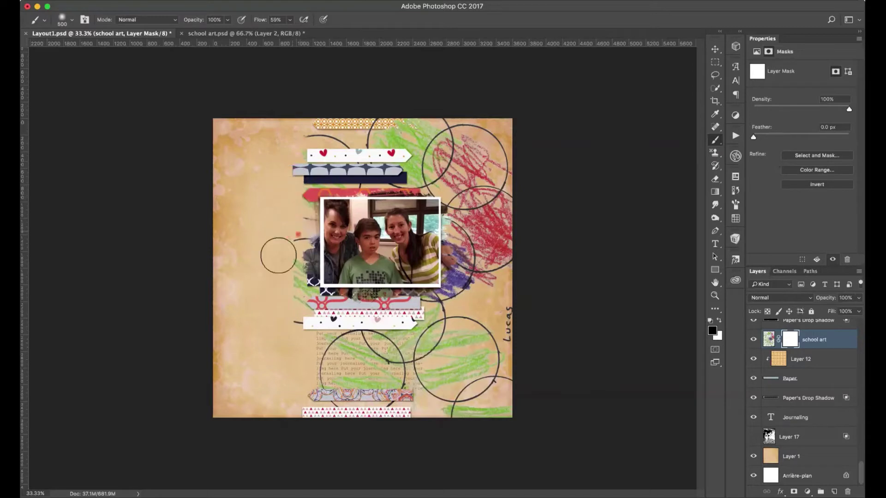
Step: Paint the mask black down the left side of the page and over the journaling text
click(292, 308)
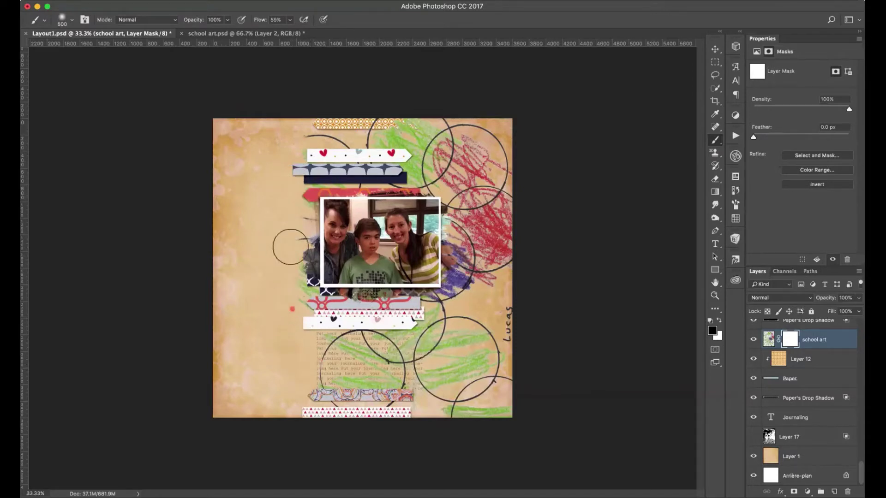
click(303, 133)
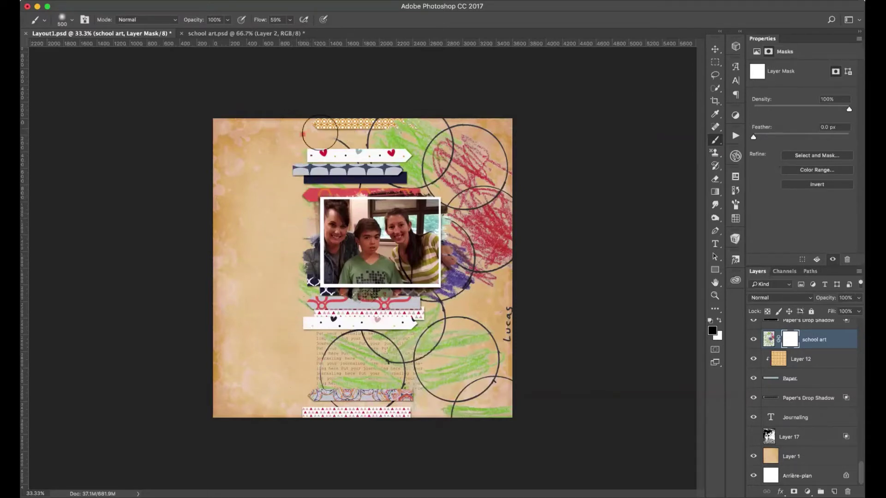
mouse_move(319, 133)
mouse_down()
mouse_move(301, 136)
mouse_move(342, 356)
mouse_move(312, 350)
mouse_move(302, 375)
mouse_move(286, 374)
mouse_move(296, 336)
mouse_up()
click(383, 345)
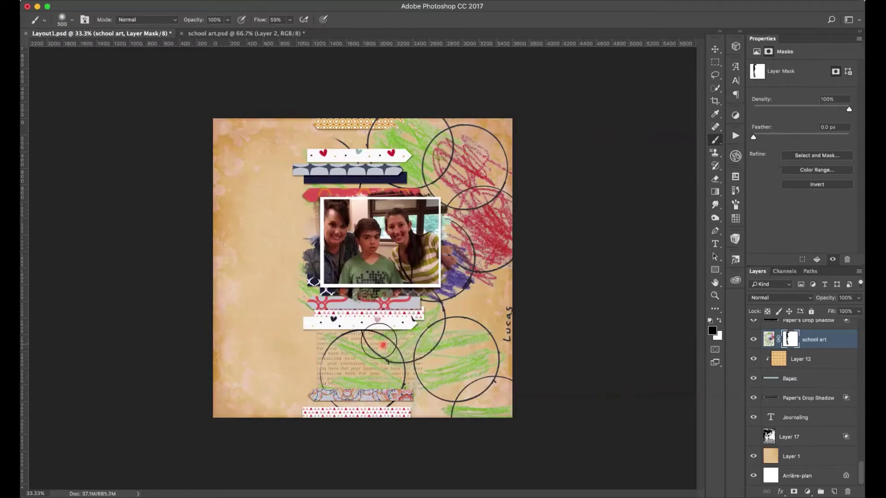
mouse_move(383, 345)
mouse_down()
mouse_move(322, 338)
mouse_move(369, 315)
mouse_move(358, 330)
mouse_move(326, 338)
mouse_move(359, 326)
mouse_move(328, 351)
mouse_move(332, 391)
mouse_move(370, 389)
mouse_move(362, 323)
mouse_move(378, 344)
mouse_move(369, 321)
mouse_move(397, 364)
mouse_move(392, 386)
mouse_move(378, 290)
mouse_move(411, 348)
mouse_move(399, 342)
mouse_move(398, 327)
mouse_move(397, 384)
mouse_move(400, 369)
mouse_move(403, 378)
mouse_move(377, 352)
mouse_move(309, 177)
mouse_move(346, 156)
mouse_up()
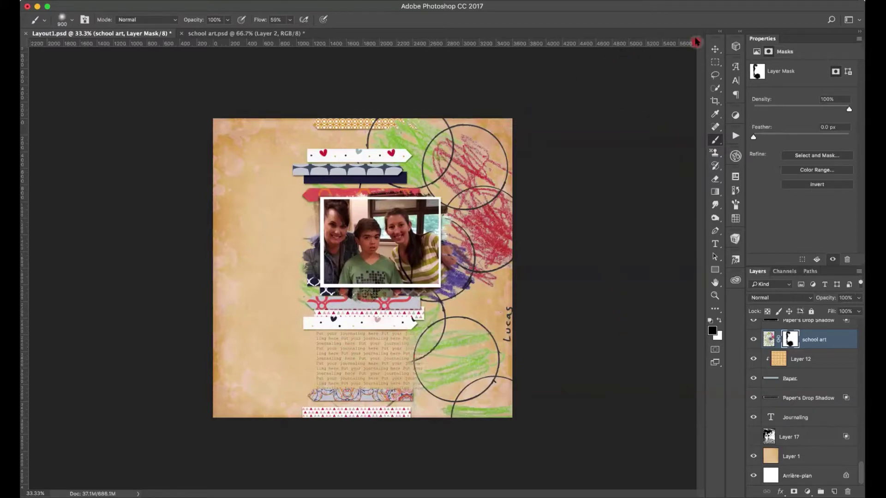
click(714, 49)
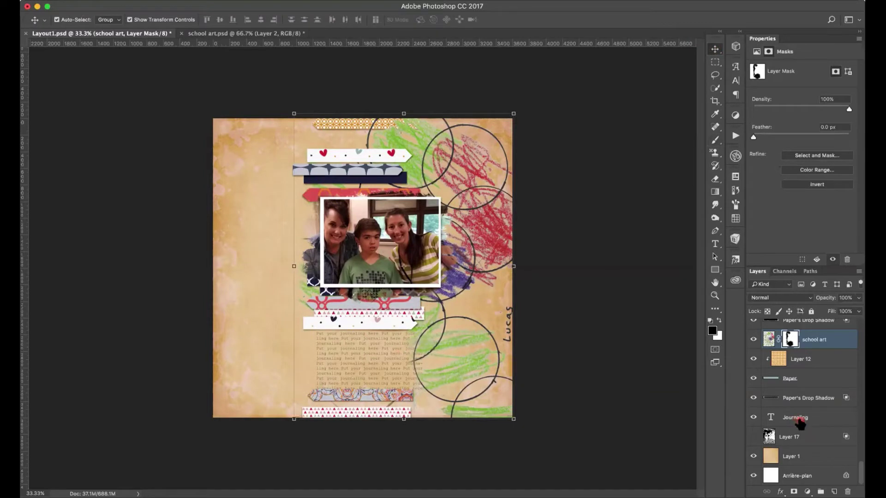
Step: Nudge the Journaling text layer left with the arrow key, to X 1145 px
click(800, 421)
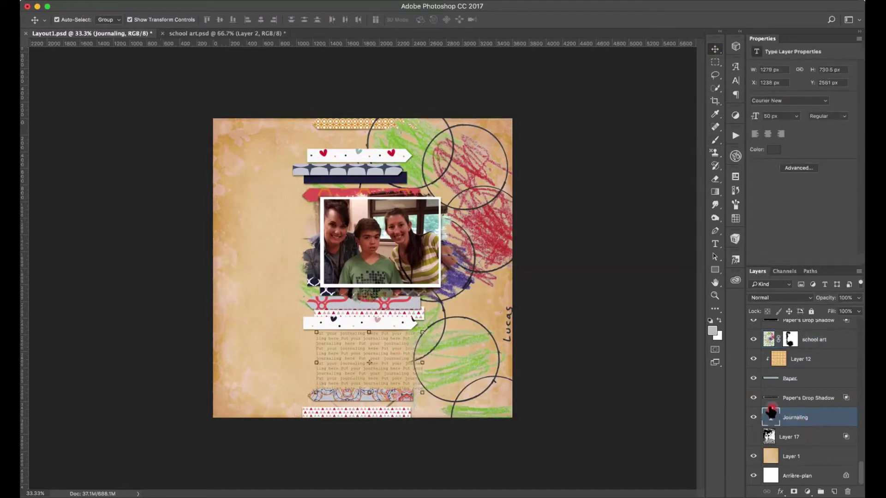
key(Left)
key(Left)
key(Left)
key(Left)
key(Left)
key(Left)
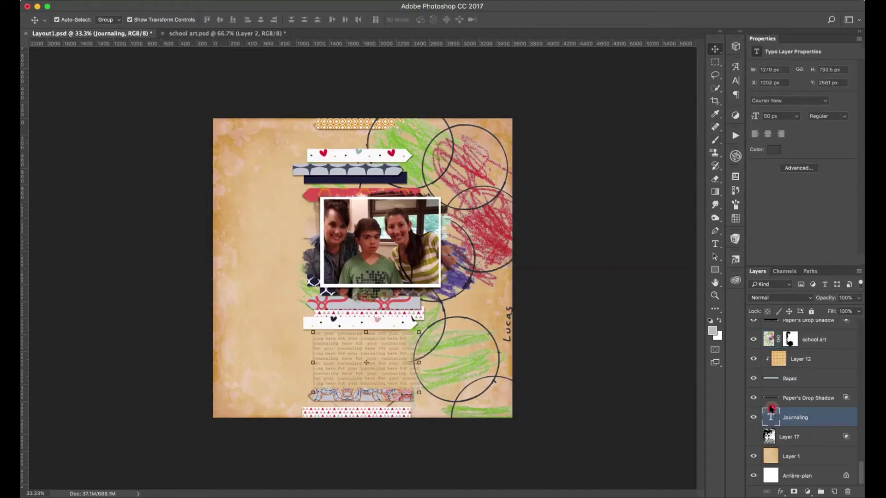
key(Left)
key(Left)
key(Left)
key(Left)
key(Left)
key(Left)
key(Left)
key(Left)
key(Left)
key(Left)
key(Left)
key(Left)
key(Left)
key(Left)
key(Left)
key(Left)
key(Left)
key(Left)
key(Left)
key(Left)
key(Left)
key(Left)
key(Left)
key(Left)
key(Left)
key(Left)
key(Left)
key(Left)
key(Left)
key(Left)
key(Left)
key(Left)
key(Left)
key(Left)
key(Left)
key(Left)
key(Left)
key(Left)
key(Left)
key(Left)
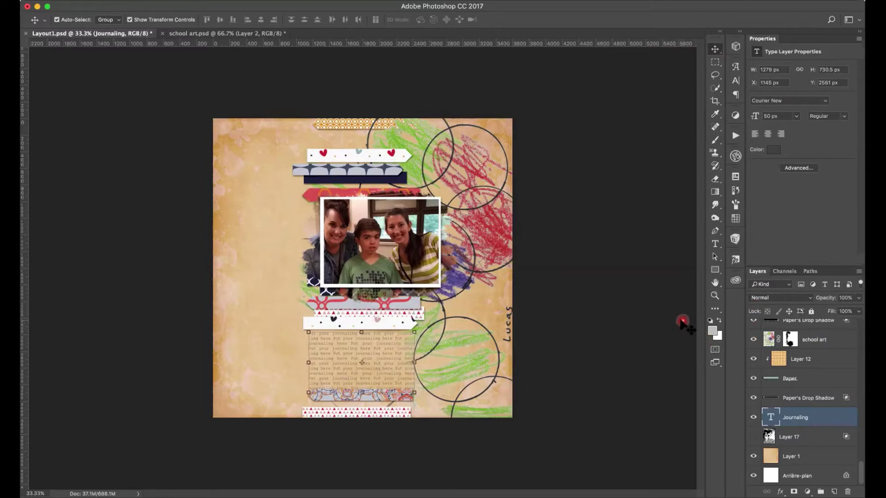
click(813, 341)
click(783, 299)
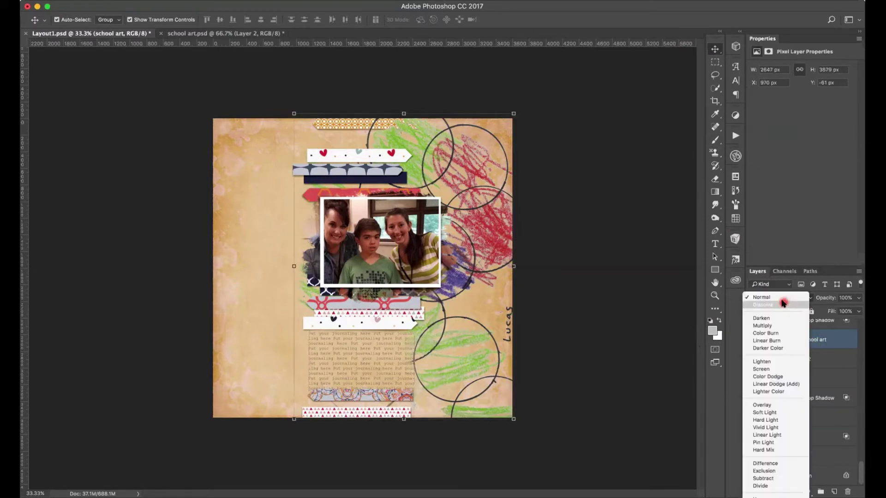
click(785, 341)
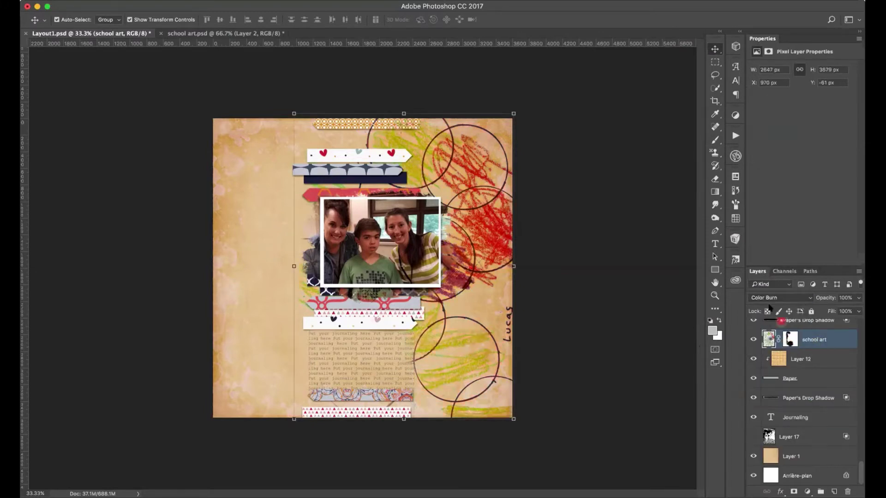
click(773, 298)
click(774, 369)
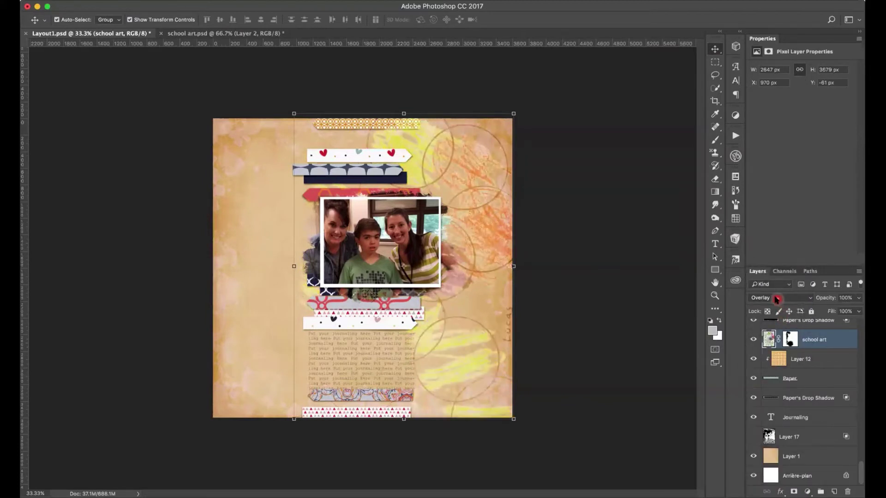
click(776, 299)
click(784, 187)
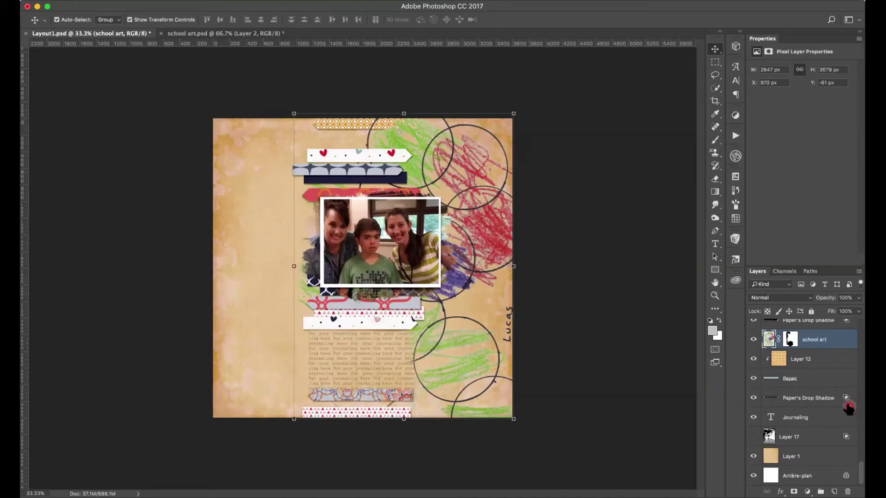
Step: Drag the school art layer down the Layers panel to sit below Layer 17, above Layer 1
drag(816, 340, 802, 425)
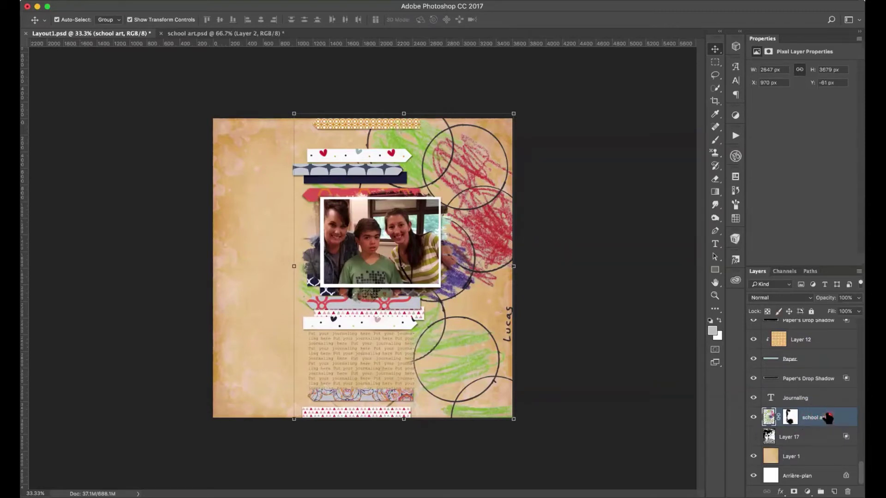
drag(828, 417, 843, 437)
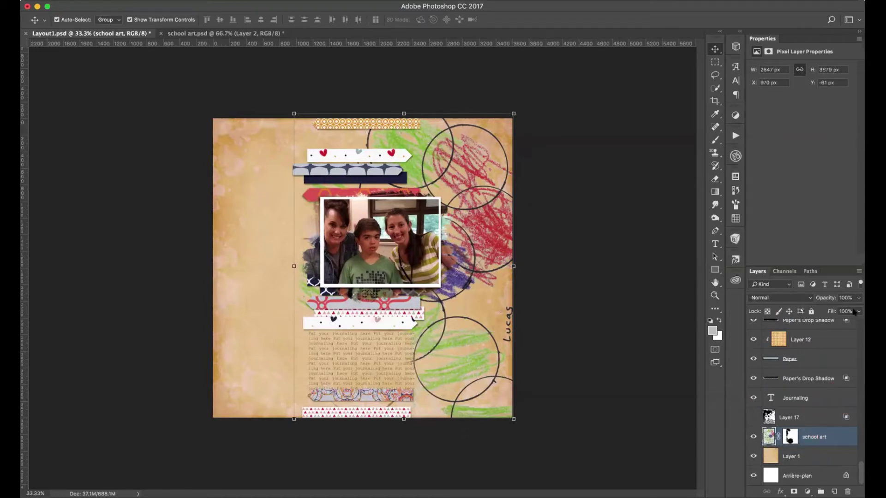
drag(854, 314, 855, 324)
drag(842, 372, 843, 349)
Step: Turn on Layer 17's visibility and select that layer
click(753, 418)
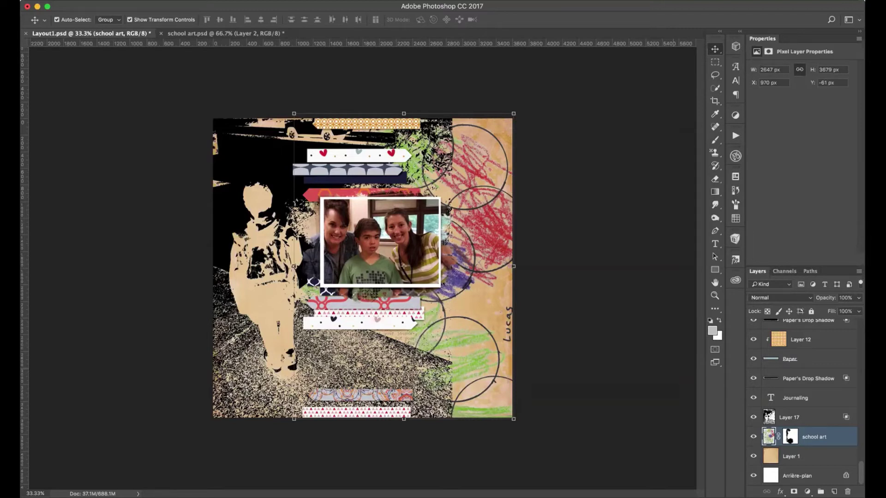
click(815, 420)
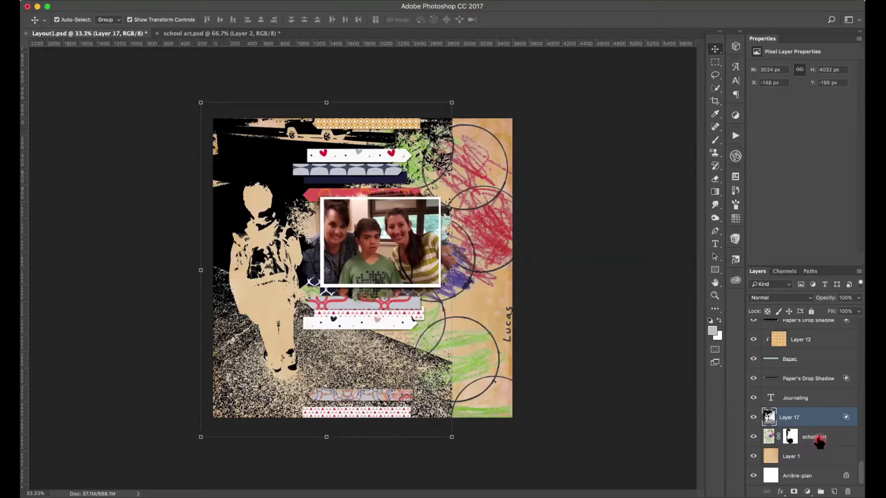
Step: Add a Gradient Fill layer using the orange-to-green preset
click(807, 492)
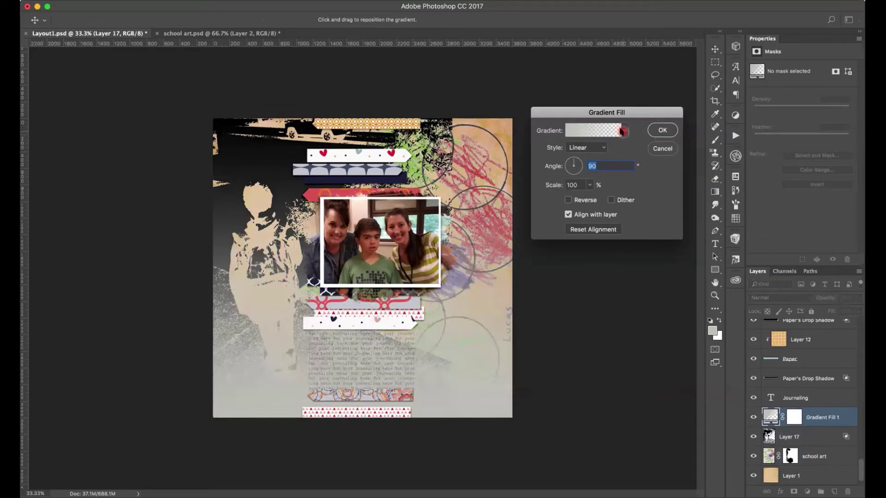
click(623, 132)
click(594, 199)
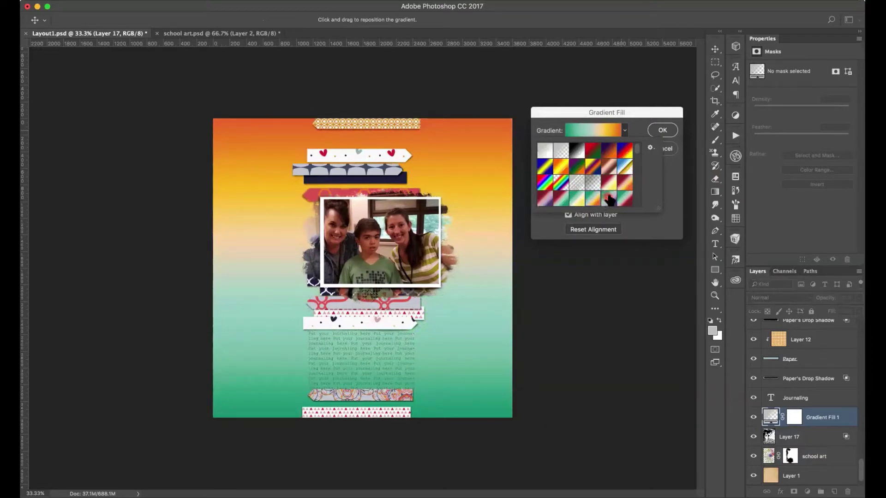
click(662, 132)
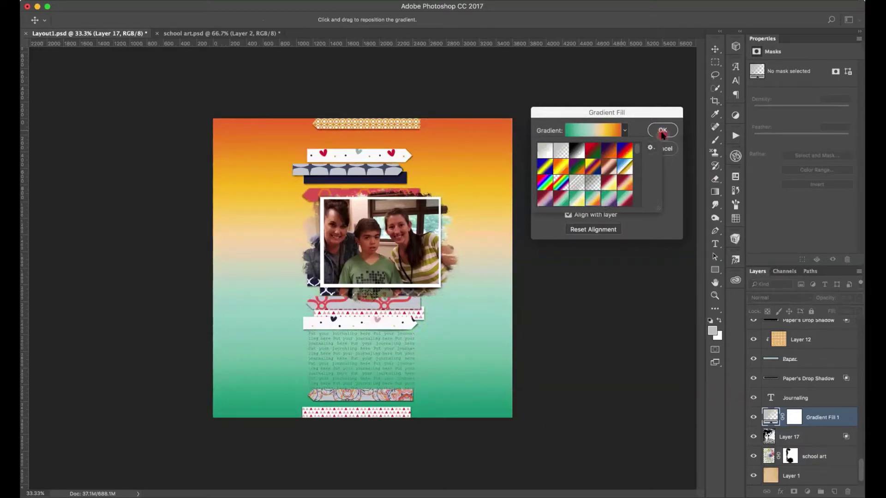
click(481, 216)
click(658, 134)
click(659, 131)
click(664, 134)
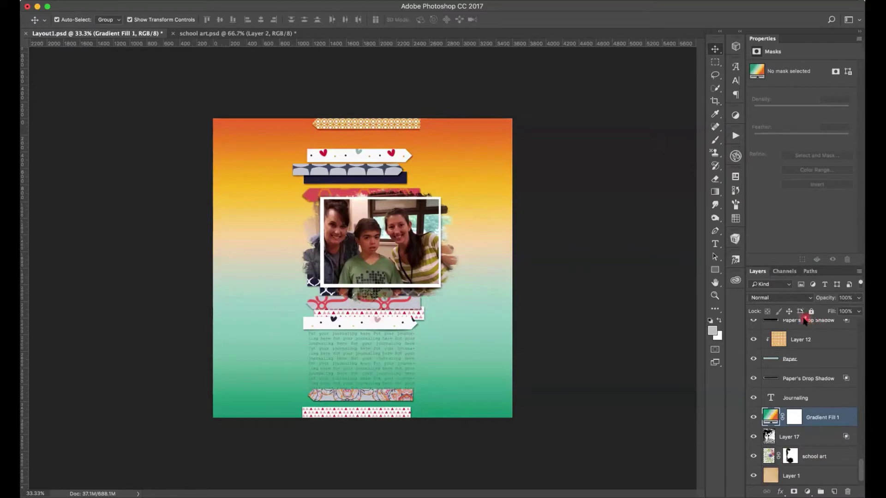
Step: Set the gradient fill's blend mode to Exclusion and put it into a new group
click(776, 297)
click(784, 472)
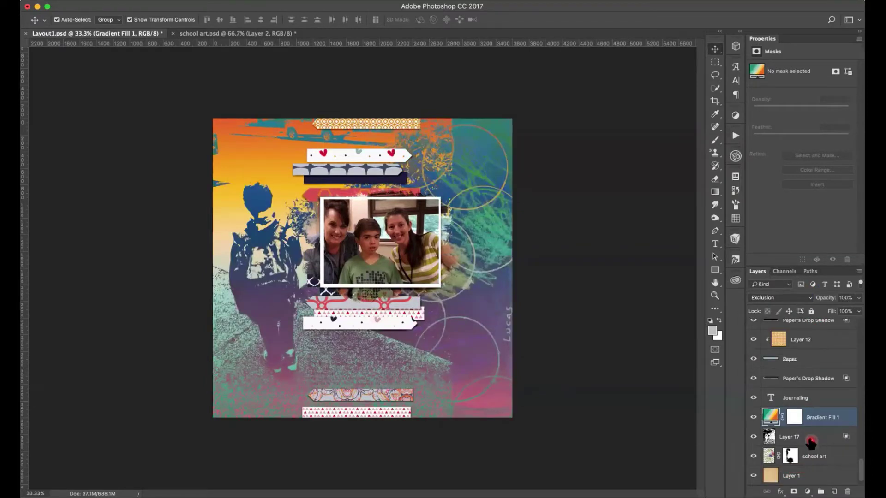
click(740, 423)
click(820, 492)
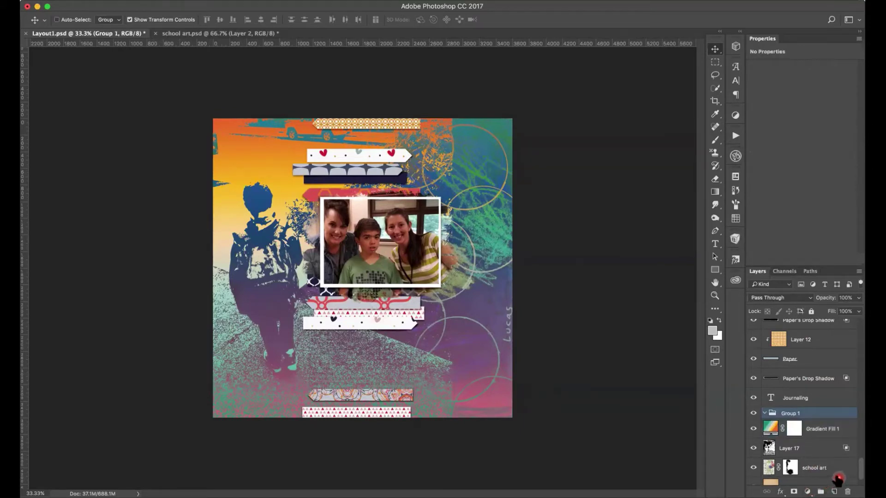
Step: Undo the grouping and reopen the gradient fill settings, leaving them unchanged
key(ctrl+z)
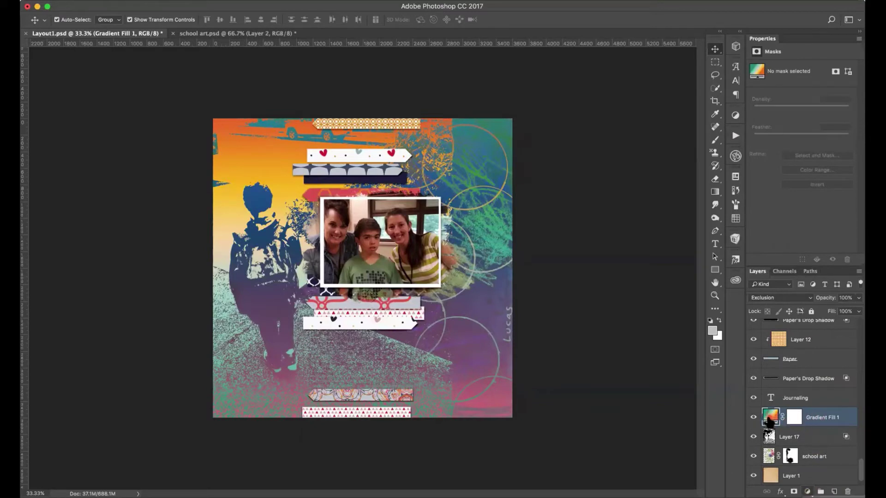
double_click(769, 417)
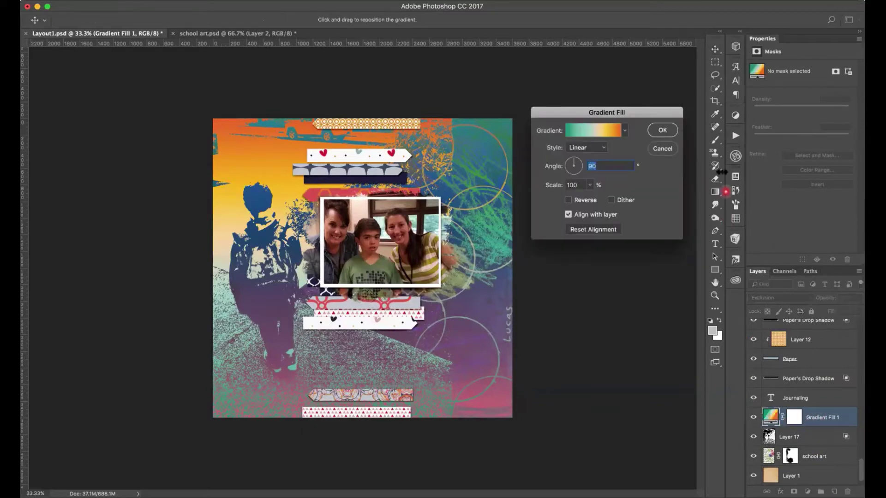
click(663, 130)
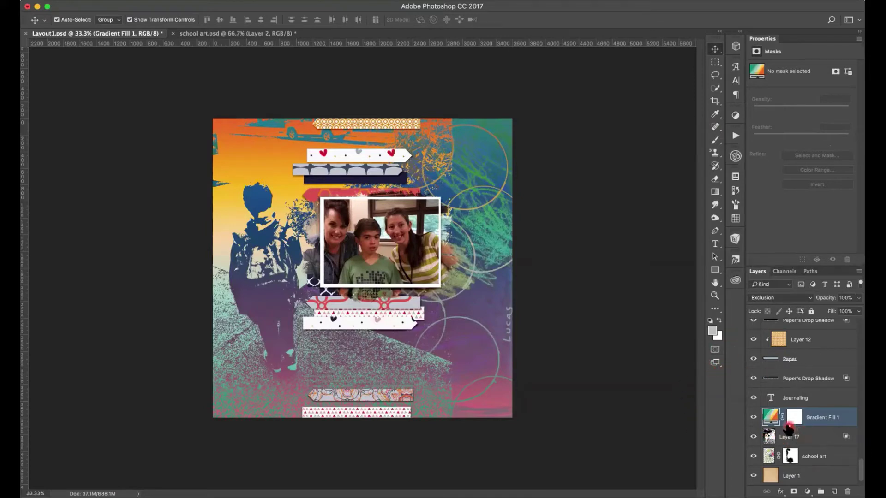
Step: Select Layer 17 with Gradient Fill 1, undo a trial merge, and group the two layers
shift+click(808, 439)
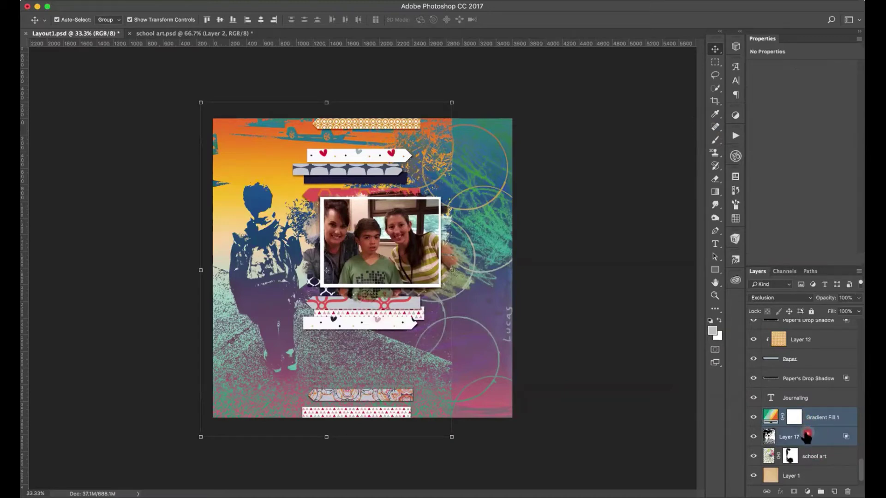
right_click(808, 424)
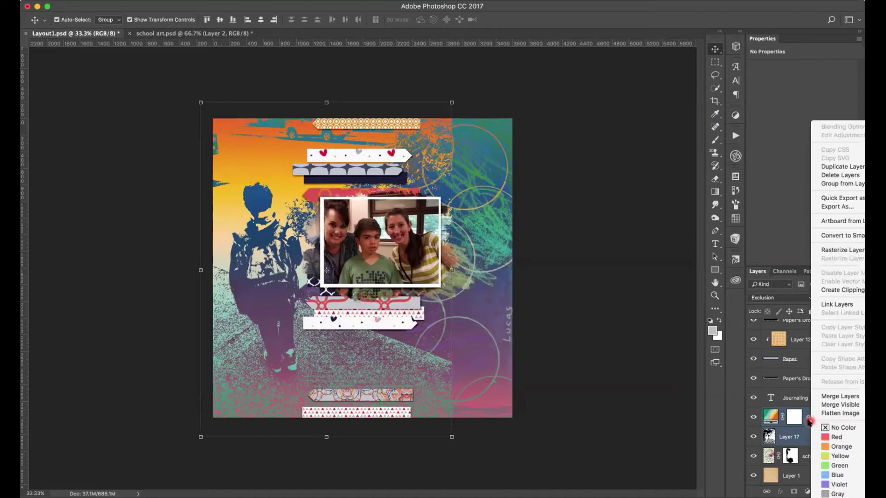
click(839, 397)
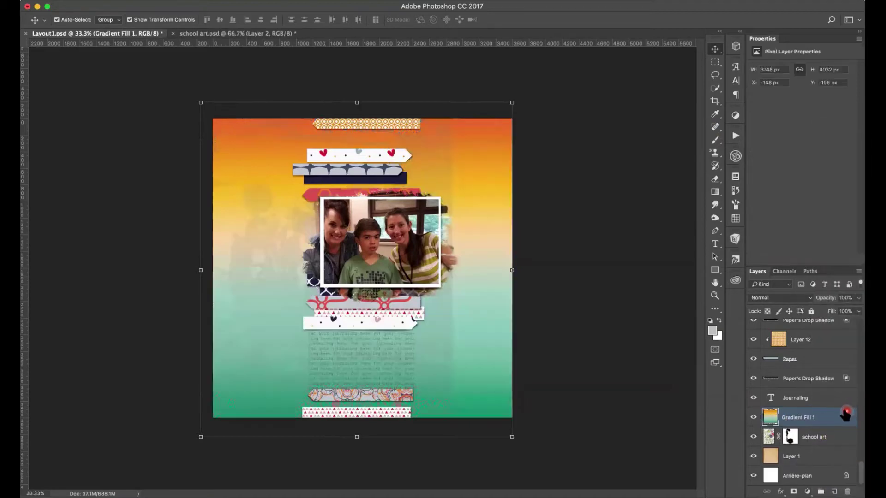
key(ctrl+z)
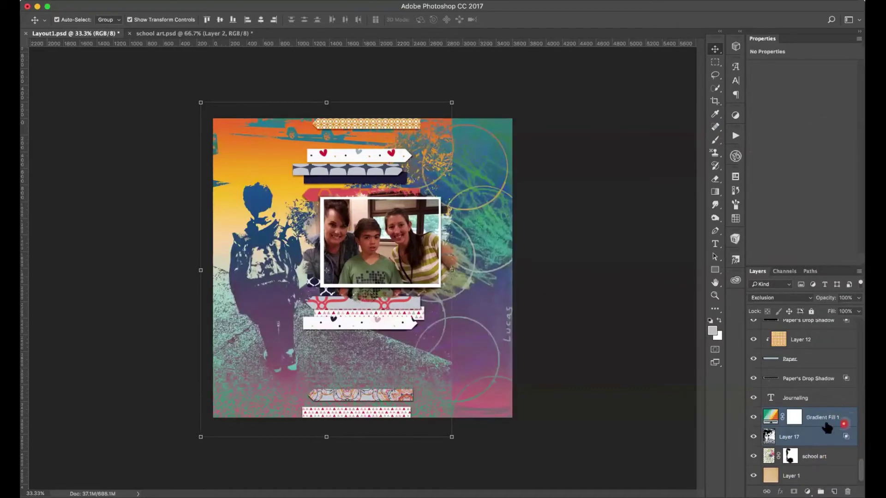
click(820, 491)
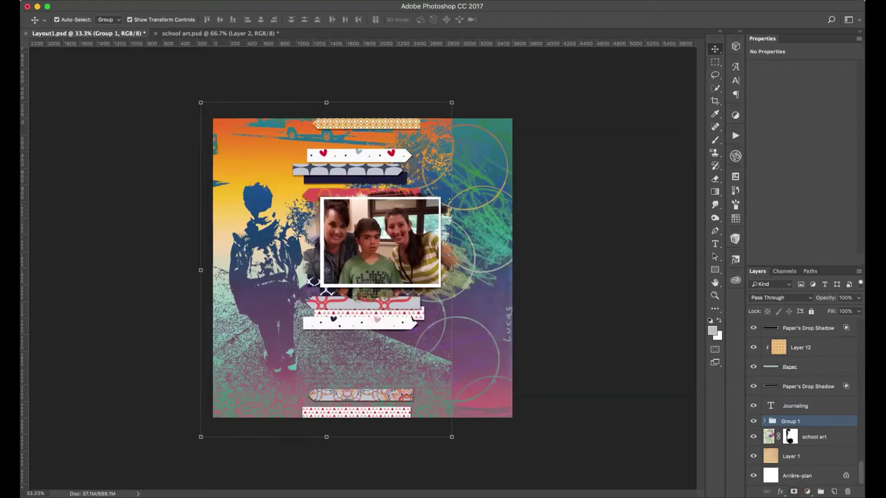
Step: Add a black hide-all layer mask to Group 1 and select it
click(793, 491)
click(794, 491)
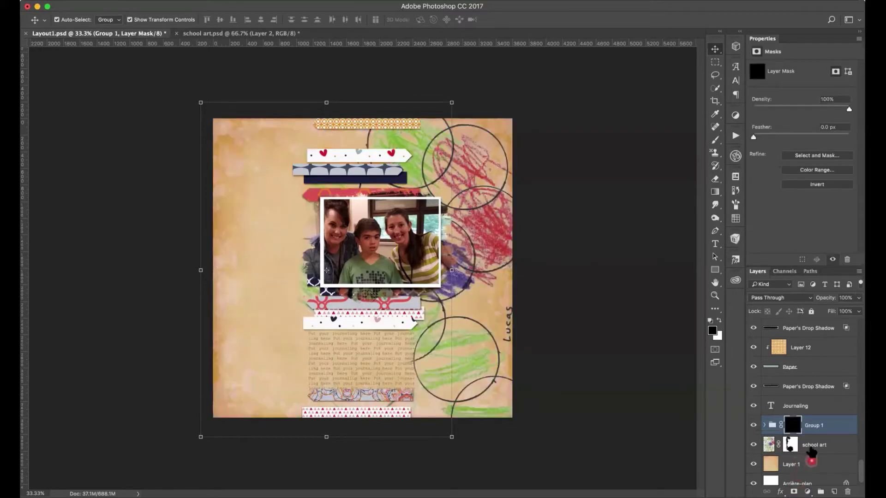
click(804, 426)
drag(803, 427, 788, 438)
click(136, 1)
mouse_move(196, 149)
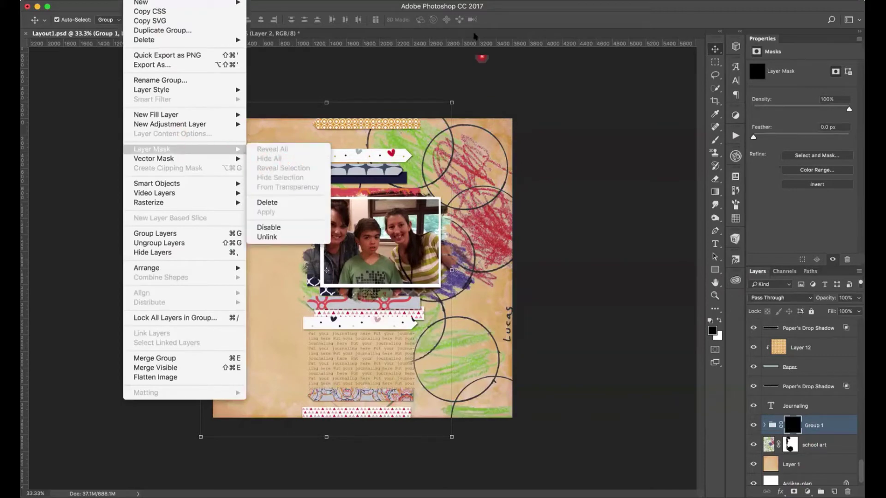
click(514, 8)
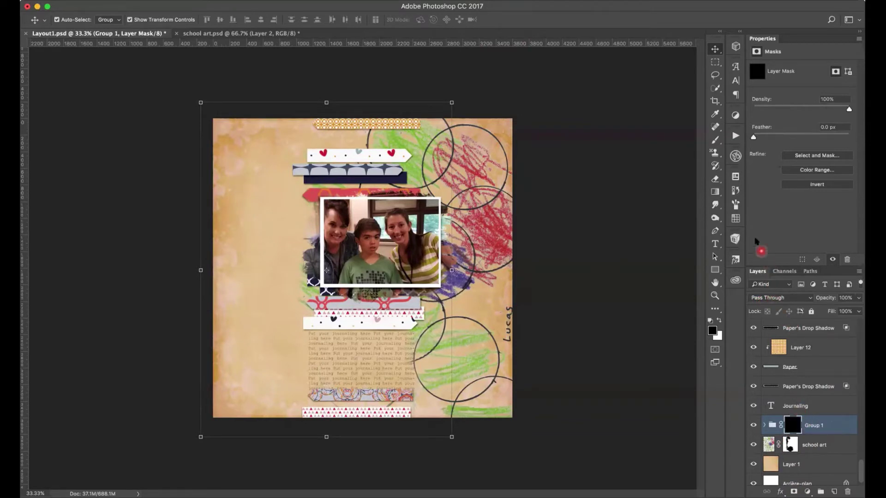
Step: Choose the perfectly blender brush from the BrushBox library
click(735, 239)
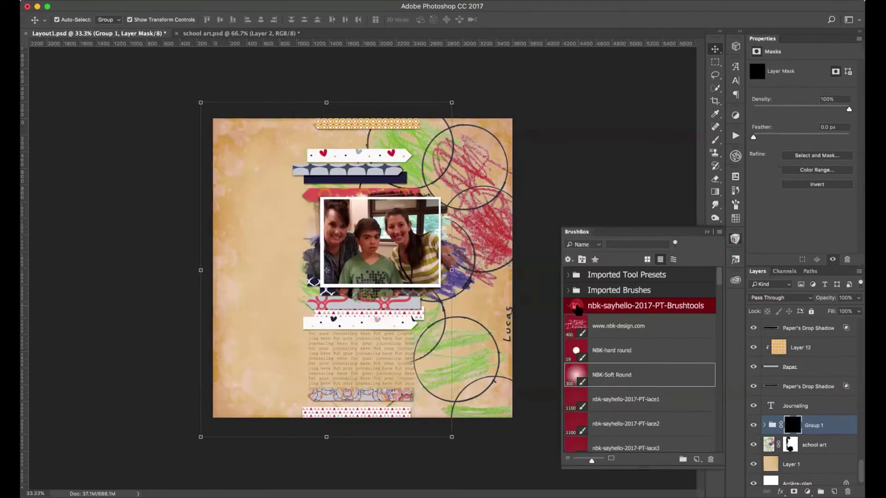
drag(718, 279, 720, 315)
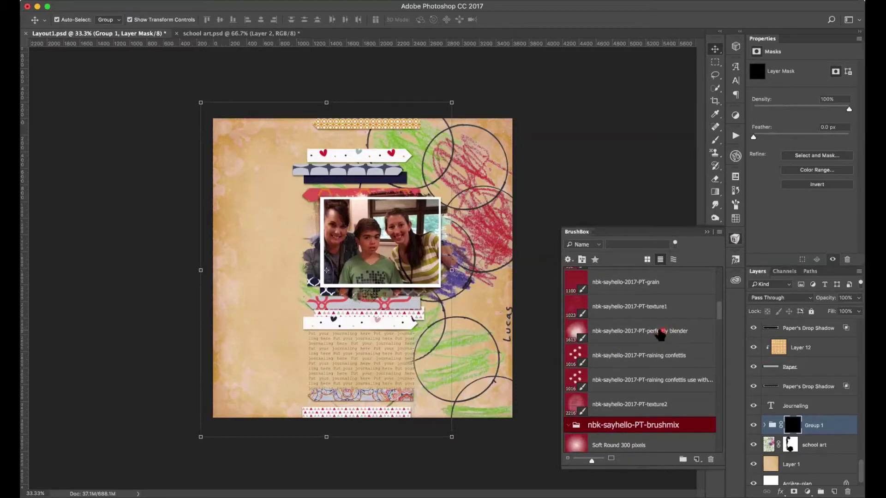
click(645, 336)
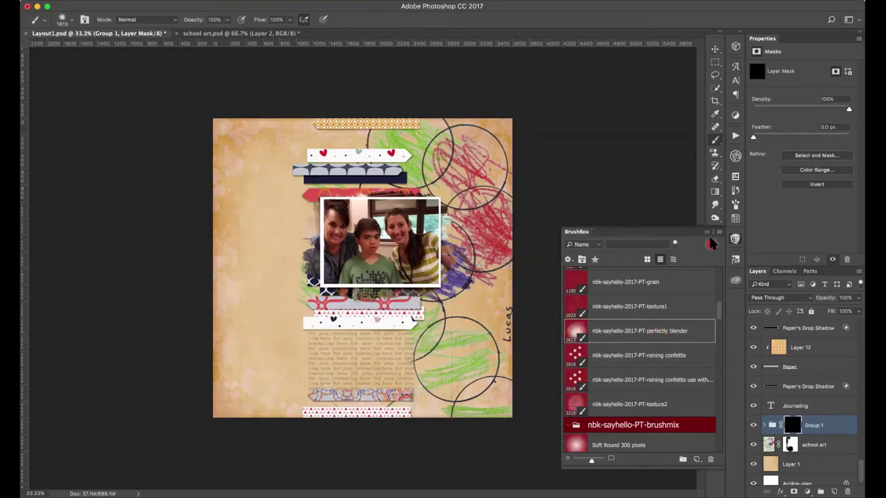
Step: Pick the soft blending brush, make it smaller, and set flow to 78%
click(706, 232)
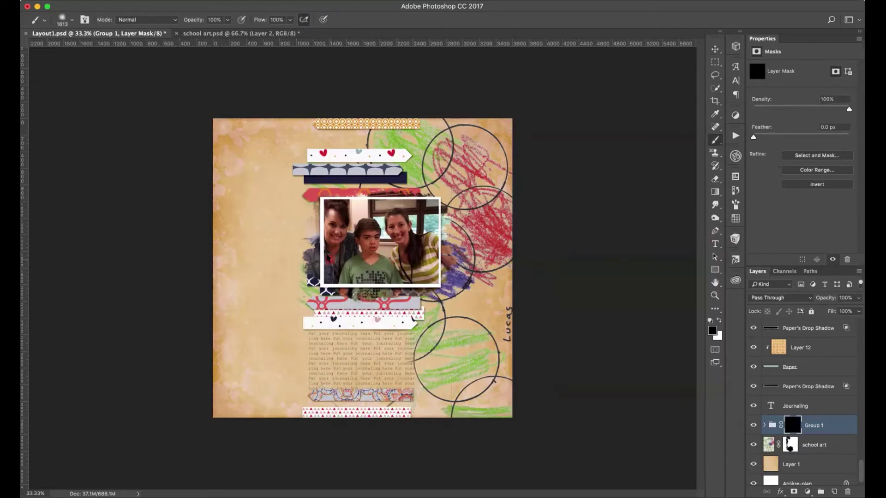
key(bracketleft)
key(bracketleft)
key(bracketleft)
key(bracketleft)
key(bracketleft)
key(bracketleft)
key(bracketleft)
key(bracketleft)
key(bracketleft)
key(bracketleft)
click(289, 20)
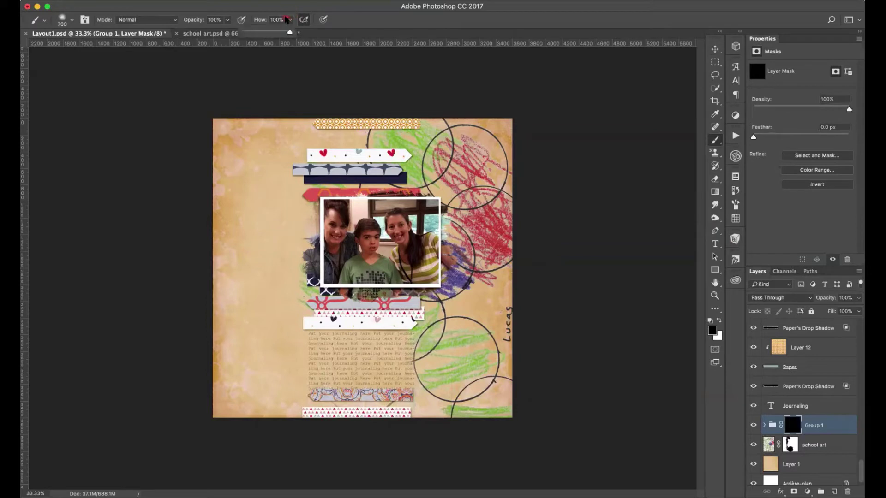
drag(291, 32, 280, 32)
click(287, 11)
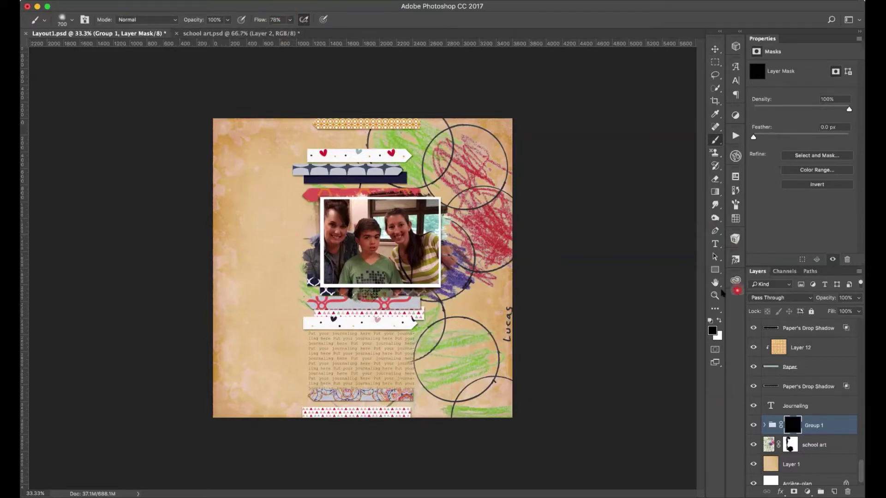
Step: Paint white on the mask at 65% then 45% flow to reveal the blue silhouette
click(720, 321)
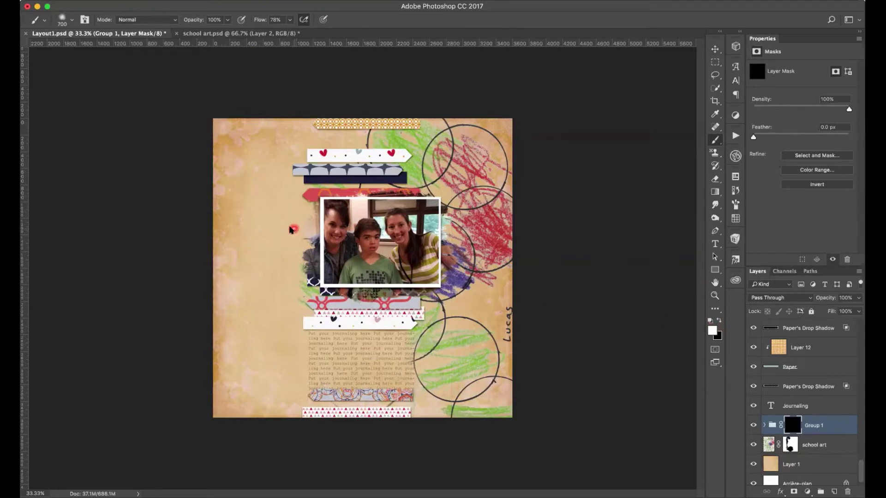
mouse_move(291, 229)
mouse_down()
mouse_move(268, 242)
mouse_move(270, 187)
mouse_move(243, 59)
mouse_up()
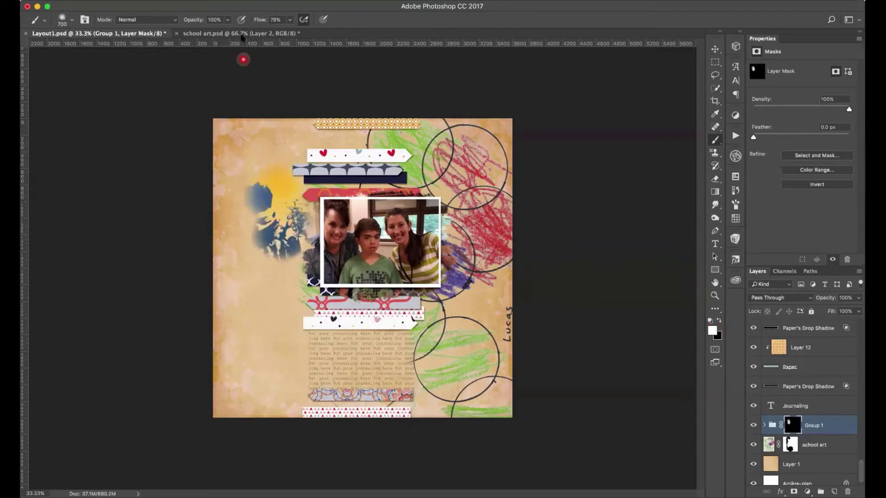
click(289, 20)
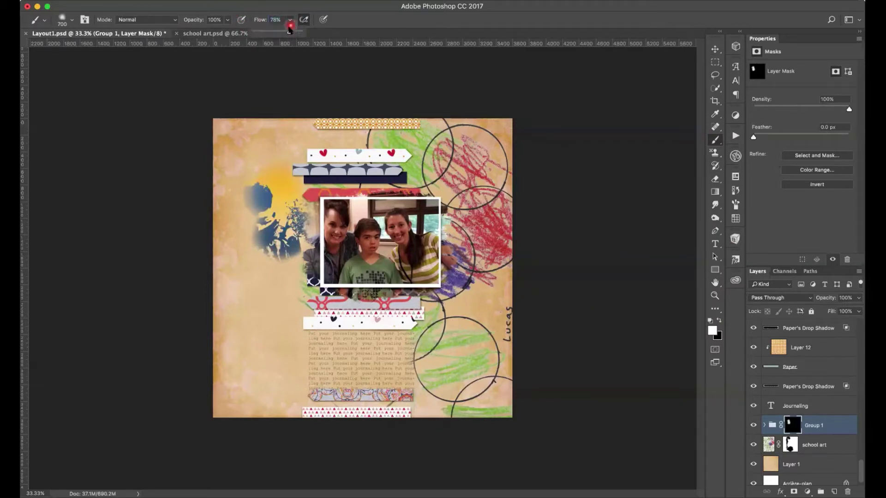
drag(290, 28, 288, 11)
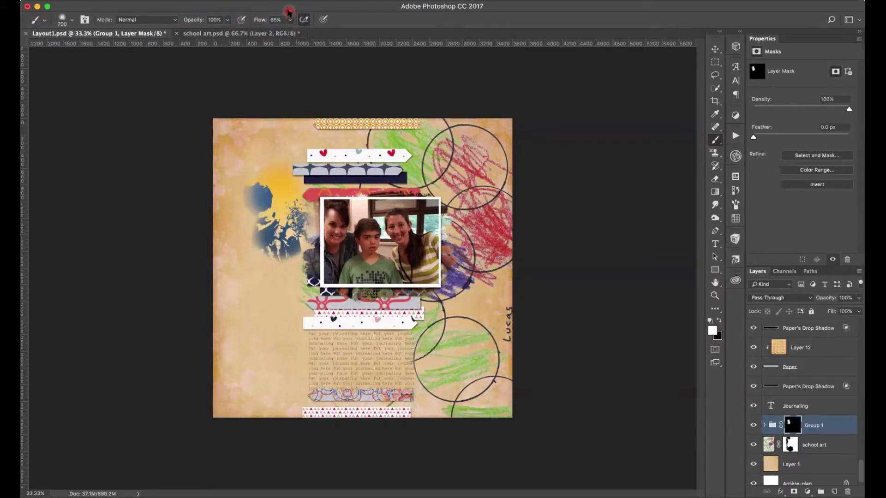
mouse_move(262, 260)
mouse_down()
mouse_move(256, 263)
mouse_move(238, 197)
mouse_move(306, 268)
mouse_move(233, 296)
mouse_move(295, 303)
mouse_move(253, 316)
mouse_move(305, 346)
mouse_up()
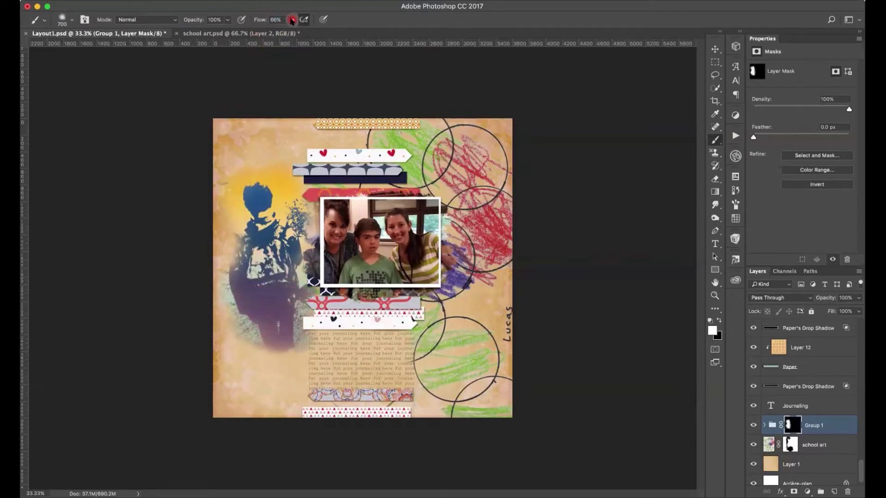
drag(291, 20, 281, 31)
mouse_move(281, 331)
mouse_down()
mouse_move(261, 358)
mouse_move(285, 340)
mouse_move(261, 336)
mouse_move(228, 255)
mouse_move(233, 243)
mouse_move(290, 238)
mouse_move(272, 243)
mouse_move(265, 156)
mouse_up()
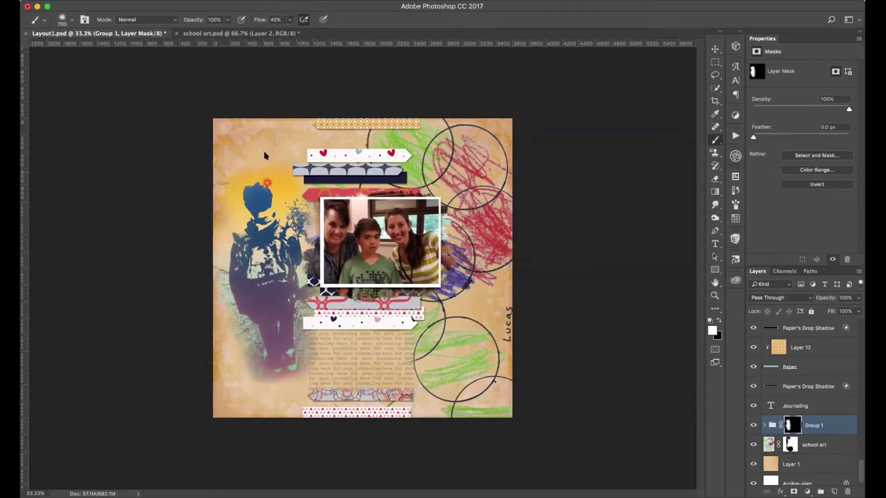
Step: At 82% opacity, paint black to hide stray splatter, photo over the journaling, and soften the feet
click(290, 20)
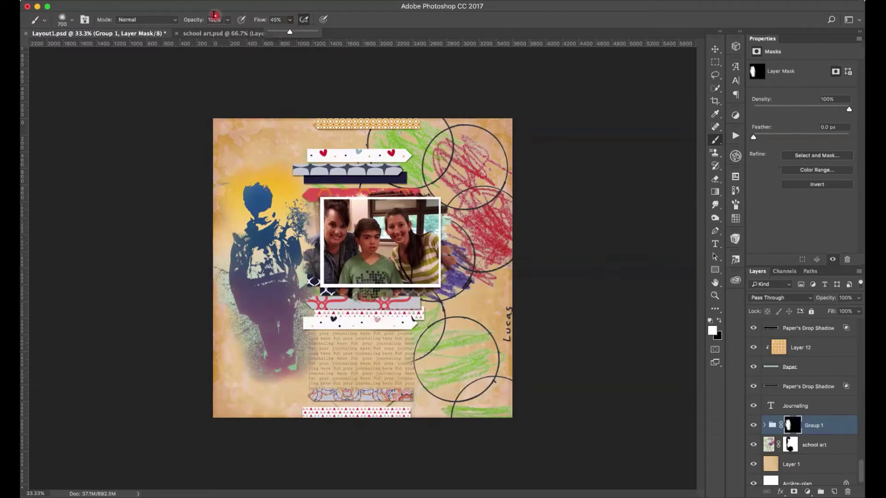
click(228, 20)
drag(227, 32, 224, 33)
click(230, 6)
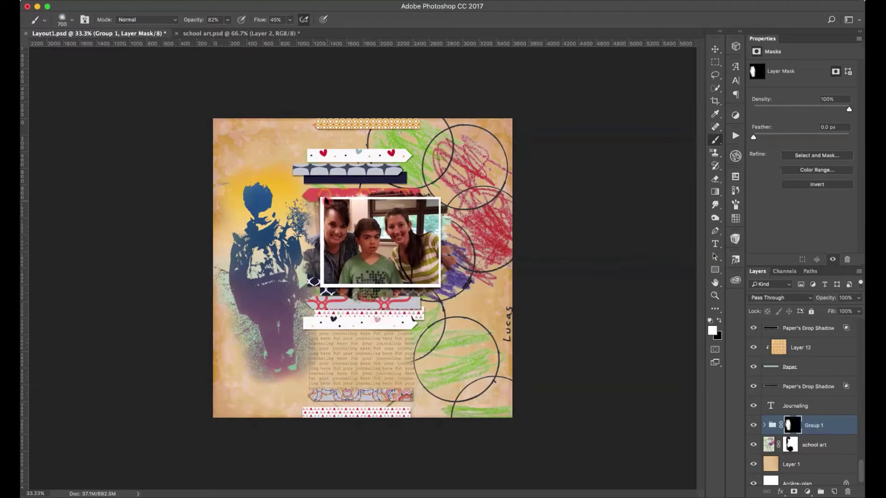
key(x)
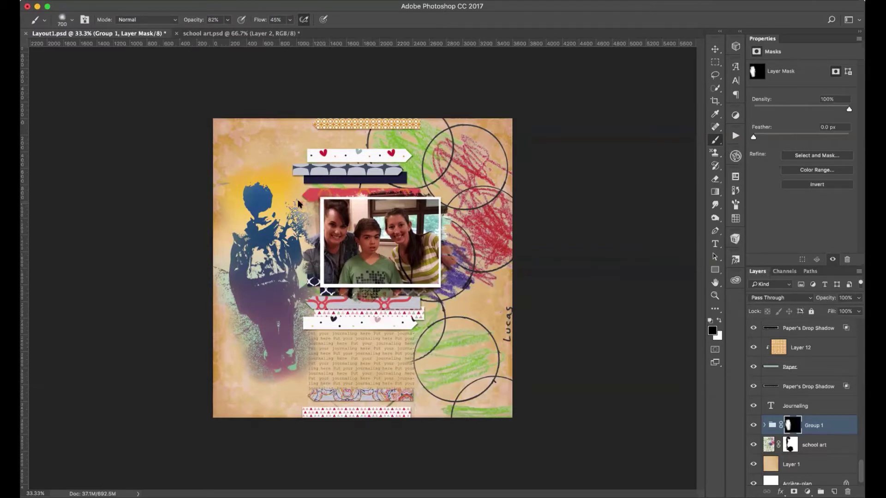
mouse_move(298, 203)
mouse_down()
mouse_move(321, 204)
mouse_move(285, 180)
mouse_move(324, 191)
mouse_move(314, 214)
mouse_move(335, 222)
mouse_up()
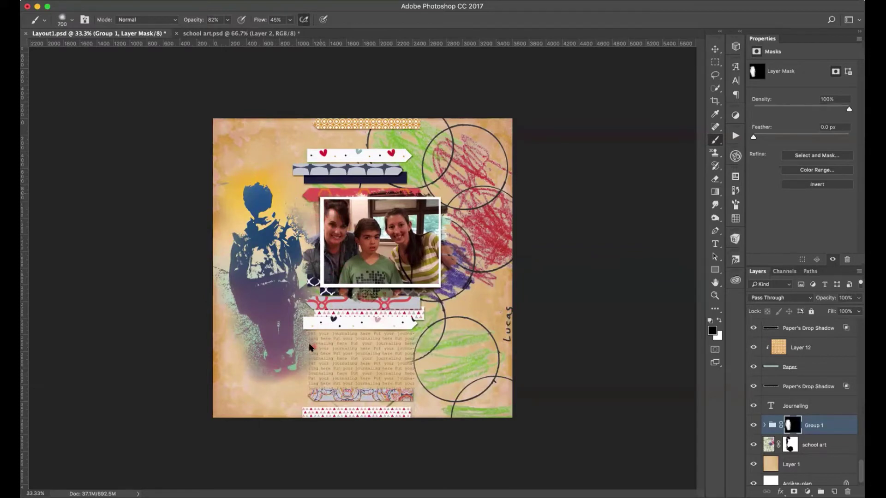
key(bracketleft)
mouse_move(303, 316)
mouse_down()
mouse_move(329, 352)
mouse_move(320, 356)
mouse_move(312, 337)
mouse_move(272, 366)
mouse_move(222, 353)
mouse_move(217, 314)
mouse_move(200, 295)
mouse_up()
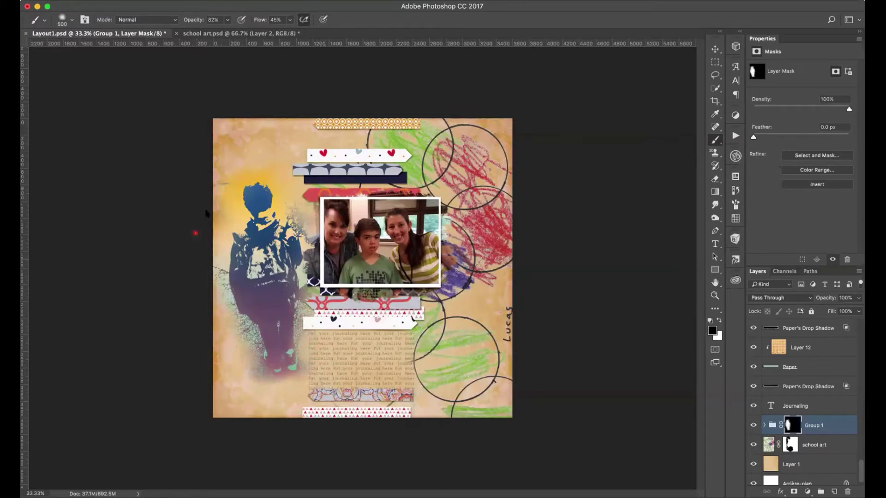
mouse_move(283, 149)
mouse_down()
mouse_move(283, 356)
mouse_move(247, 372)
mouse_move(258, 362)
mouse_move(194, 281)
mouse_move(292, 182)
mouse_move(310, 190)
mouse_up()
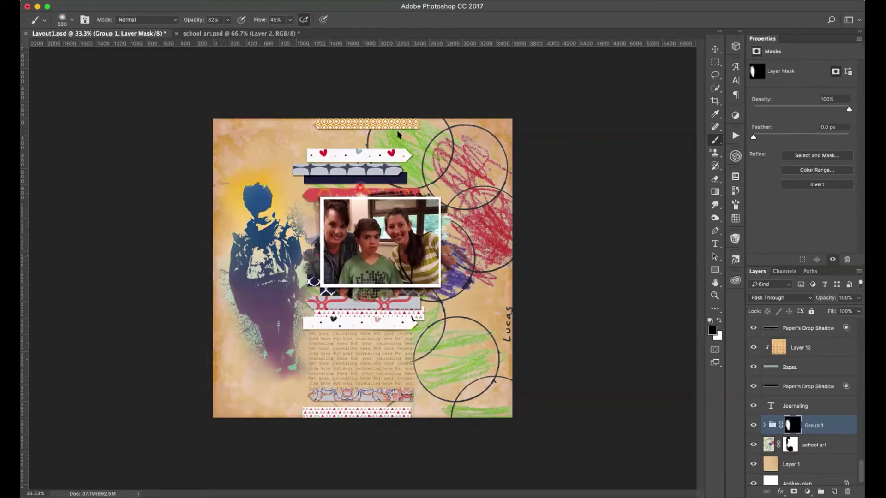
Step: Scale Group 1 up to about 112%, nudge it left and down, and commit the transform
click(714, 49)
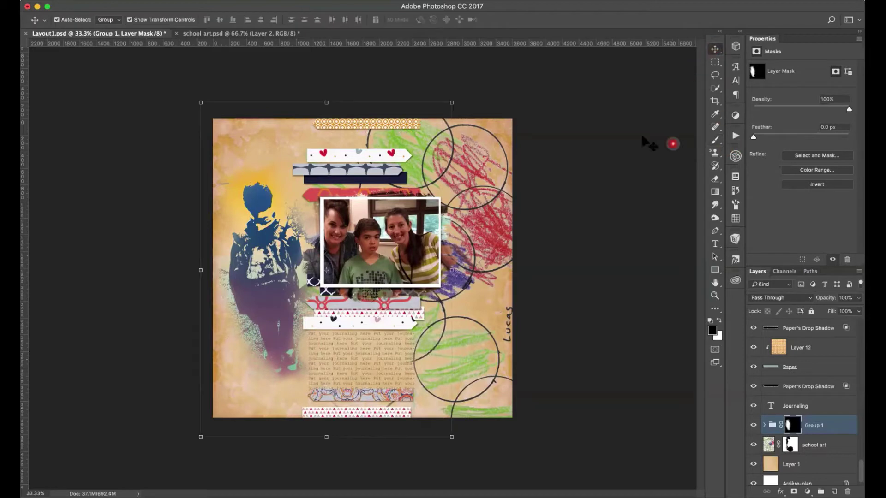
drag(452, 102, 517, 74)
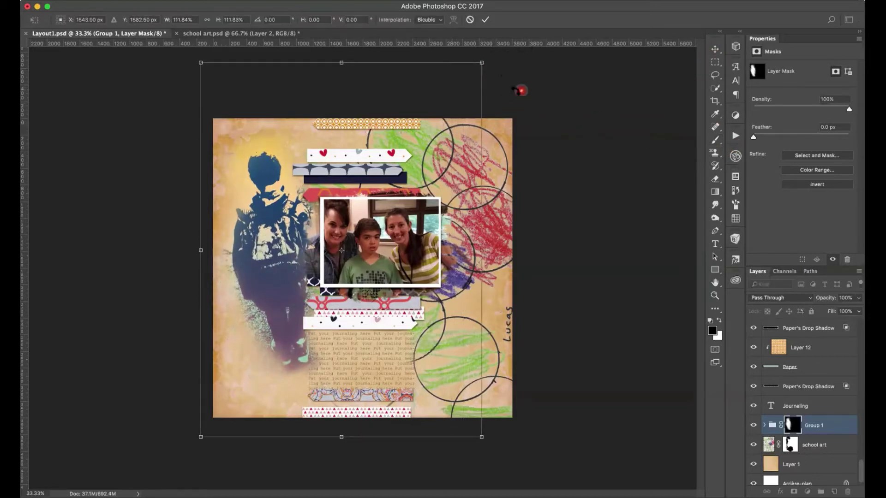
drag(275, 218, 263, 222)
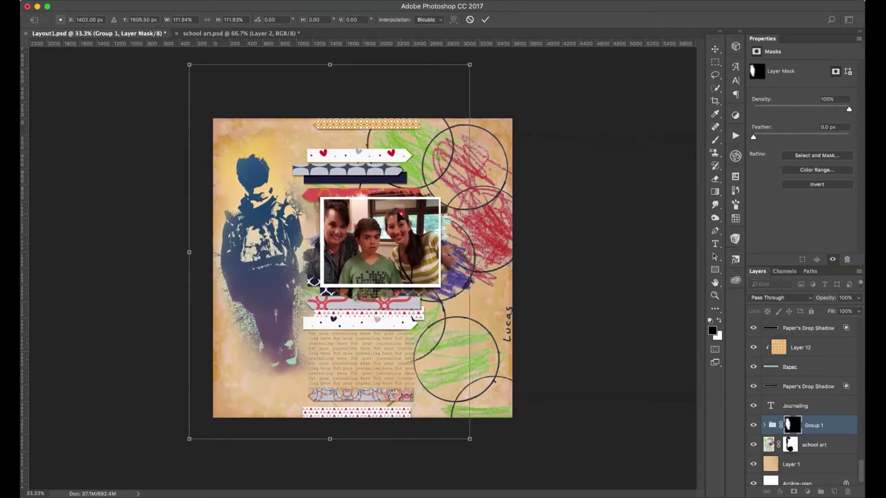
click(485, 19)
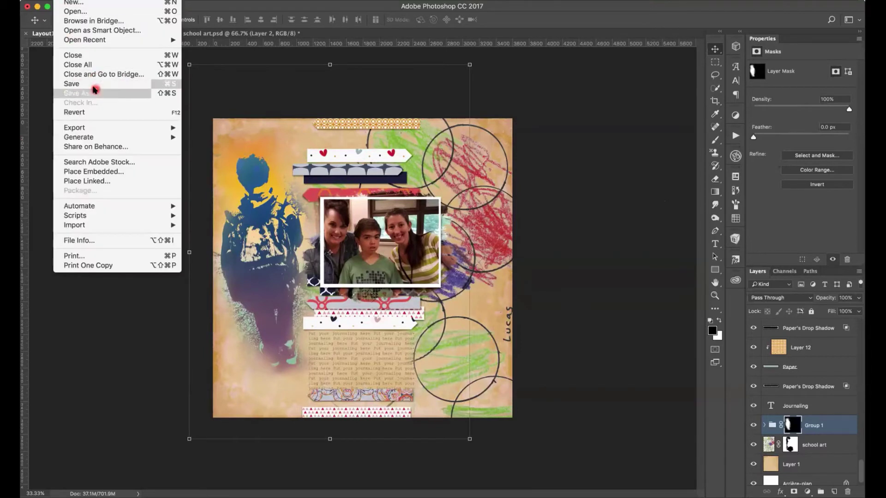
Step: Save the layout, then close school art.psd choosing Don't Save
click(92, 84)
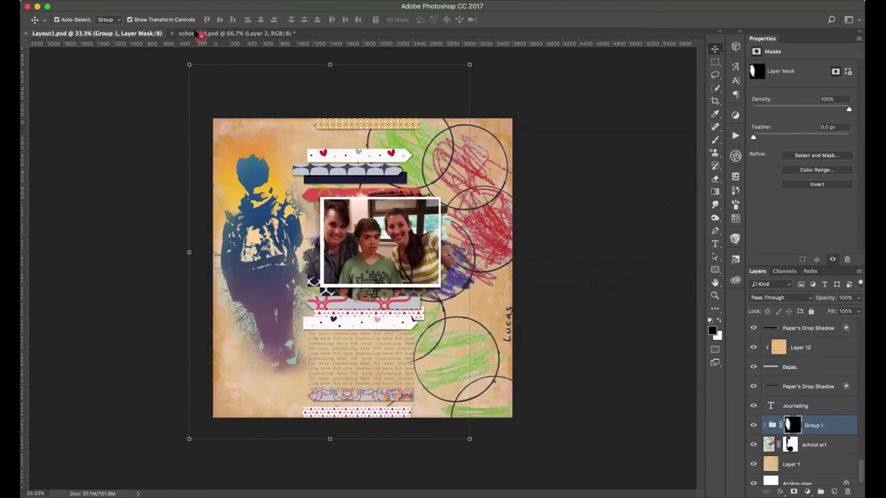
click(180, 33)
click(172, 34)
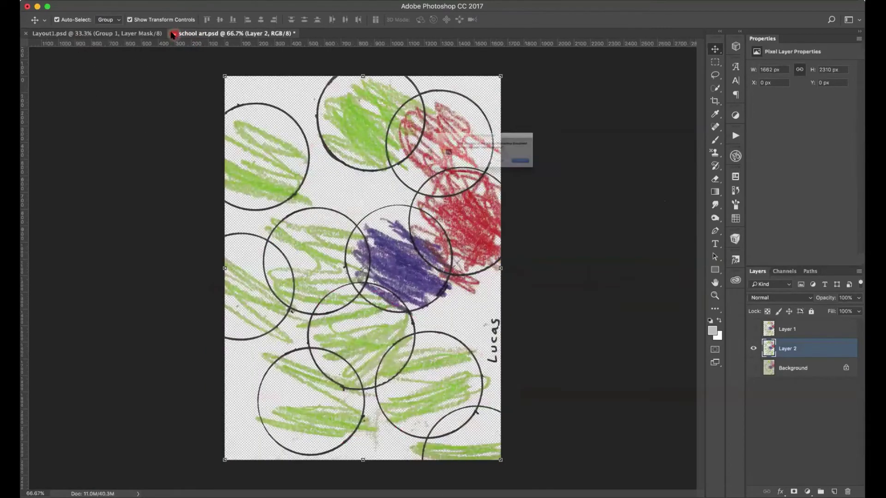
click(442, 173)
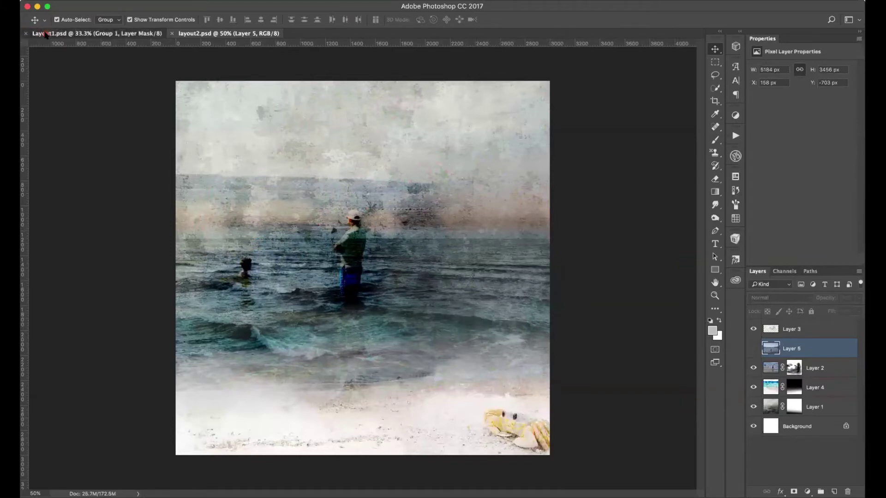
Step: Close Layout1.psd and hide Layers 3, 5, 4 and 1 in layout2.psd, leaving Layer 2 and Background visible
click(28, 33)
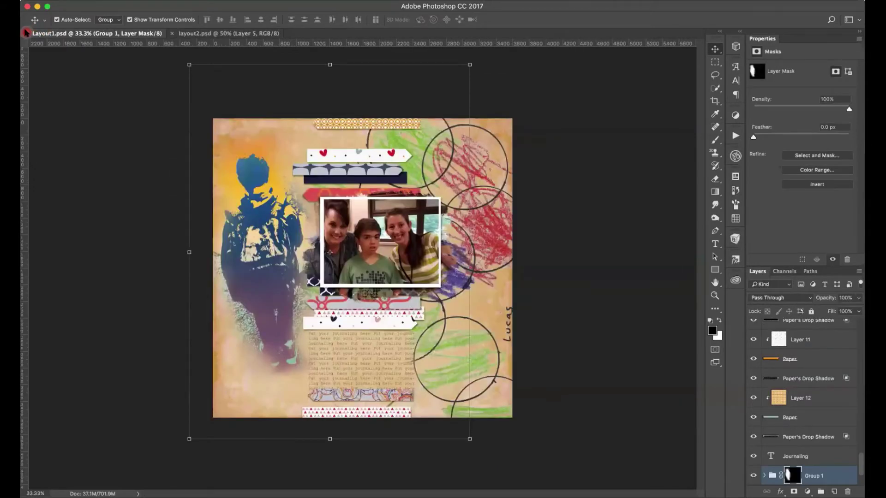
click(27, 33)
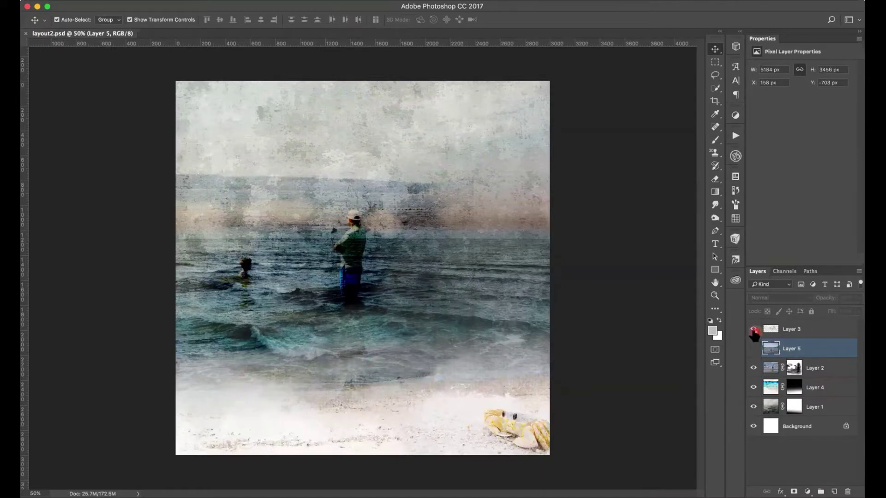
click(753, 329)
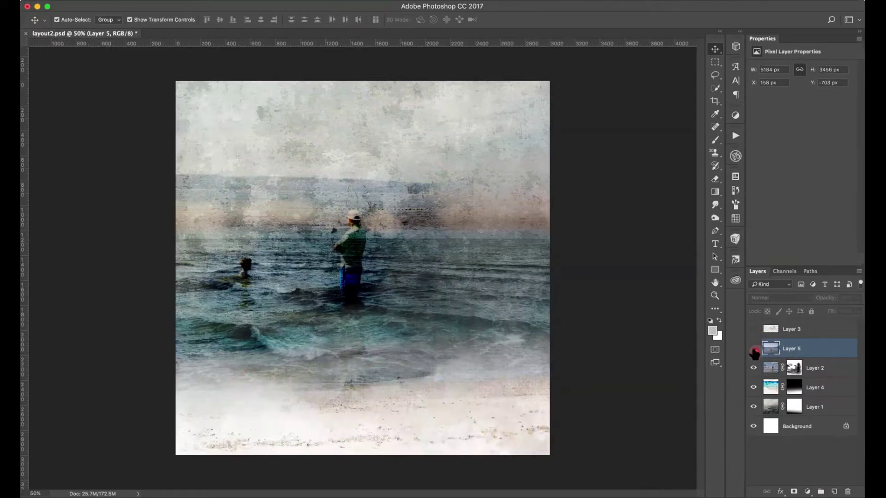
click(753, 349)
click(754, 368)
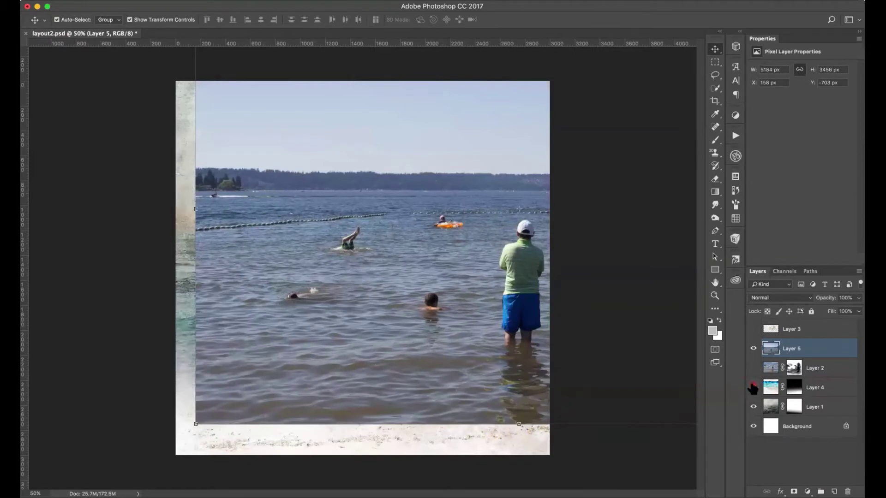
click(754, 387)
click(753, 407)
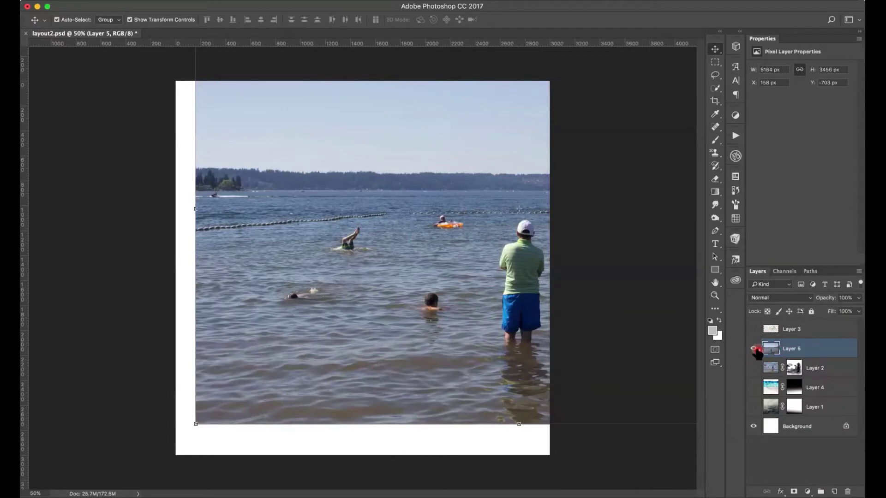
click(753, 349)
click(754, 368)
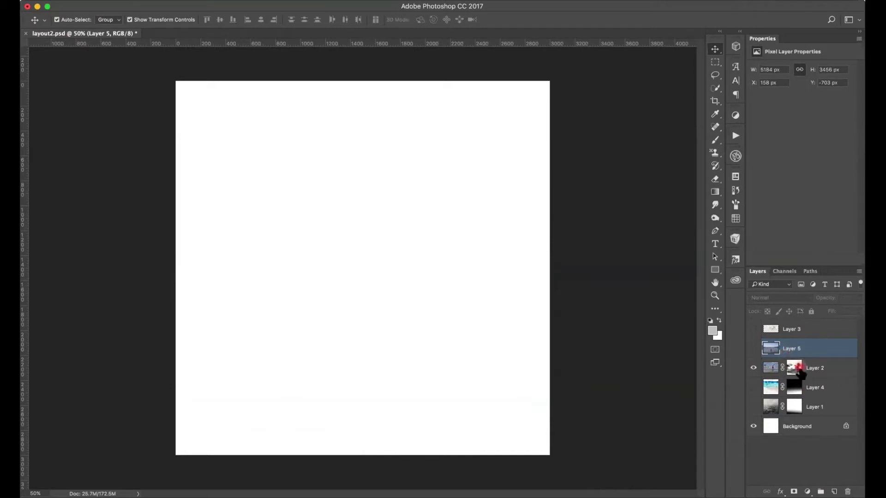
Step: Disable Layer 2's layer mask and set its blend mode to Normal
right_click(789, 367)
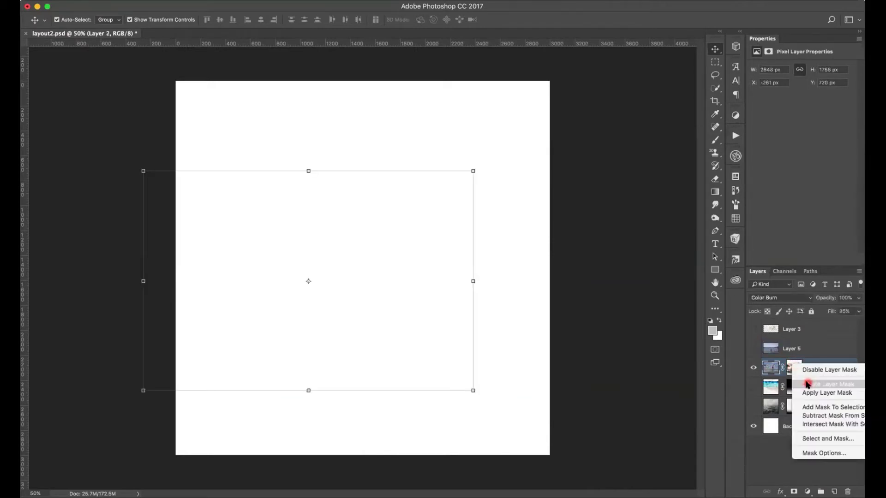
click(813, 369)
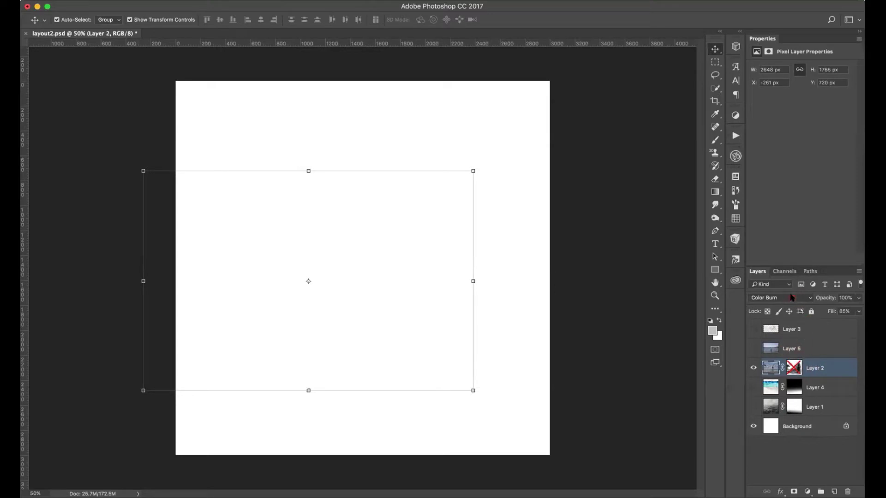
click(791, 297)
click(784, 266)
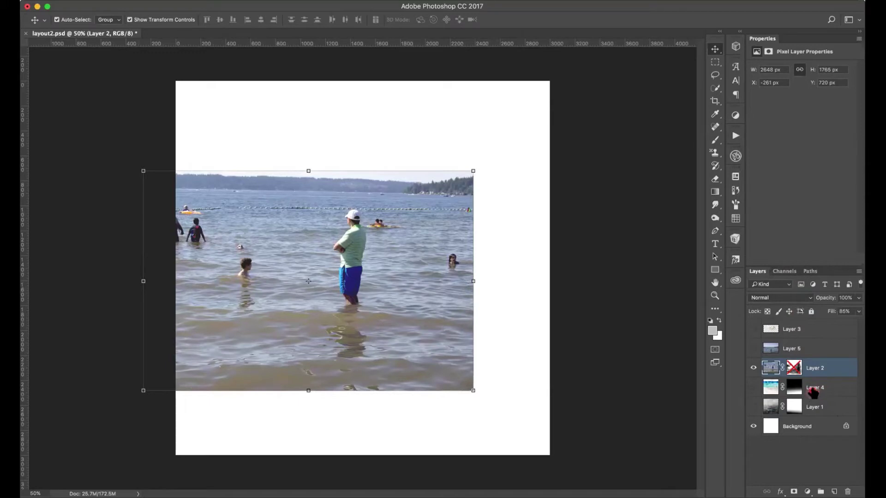
Step: Hide Layer 2, disable Layer 4's mask, then leave only Layer 1 visible
drag(812, 391, 752, 369)
click(753, 368)
click(753, 387)
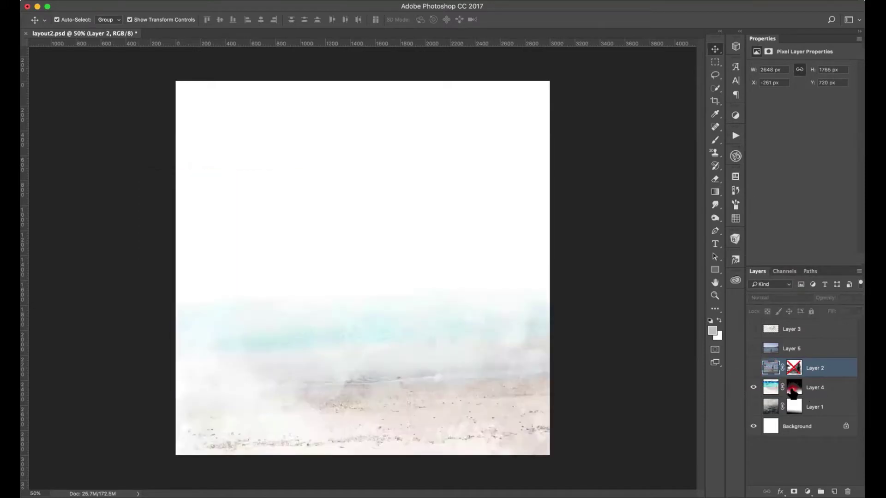
right_click(789, 391)
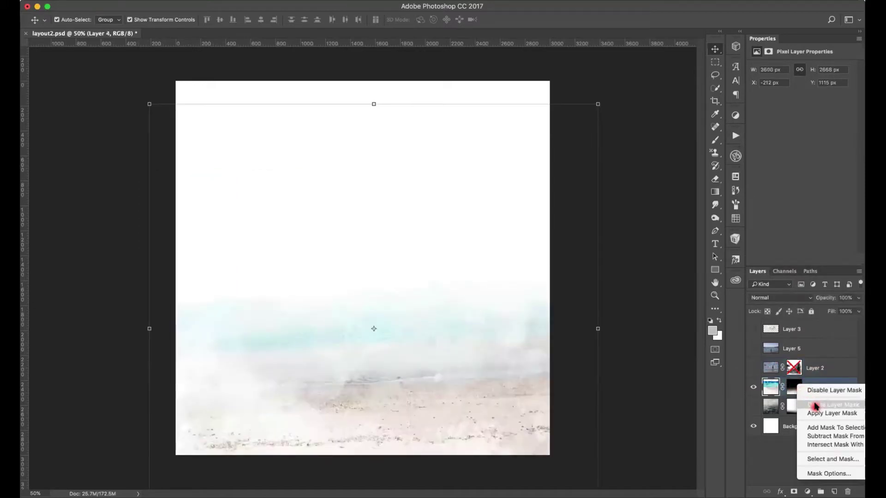
click(830, 390)
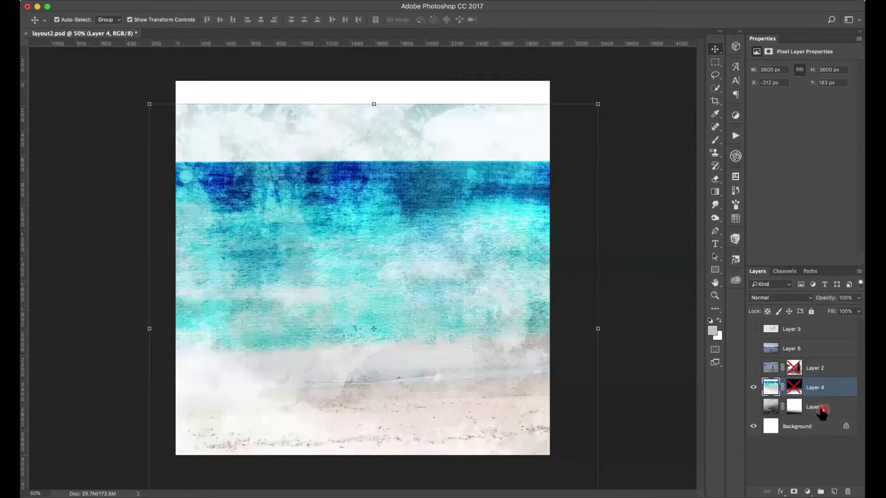
click(754, 388)
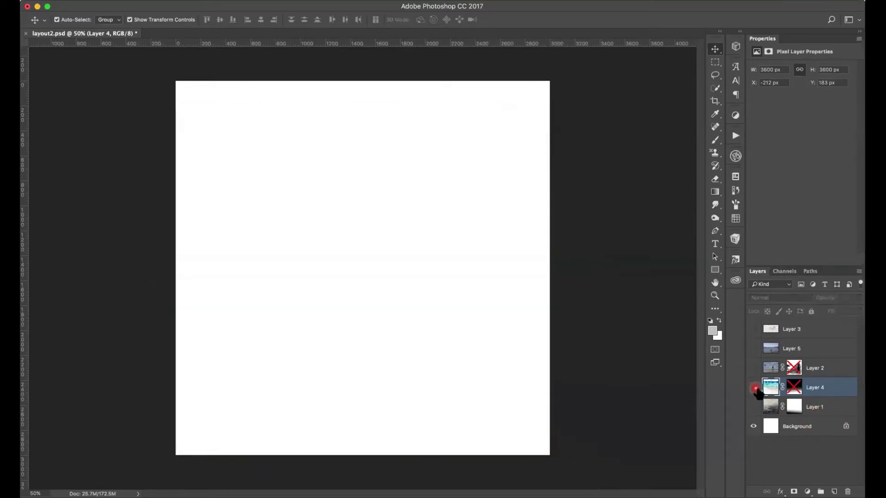
click(754, 407)
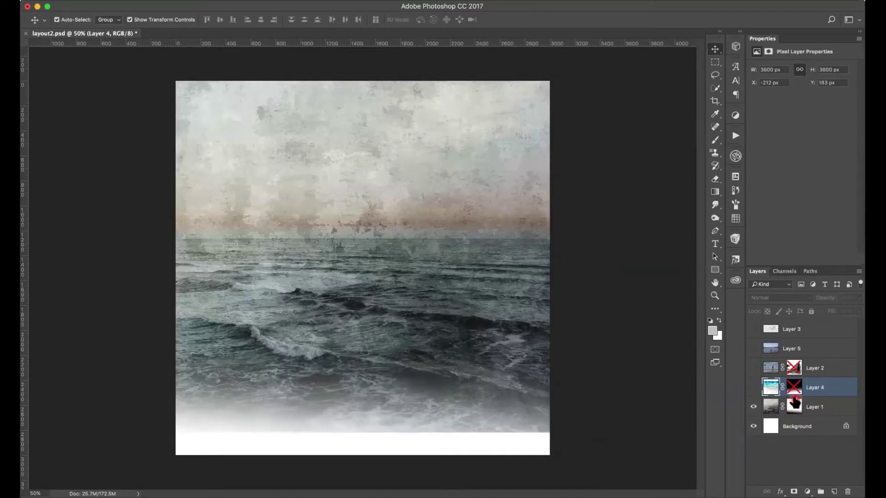
Step: Disable Layer 1's mask, open the ssmoments-pap-03-theurbanfairy.jpg paper, and return to layout2.psd
right_click(792, 410)
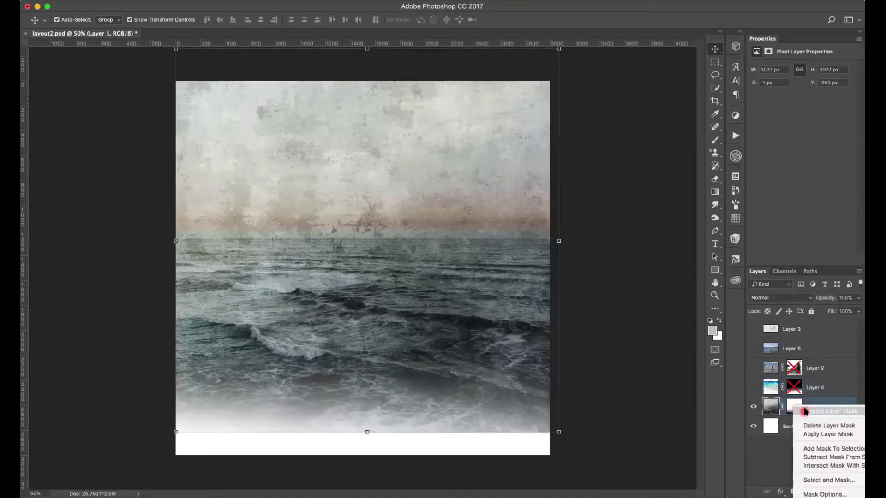
click(801, 422)
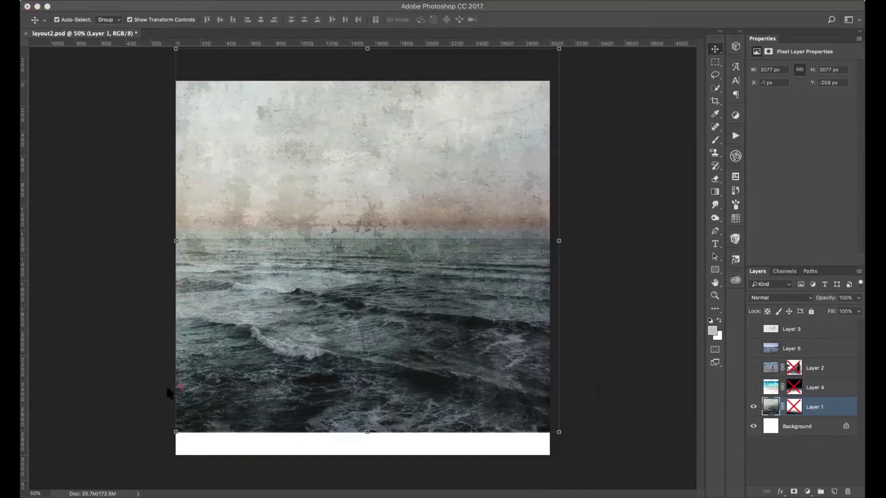
mouse_move(168, 392)
mouse_down()
mouse_move(162, 421)
mouse_move(180, 373)
mouse_up()
drag(178, 392, 317, 337)
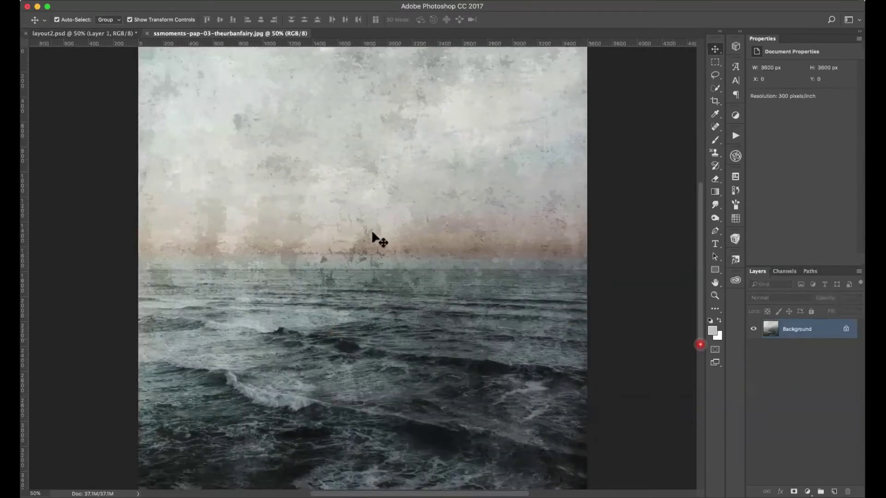
drag(371, 229, 122, 37)
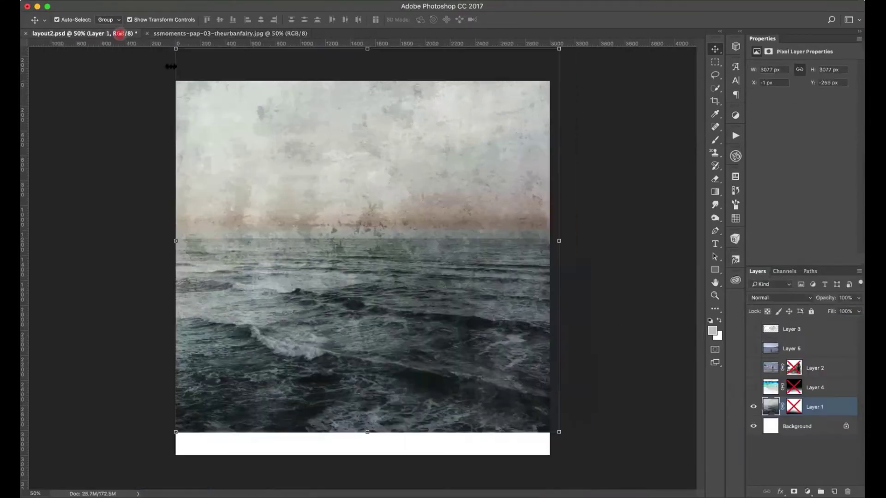
click(753, 388)
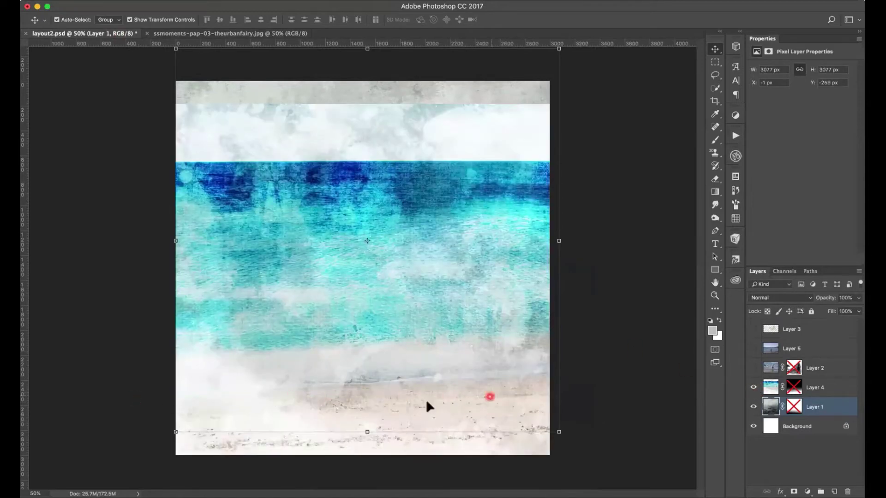
Step: Compare Layer 4 and Layer 1 visibility, hide both, and switch to the ssmoments-pap-03 document
drag(754, 388, 753, 407)
click(753, 407)
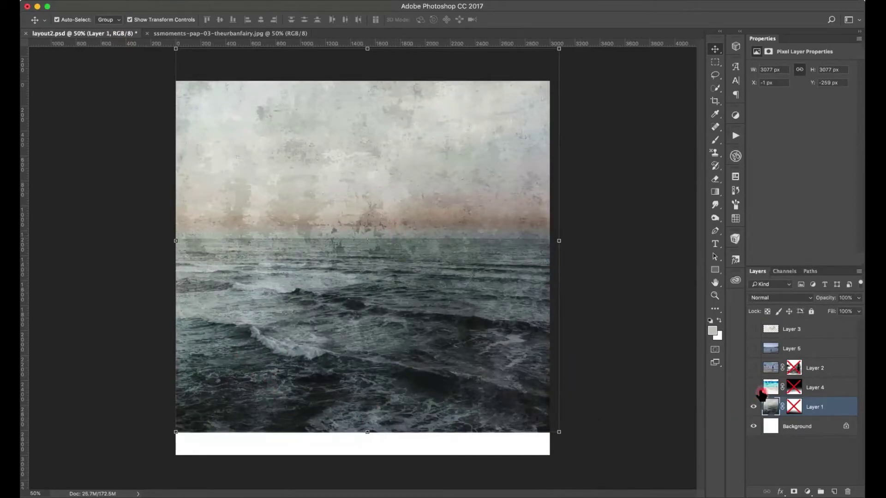
click(753, 388)
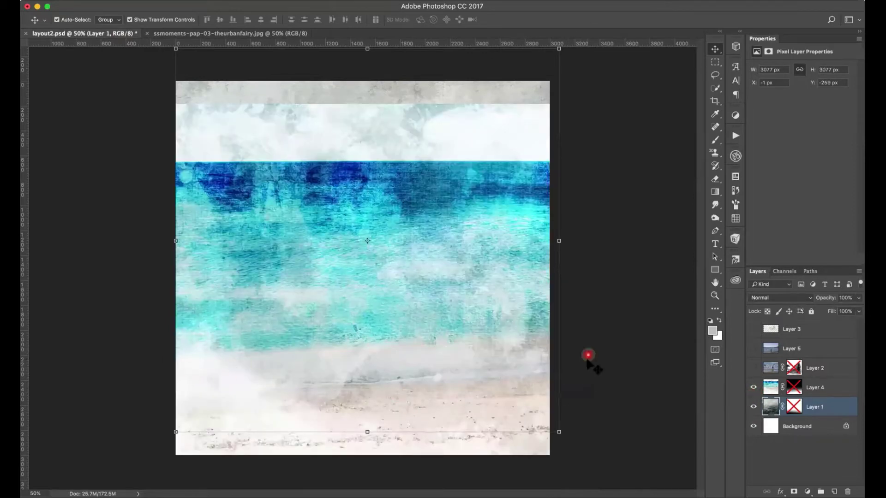
click(753, 387)
click(753, 406)
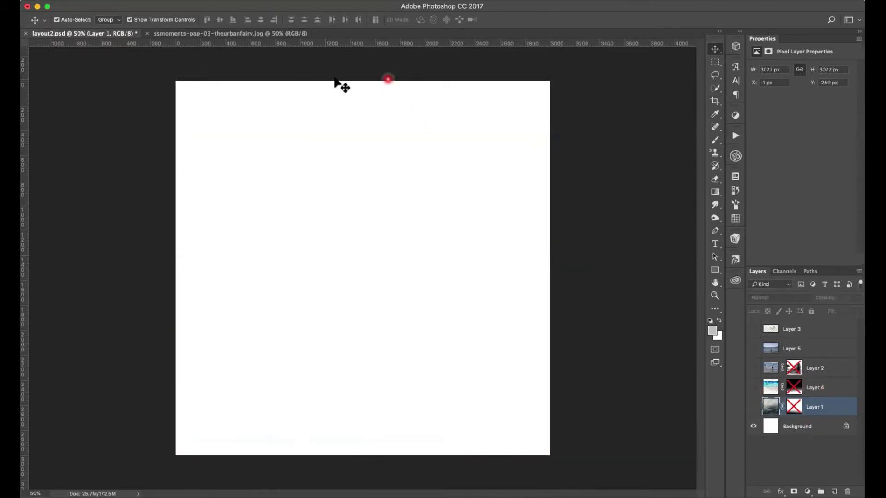
click(294, 36)
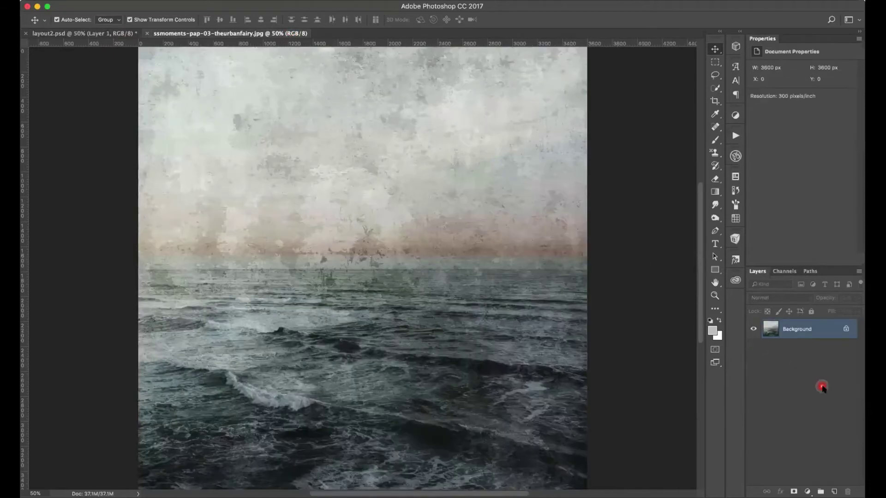
Step: Duplicate the paper's Background into Layer 1, reset default colours, add a mask, and pick the Gradient tool
click(763, 381)
drag(763, 381, 763, 381)
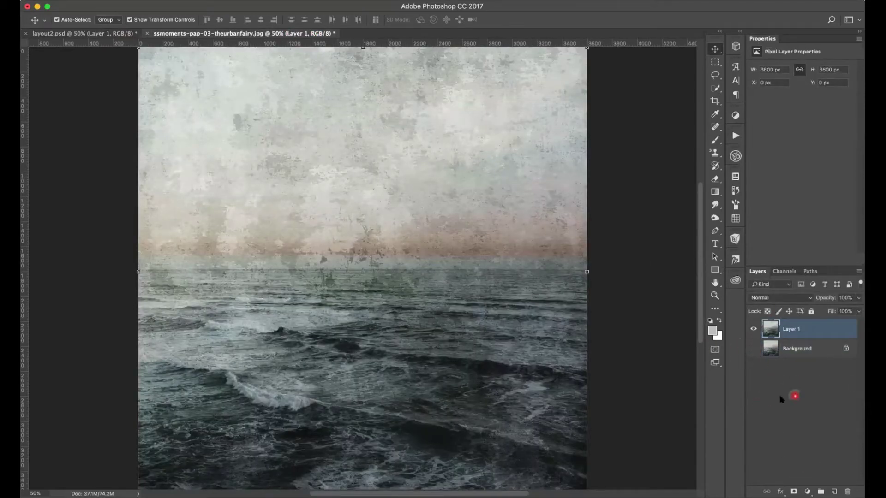
click(710, 319)
click(794, 490)
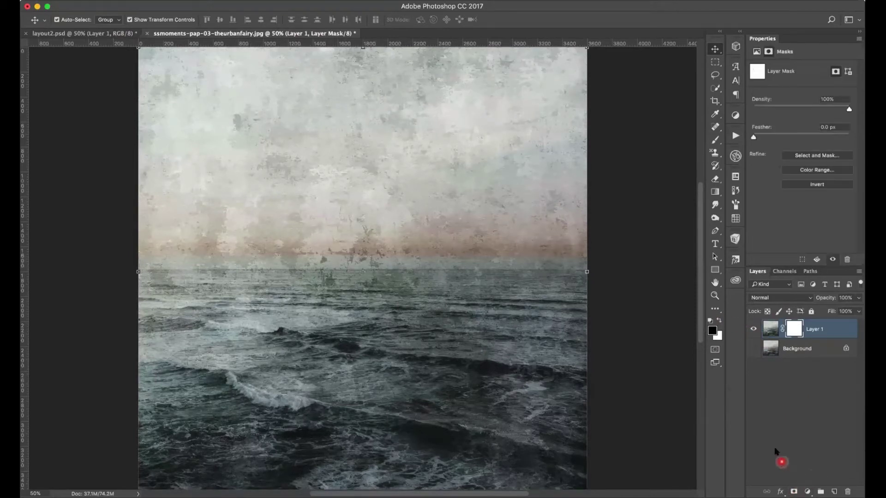
click(715, 192)
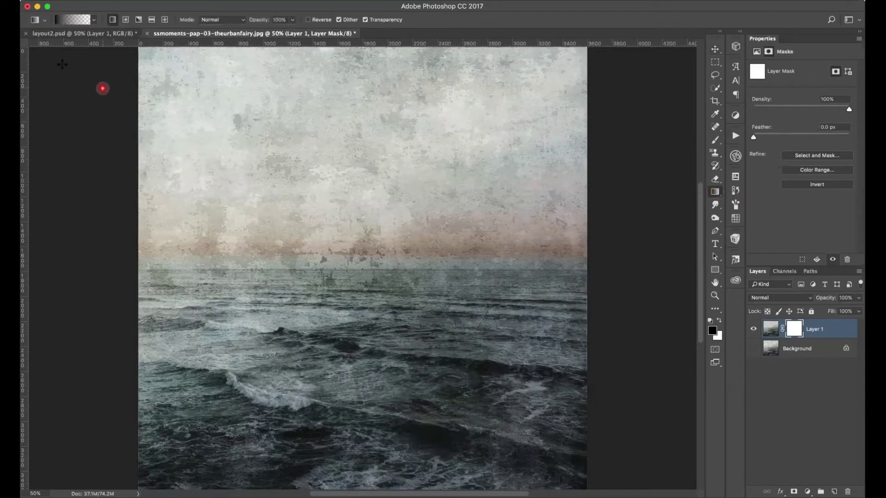
click(94, 20)
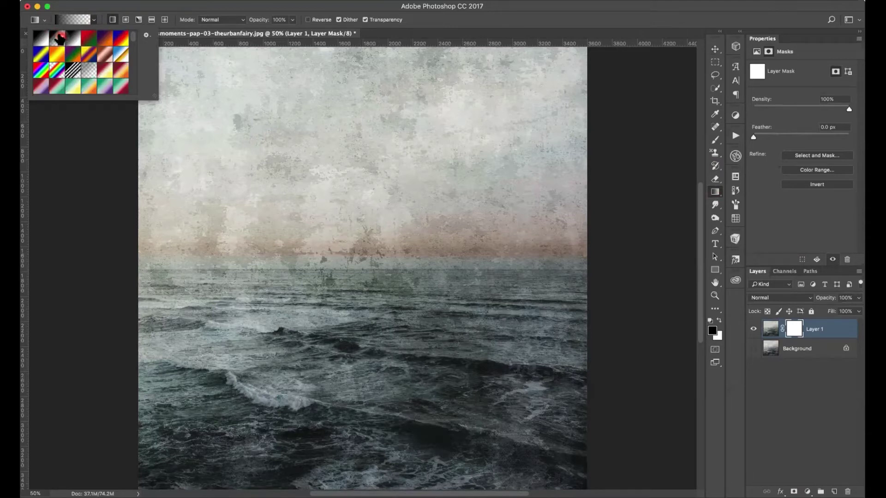
Step: Drag a linear black-to-white gradient upward on Layer 1's mask to fade the lower sea
click(93, 13)
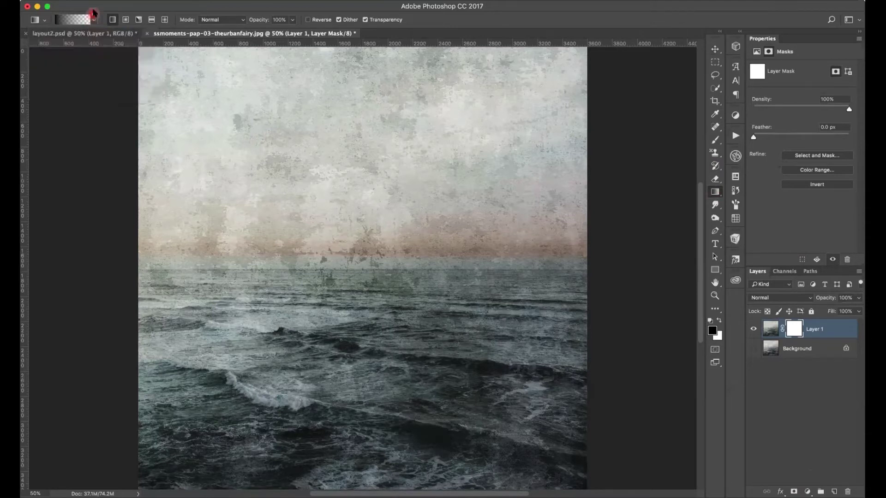
click(111, 20)
key(super+minus)
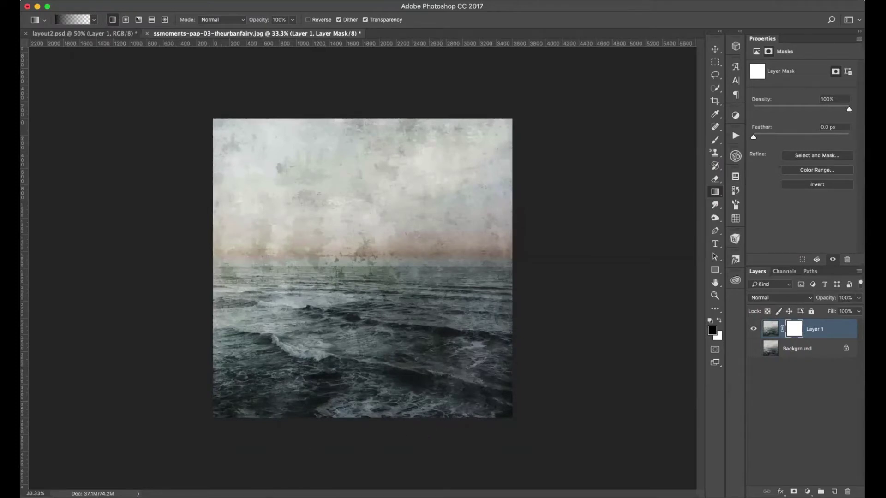
drag(441, 428, 428, 366)
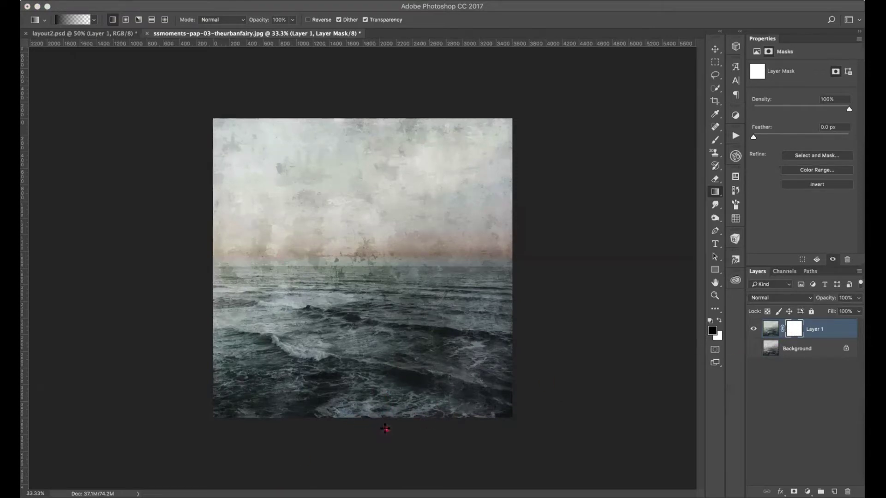
click(379, 330)
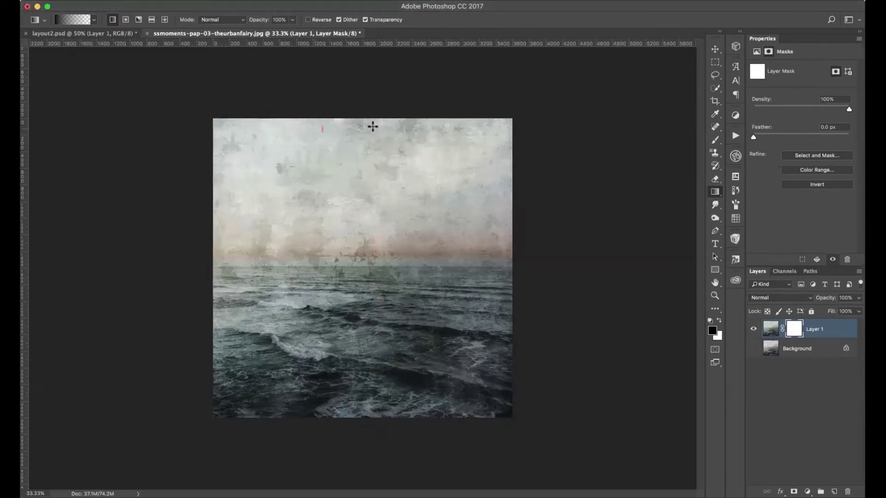
click(374, 147)
drag(411, 419, 399, 421)
drag(395, 389, 403, 225)
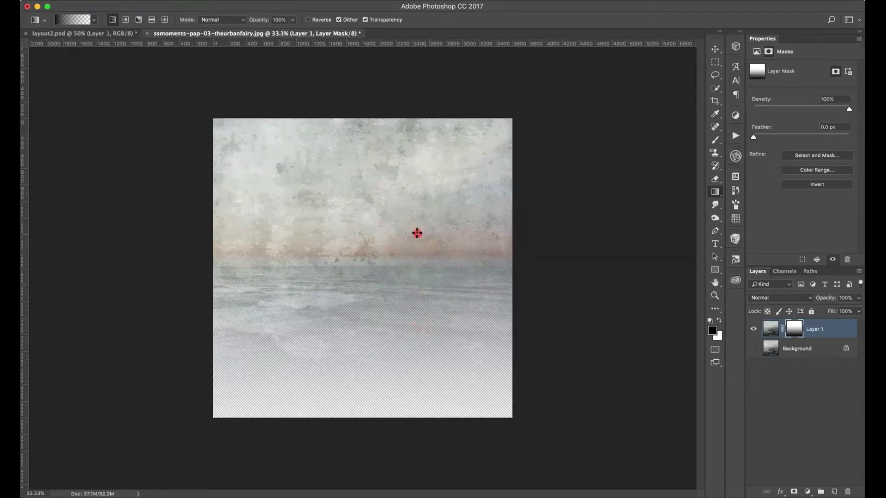
key(super+z)
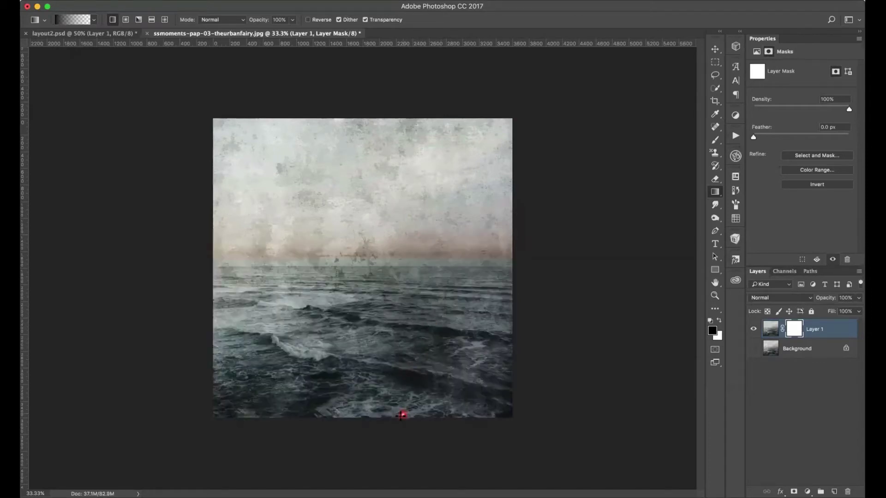
drag(405, 399, 431, 312)
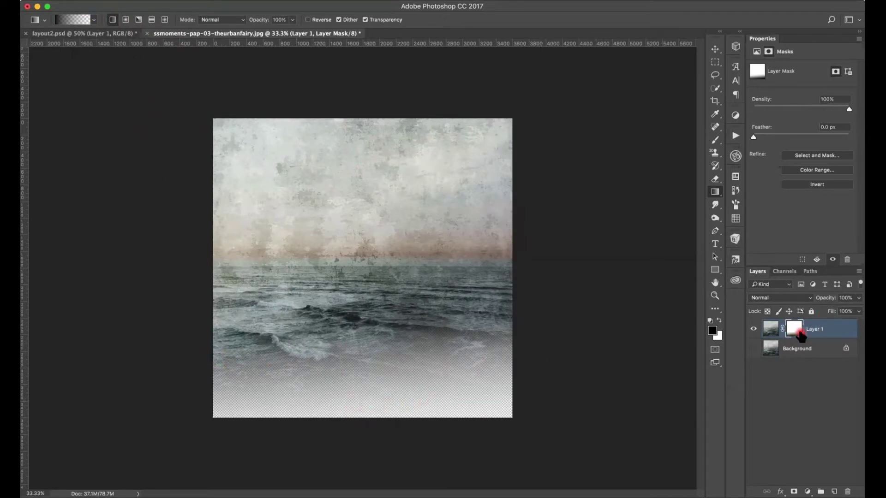
Step: Close the sea paper with Don't Save, apply Layer 1's mask permanently, and show Layer 4
click(144, 33)
click(440, 173)
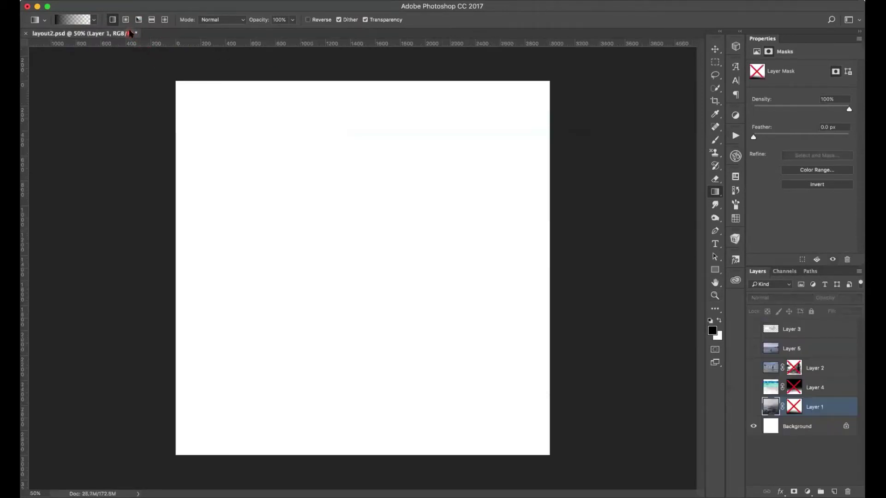
click(752, 408)
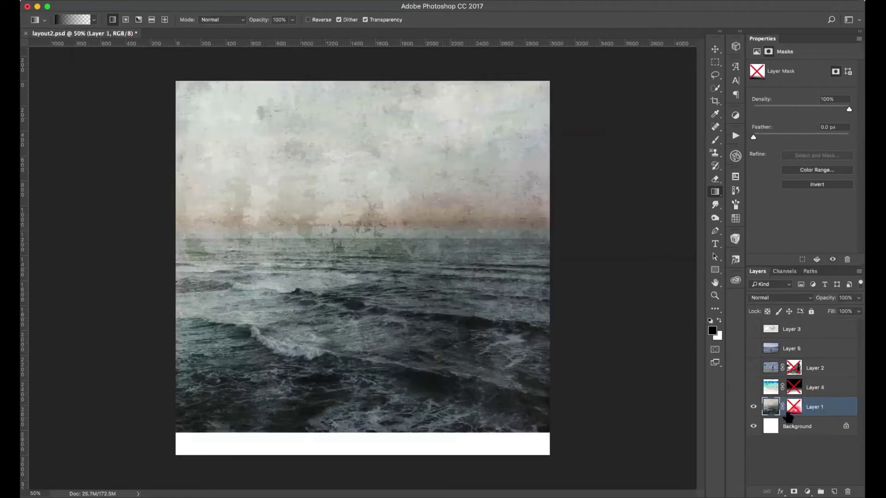
right_click(794, 407)
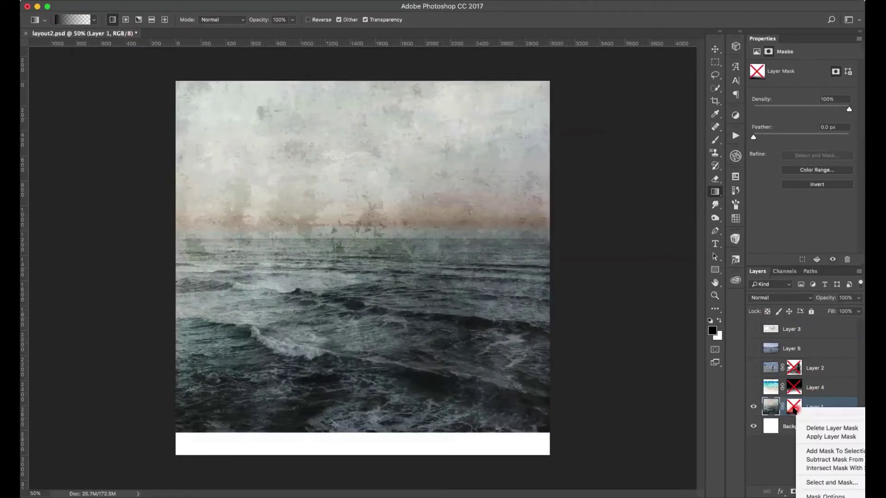
click(827, 437)
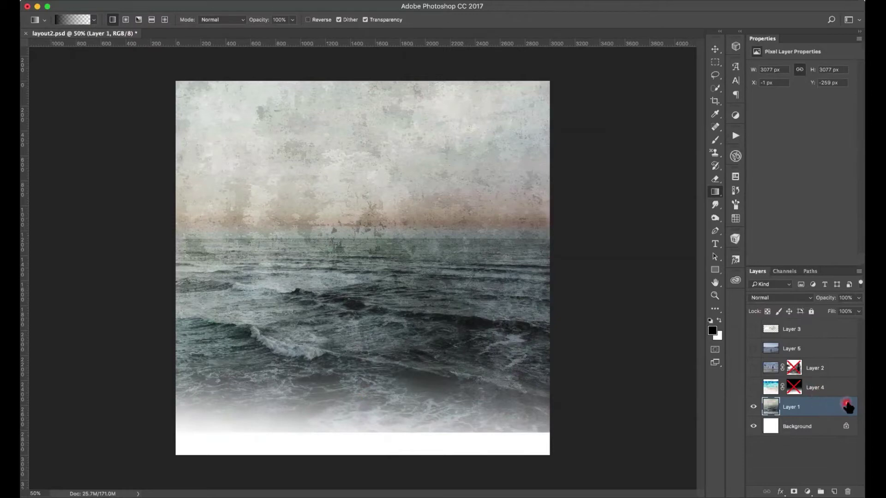
click(753, 389)
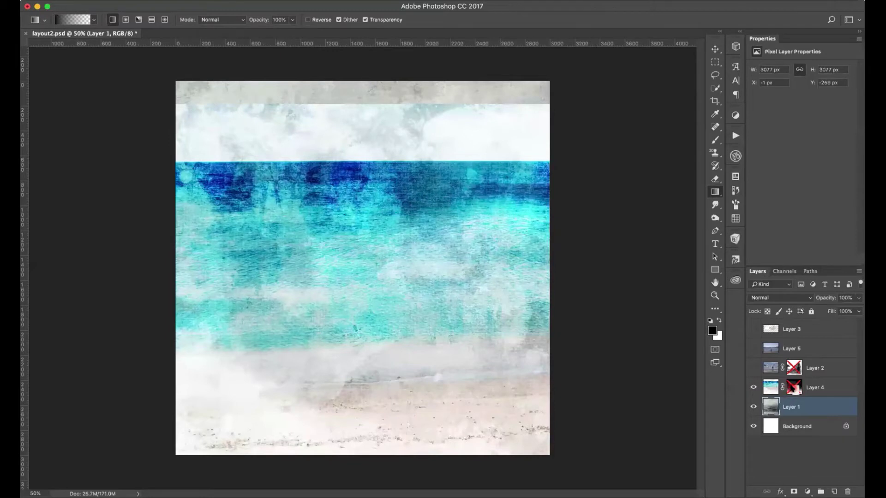
Step: Re-enable Layer 4's layer mask so the turquoise surf blends into the texture
right_click(793, 387)
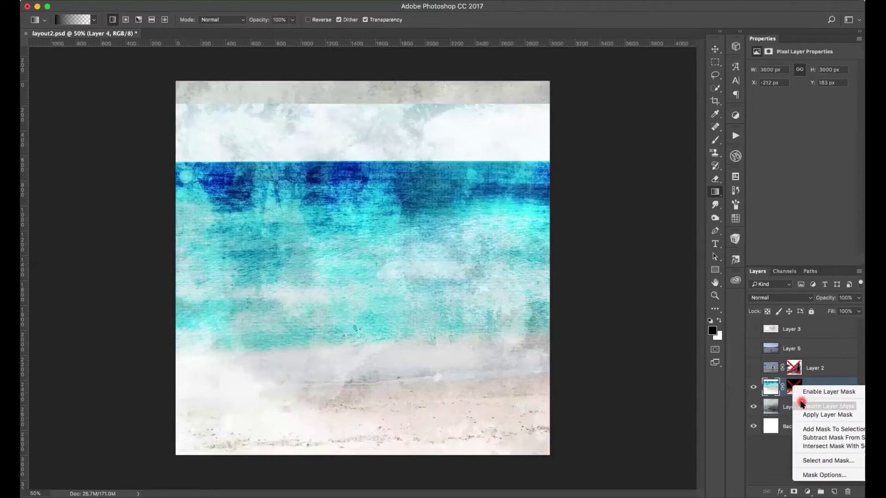
click(839, 393)
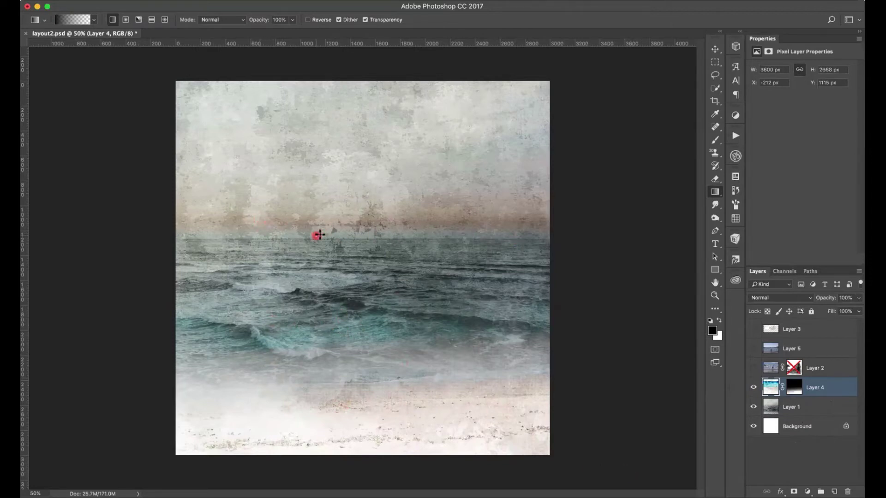
Step: Show Layer 2, apply its mask permanently, and set its blend mode to Color Burn
click(753, 369)
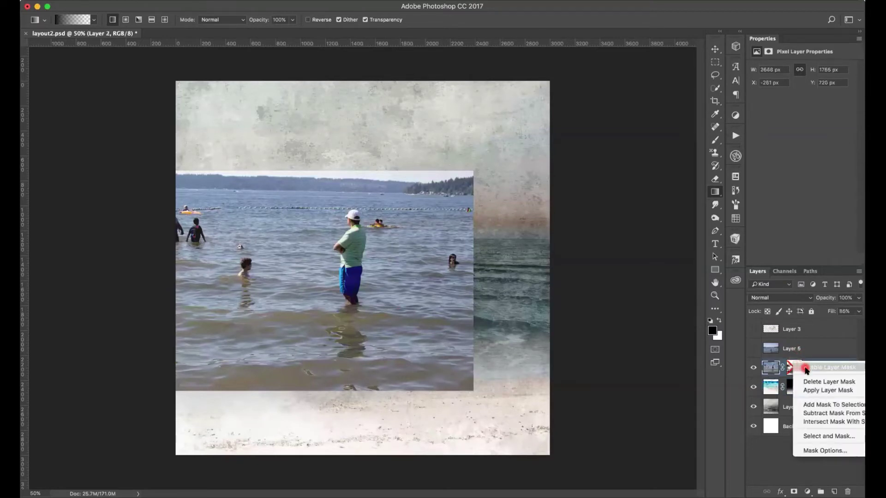
click(816, 381)
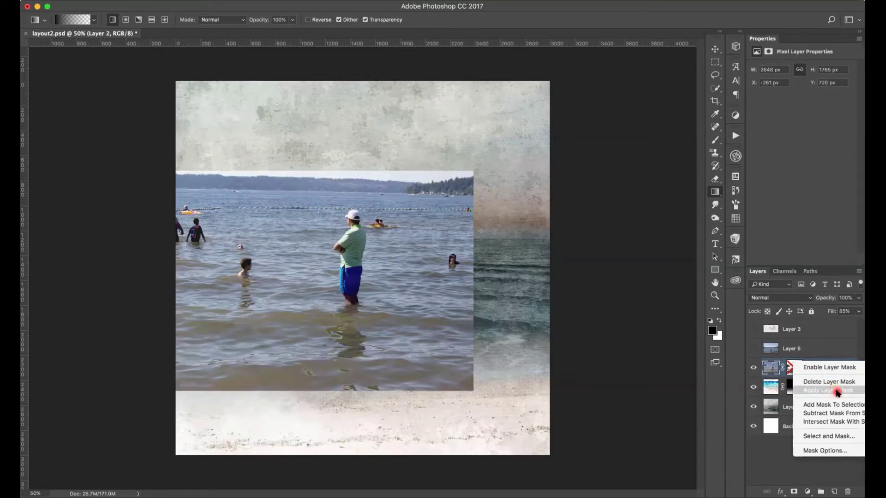
click(838, 392)
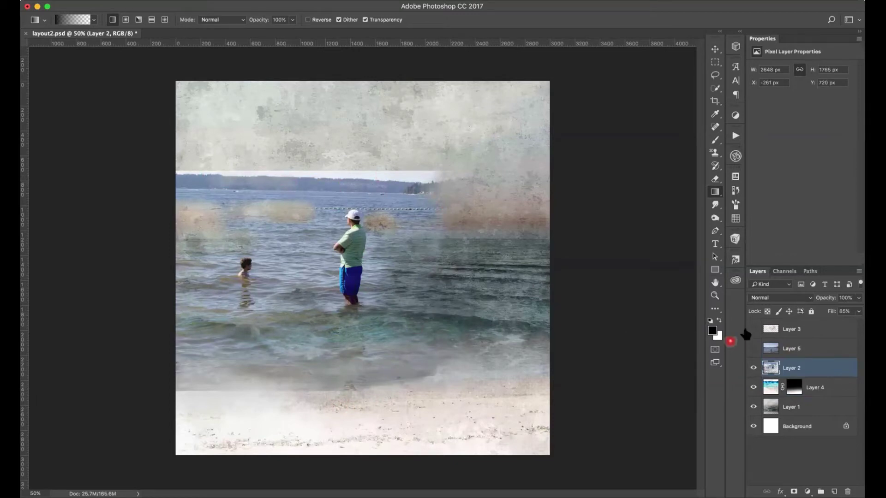
click(782, 299)
click(784, 333)
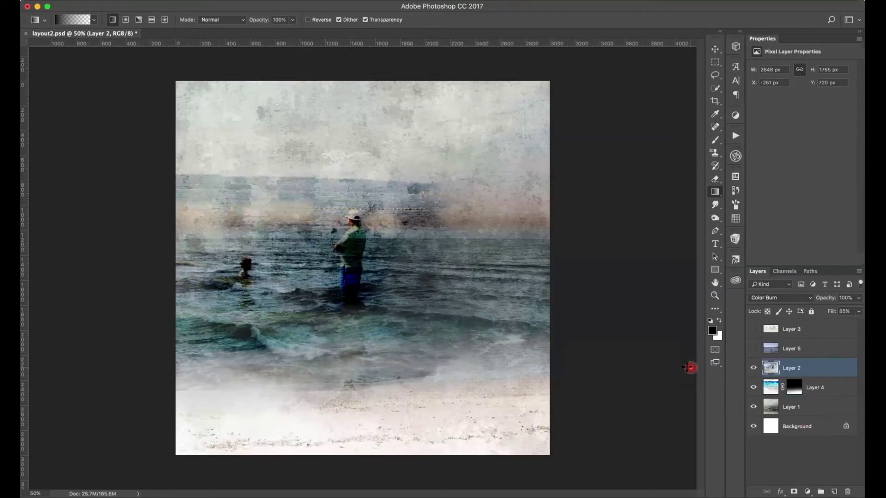
drag(794, 388, 835, 363)
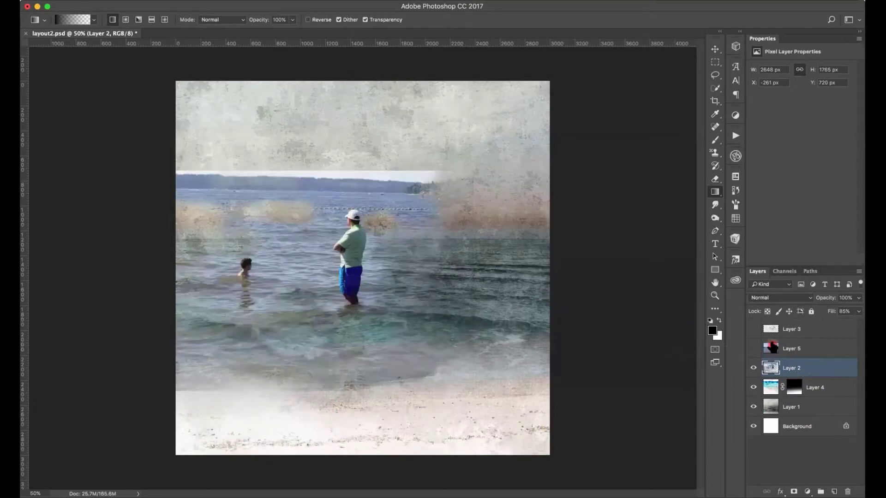
key(ctrl+z)
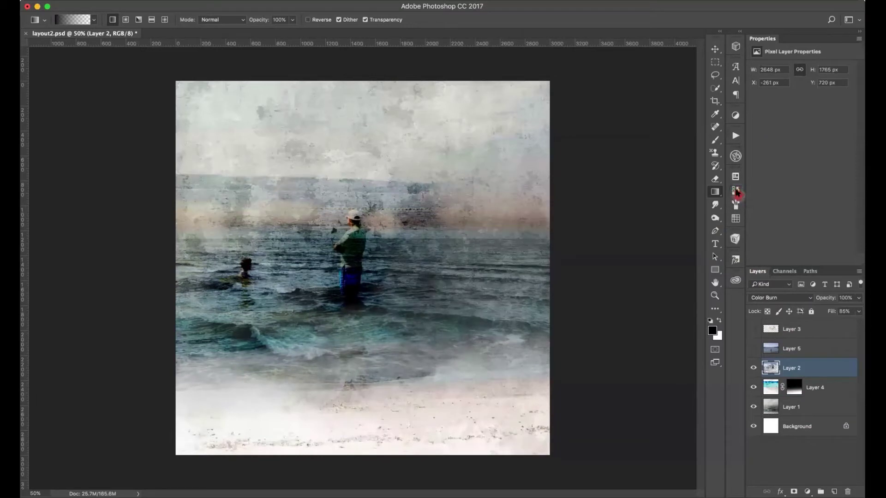
Step: Step back in History to before Layer 2's mask was applied
click(735, 195)
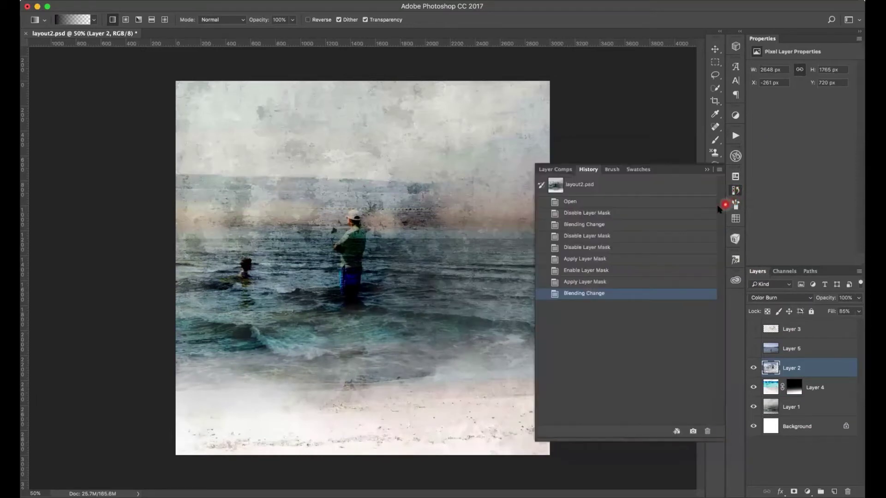
click(600, 270)
click(705, 170)
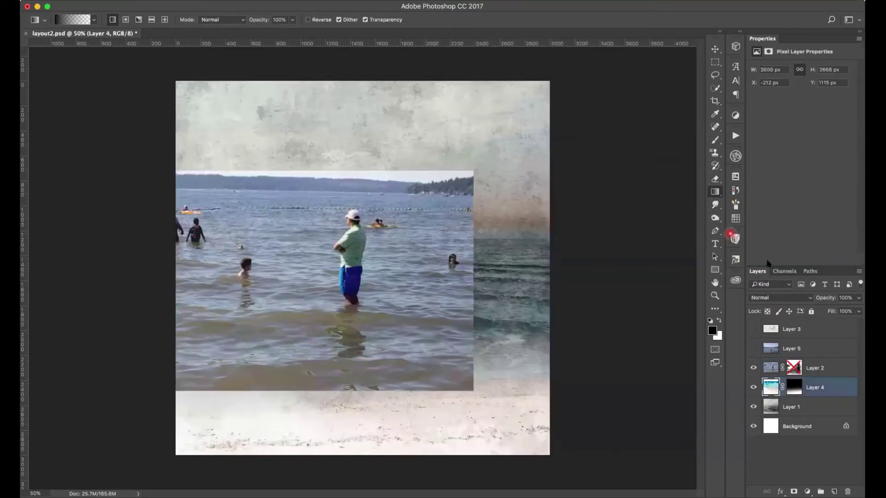
Step: Re-enable Layer 2's layer mask and set its blend mode to Color Burn
click(830, 366)
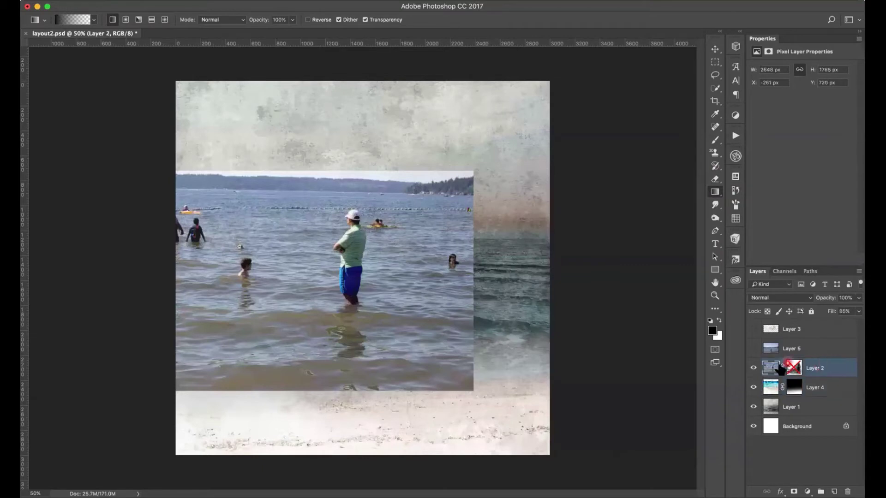
right_click(794, 367)
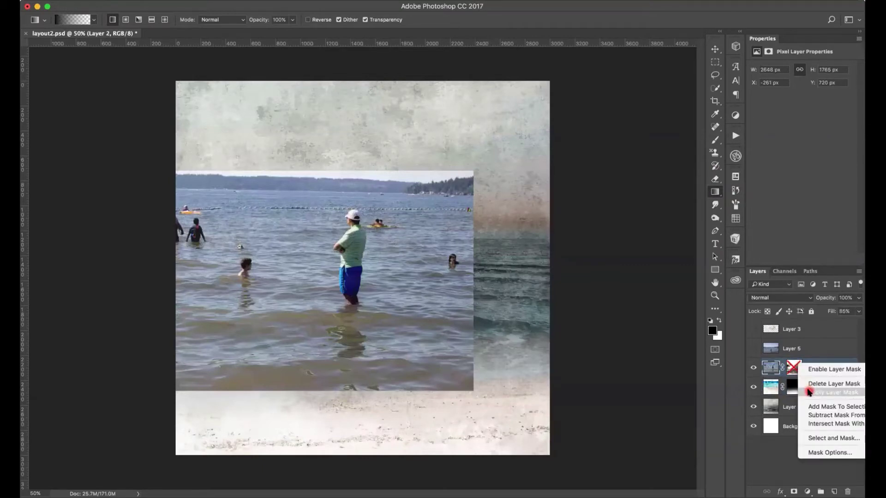
click(822, 368)
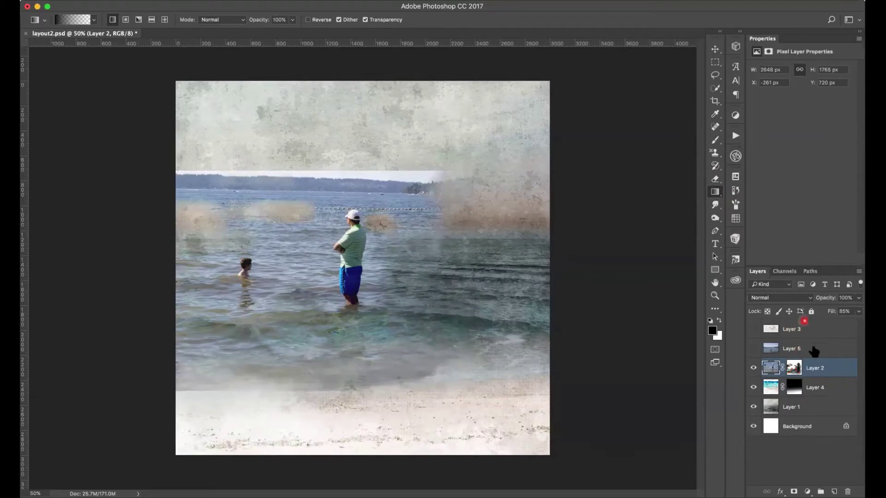
click(772, 297)
click(768, 312)
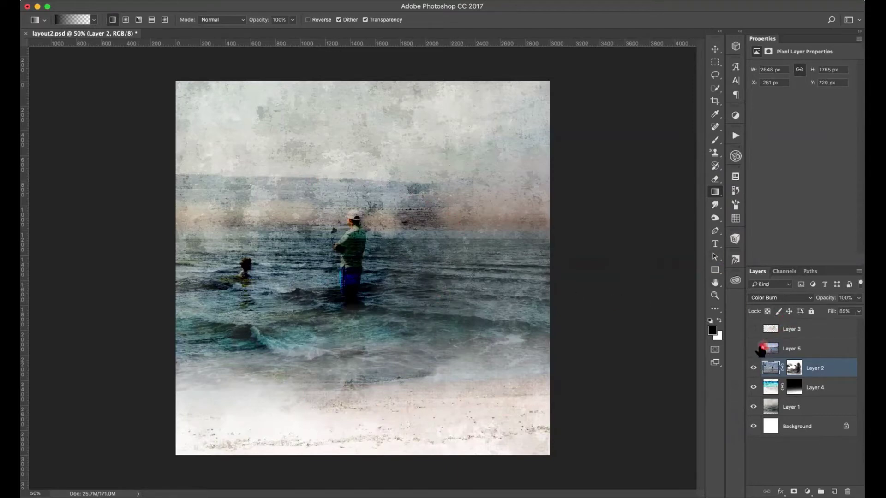
Step: Show the crab on Layer 3, glance at the ssmoments-trans-05-theurbanfairy.png tab, and return to layout2.psd
click(754, 329)
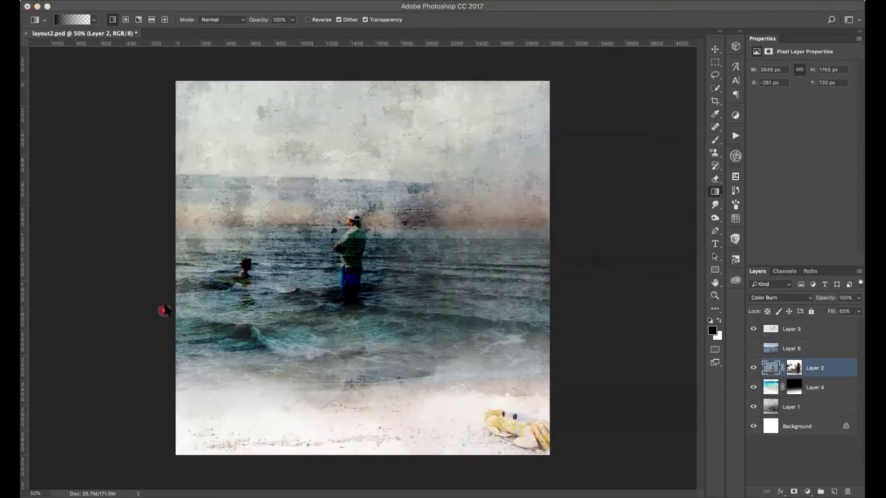
mouse_move(158, 277)
mouse_down()
mouse_move(217, 270)
mouse_move(245, 310)
mouse_move(152, 283)
mouse_up()
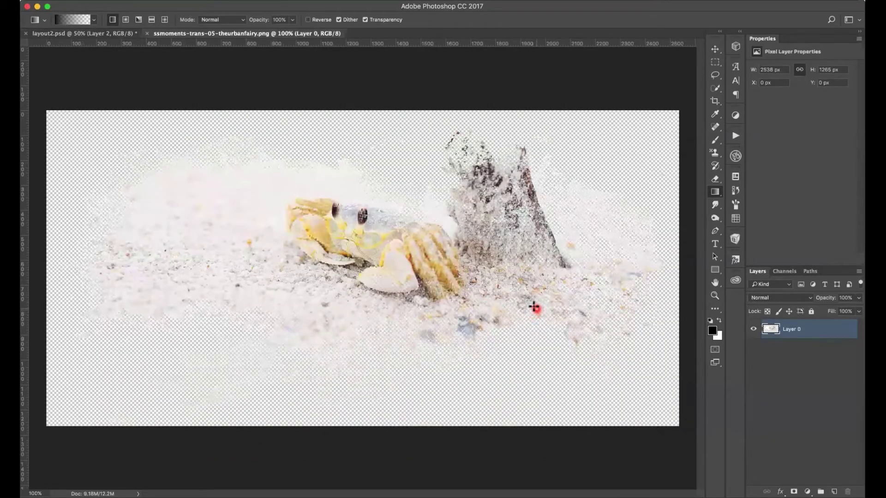
click(112, 35)
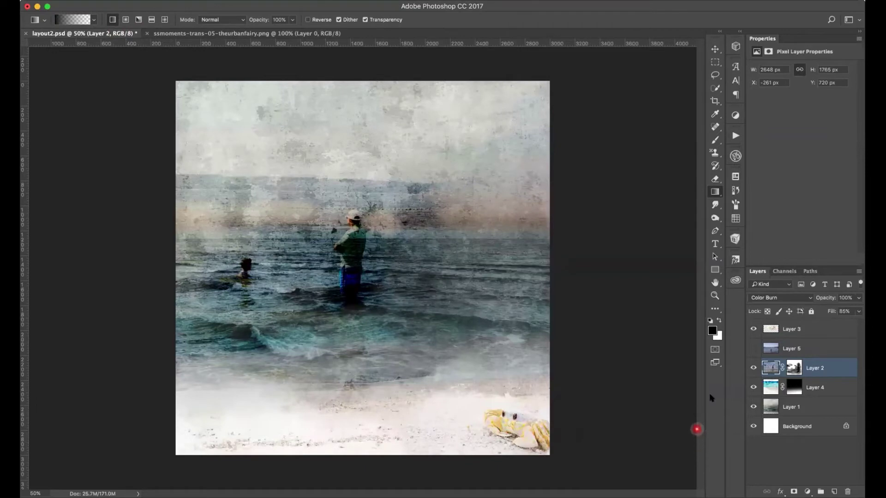
Step: Make the lake photo on Layer 5 visible and add a layer mask to it
click(752, 349)
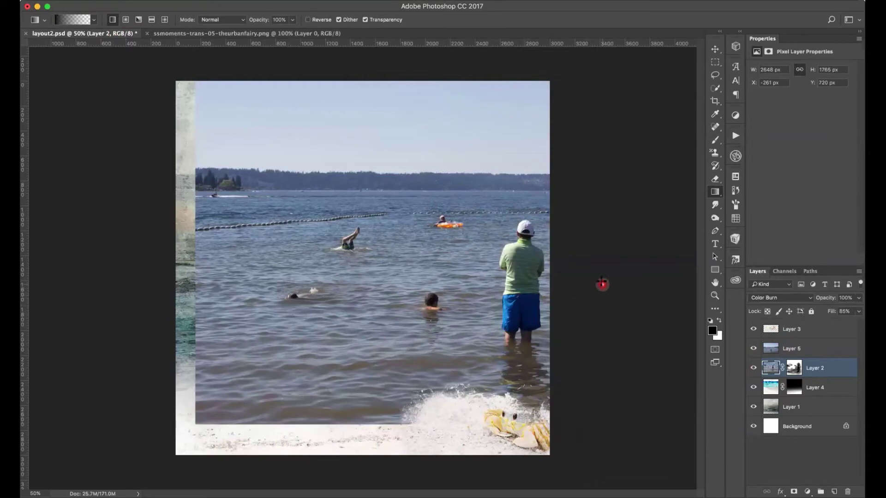
click(800, 352)
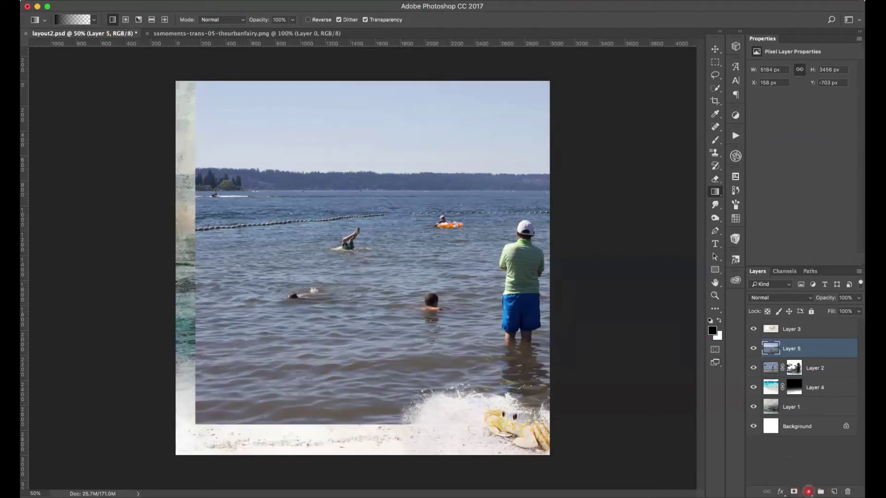
click(793, 491)
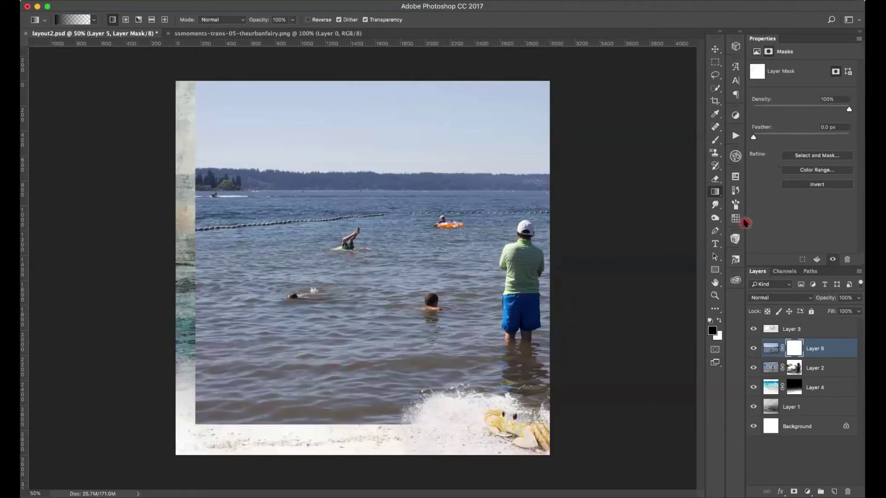
Step: Pick the perfectly blender brush, then invert Layer 5's mask to black to hide the photo
click(735, 238)
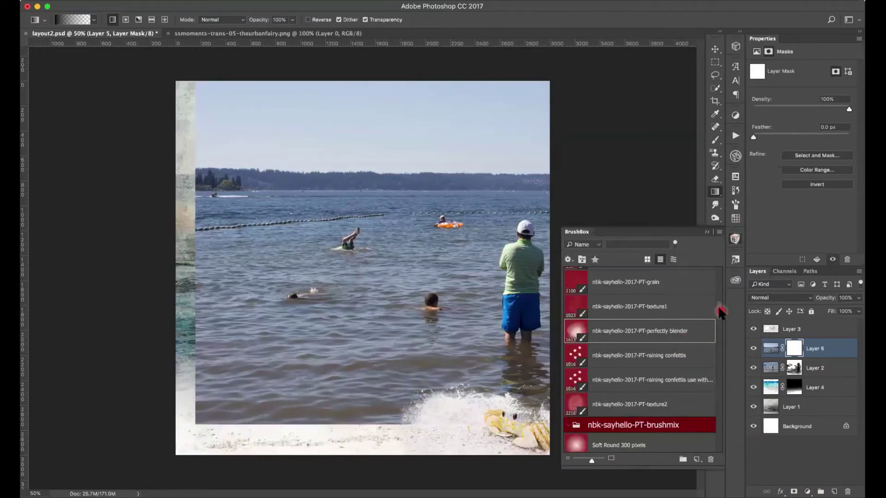
scroll(718, 305, down, 1)
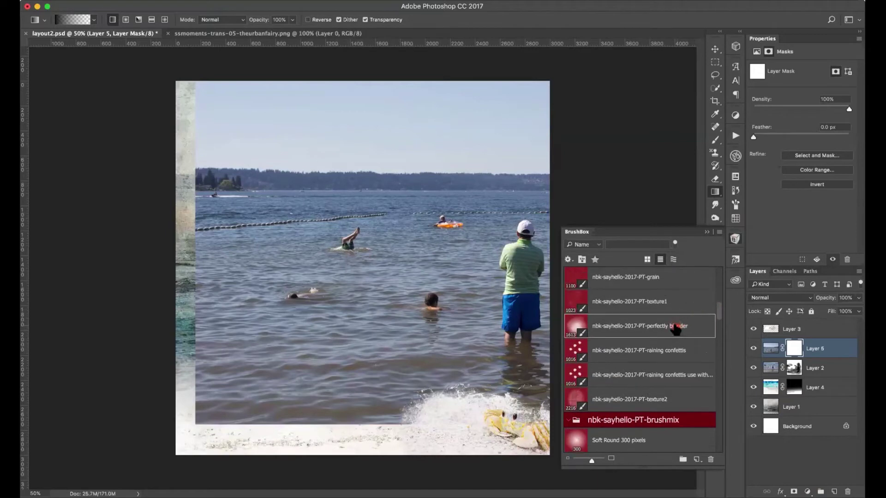
click(675, 329)
click(706, 231)
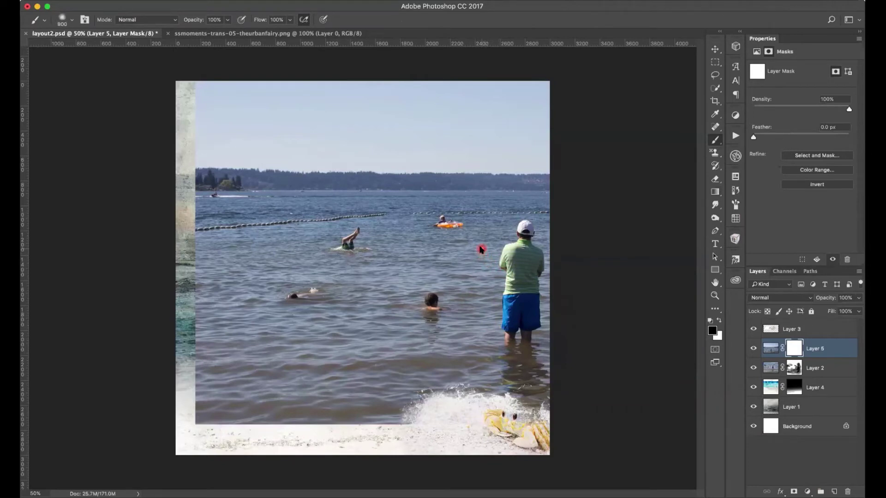
click(793, 345)
key(ctrl+i)
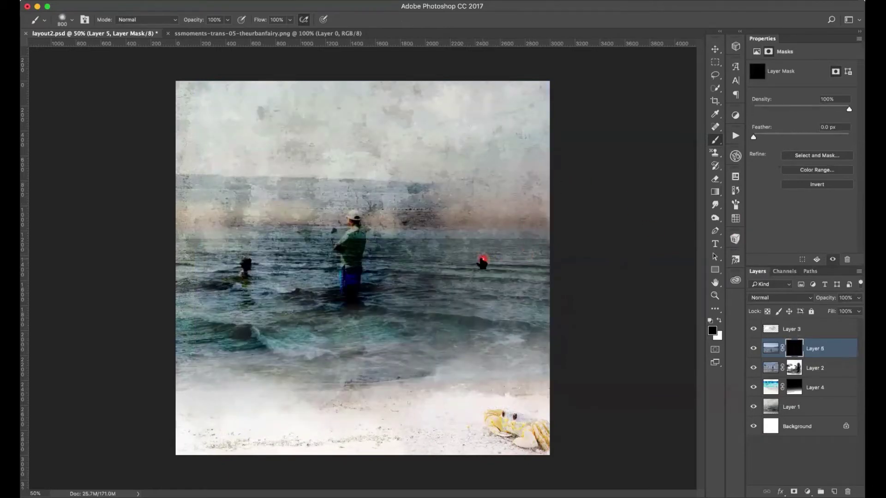
Step: Paint white on Layer 5's mask to reveal the standing man in the cap at right
key(bracketleft)
click(717, 322)
mouse_move(506, 248)
mouse_down()
mouse_move(524, 225)
mouse_move(486, 213)
mouse_move(505, 266)
mouse_move(498, 281)
mouse_move(441, 286)
mouse_move(450, 290)
mouse_move(423, 298)
mouse_move(428, 307)
mouse_move(419, 313)
mouse_move(518, 312)
mouse_up()
mouse_move(511, 189)
mouse_down()
mouse_move(498, 161)
mouse_move(464, 163)
mouse_move(498, 160)
mouse_up()
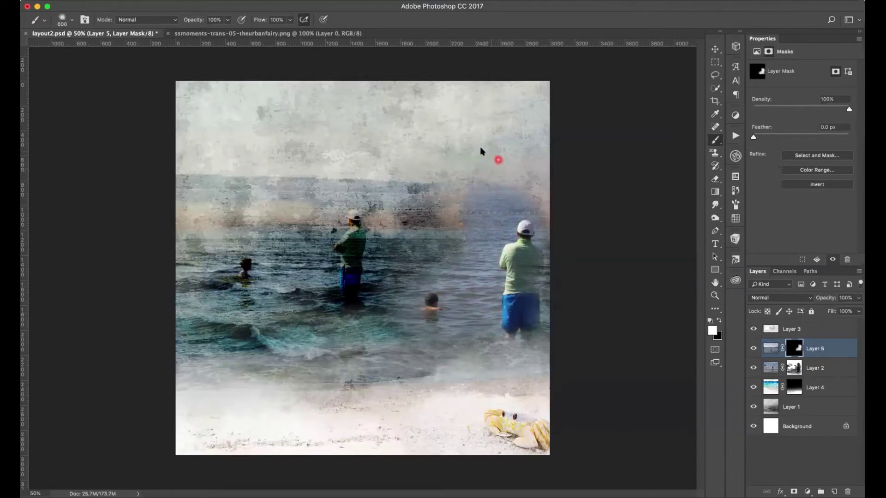
Step: Lower the brush flow to 68% while keeping opacity at 85%
click(289, 19)
drag(291, 32, 276, 35)
drag(227, 19, 227, 34)
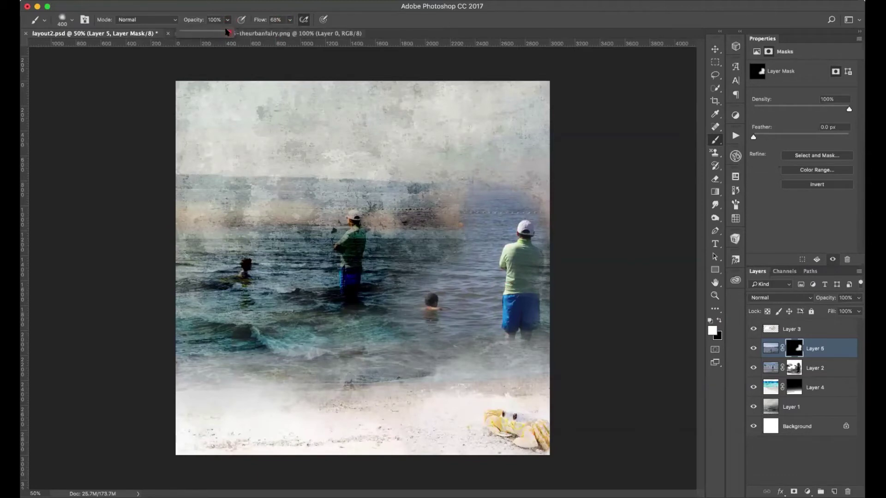
click(235, 17)
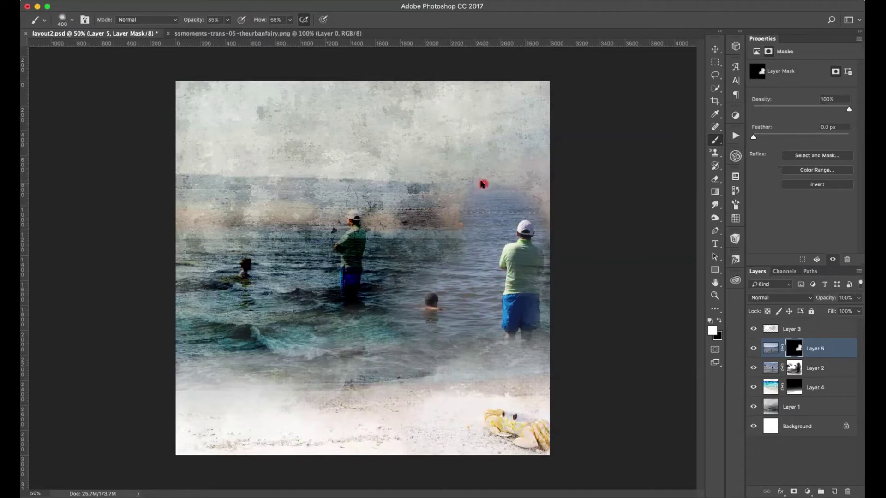
Step: Paint black on the mask to soften the lake photo's top-right edge
key(x)
mouse_move(493, 184)
mouse_down()
mouse_move(471, 196)
mouse_move(498, 210)
mouse_move(540, 192)
mouse_move(466, 201)
mouse_up()
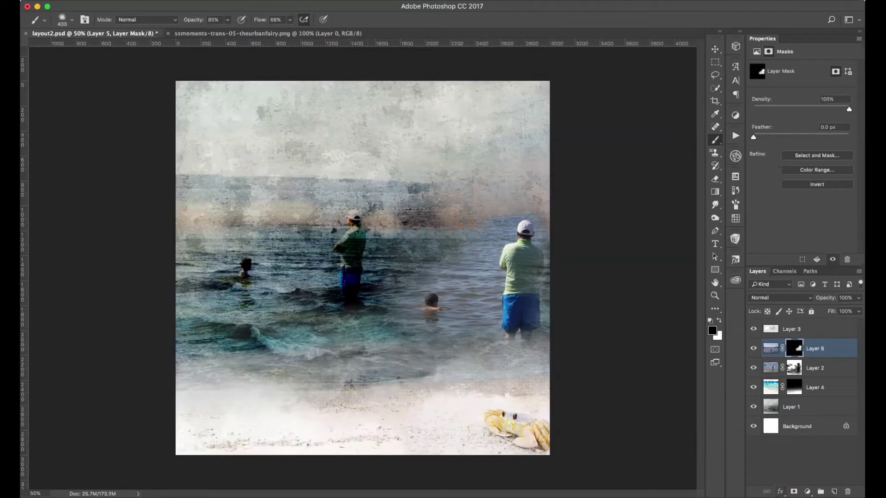
click(808, 492)
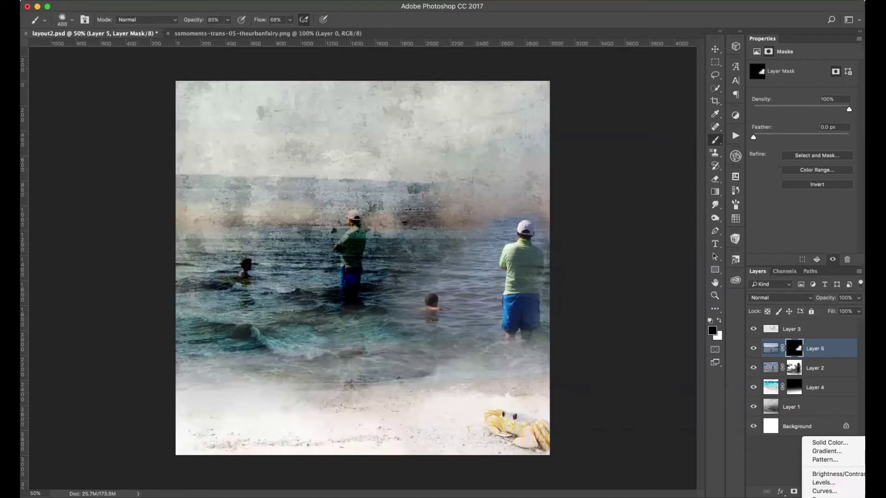
scroll(838, 484, down, 3)
Step: Add a Photo Filter adjustment layer set to Cooling Filter (82)
click(837, 489)
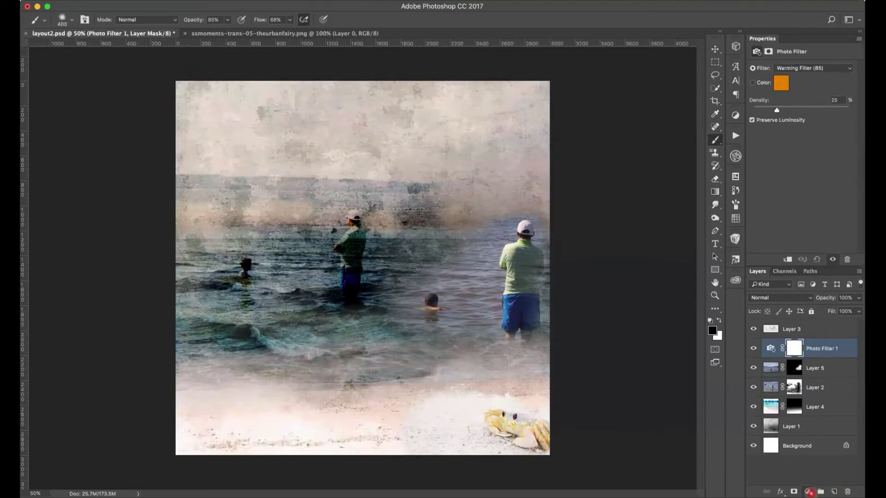
click(769, 351)
click(774, 345)
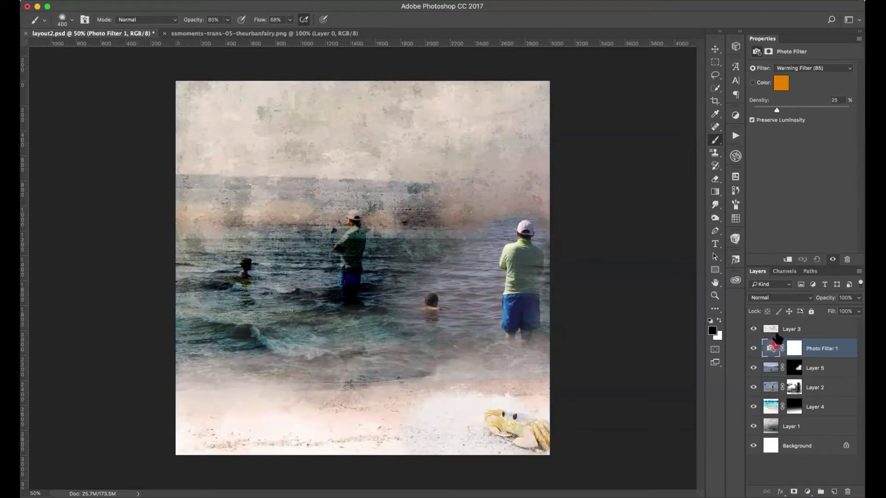
click(813, 68)
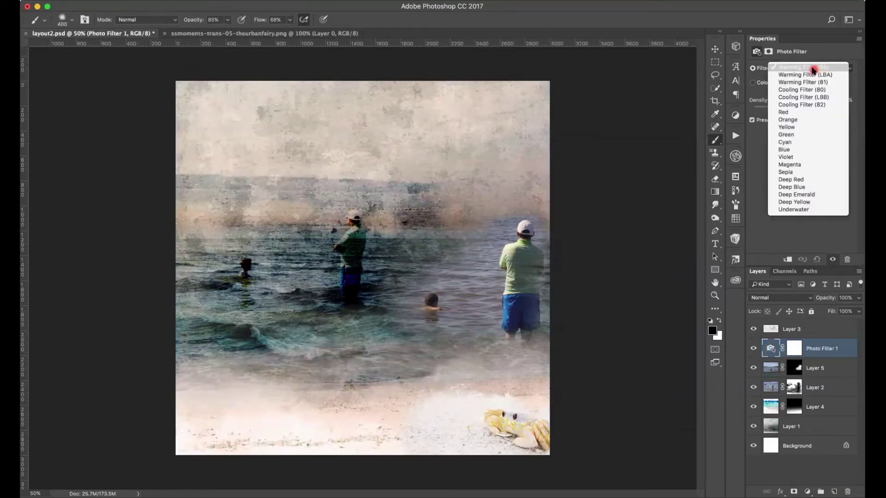
click(815, 105)
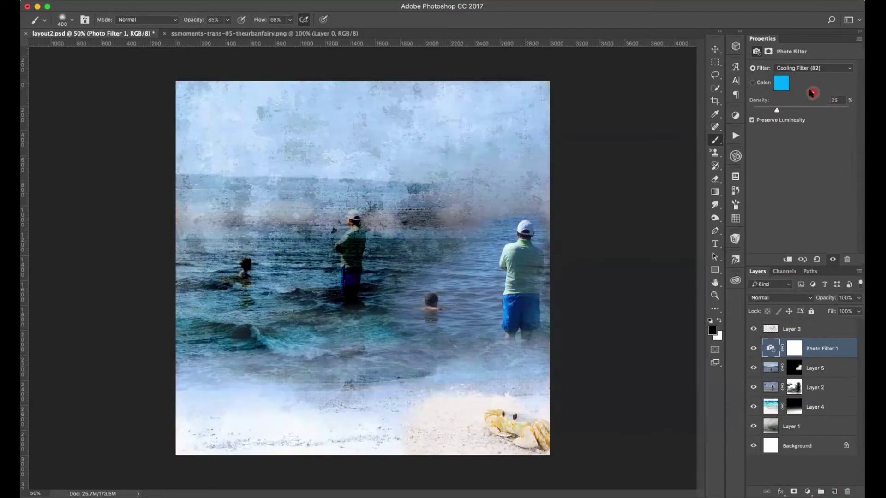
Step: Clip the Photo Filter to Layer 5 and lower its density to 20%
click(787, 260)
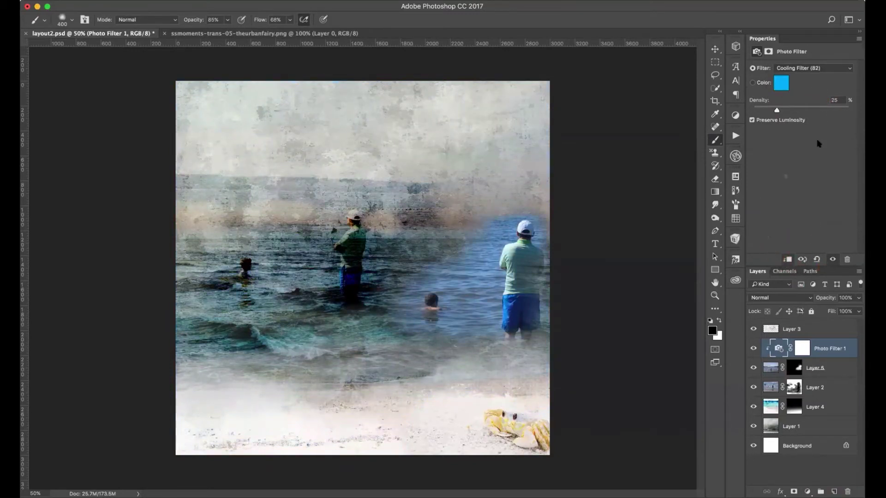
click(810, 97)
click(777, 110)
click(779, 111)
click(807, 492)
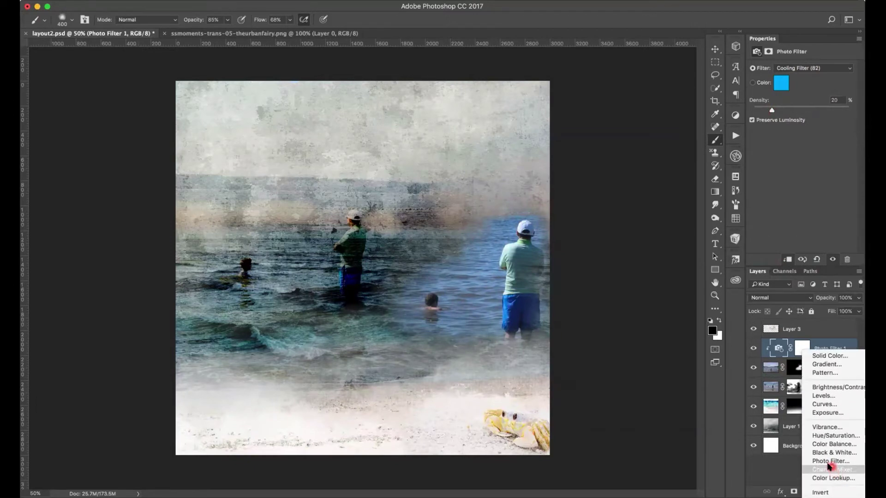
click(807, 115)
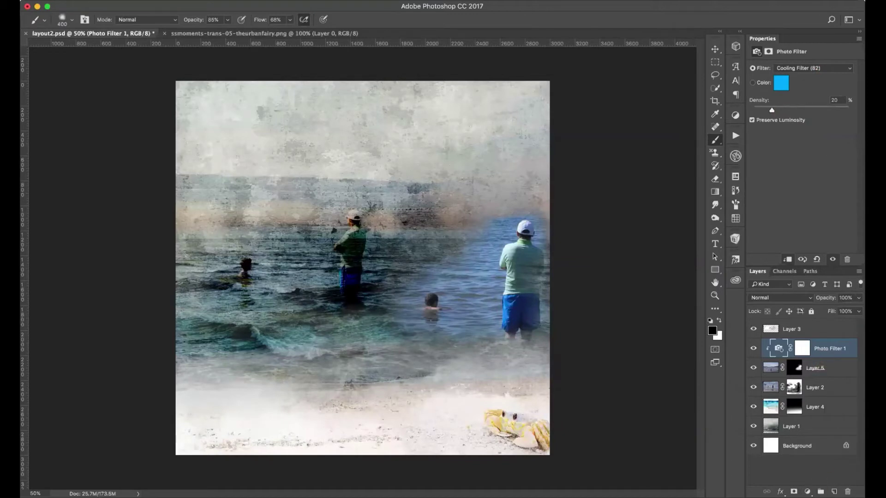
click(807, 491)
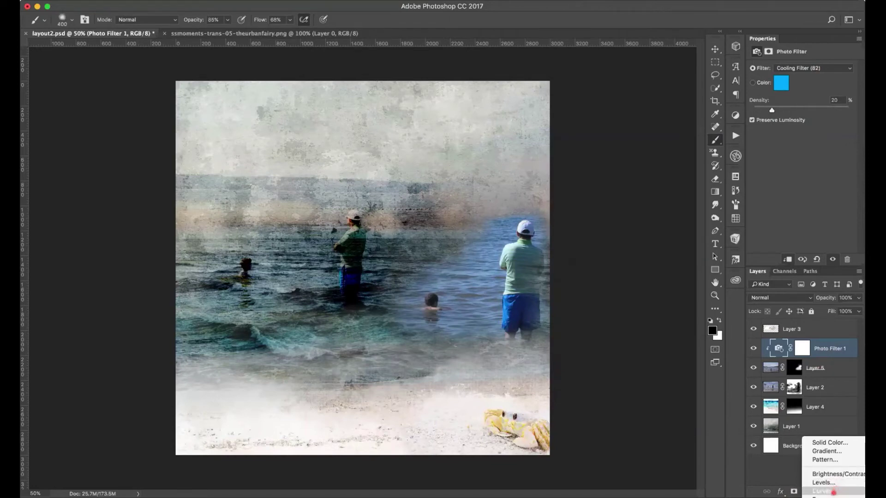
Step: Add a Curves layer clipped above Photo Filter 1 and drag its midpoint down to darken
click(828, 491)
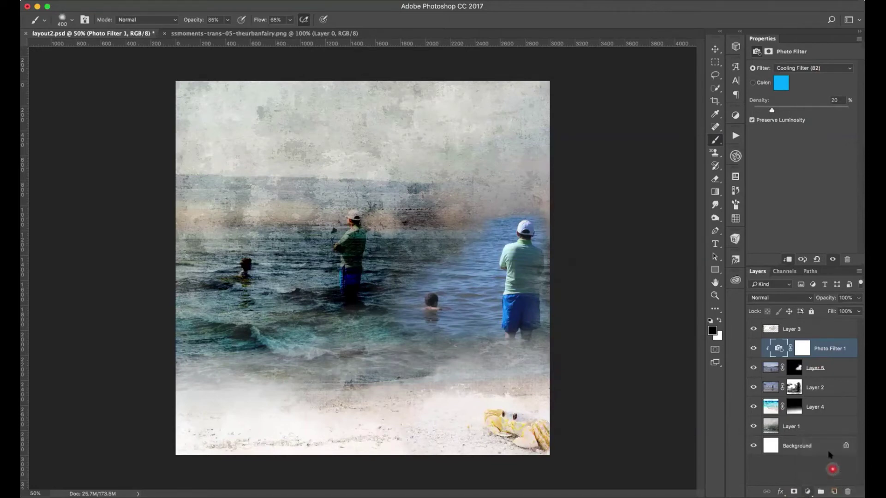
click(788, 260)
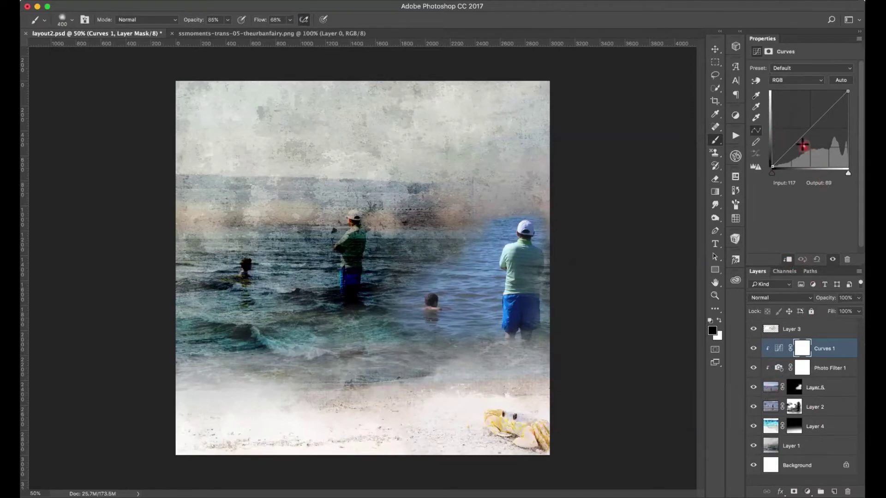
drag(797, 140, 847, 58)
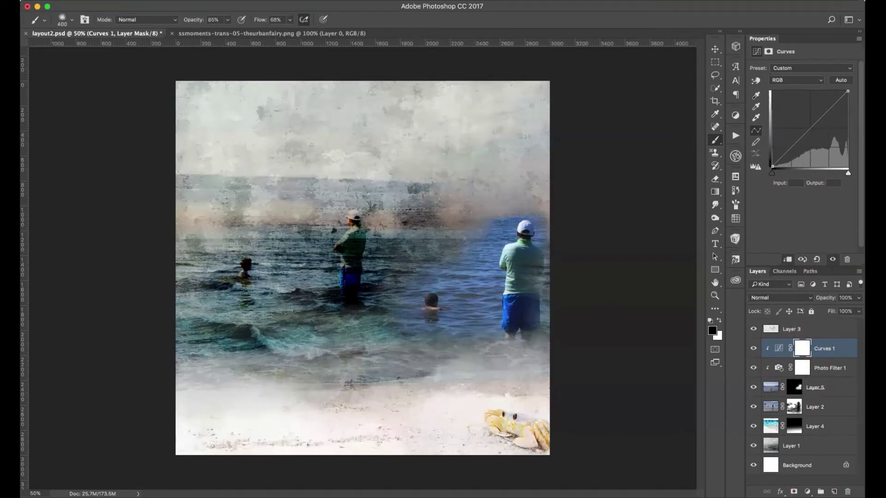
click(830, 390)
click(831, 392)
Step: Group Curves 1, Photo Filter 1 and Layer 5, scale the group about 107% and nudge it right
shift+click(832, 390)
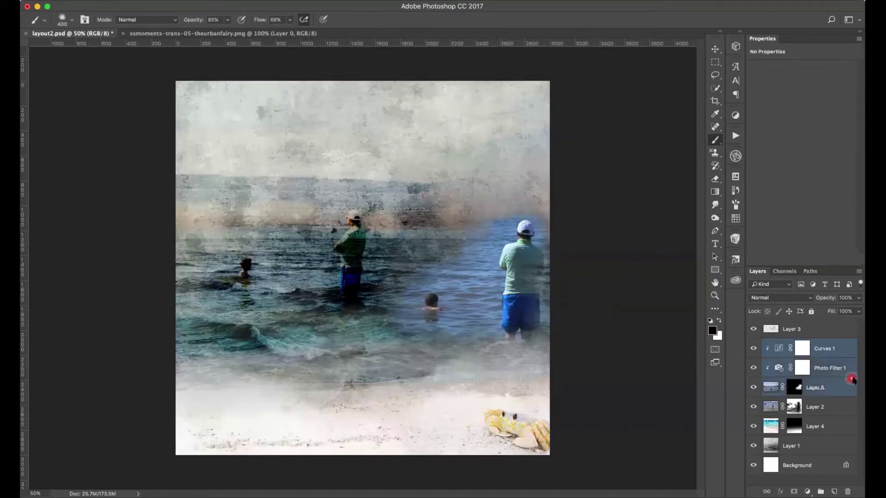
click(821, 491)
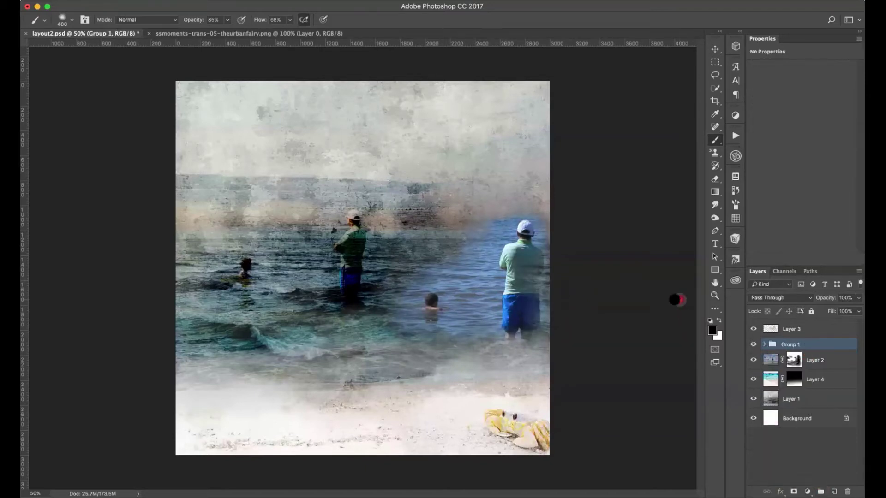
click(715, 49)
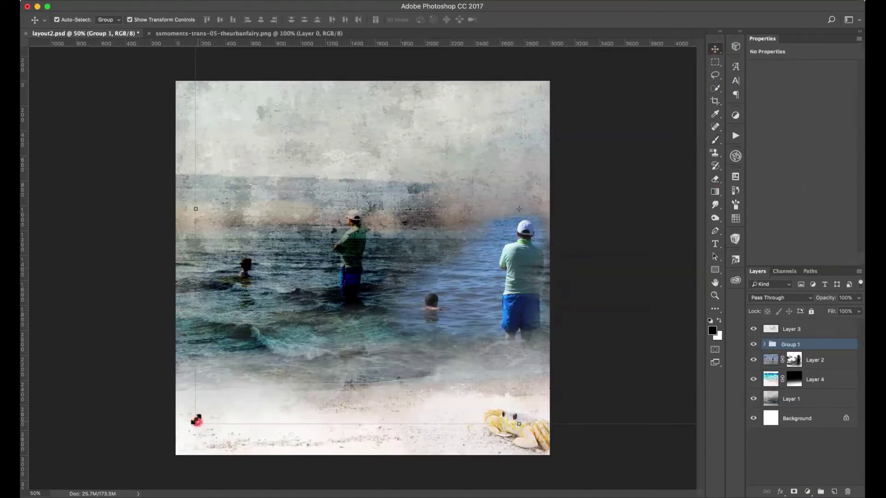
drag(196, 423, 146, 453)
drag(493, 290, 510, 272)
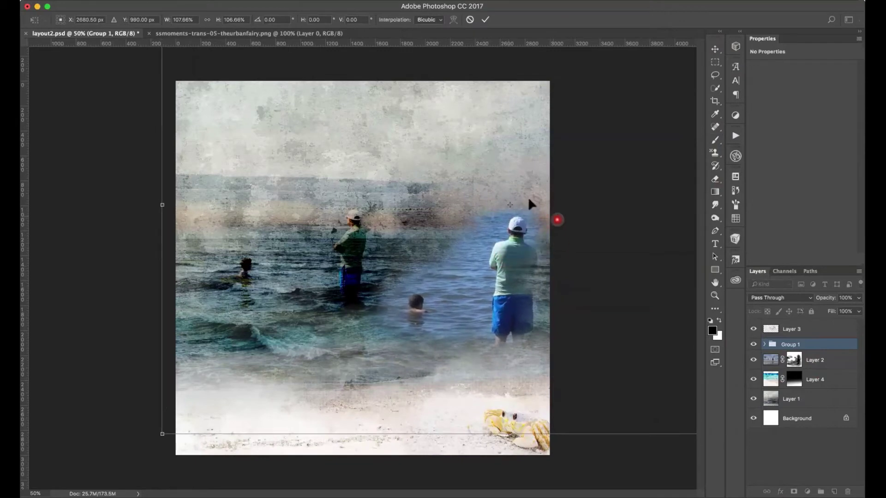
click(486, 20)
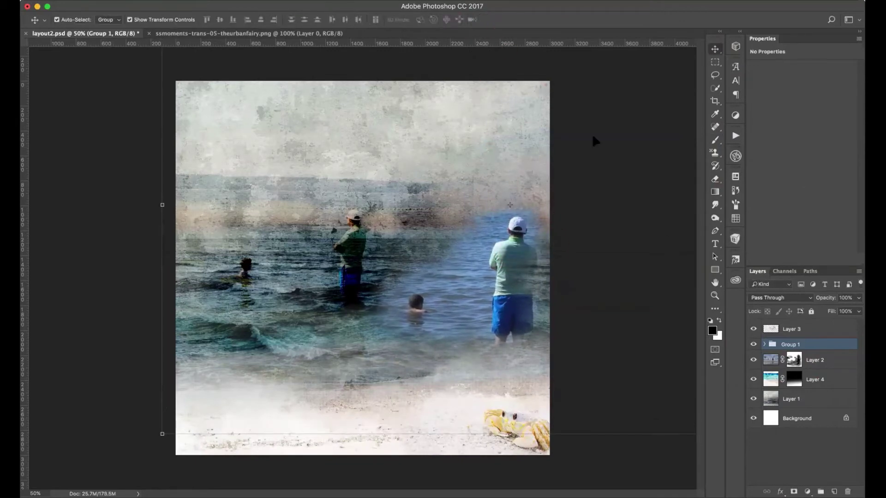
click(764, 345)
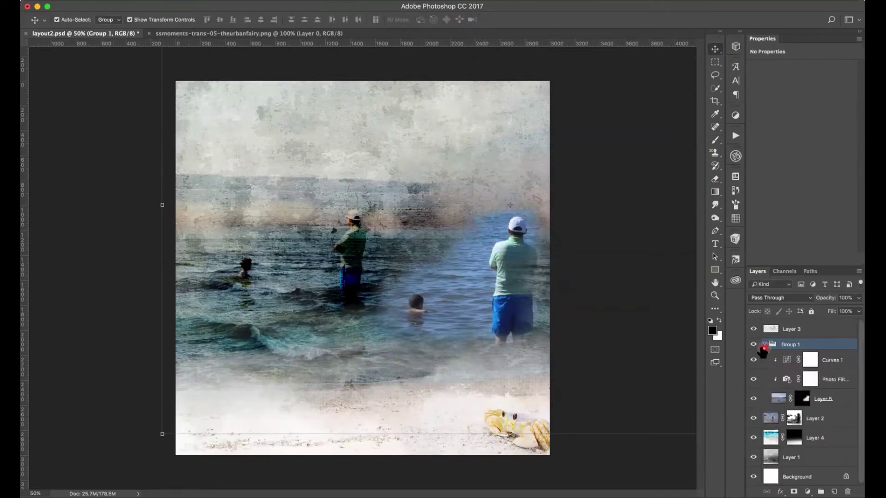
click(801, 398)
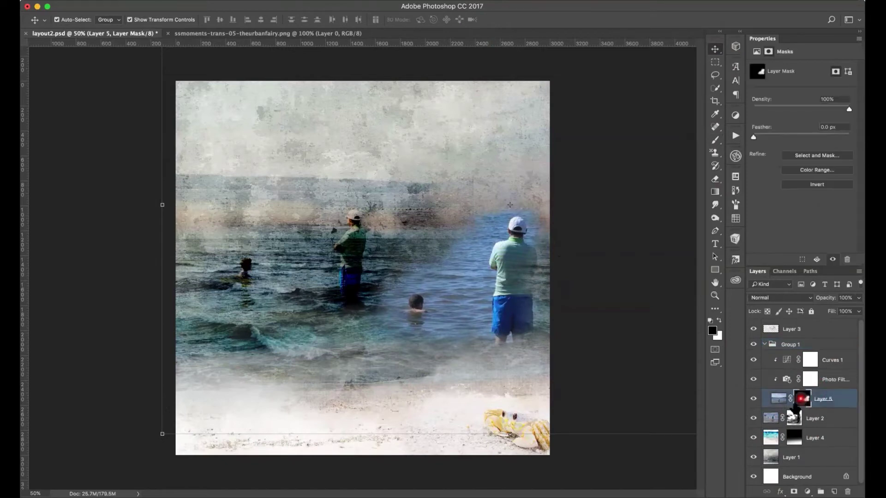
Step: Select the perfectly blender brush from the BrushBox collection
click(735, 238)
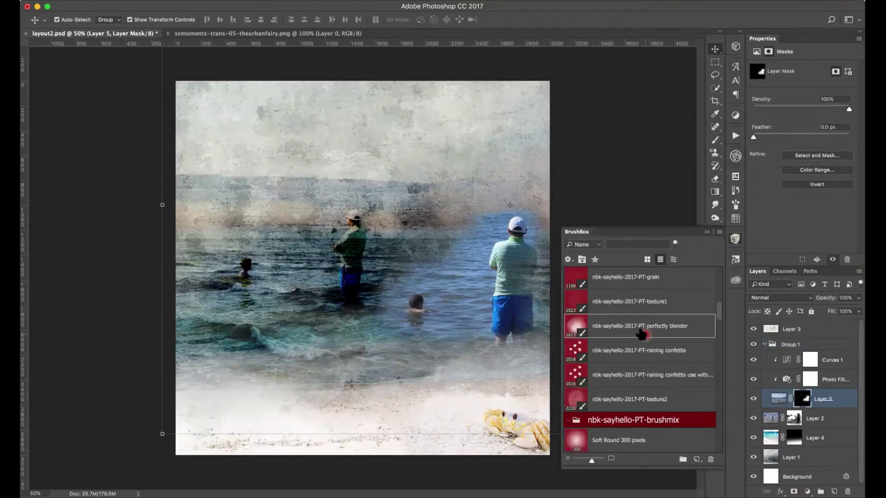
click(642, 330)
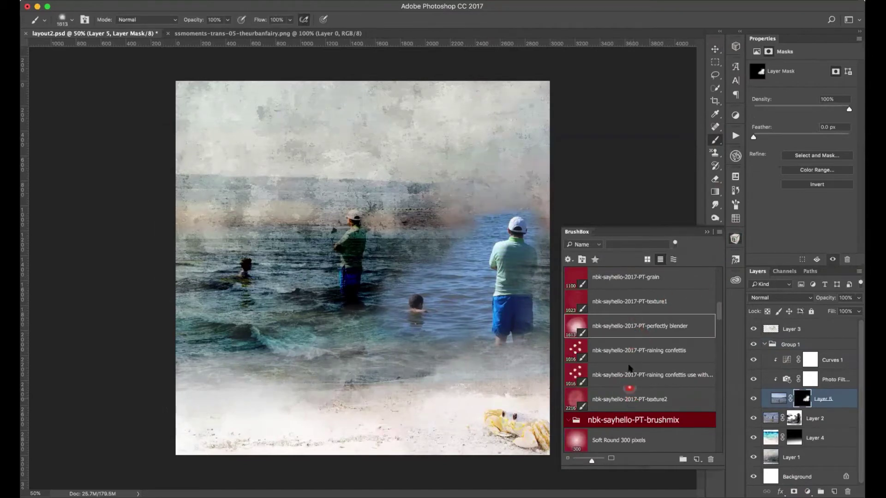
click(629, 399)
click(706, 231)
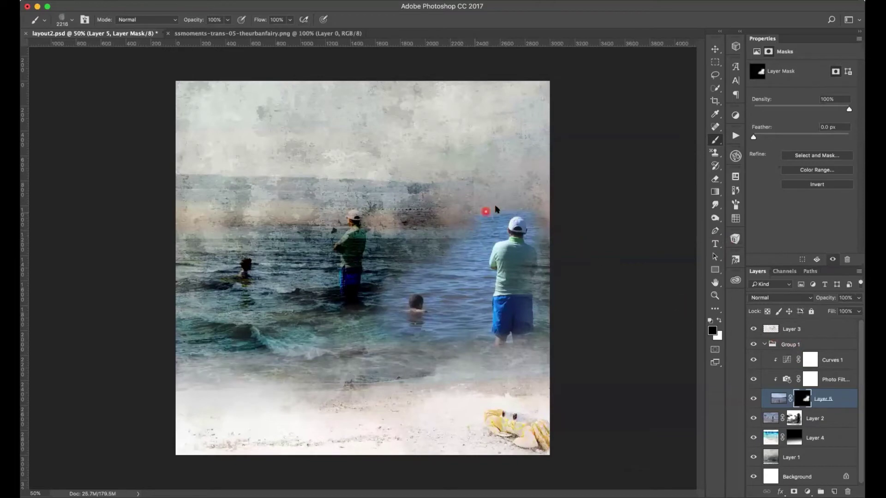
click(734, 240)
click(646, 327)
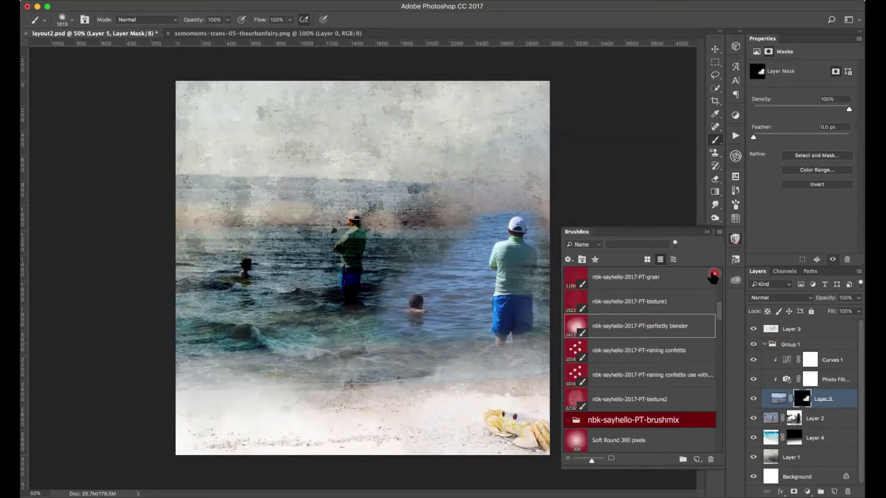
click(706, 232)
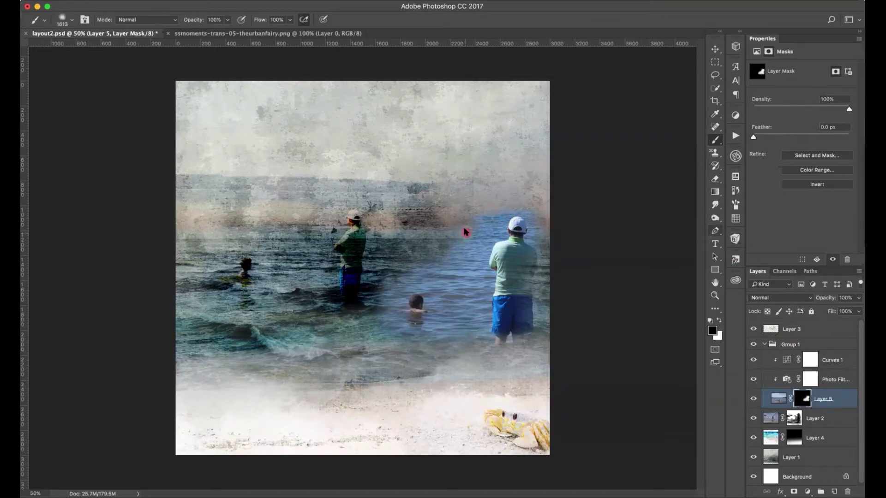
Step: Shrink the brush, set flow 59% and opacity 71%, and paint the mask around the child
mouse_move(404, 201)
mouse_down()
mouse_move(432, 194)
mouse_move(427, 229)
mouse_up()
key(bracketleft)
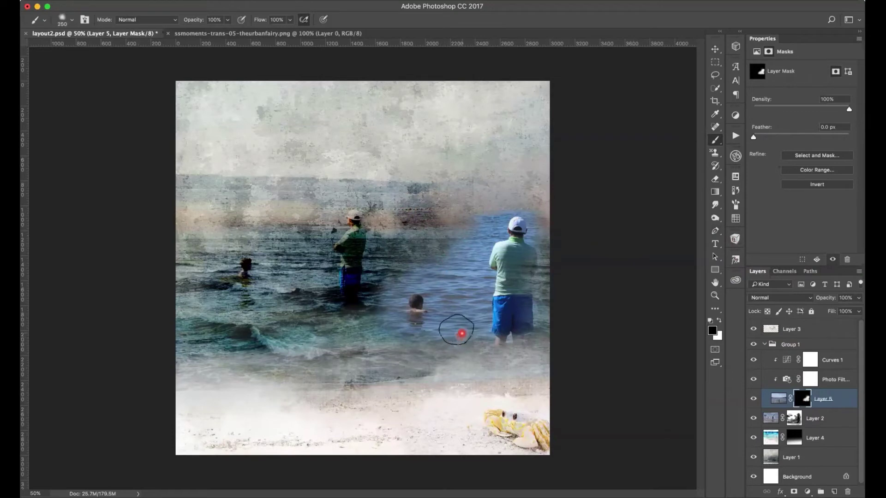
mouse_move(466, 331)
mouse_down()
mouse_move(466, 312)
mouse_move(439, 336)
mouse_up()
click(289, 19)
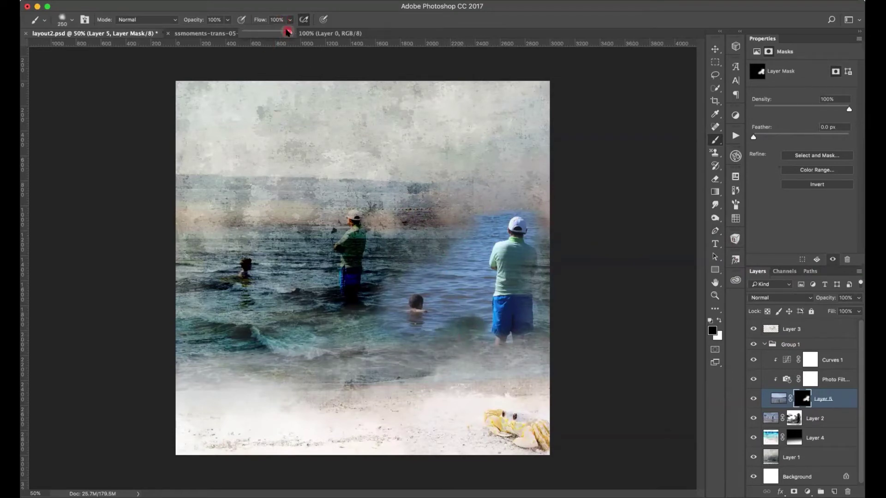
drag(288, 32, 229, 13)
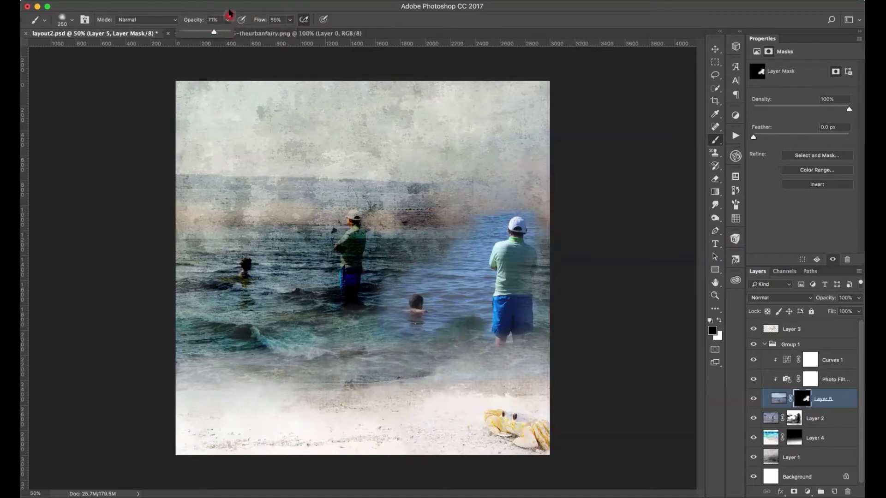
mouse_move(403, 336)
mouse_down()
mouse_move(453, 340)
mouse_move(433, 331)
mouse_move(453, 324)
mouse_move(505, 348)
mouse_move(431, 344)
mouse_move(453, 259)
mouse_move(396, 264)
mouse_move(445, 265)
mouse_move(472, 230)
mouse_move(472, 215)
mouse_move(450, 231)
mouse_move(452, 290)
mouse_move(446, 270)
mouse_move(426, 259)
mouse_move(551, 132)
mouse_move(626, 102)
mouse_move(615, 104)
mouse_move(647, 209)
mouse_move(800, 217)
mouse_up()
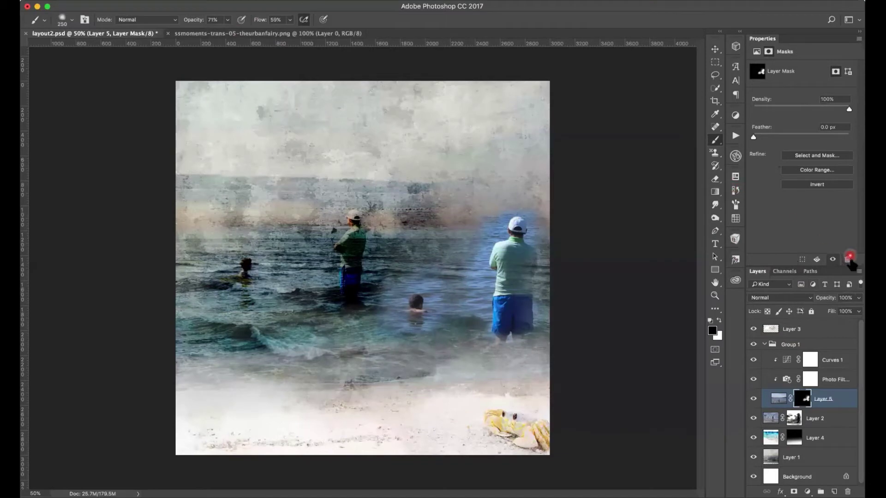
drag(767, 345, 770, 354)
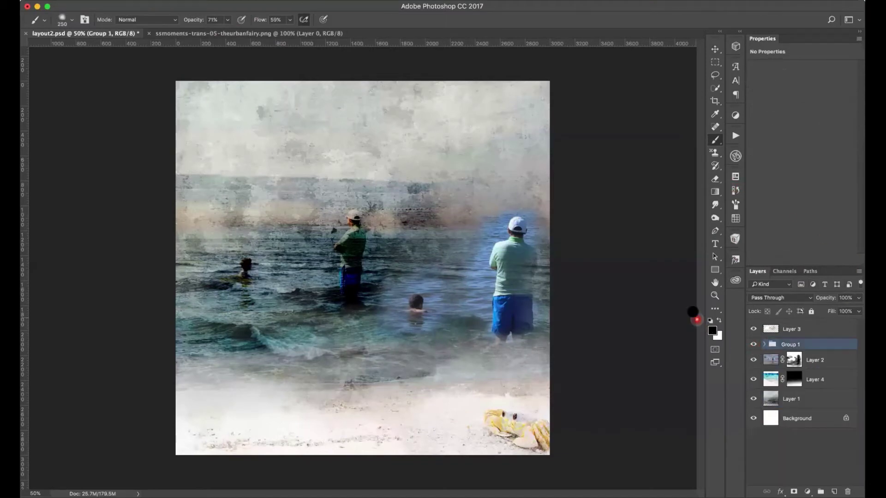
Step: Collapse Group 1 and save layout2.psd
click(808, 341)
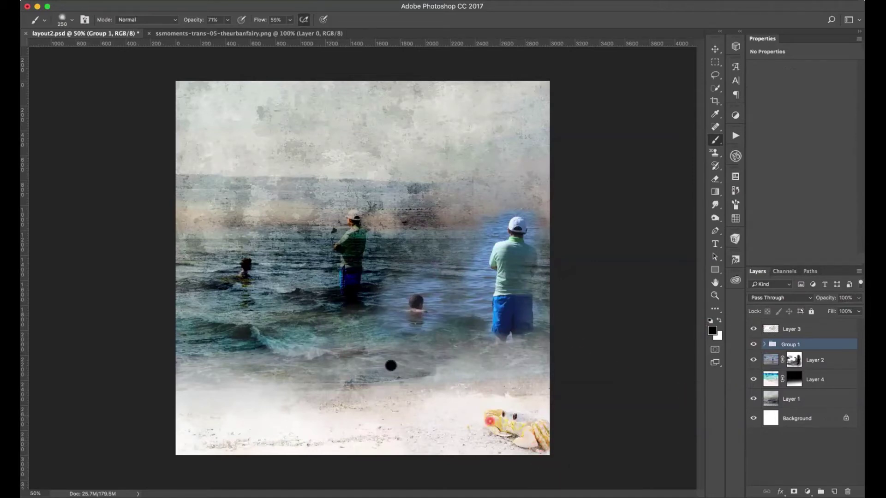
click(69, 0)
click(87, 84)
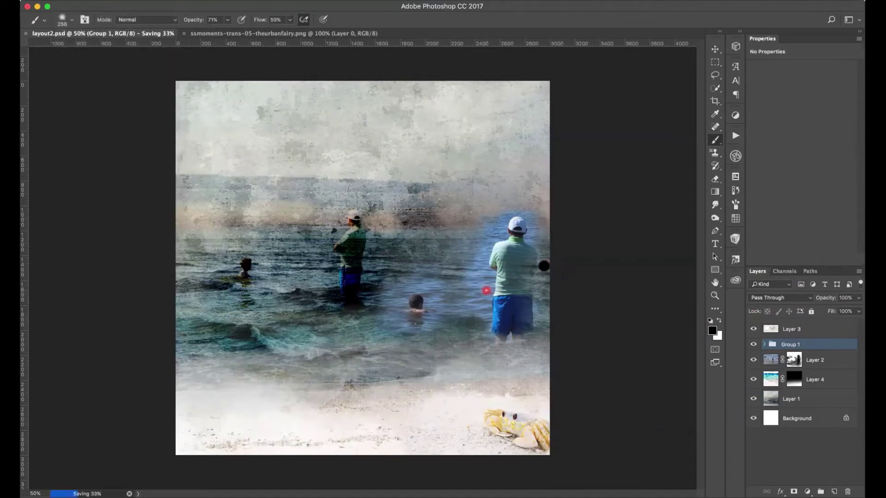
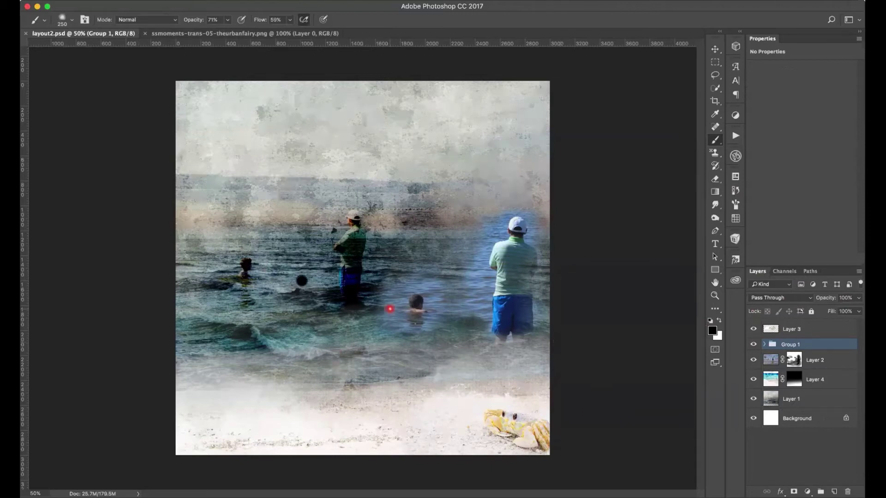
Step: Close the crab transfer image and layout2.psd, then open layout3.psd, the HAPPY page
click(155, 33)
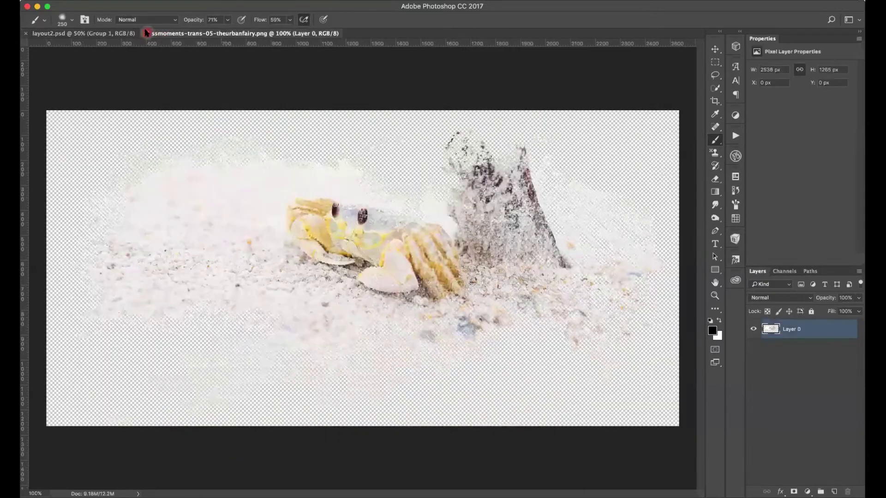
click(146, 33)
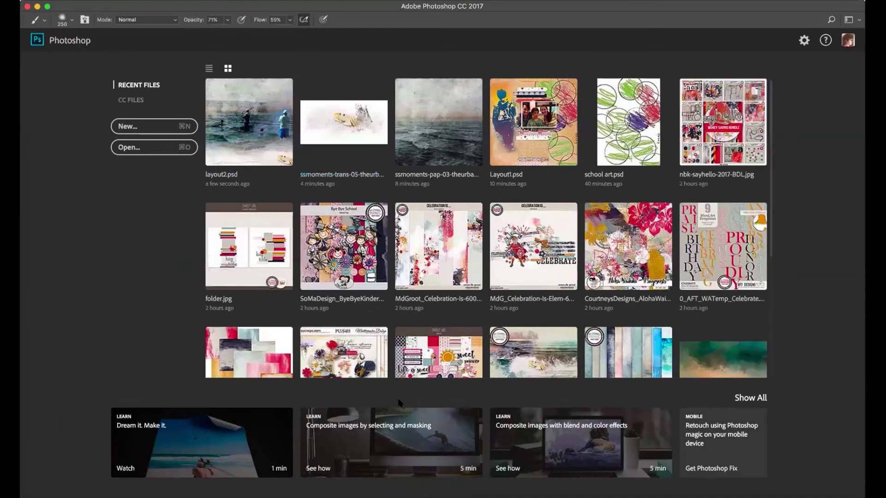
click(221, 77)
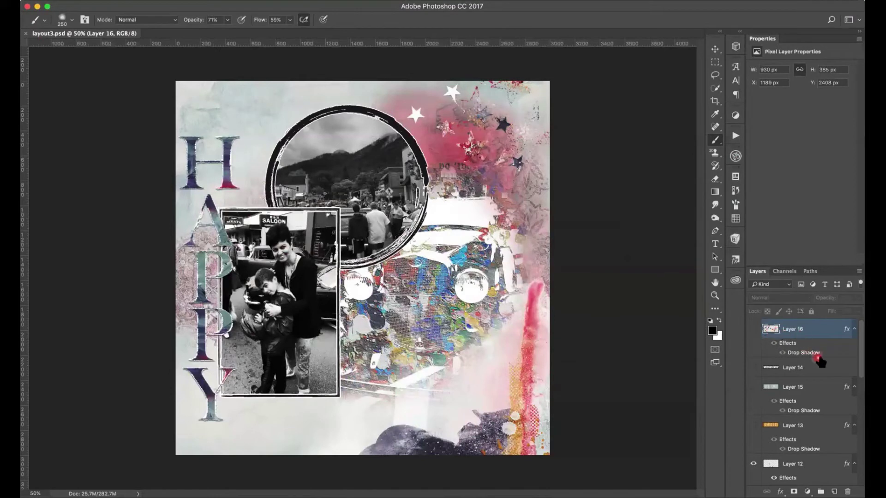
Step: Hide Layer 11's car artwork and Layer 6's pink splash, then open MdGroot_CelebrationIs_Paper_05.jpg
scroll(858, 346, down, 1)
scroll(805, 401, down, 5)
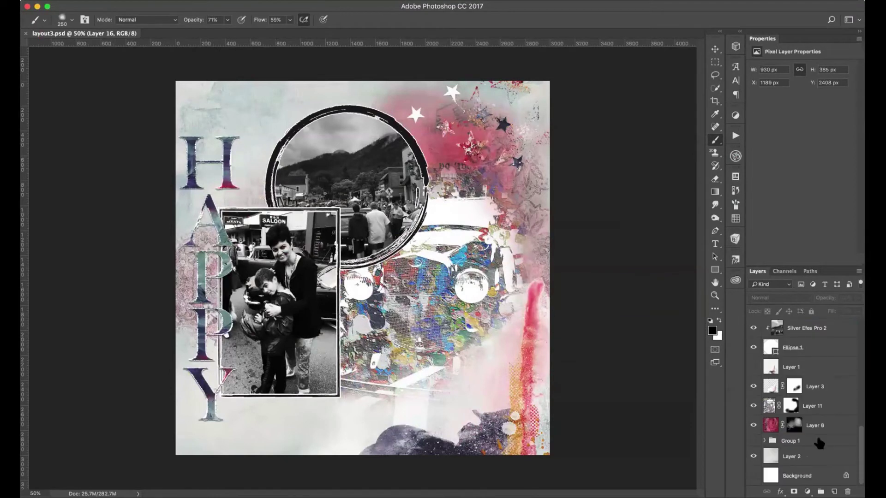
click(753, 406)
click(753, 425)
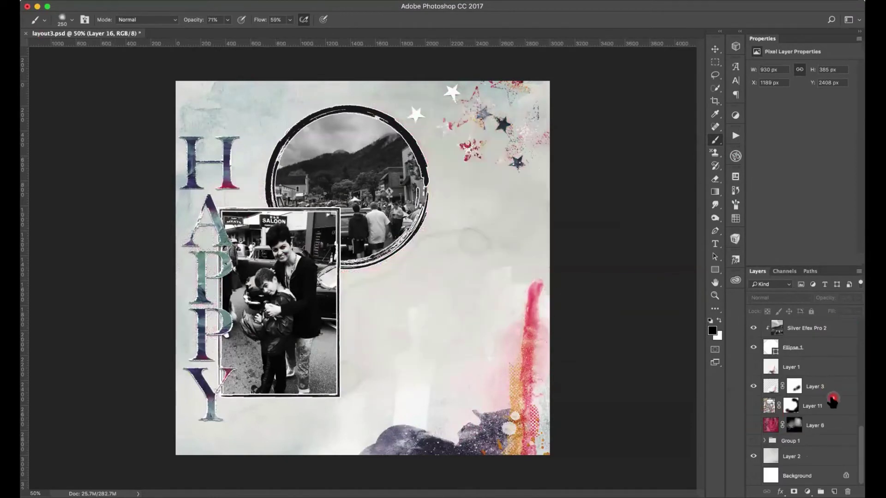
scroll(857, 444, up, 2)
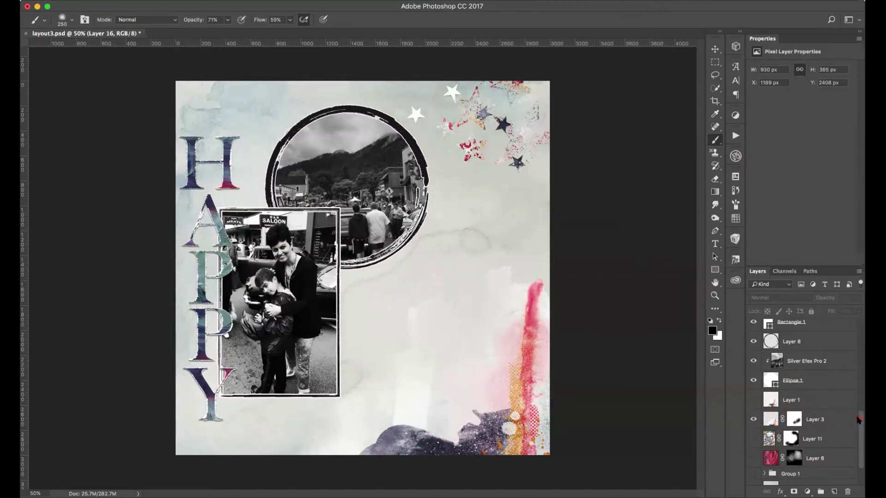
drag(858, 420, 857, 464)
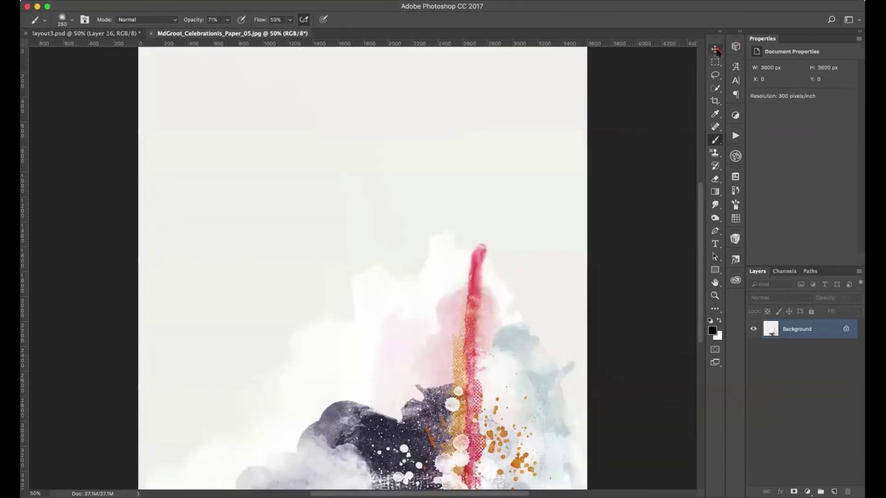
Step: Pick the Move tool, then switch to Adobe Bridge's AFT_WordArtTemplates_Celebrate folder
click(715, 49)
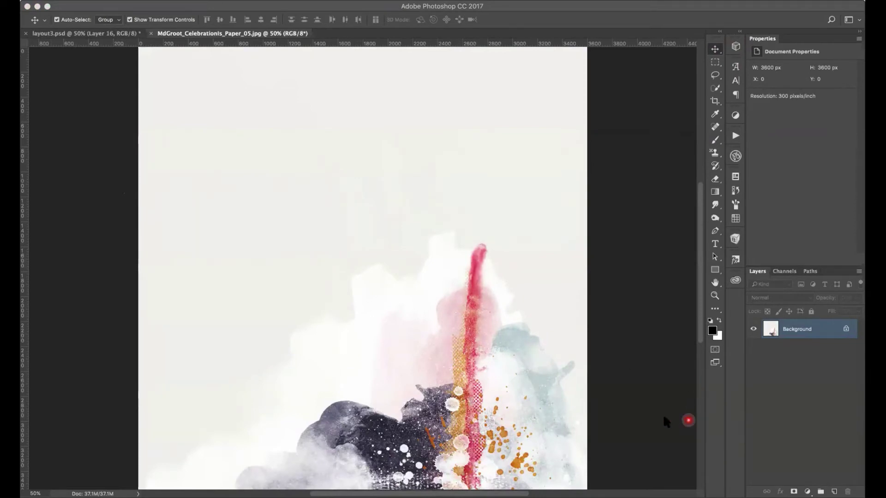
key(super+Tab)
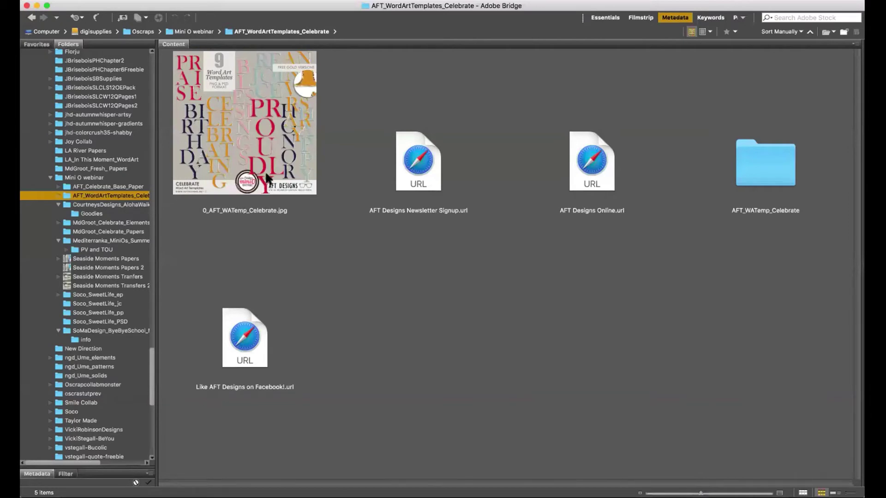
Step: Open the AFT_WATemp_Celebrate folder and browse into its Happy subfolder of PNGs
double_click(762, 165)
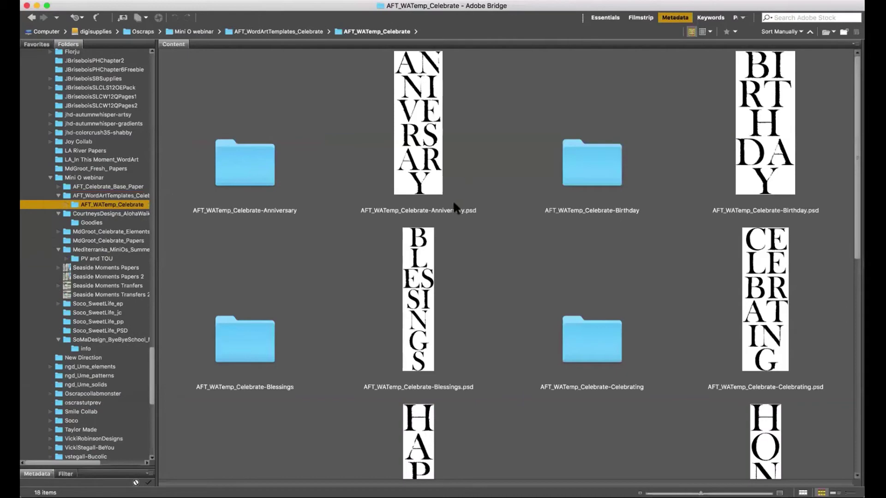
drag(859, 215, 840, 319)
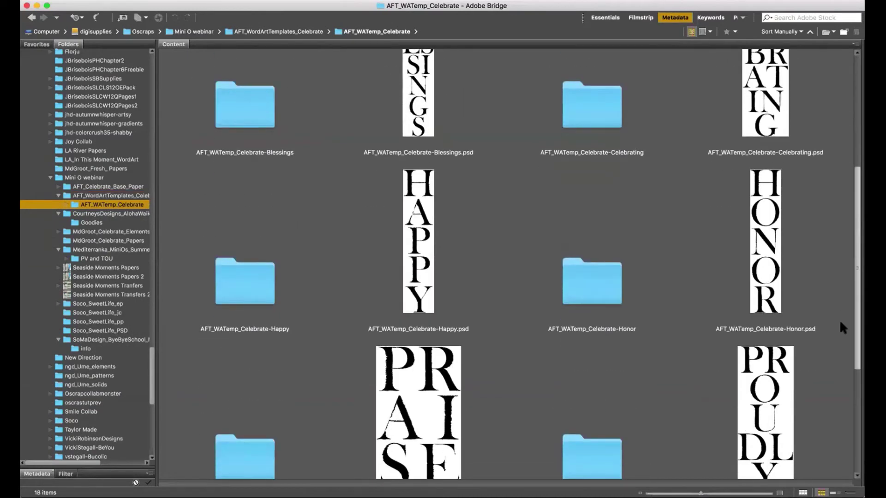
scroll(823, 275, up, 5)
scroll(821, 262, down, 6)
scroll(761, 335, up, 1)
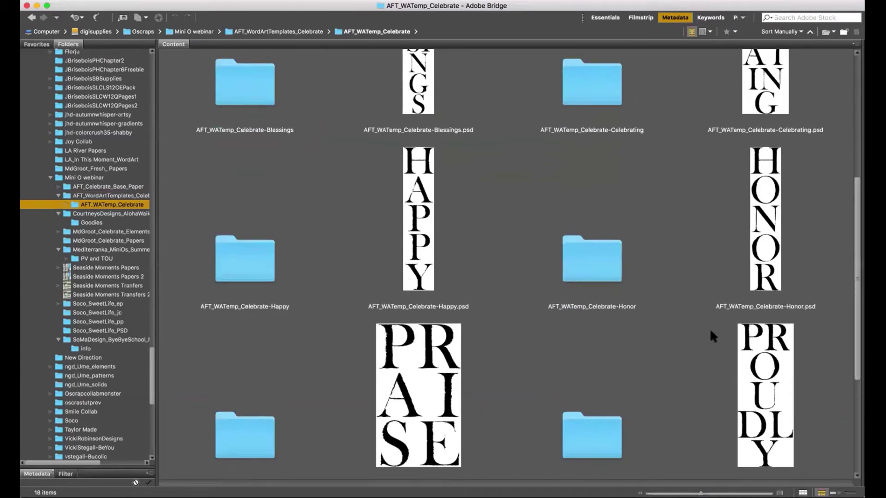
click(260, 262)
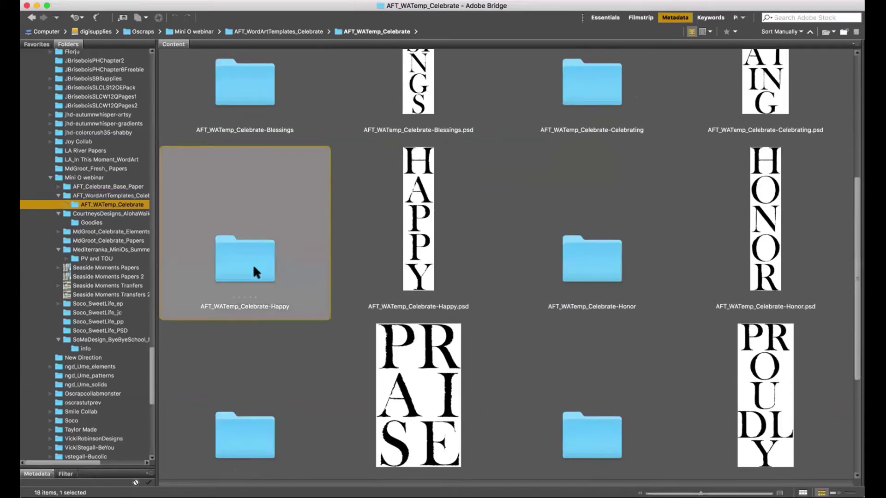
double_click(260, 263)
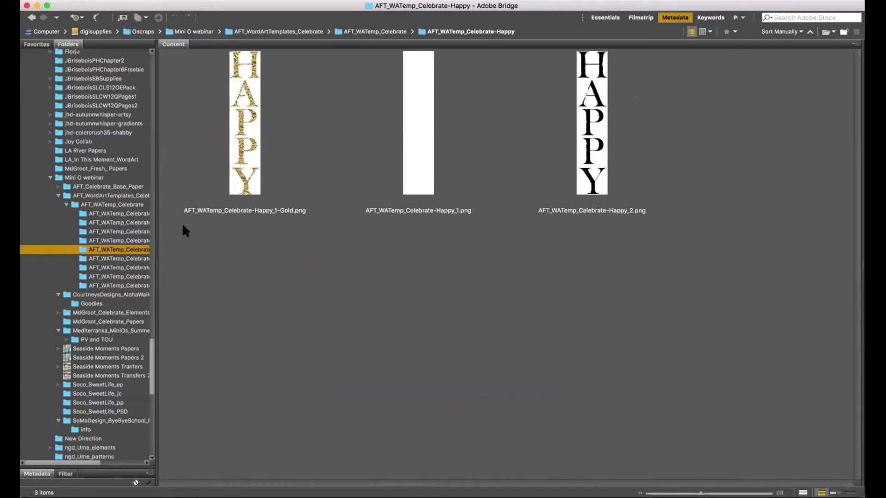
Step: Glance at the Blessings templates, go back, and send AFT_WATemp_Celebrate-Happy.psd to Photoshop
click(137, 232)
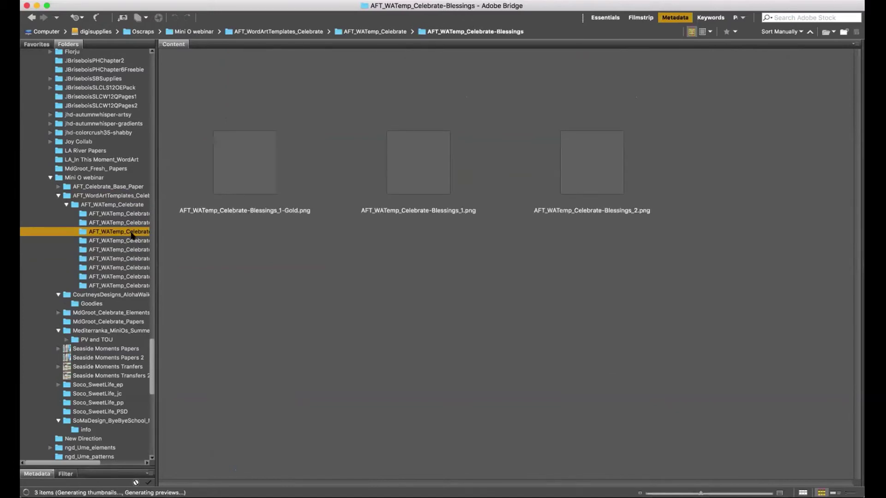
click(136, 205)
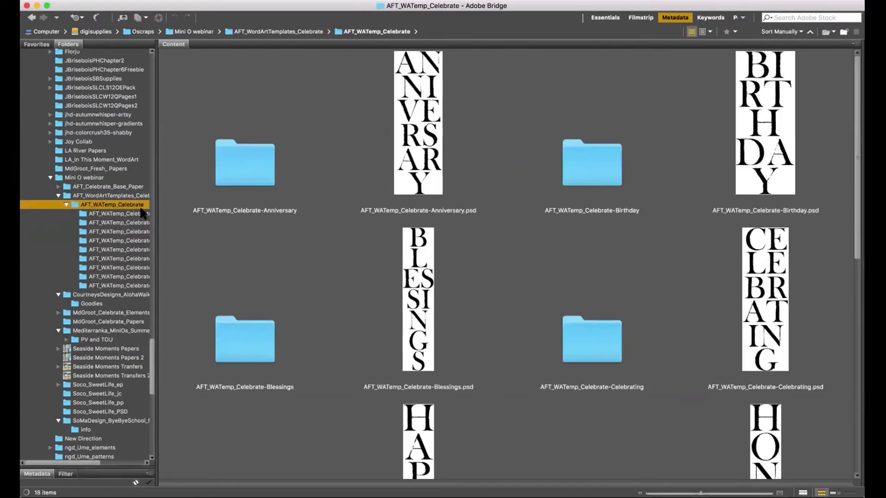
scroll(859, 168, down, 10)
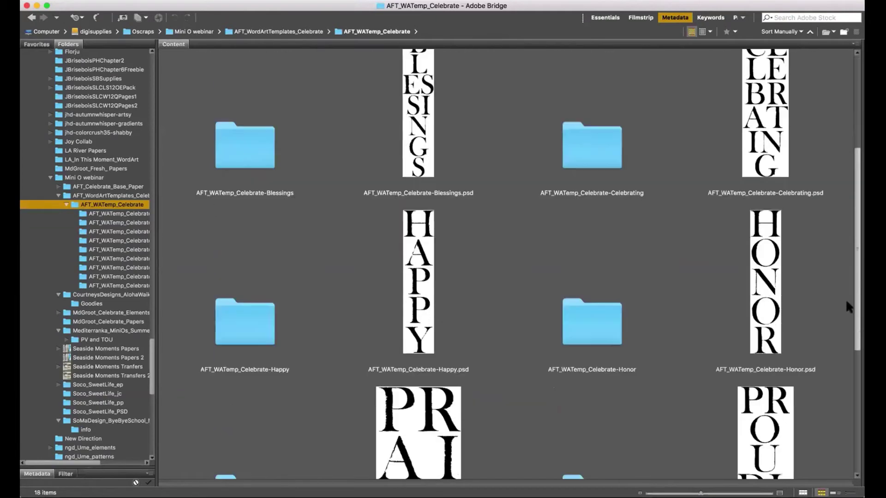
scroll(429, 256, up, 5)
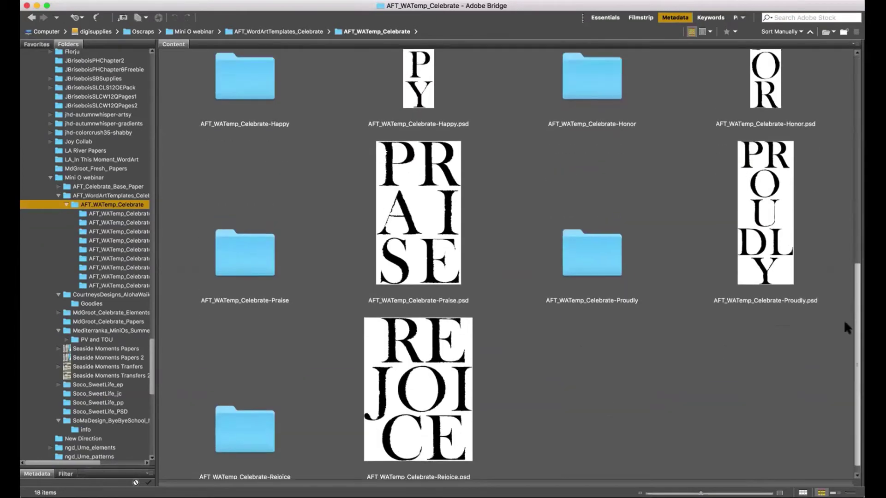
click(425, 253)
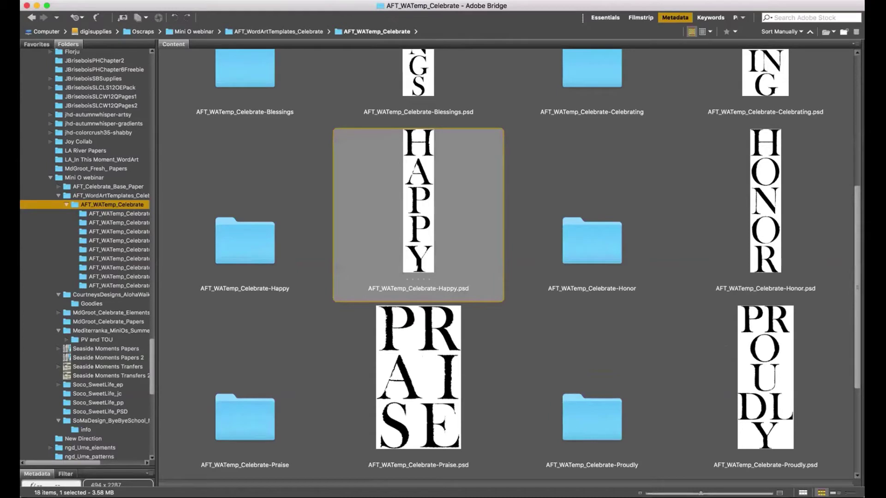
drag(424, 267, 447, 276)
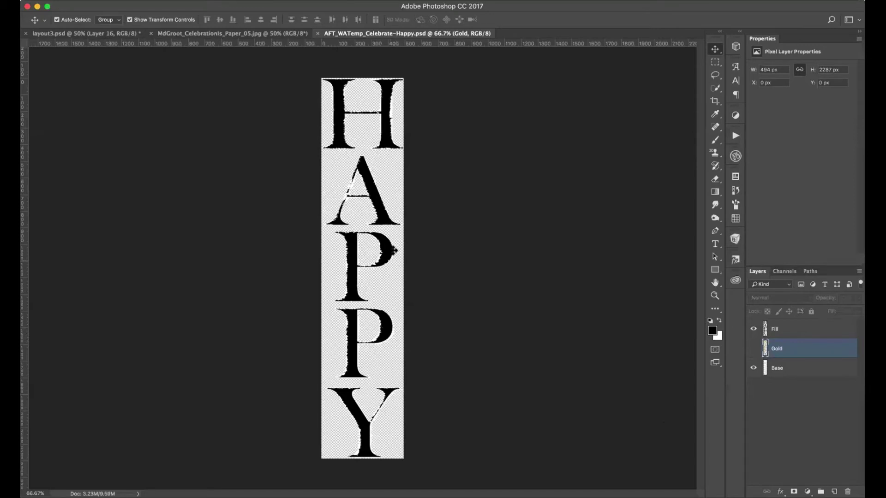
Step: Compare Fill, Gold and Base visibility, ending with Gold hidden and the Fill layer selected
click(753, 329)
click(753, 348)
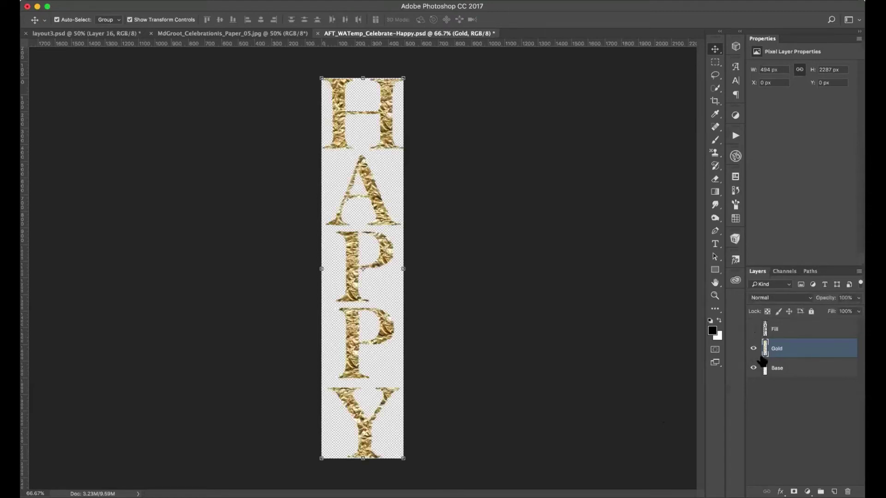
click(753, 348)
click(753, 367)
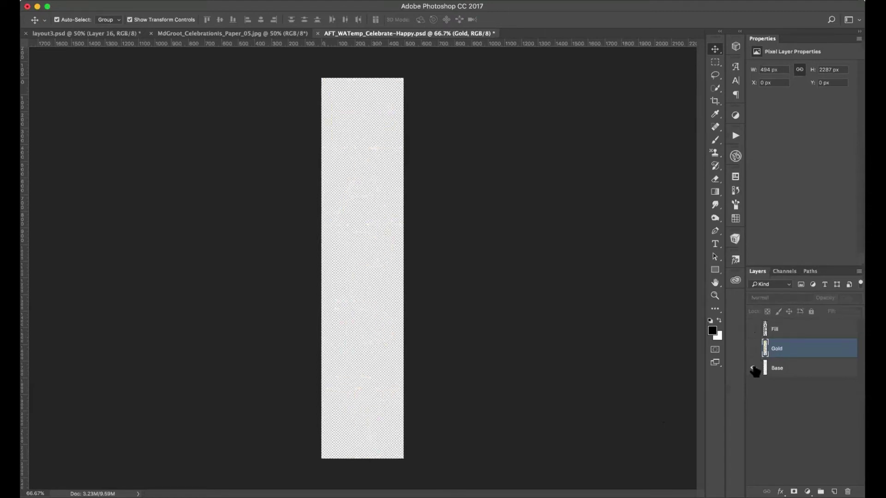
click(753, 367)
click(753, 349)
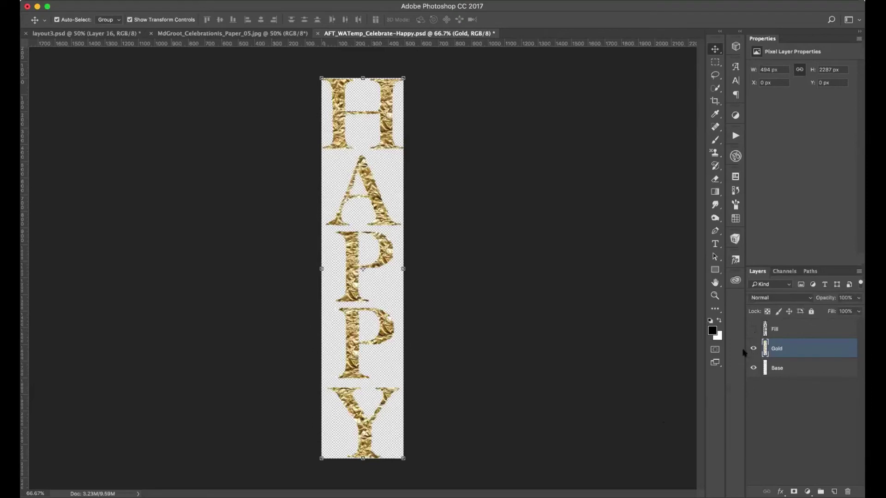
click(753, 329)
click(753, 348)
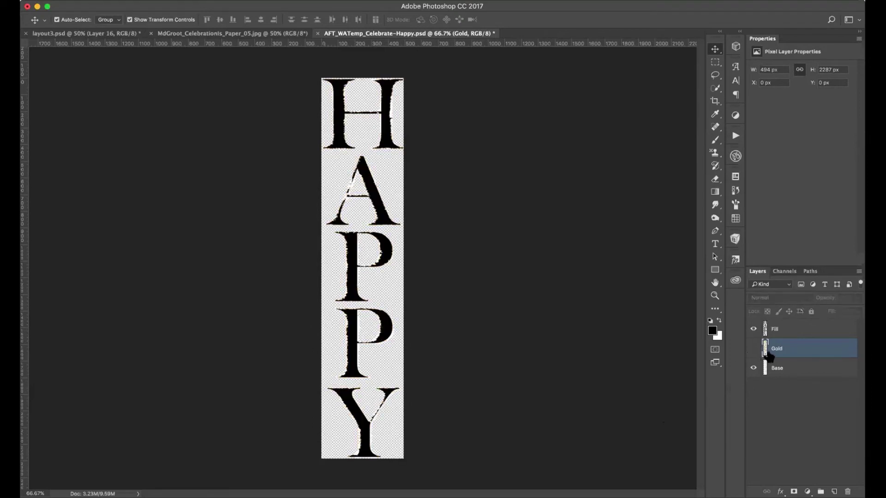
click(780, 330)
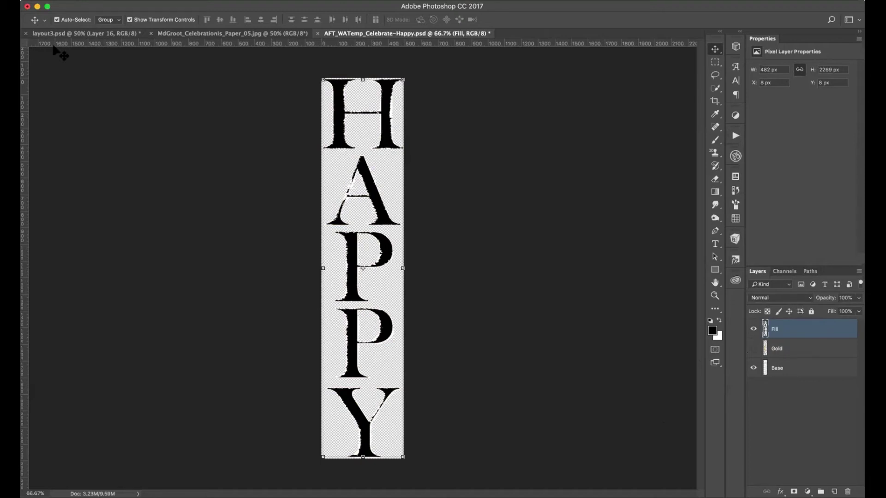
click(109, 34)
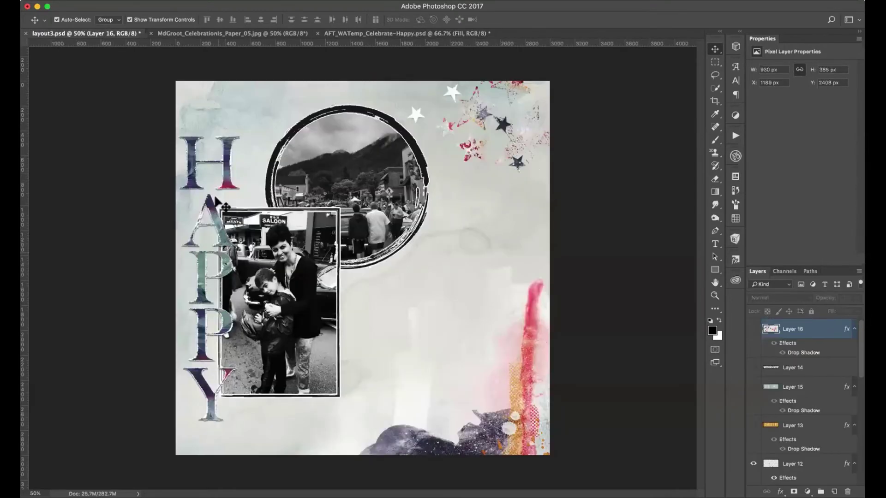
click(345, 32)
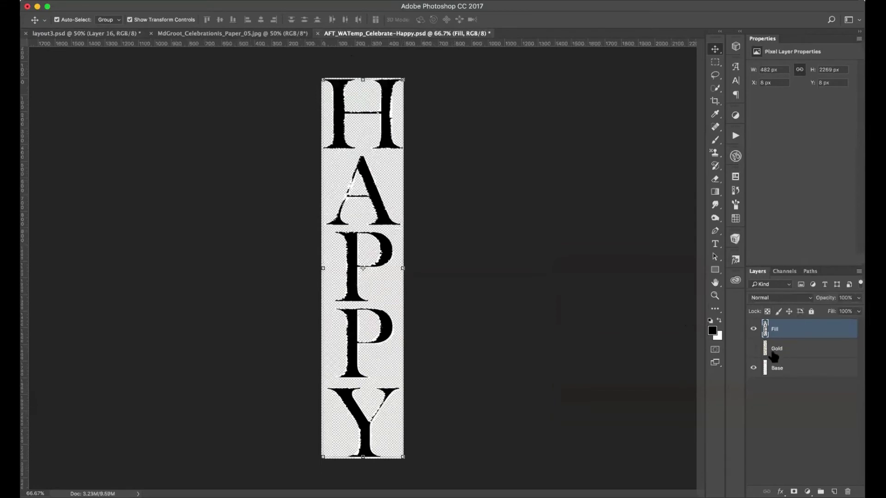
Step: Apply the StyleMix15 texture style to the HAPPY letters from the Styles list
click(735, 260)
scroll(723, 255, down, 20)
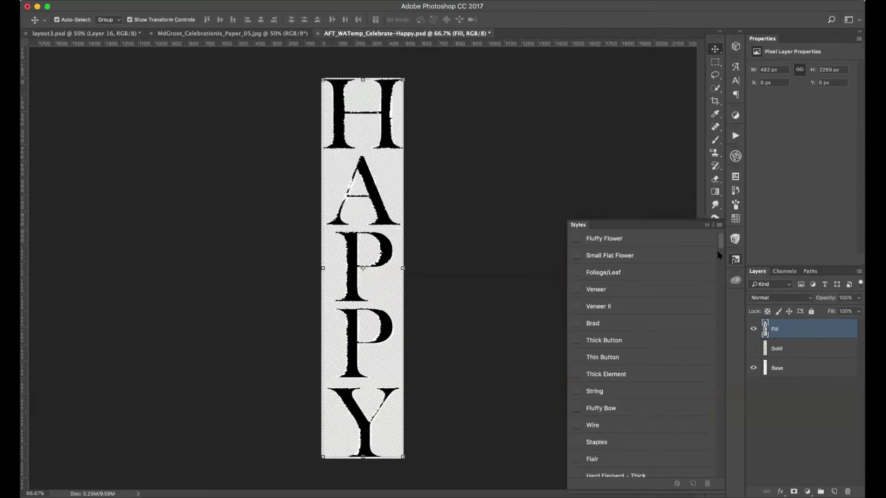
scroll(716, 447, down, 10)
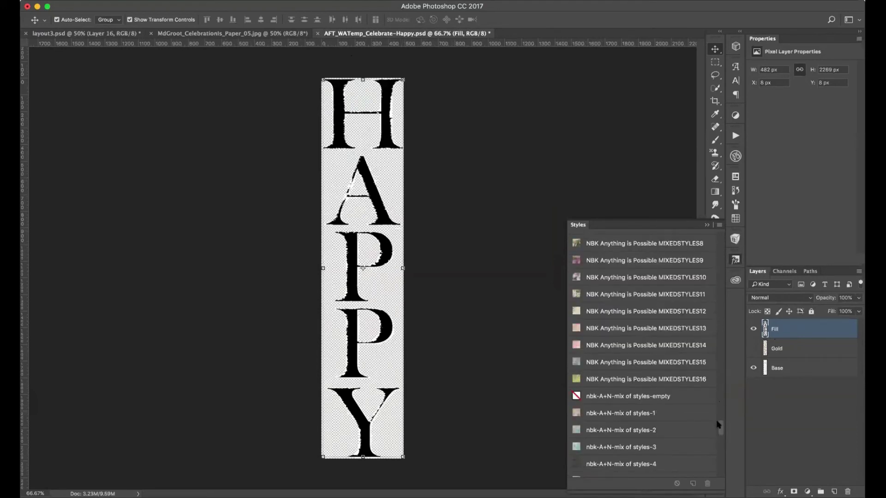
drag(718, 424, 714, 463)
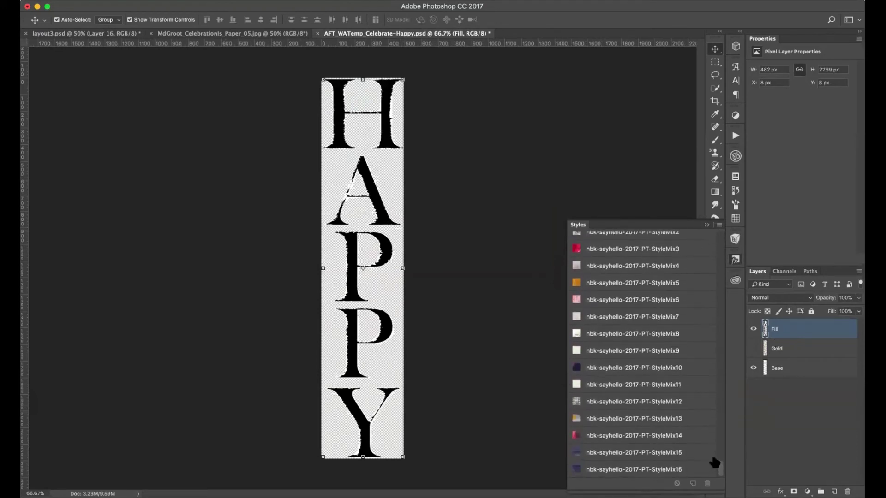
click(620, 454)
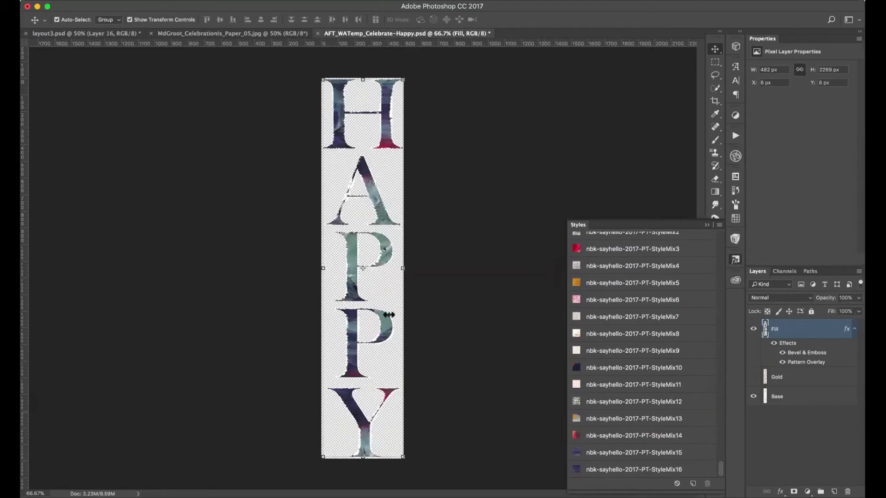
click(705, 225)
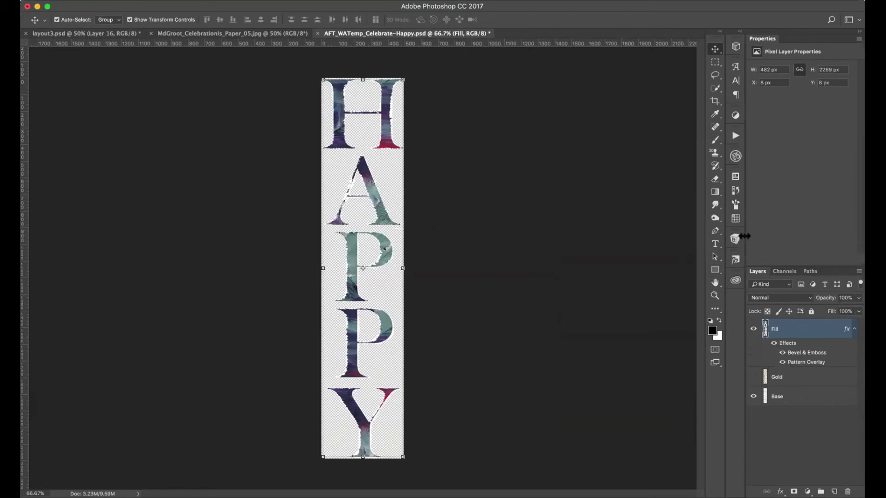
Step: Try StyleMix12, 13, 6 and 5, apply StyleMix3 red marble, then close the template unsaved
click(736, 261)
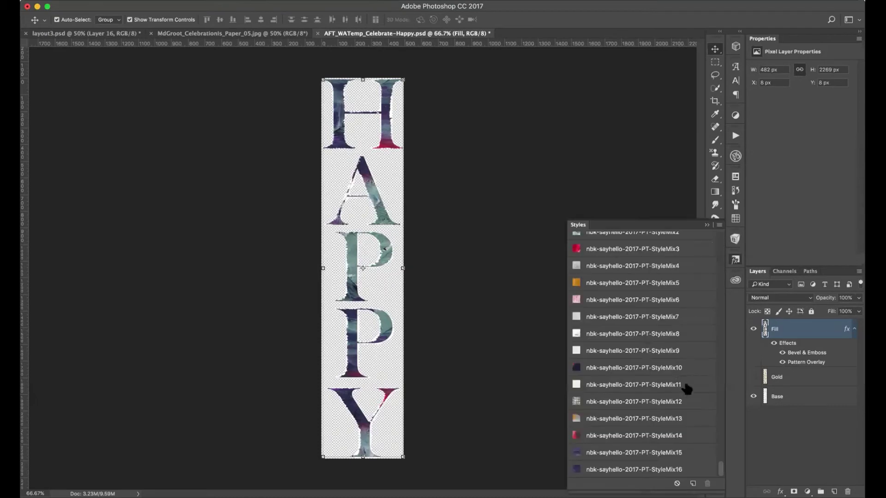
click(600, 408)
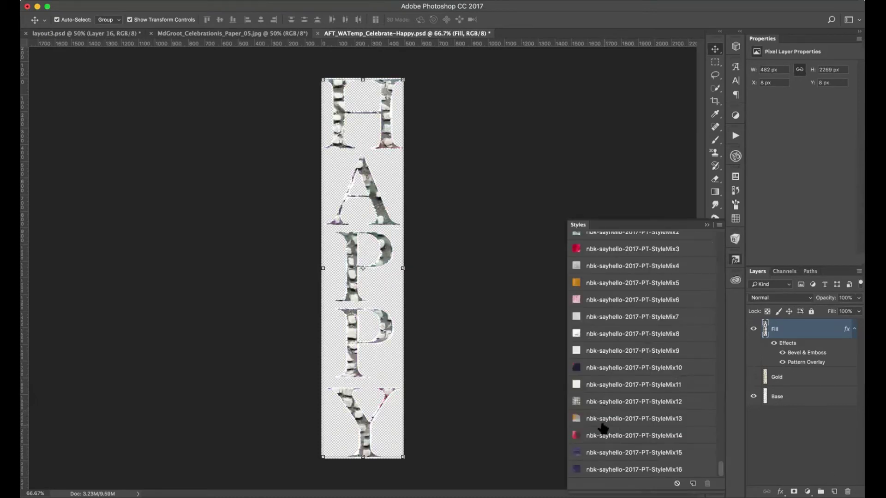
click(603, 418)
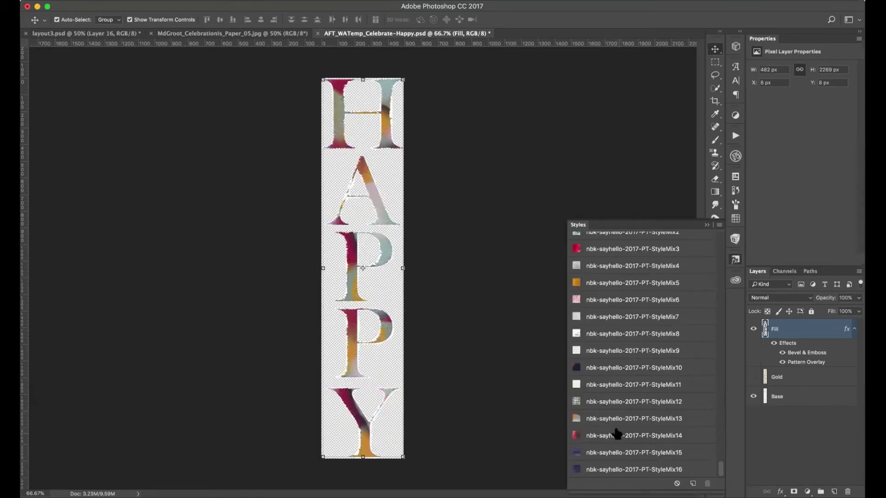
click(611, 300)
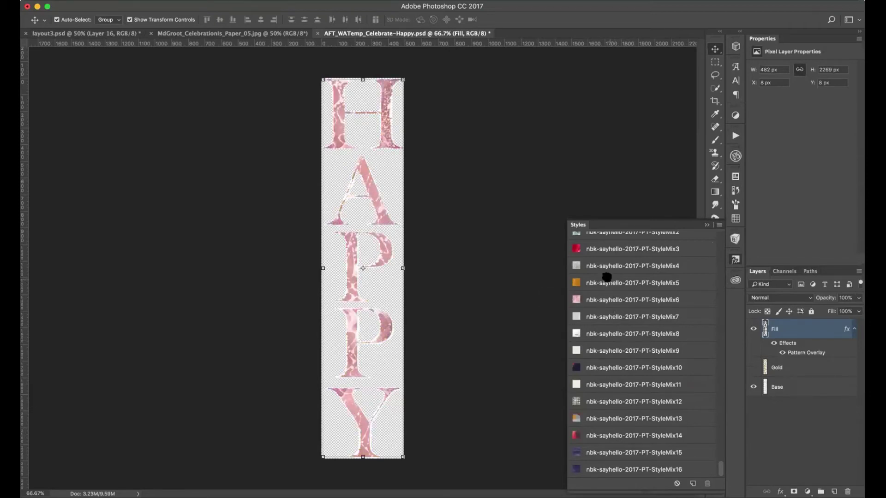
click(608, 282)
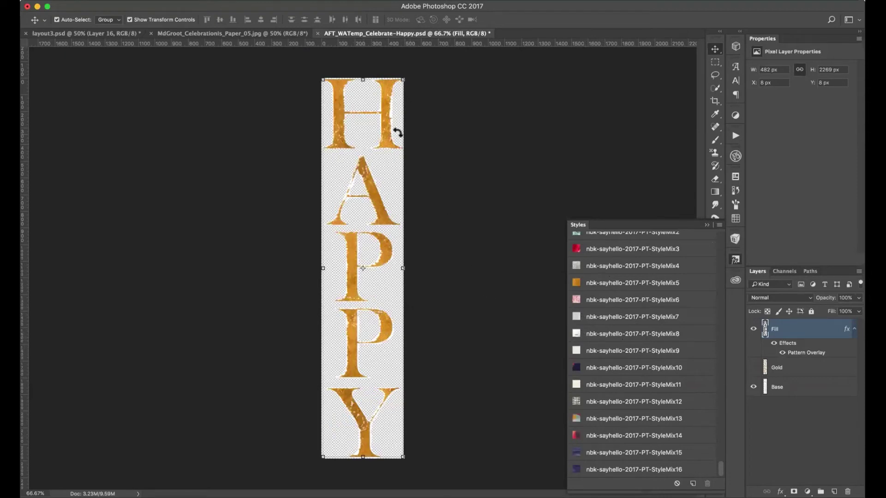
click(638, 254)
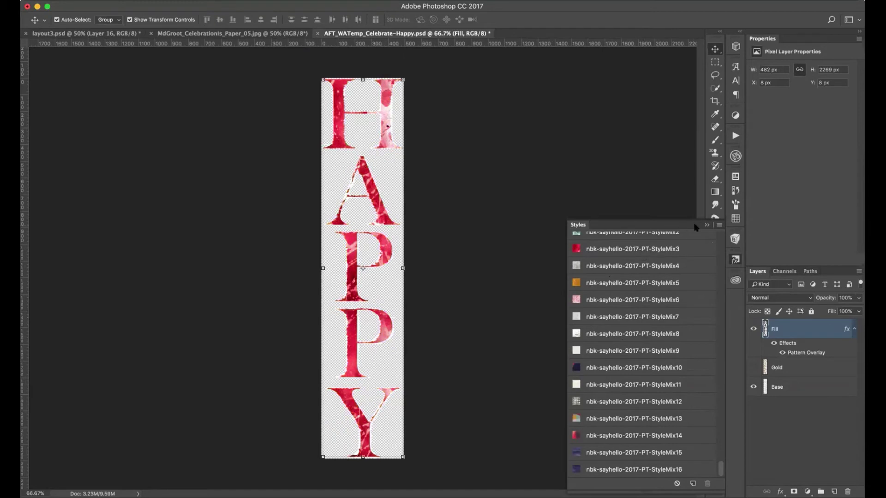
click(705, 226)
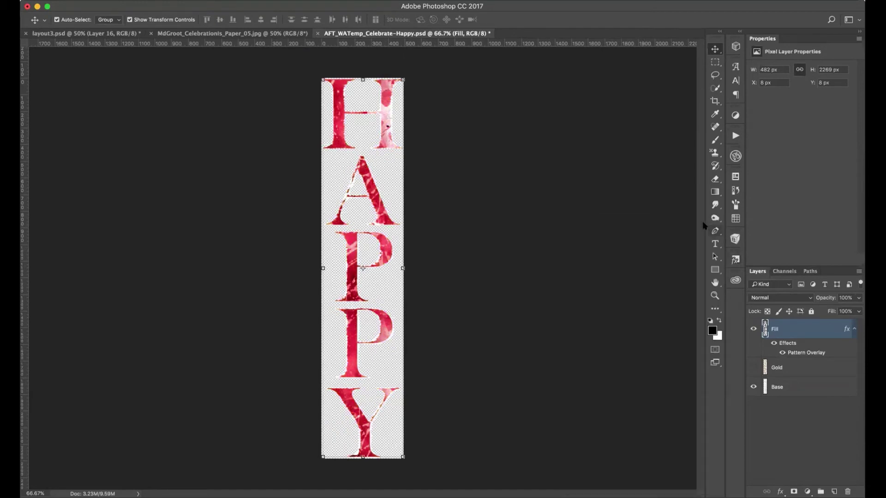
click(318, 33)
click(457, 174)
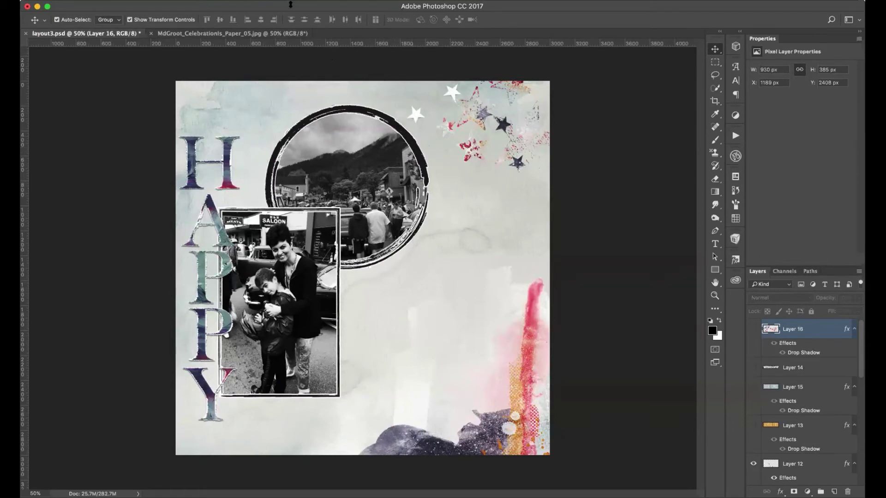
Step: Browse the Filter menu, then select the Silver Efex Pro 2 black-and-white photo layer
click(220, 0)
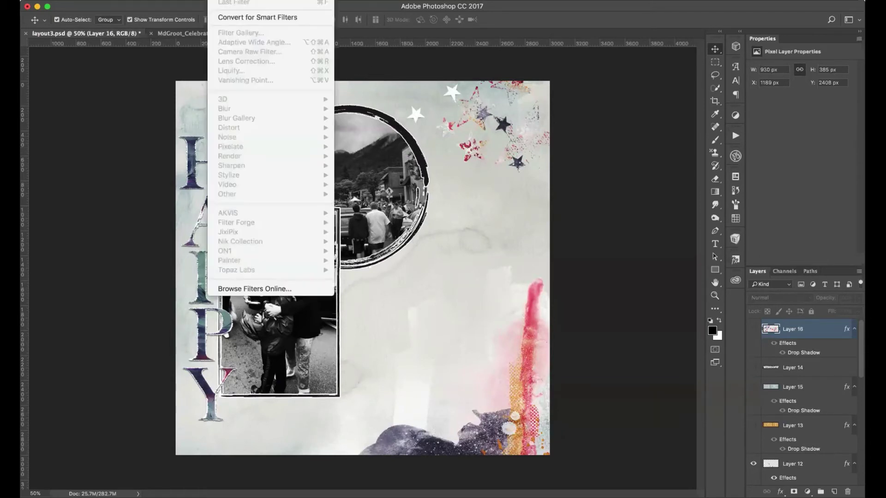
mouse_move(263, 0)
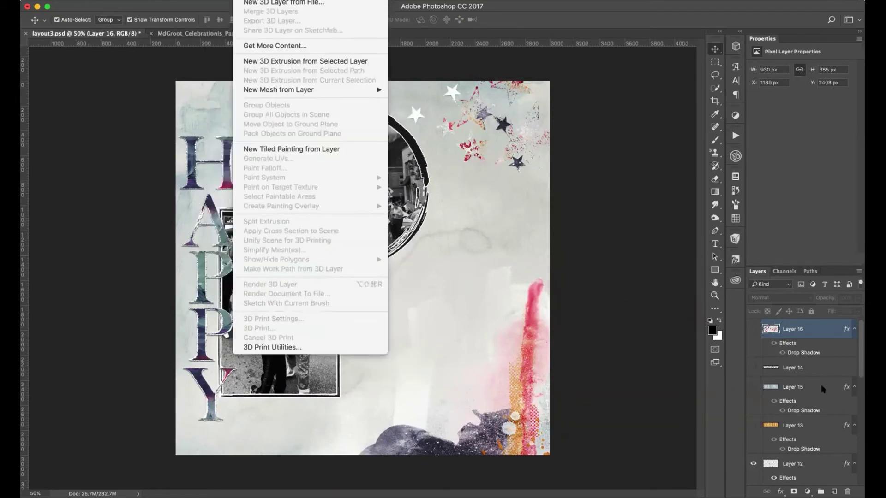
click(860, 357)
scroll(830, 396, down, 8)
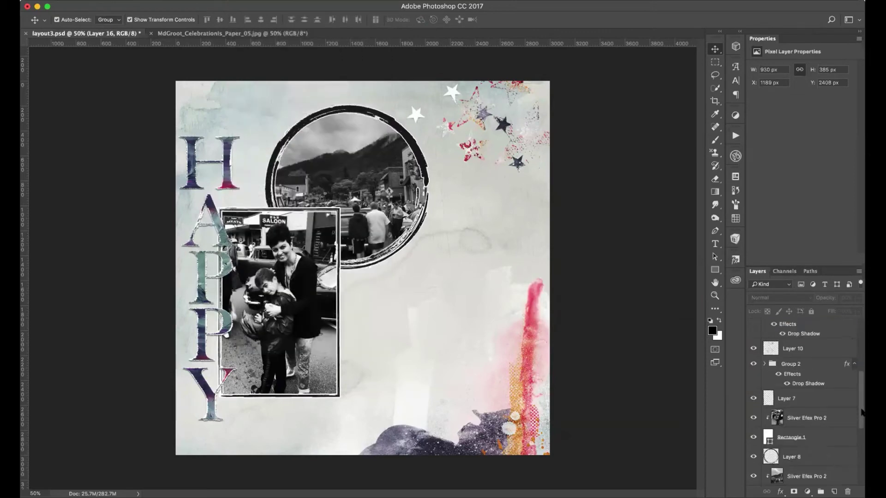
click(814, 418)
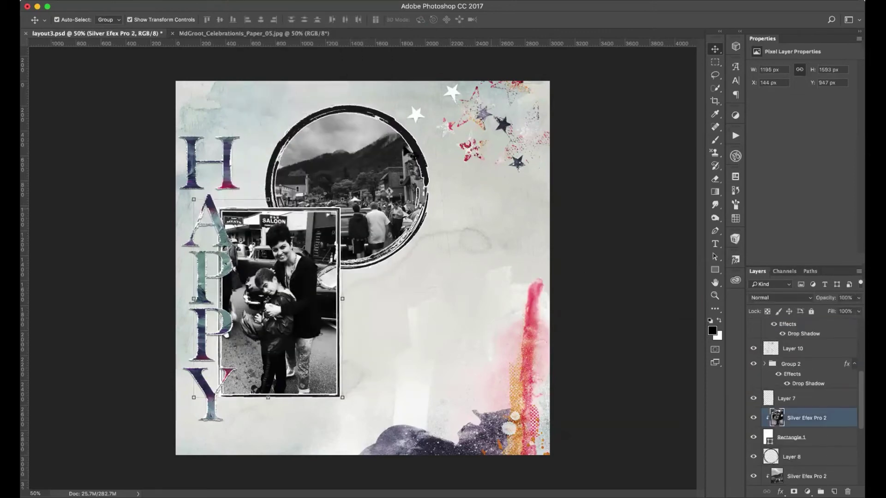
click(232, 4)
Step: Look over the Nik Collection filters without applying any, then select Layer 2, the background paper
mouse_move(293, 246)
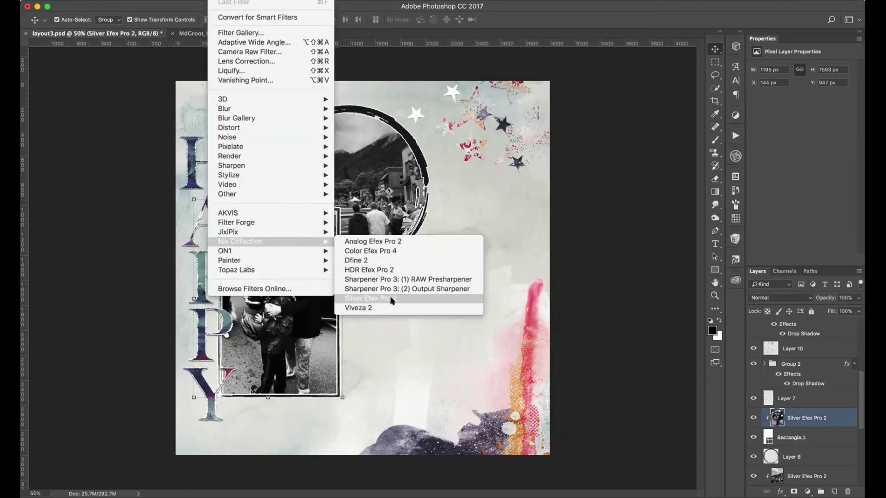
click(391, 298)
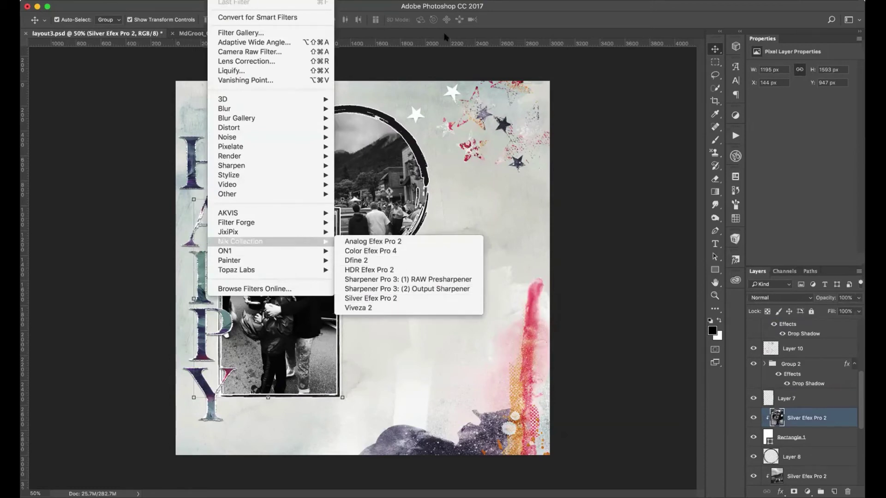
click(529, 14)
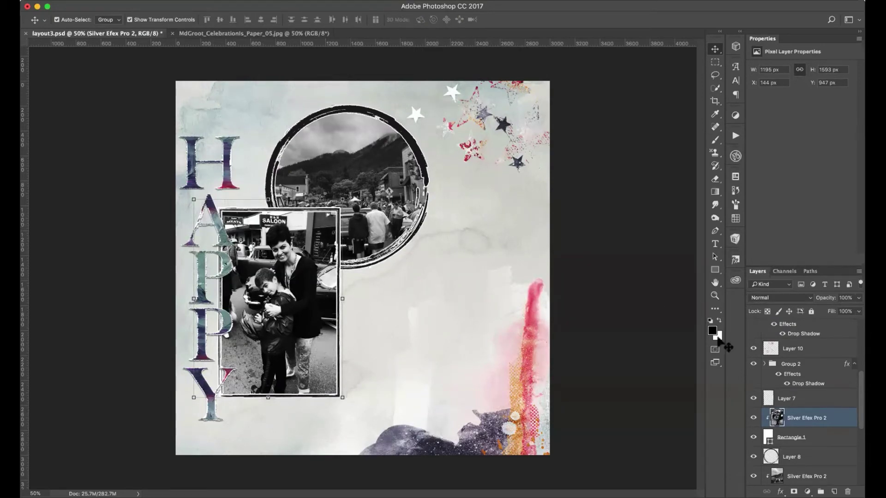
drag(861, 423, 861, 469)
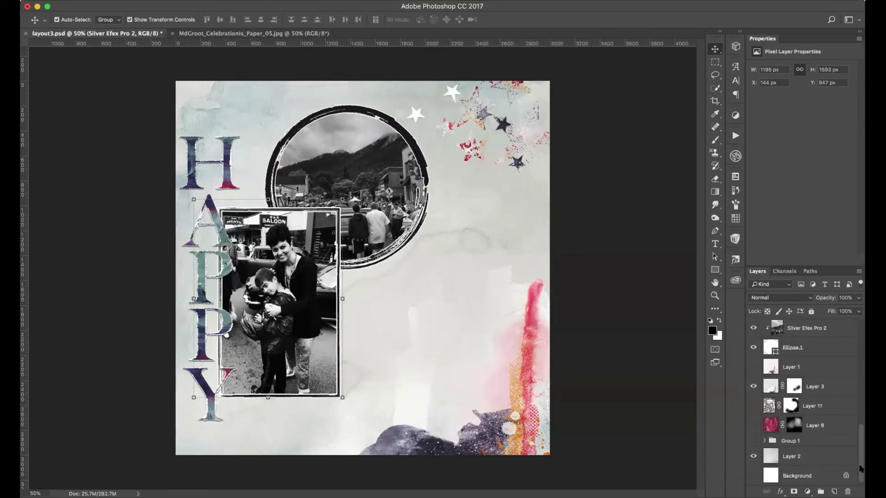
click(796, 461)
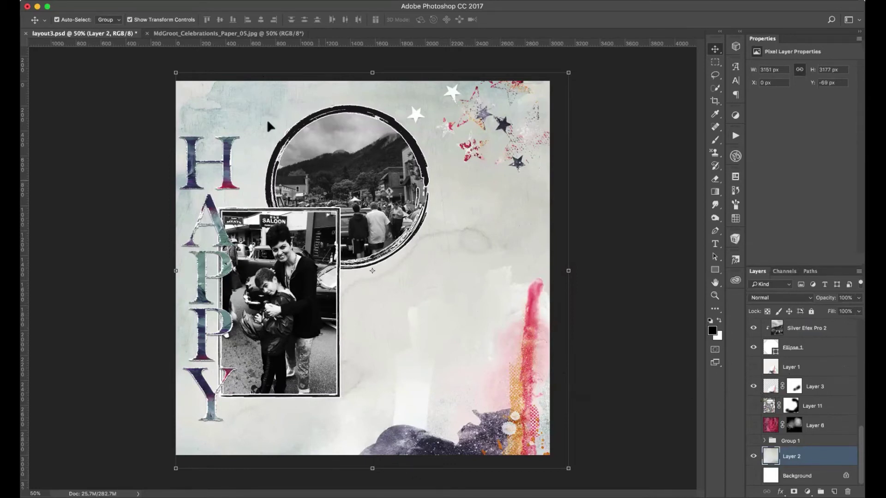
Step: Switch to the Celebrationis watercolour paper and make a series of clicks on its canvas
click(255, 34)
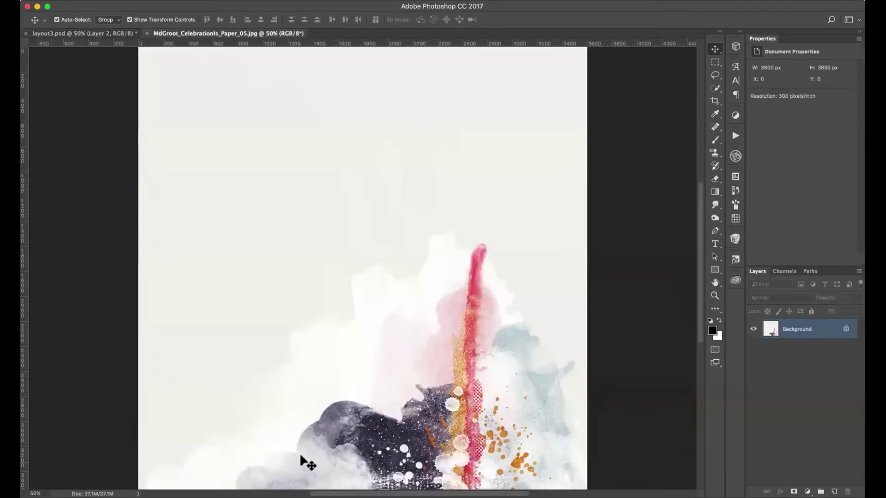
drag(463, 316, 468, 314)
click(456, 286)
click(494, 281)
click(501, 272)
click(384, 101)
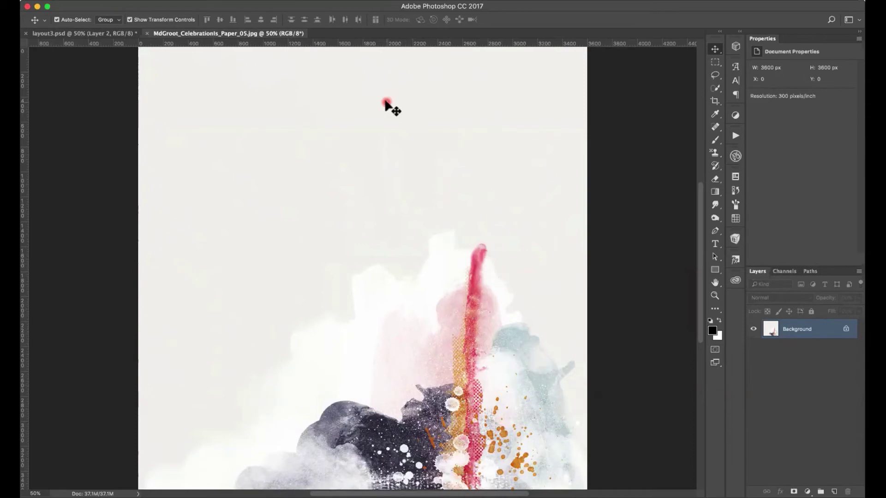
click(411, 228)
click(451, 220)
click(398, 206)
click(356, 168)
click(472, 132)
click(495, 128)
click(355, 167)
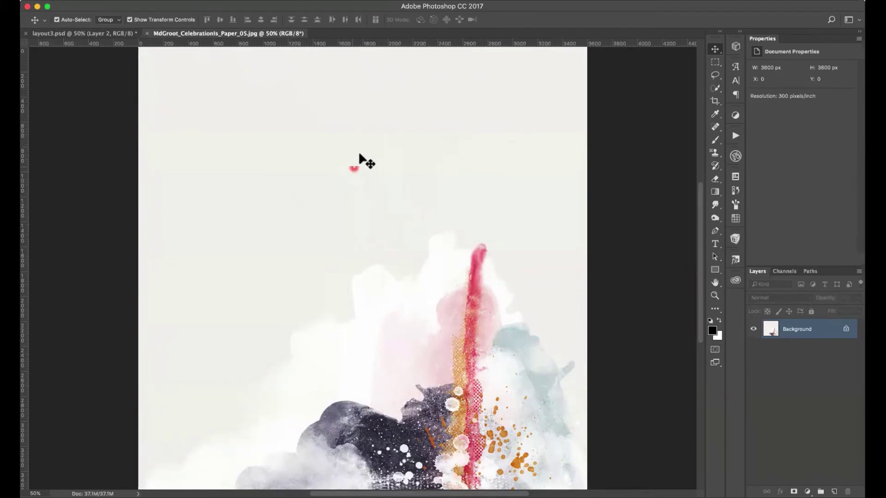
click(668, 224)
click(692, 356)
Step: Select the pale paper background with Color Range, sampling several light areas
click(206, 1)
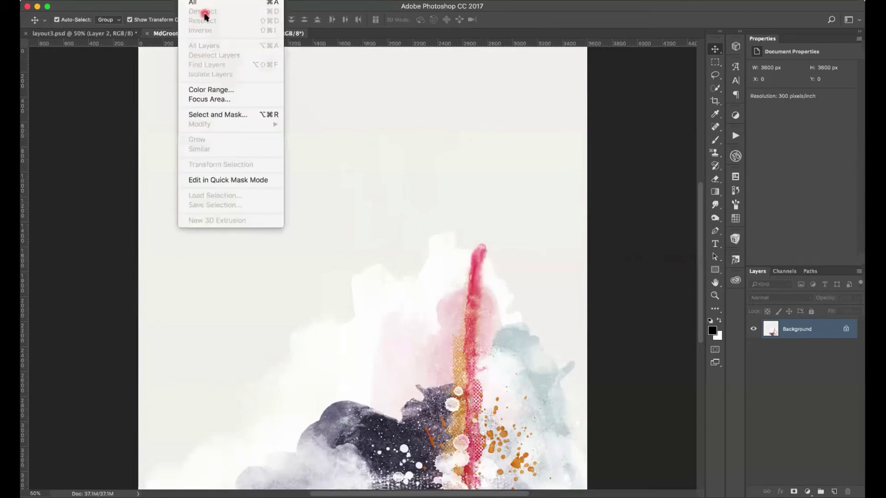
click(327, 88)
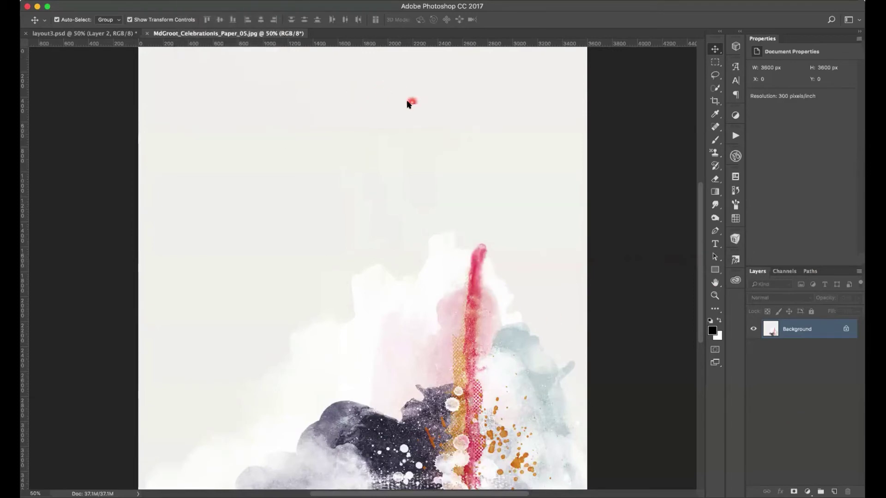
click(436, 130)
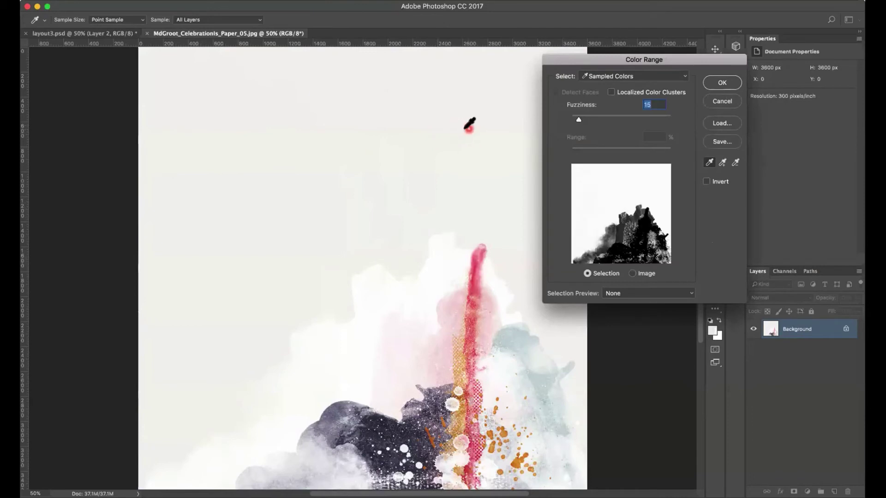
click(722, 162)
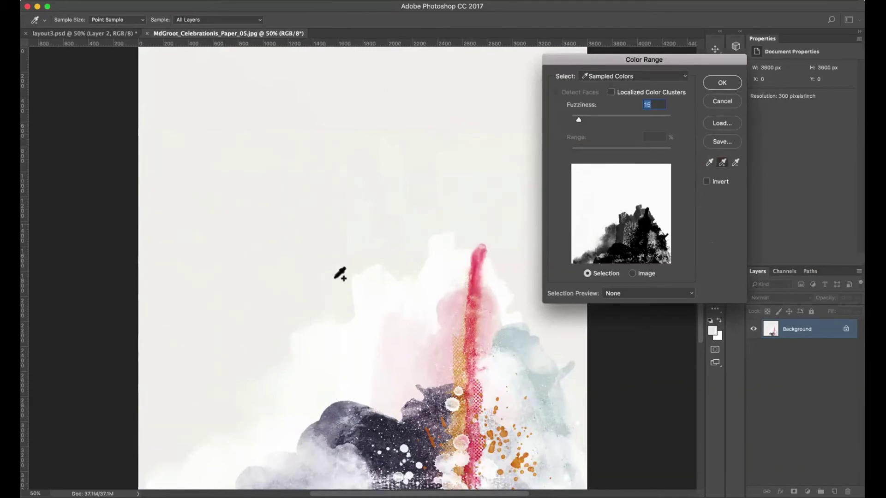
click(196, 362)
click(727, 82)
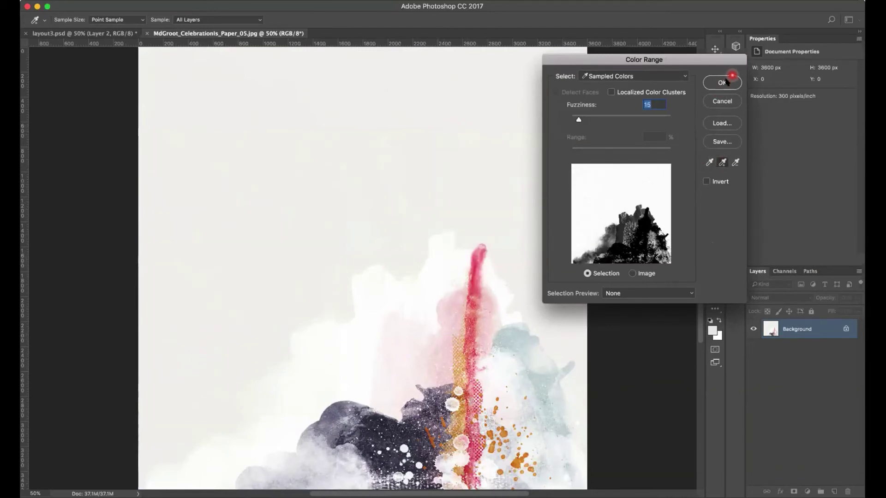
click(459, 190)
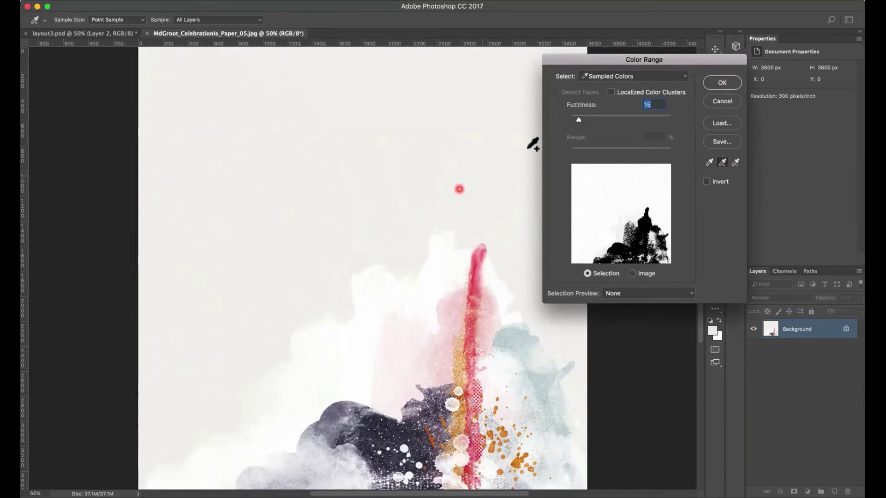
click(722, 82)
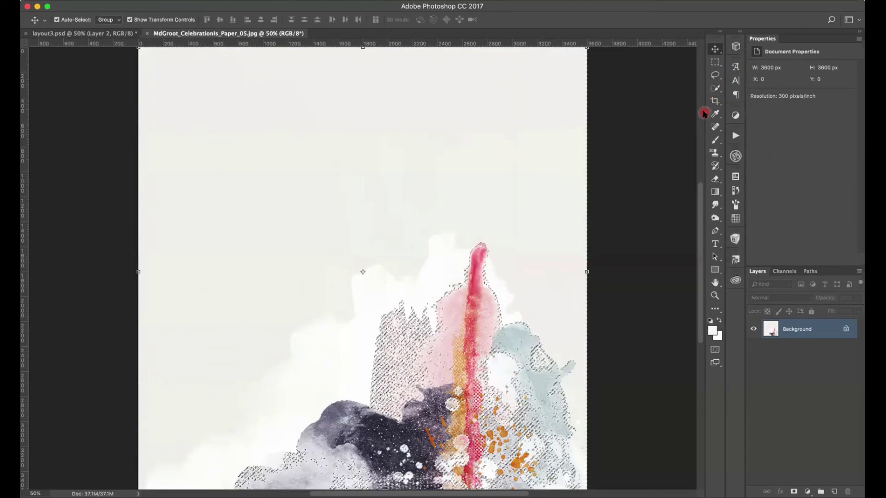
Step: Invert to the splash, copy it to Layer 1, hide Background, and drag it into layout3.psd
click(196, 1)
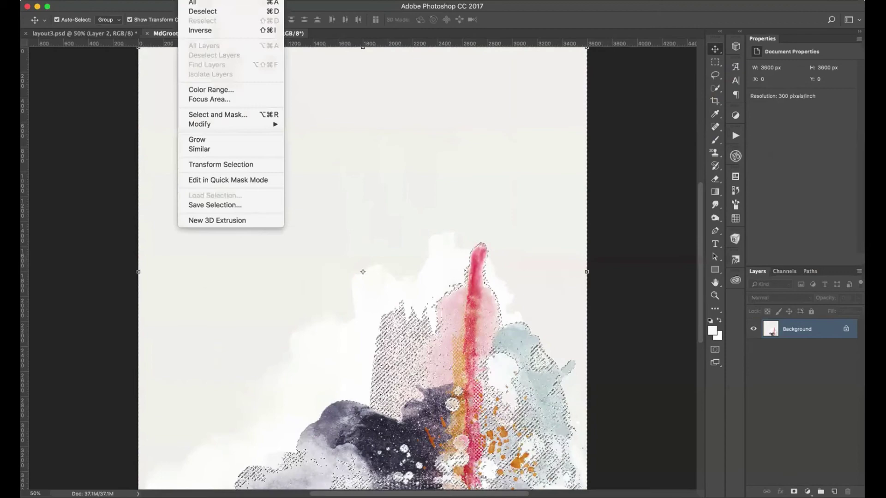
click(200, 30)
drag(621, 367, 583, 376)
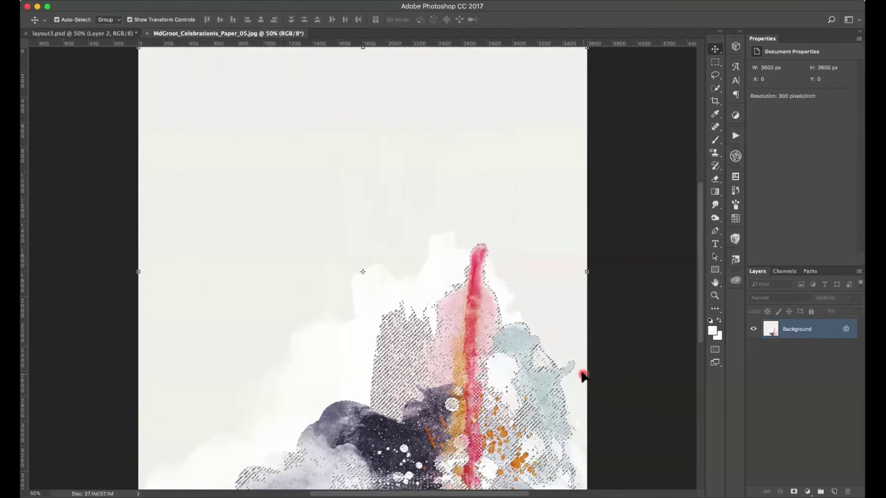
key(ctrl+j)
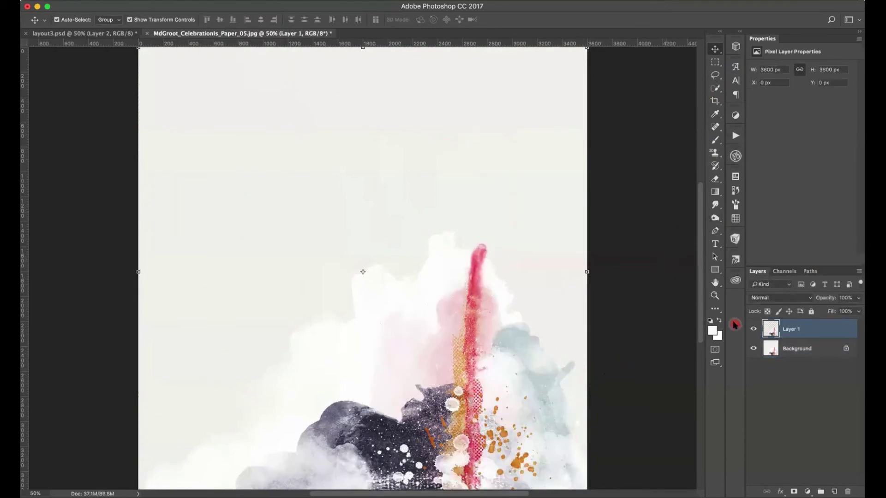
click(753, 348)
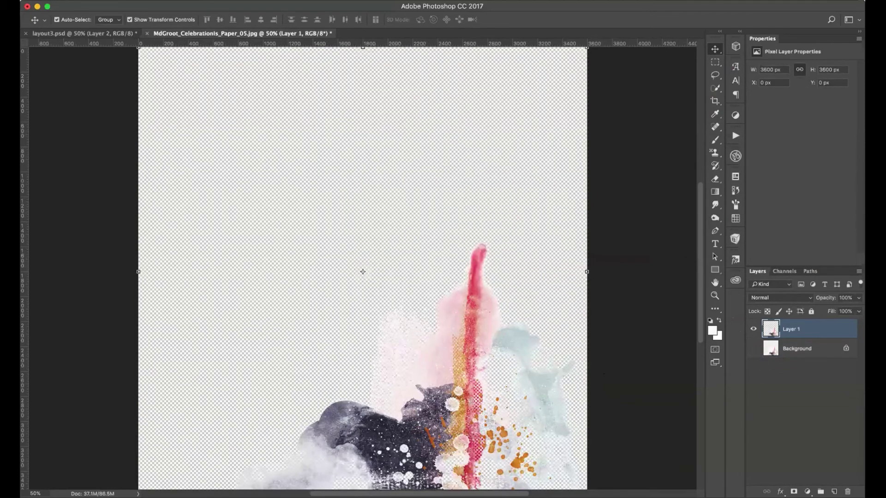
drag(630, 445, 462, 412)
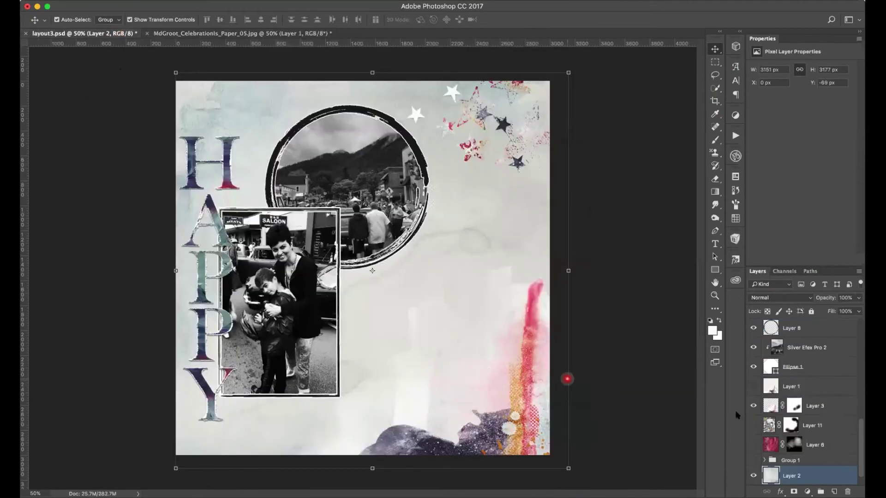
Step: Toggle Layer 3 and the new splash Layer 1 to compare the page with and without them
click(751, 406)
click(794, 404)
click(754, 388)
click(756, 388)
Step: Show Group 1 and hide its pink Layer 4, then open nbk-sayhello-overlays1.png
click(856, 448)
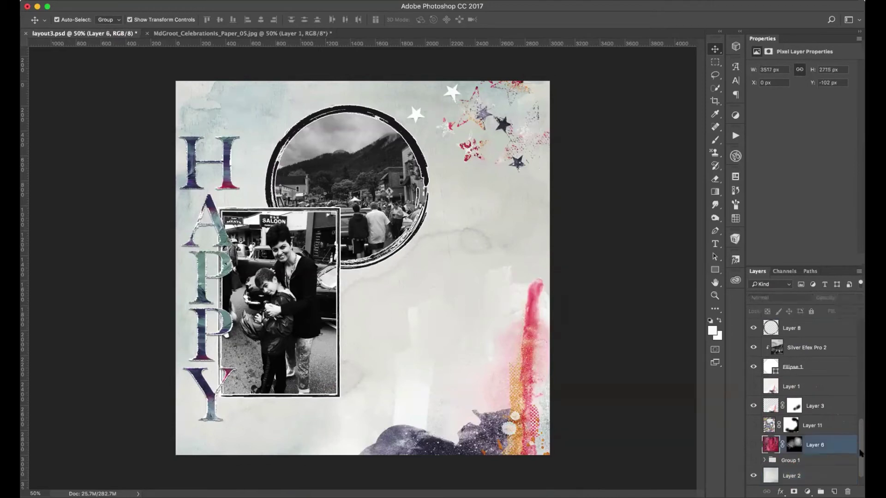
scroll(857, 450, down, 1)
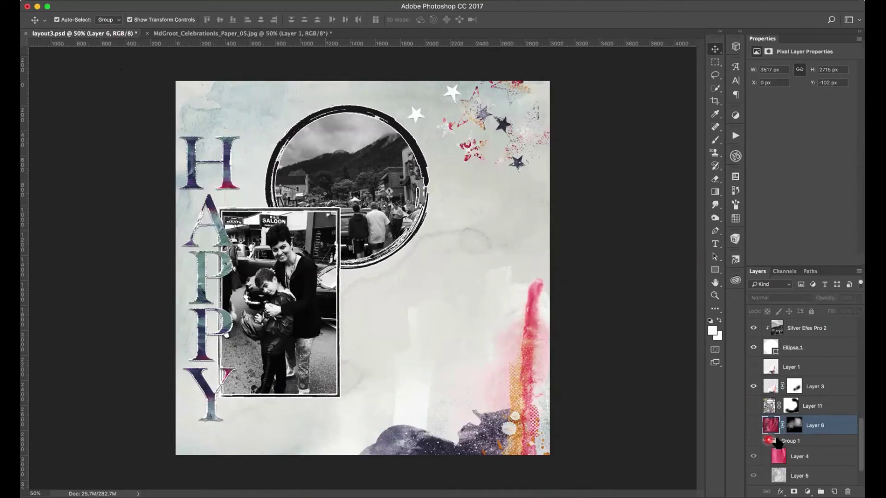
click(764, 442)
scroll(808, 446, down, 2)
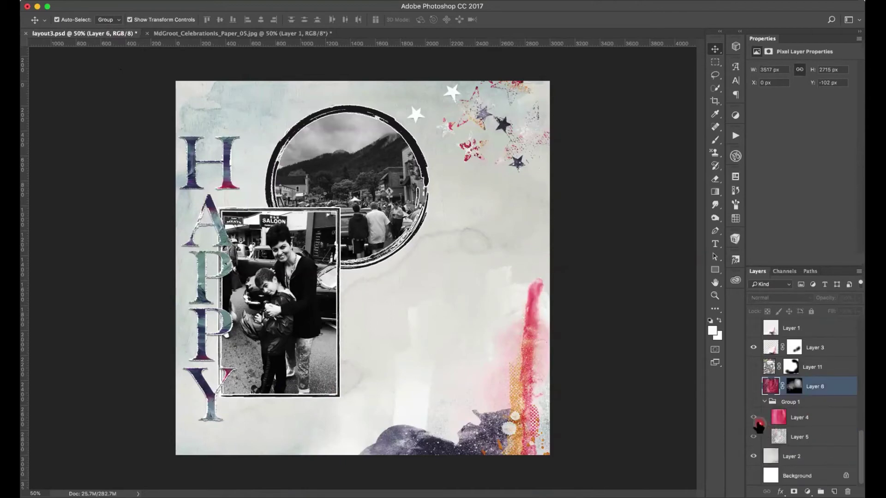
click(753, 402)
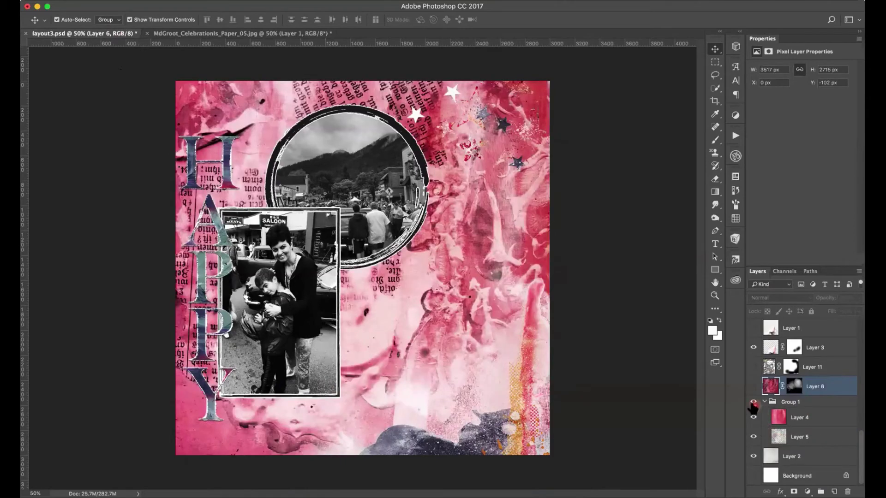
click(753, 417)
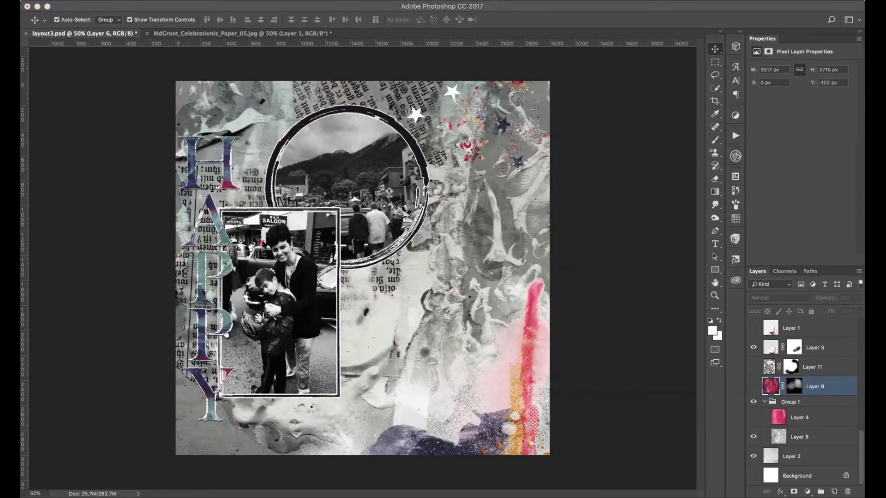
click(307, 157)
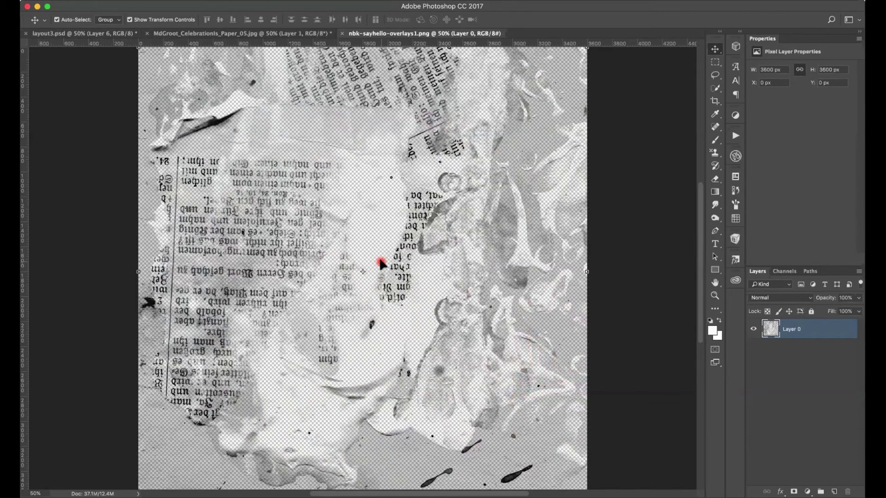
Step: Return to layout3.psd and turn the pink paper Layer 4 back on
click(81, 34)
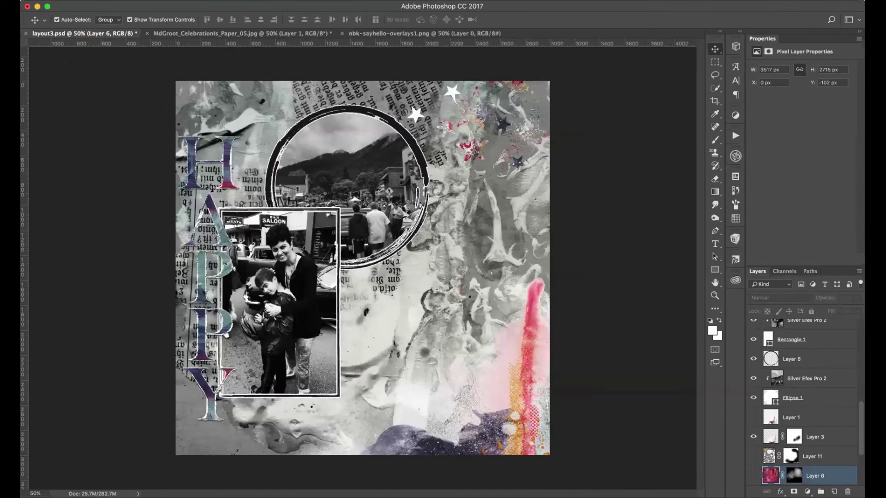
drag(859, 441, 859, 457)
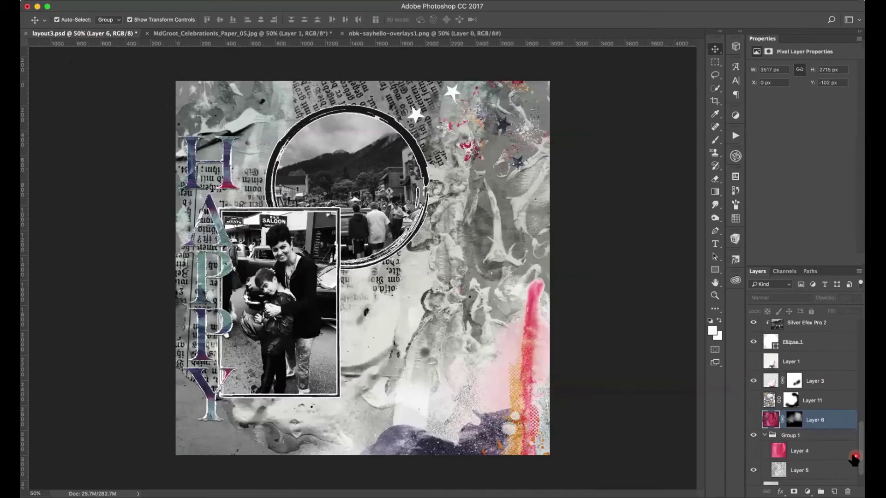
click(755, 450)
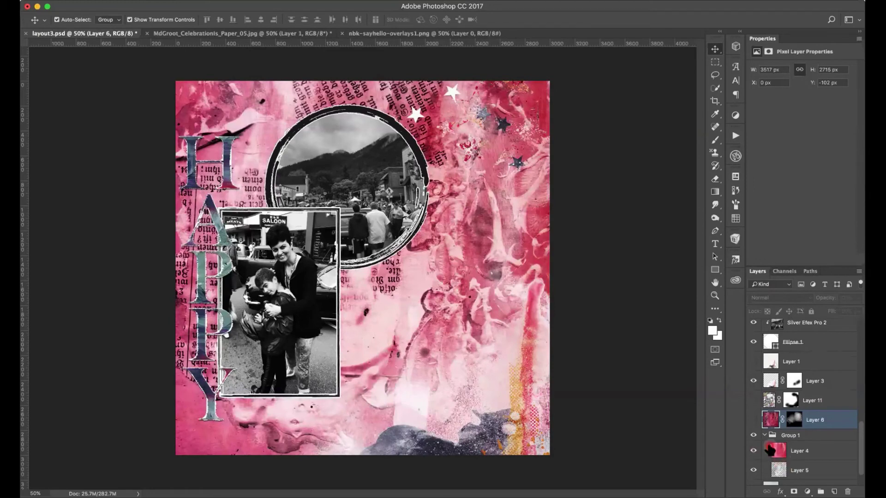
scroll(859, 455, down, 2)
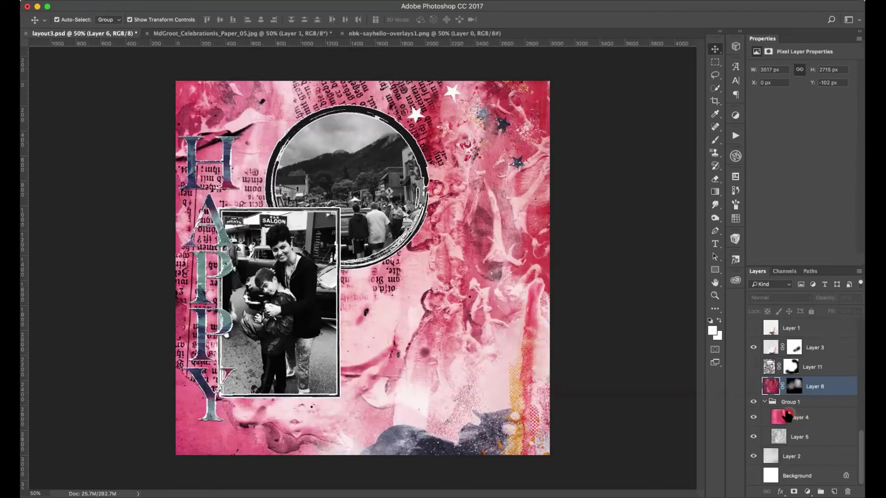
click(795, 417)
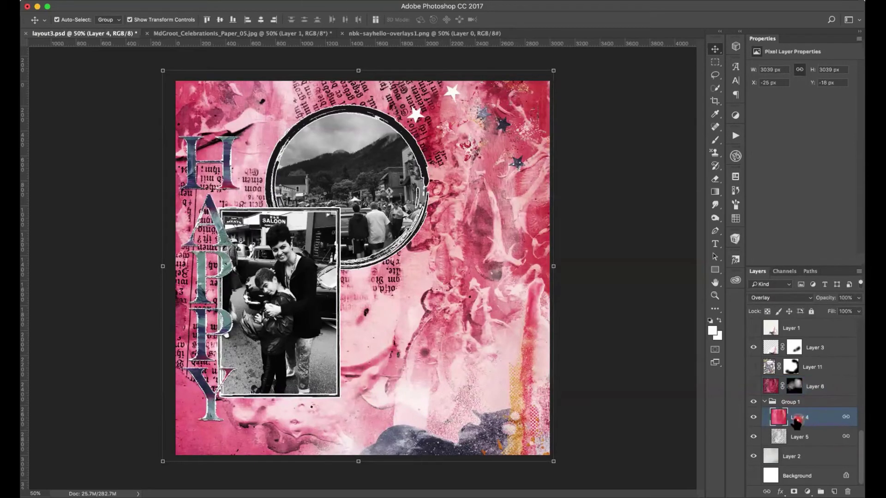
drag(797, 420, 604, 395)
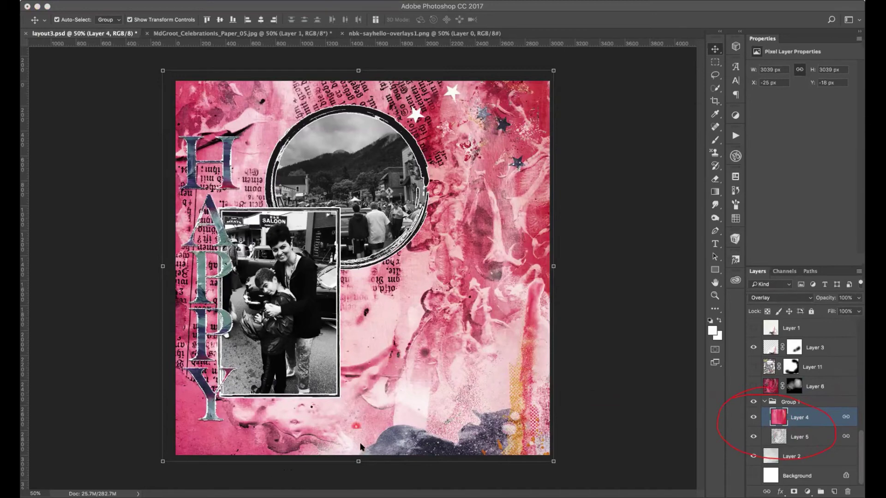
Step: Collapse and hide Group 1, and show Layer 6's masked pink paper at right
click(310, 475)
click(282, 475)
click(764, 405)
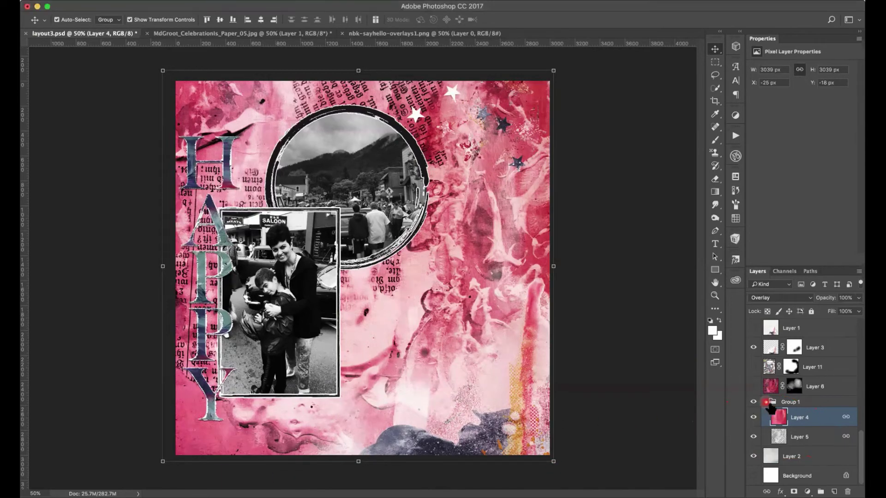
click(754, 441)
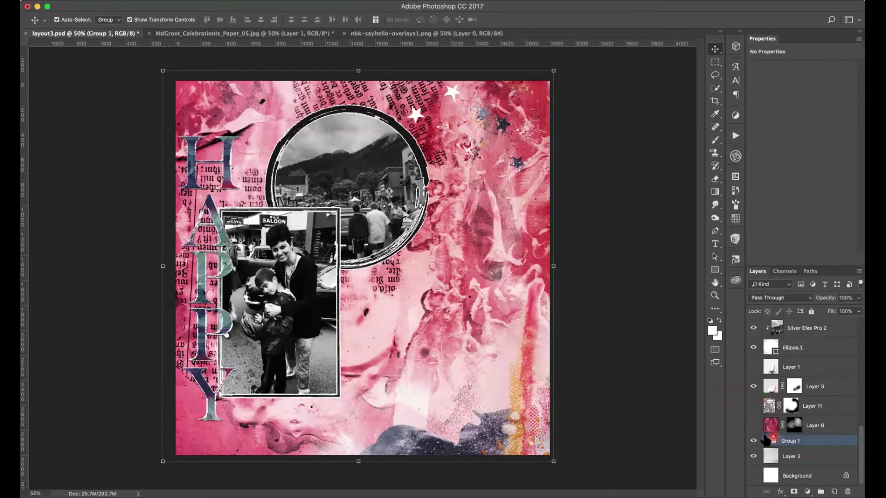
click(755, 441)
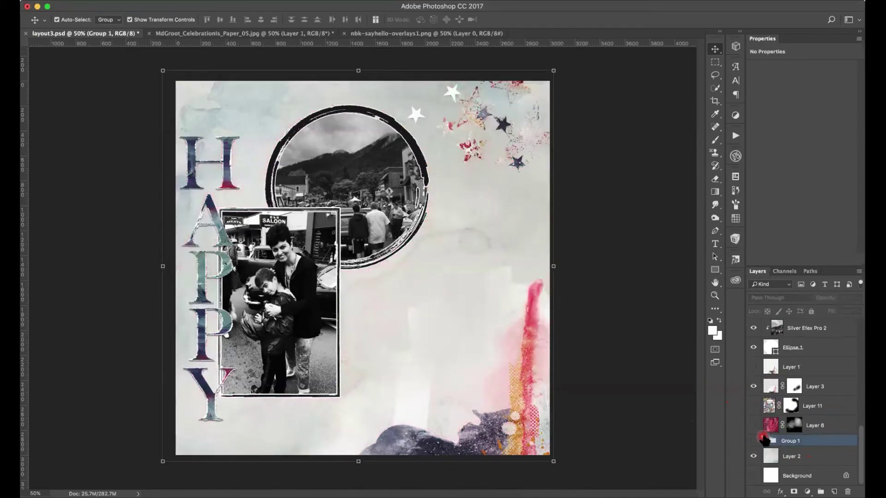
click(754, 425)
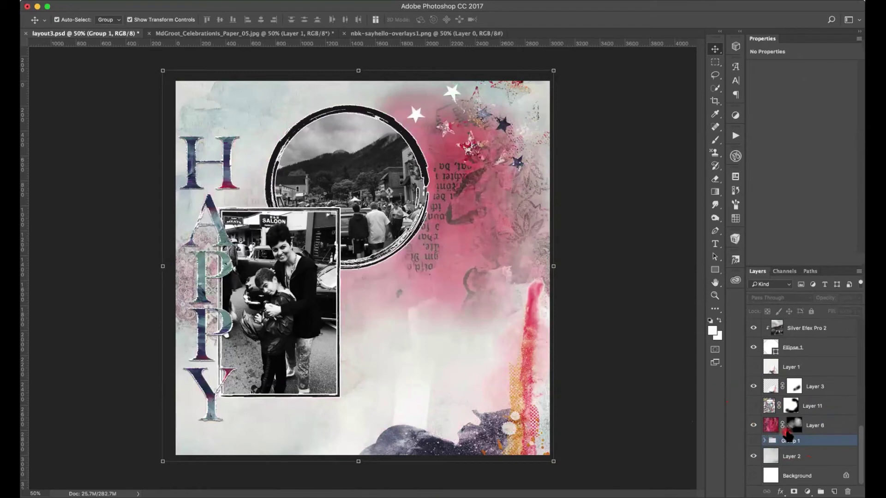
click(794, 427)
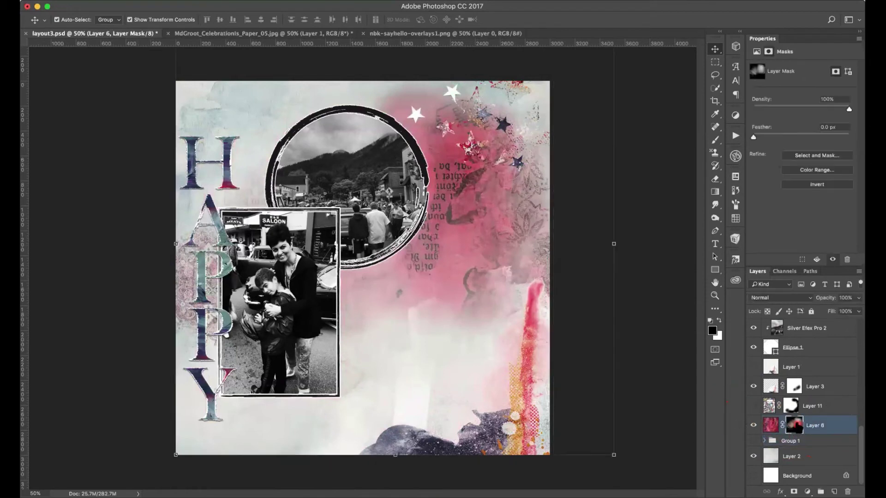
right_click(794, 428)
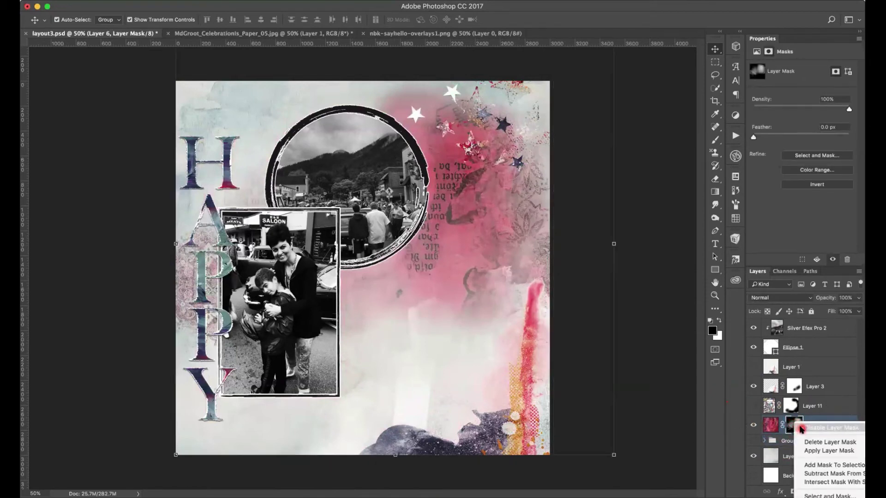
click(826, 427)
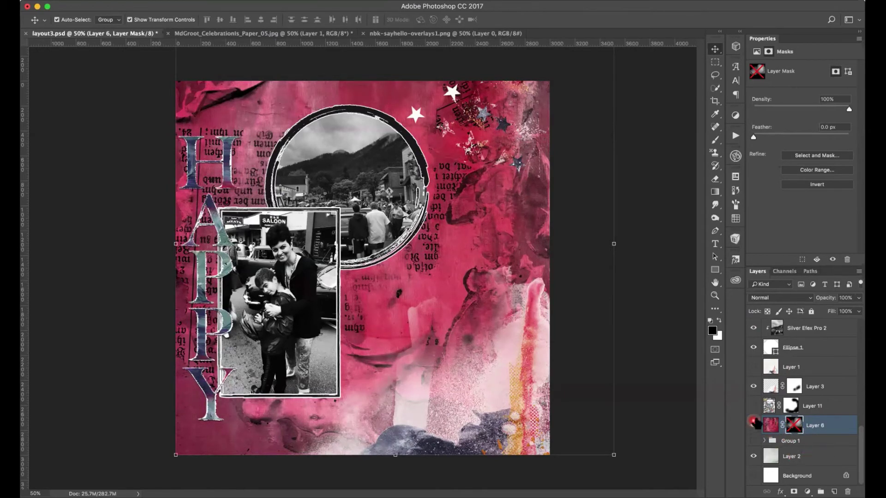
right_click(793, 425)
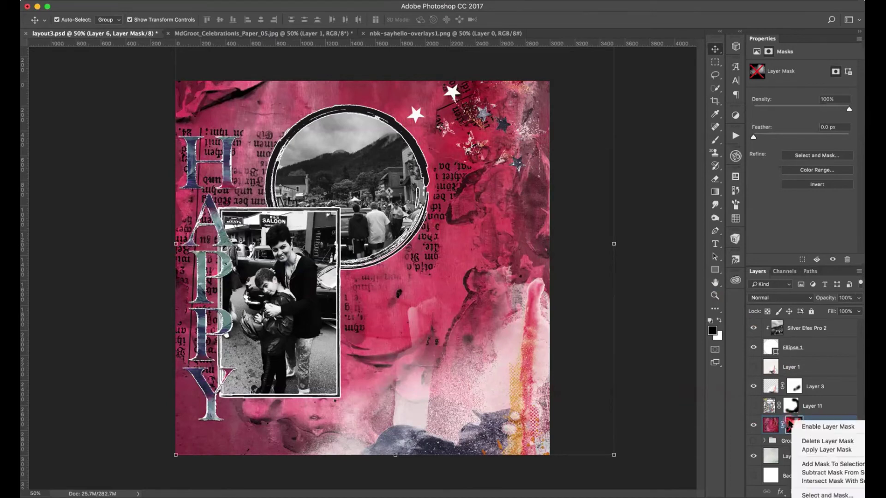
click(822, 428)
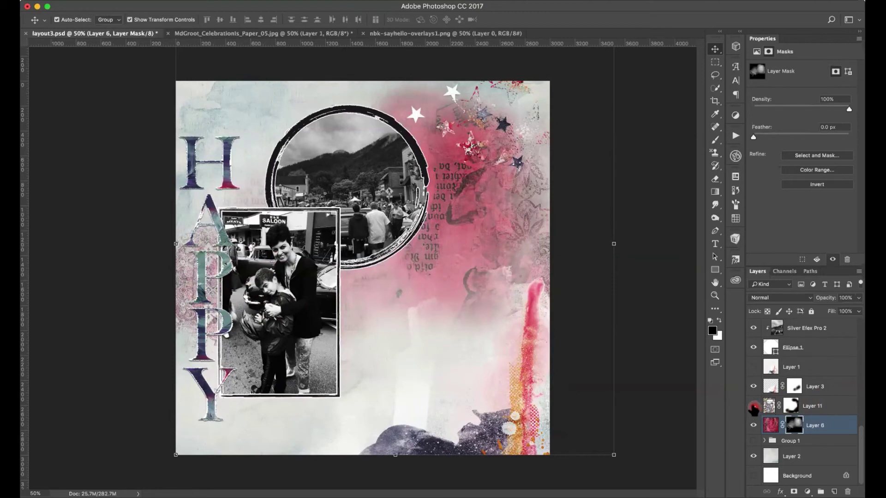
click(753, 406)
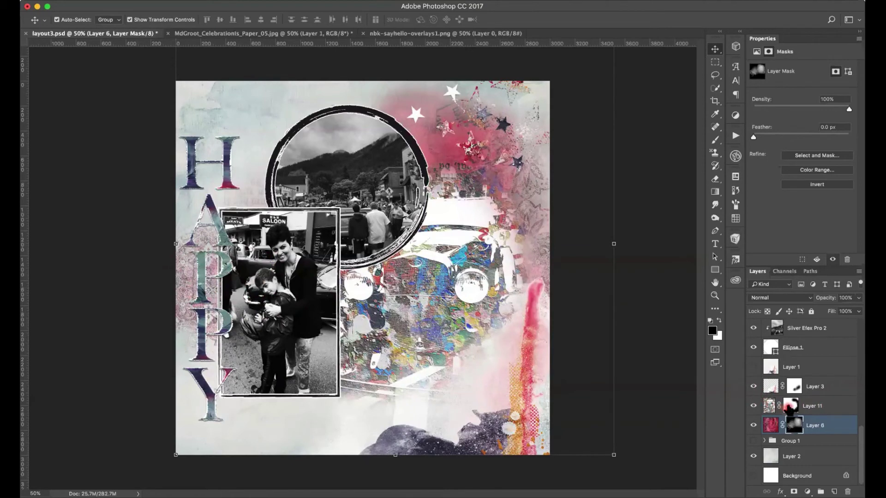
click(790, 406)
right_click(792, 403)
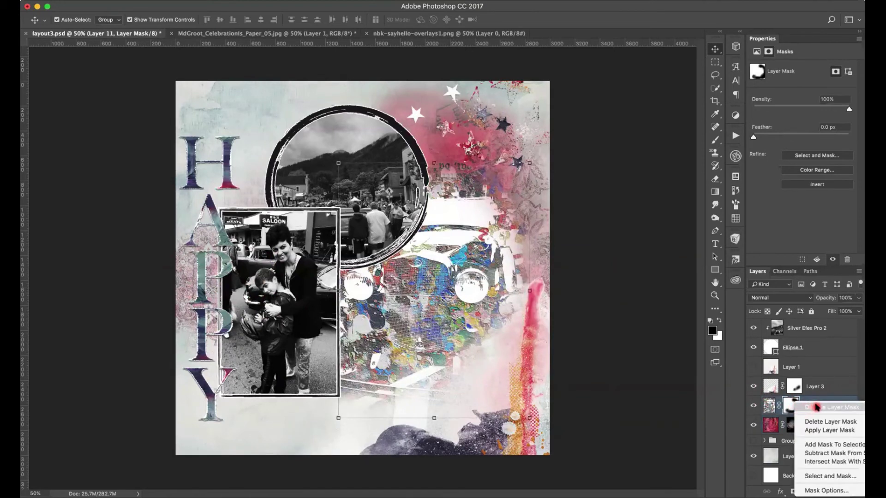
click(820, 407)
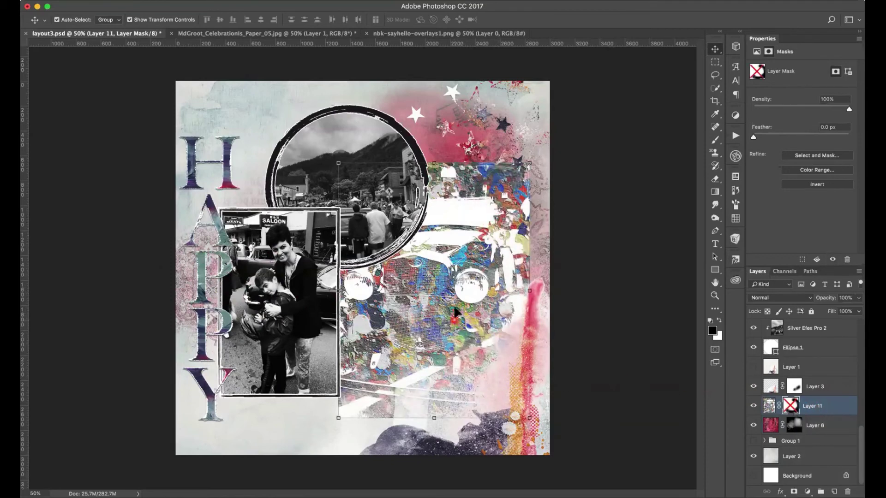
click(450, 254)
right_click(791, 406)
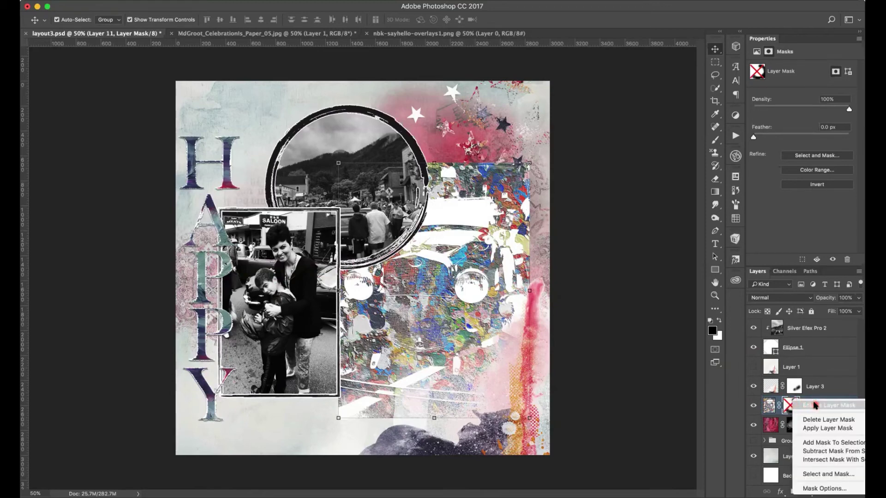
click(814, 405)
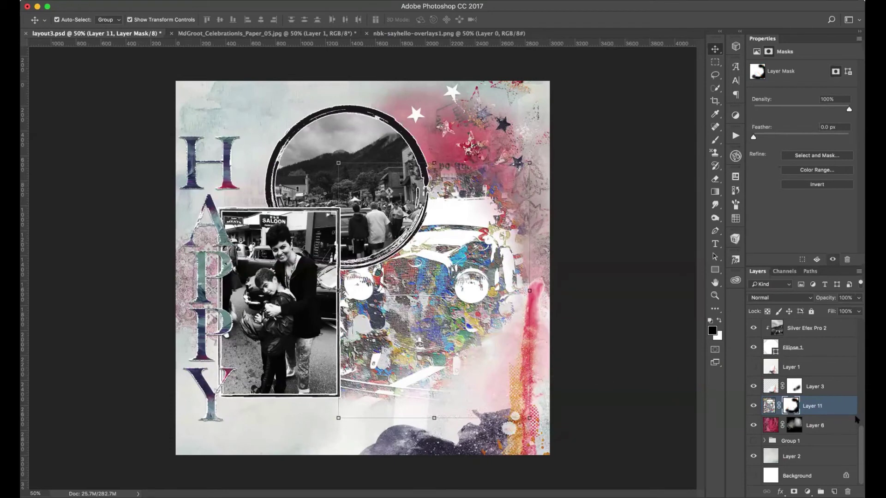
click(683, 385)
drag(860, 444, 858, 355)
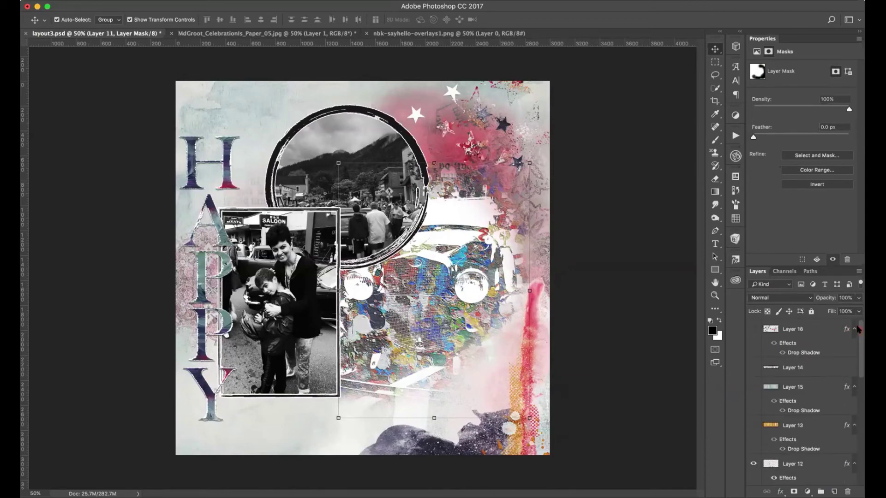
Step: Turn on Layers 16, 14, 15 and 13, compare the pink splatter, and save layout3.psd
click(753, 329)
drag(752, 368, 752, 425)
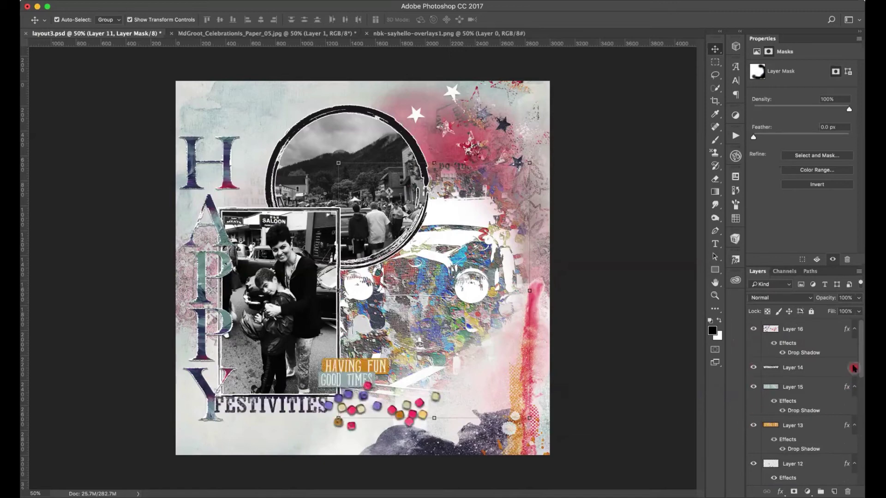
drag(860, 367, 855, 459)
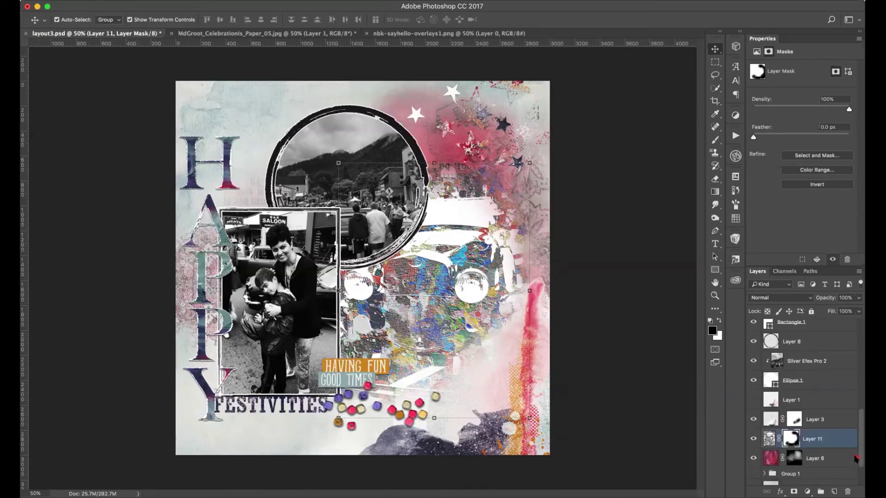
alt+click(763, 429)
click(808, 446)
click(63, 4)
click(107, 83)
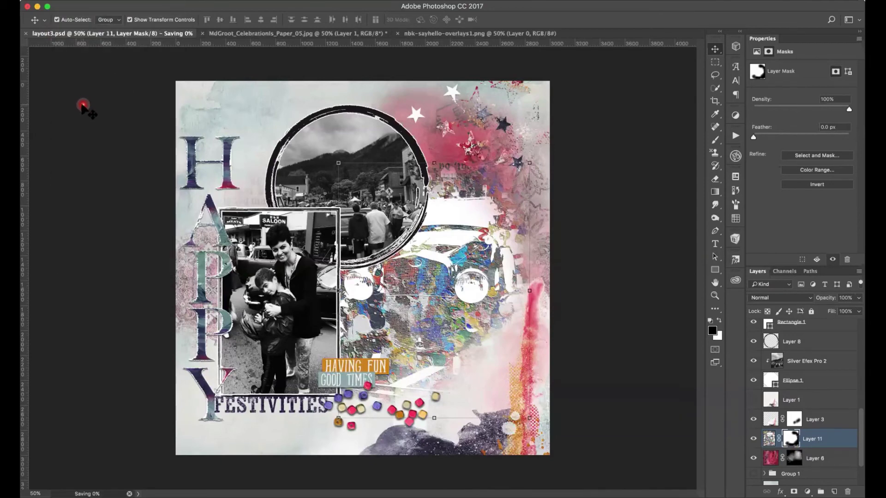
Step: Close the MdGroot paper document without saving its changes
click(224, 33)
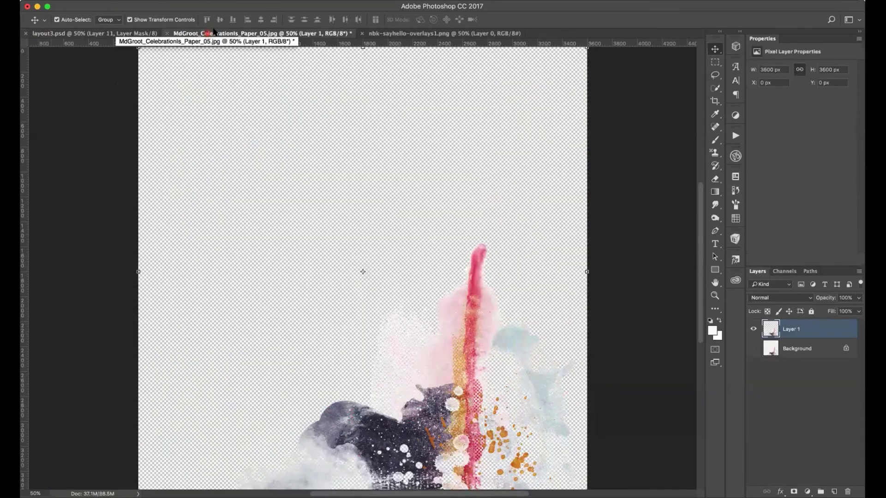
click(167, 33)
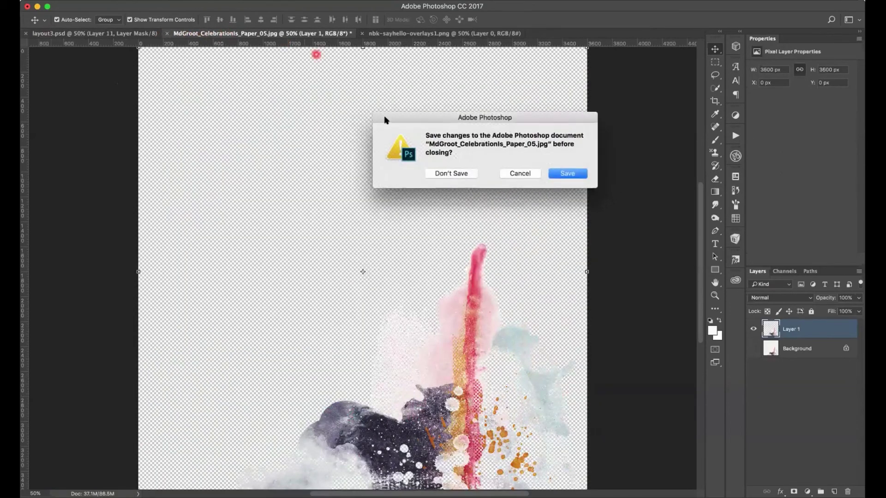
click(441, 174)
Step: Close the nbk-sayhello-overlays1.png overlay and bring up the New Document dialog
click(263, 33)
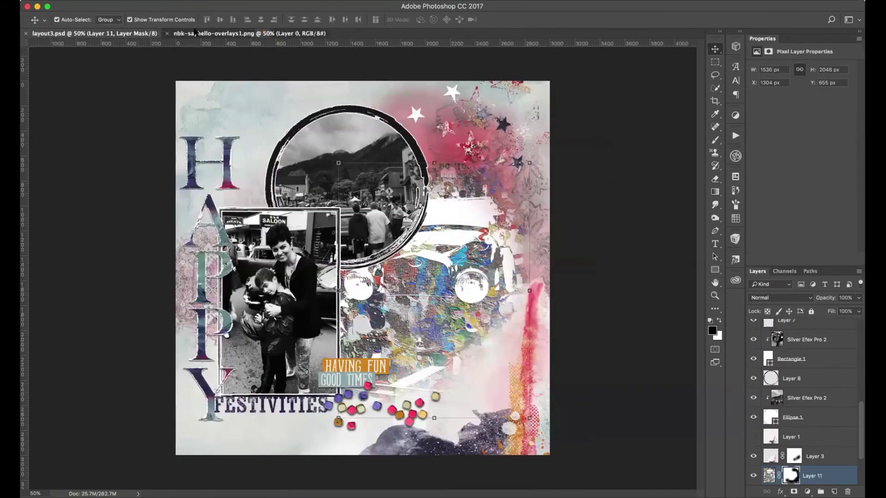
click(168, 34)
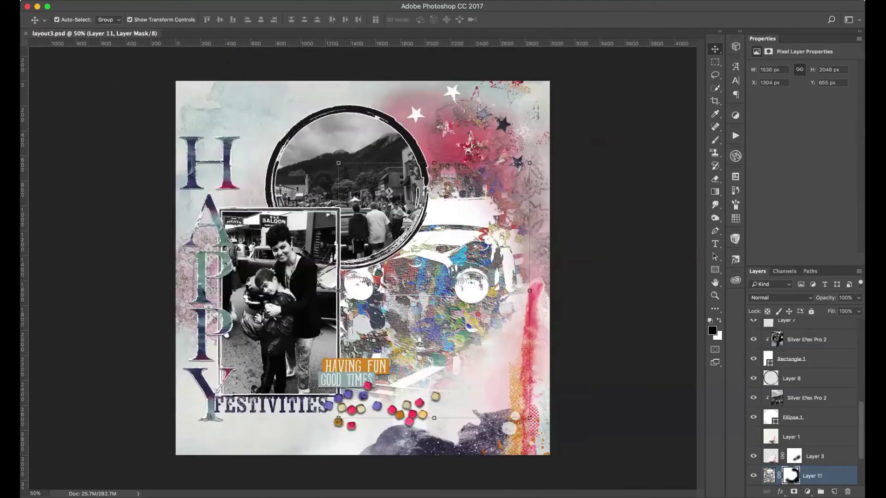
click(62, 0)
click(221, 60)
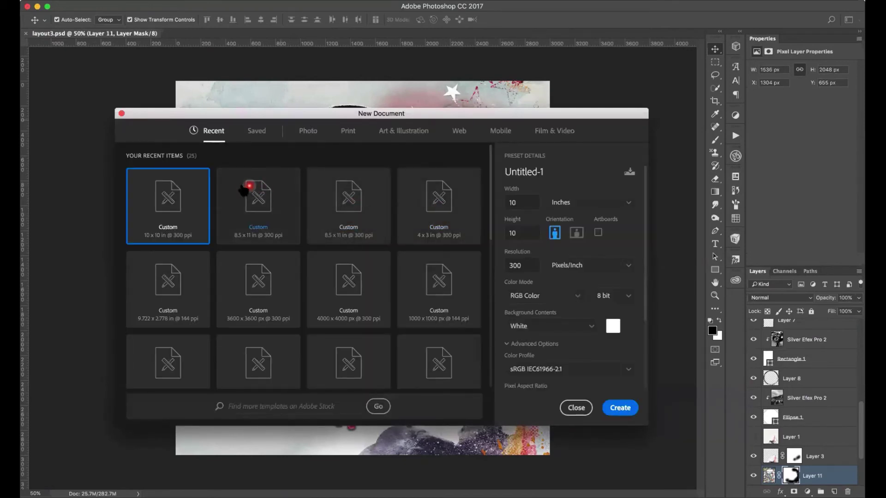
Step: Create the 10 x 10 in, 300 ppi Untitled-1 document
click(618, 408)
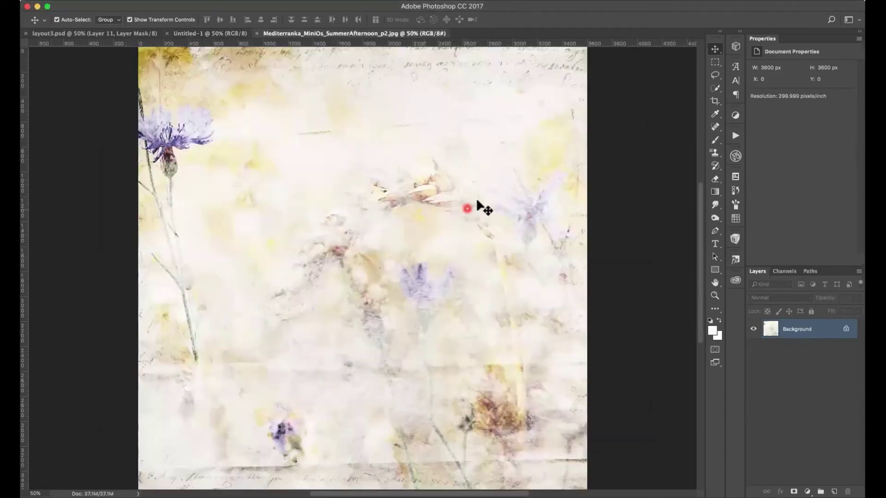
Step: Drop the floral paper into Untitled-1, scale it to 68.5% and centre it with a white border
drag(328, 131, 393, 200)
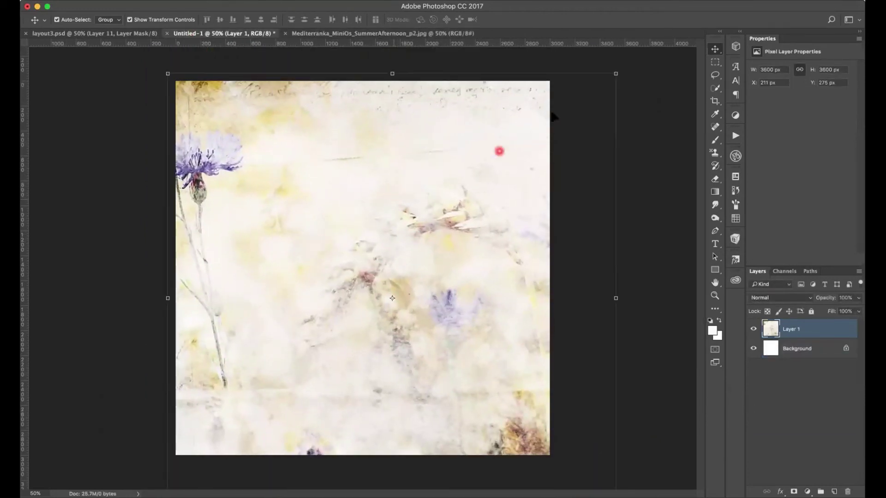
drag(618, 72, 462, 184)
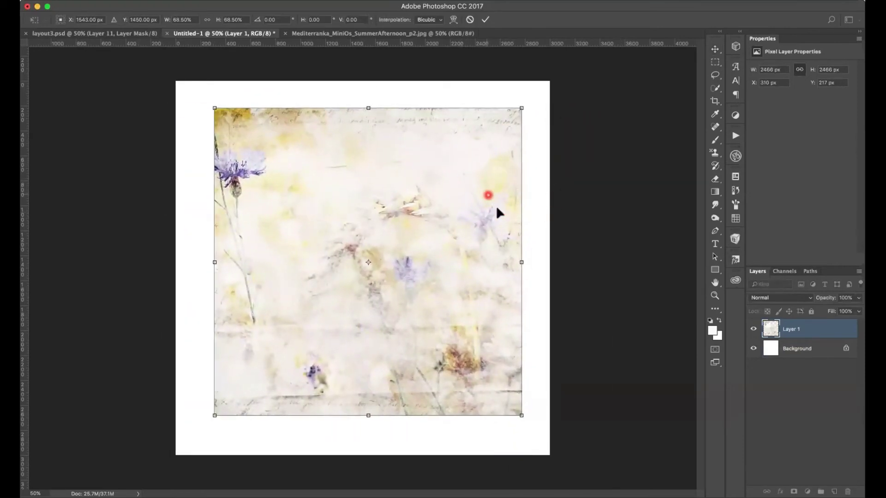
drag(441, 242, 451, 244)
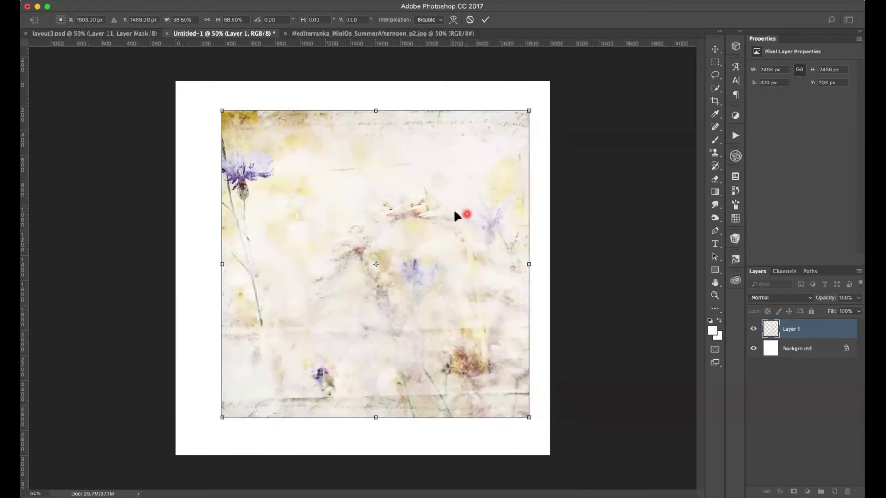
click(485, 19)
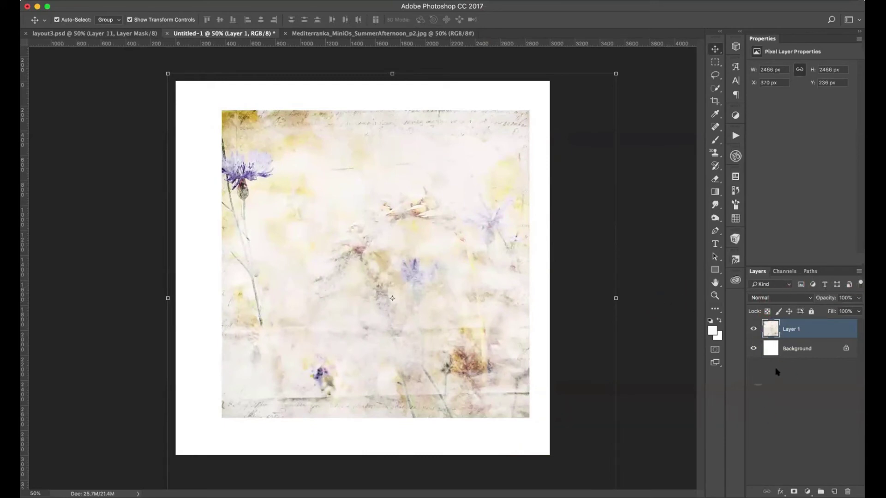
Step: Add a layer mask to Layer 1 and load a slightly smaller black brushmix-18 brush
click(793, 492)
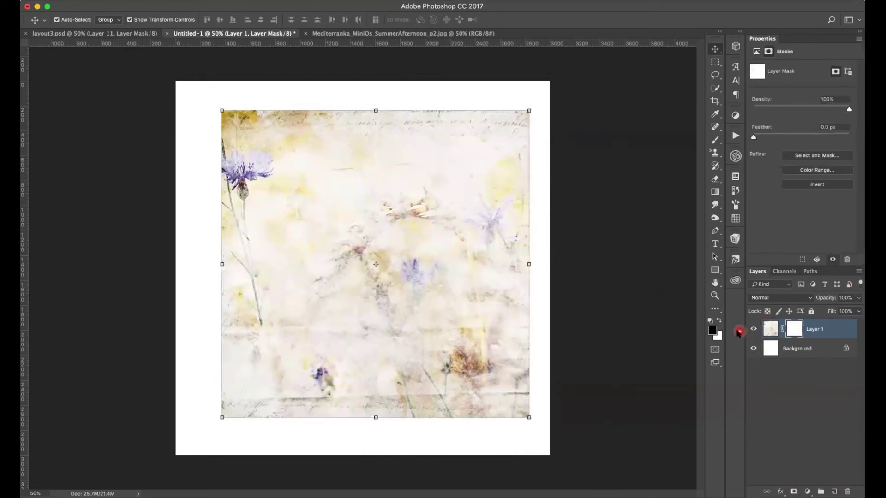
click(717, 320)
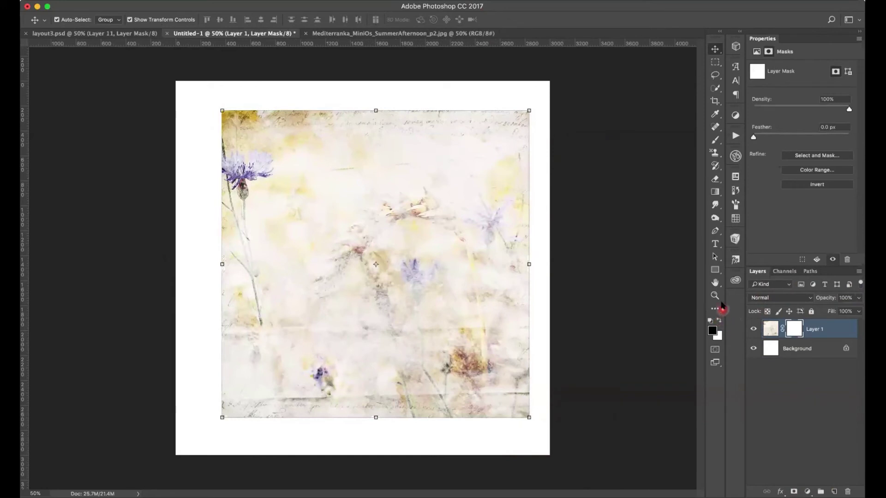
click(735, 239)
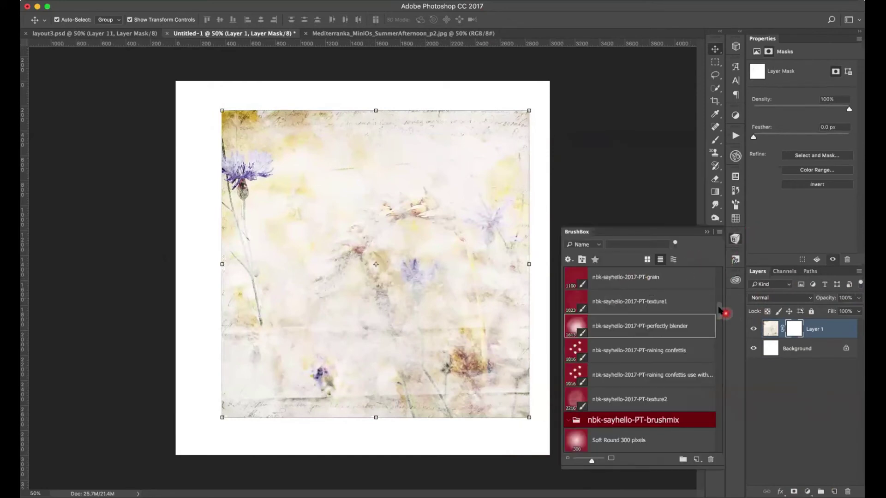
scroll(718, 311, up, 10)
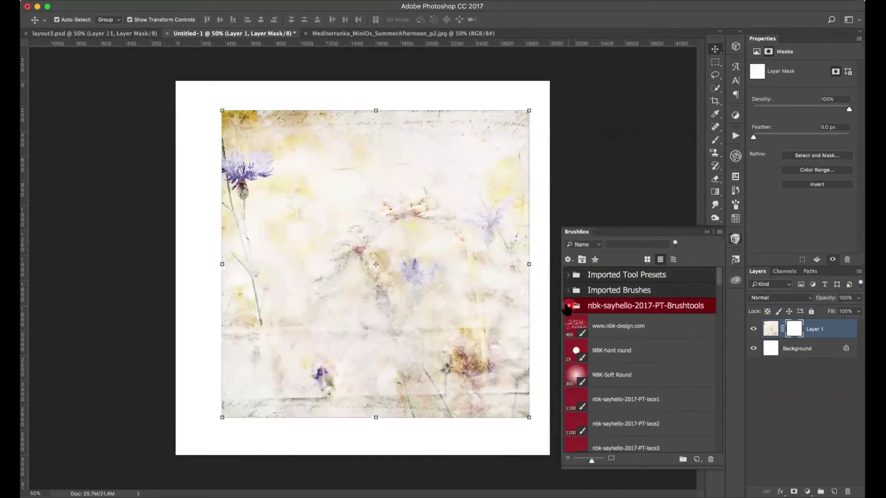
click(568, 306)
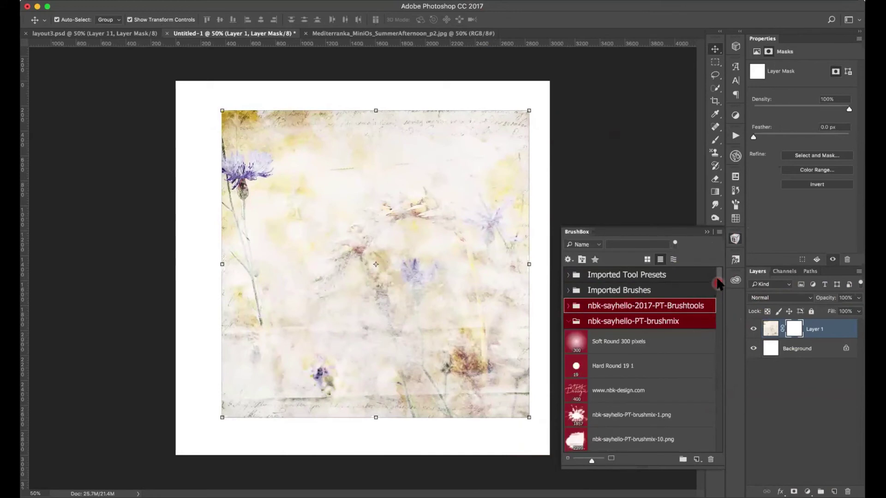
drag(719, 284, 721, 321)
click(629, 374)
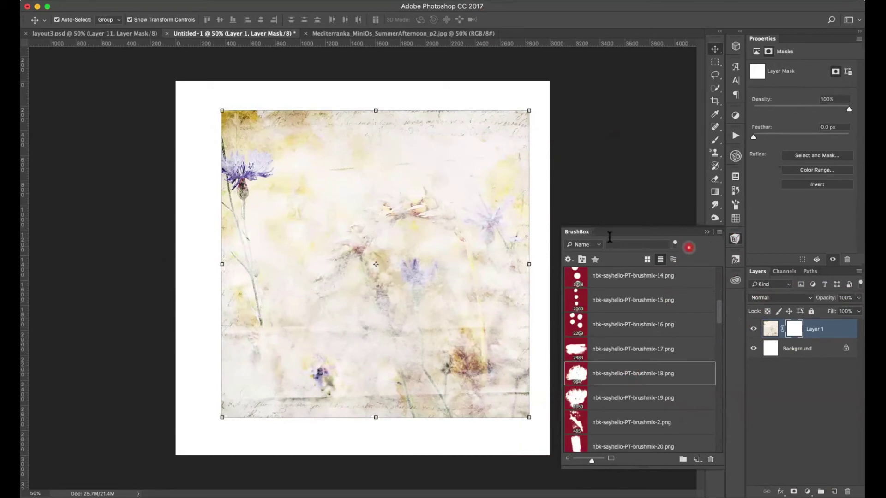
click(706, 233)
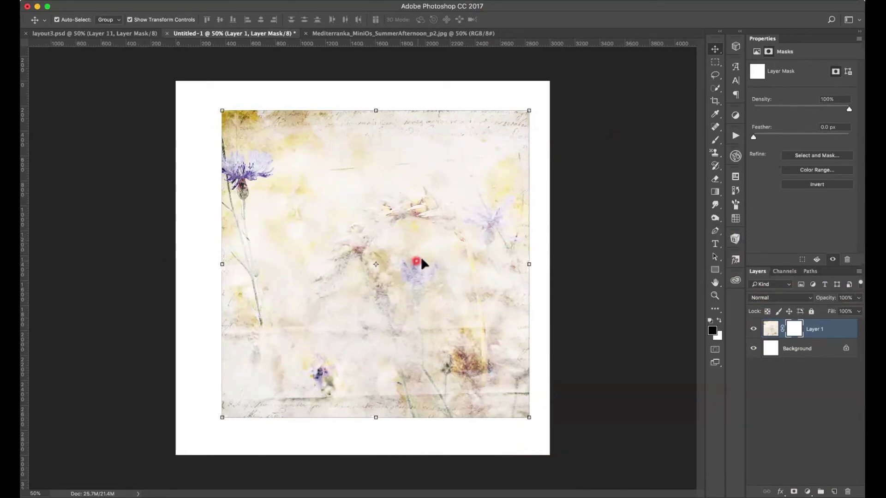
click(715, 139)
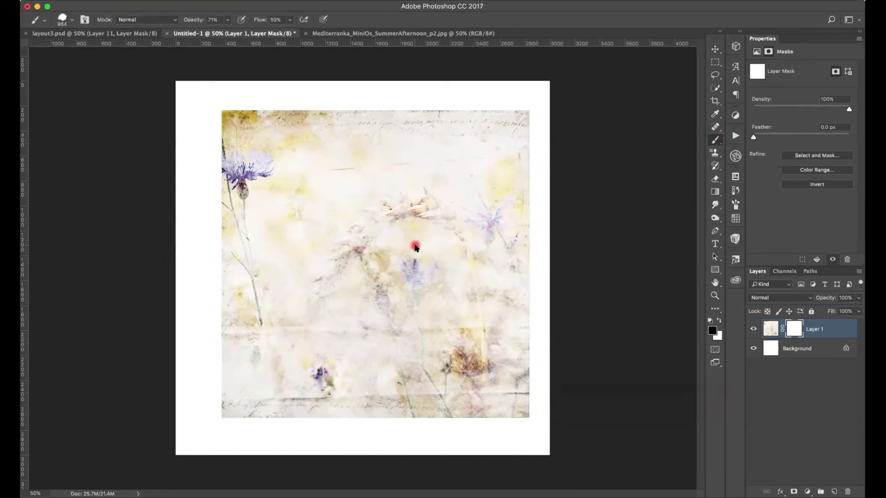
key(bracketleft)
Step: Paint a first fade on the mask, trying 71% brush opacity before returning to 100%
drag(346, 253, 368, 255)
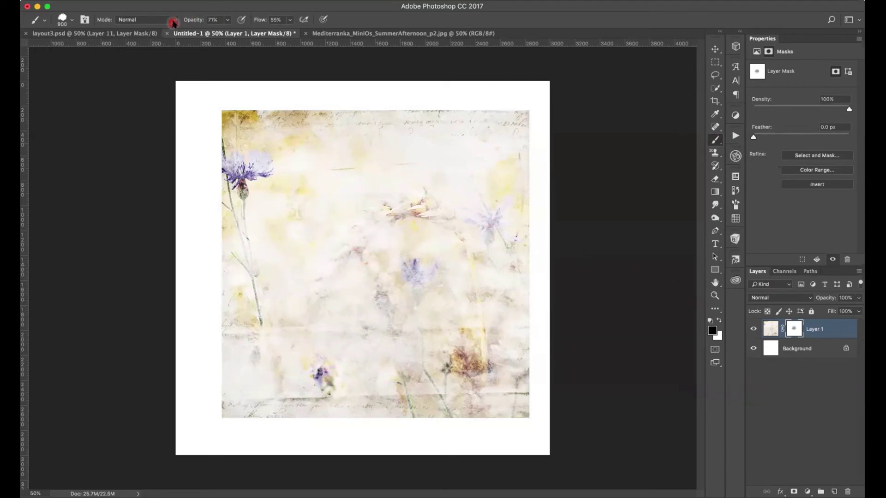
click(289, 20)
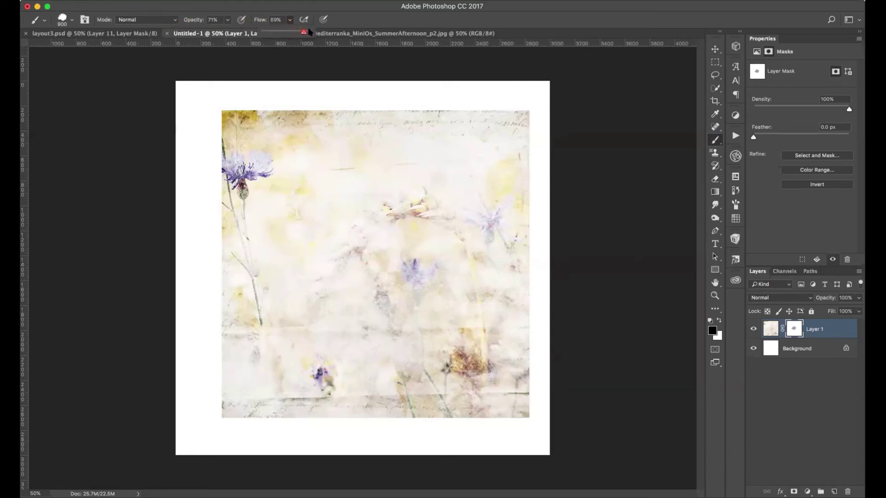
click(226, 20)
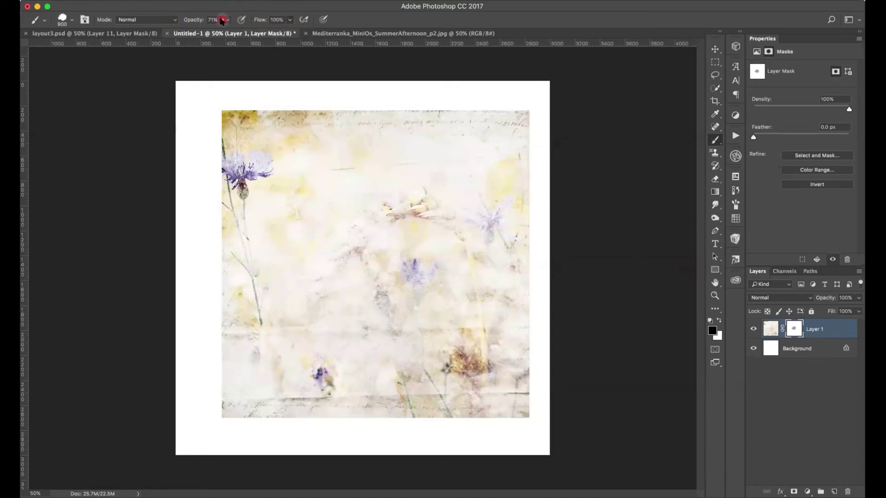
click(227, 20)
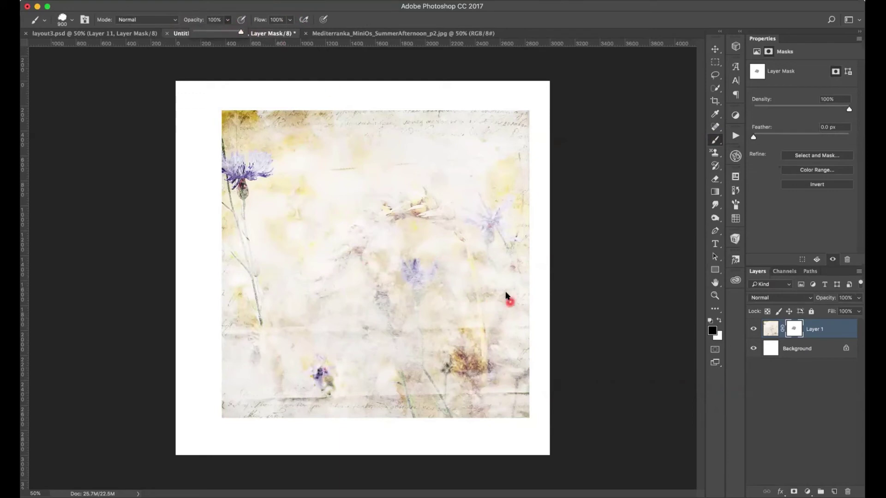
key(7)
key(1)
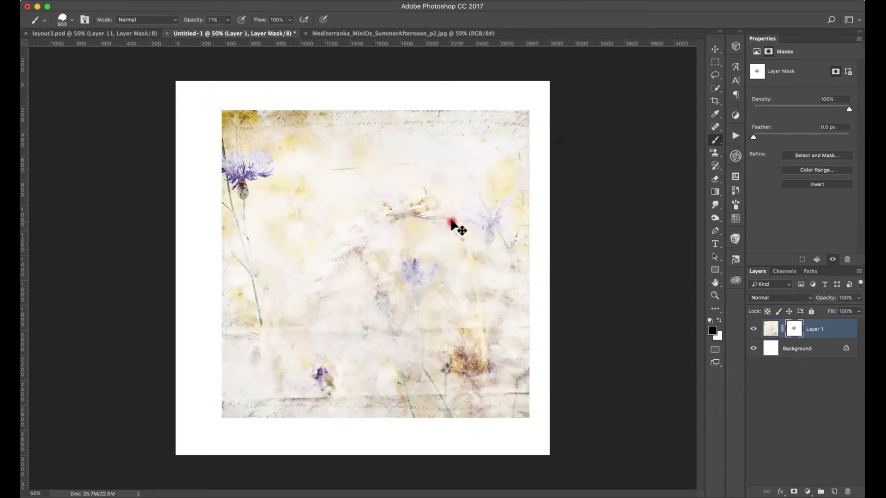
key(0)
Step: Fade the paper's top-right corner, right edge, bottom edge and left flowers into white
click(508, 132)
mouse_move(508, 133)
mouse_down()
mouse_move(550, 193)
mouse_move(548, 296)
mouse_up()
click(290, 19)
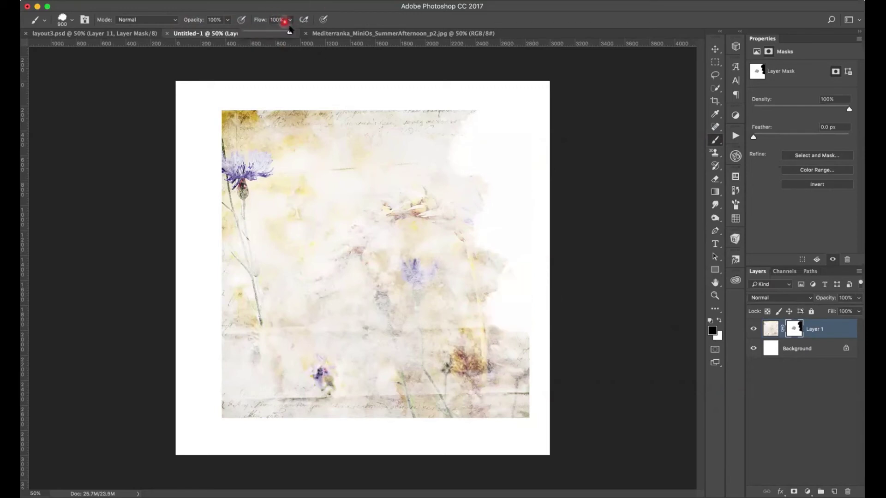
drag(490, 388, 492, 389)
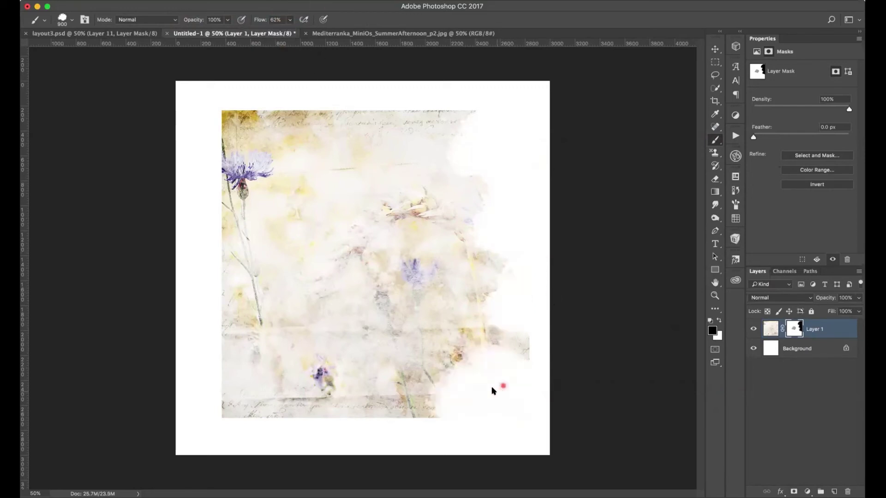
mouse_move(405, 396)
mouse_down()
mouse_move(217, 387)
mouse_move(223, 357)
mouse_up()
mouse_move(228, 154)
mouse_down()
mouse_move(229, 124)
mouse_move(200, 100)
mouse_up()
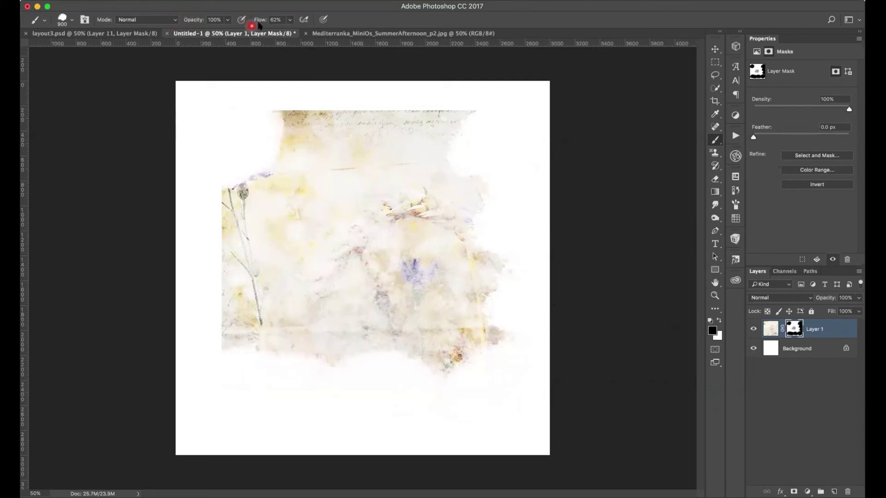
Step: Fade the top handwriting, left stem and remaining edges, leaving a soft central patch
click(227, 20)
mouse_move(378, 179)
mouse_down()
mouse_move(336, 130)
mouse_move(289, 122)
mouse_move(462, 119)
mouse_up()
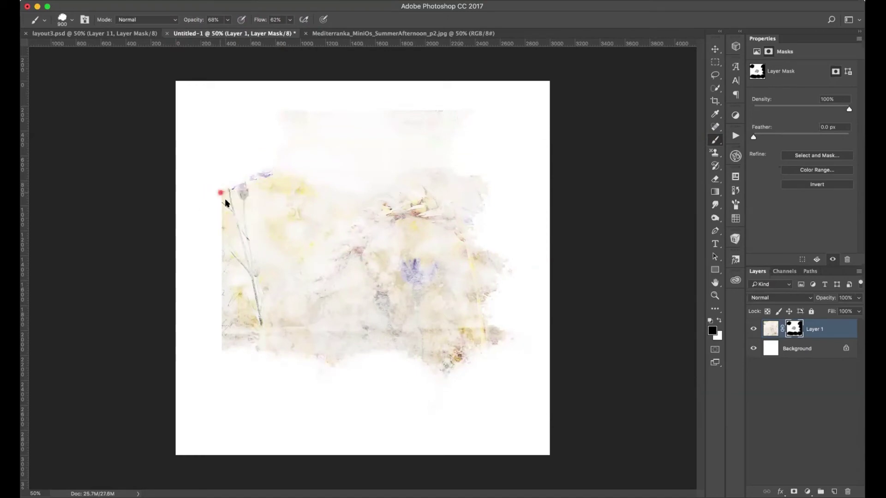
mouse_move(225, 199)
mouse_down()
mouse_move(200, 323)
mouse_move(223, 316)
mouse_move(199, 341)
mouse_move(174, 244)
mouse_move(188, 227)
mouse_up()
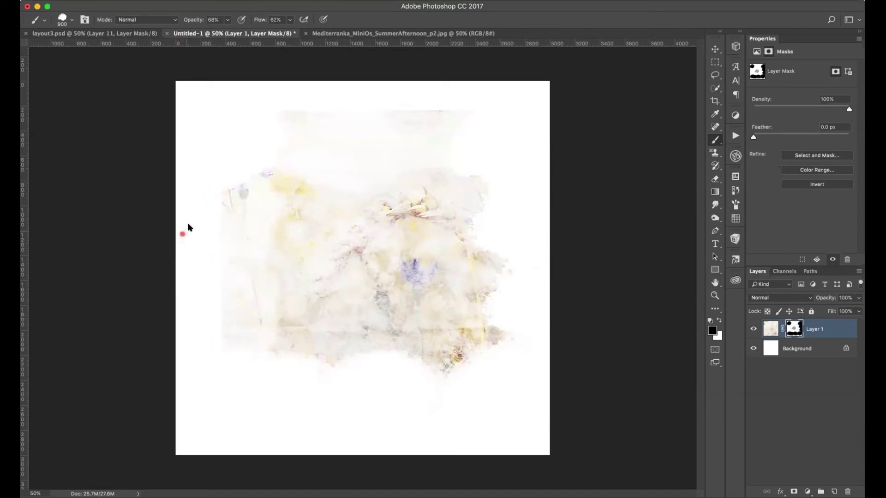
drag(207, 187, 189, 276)
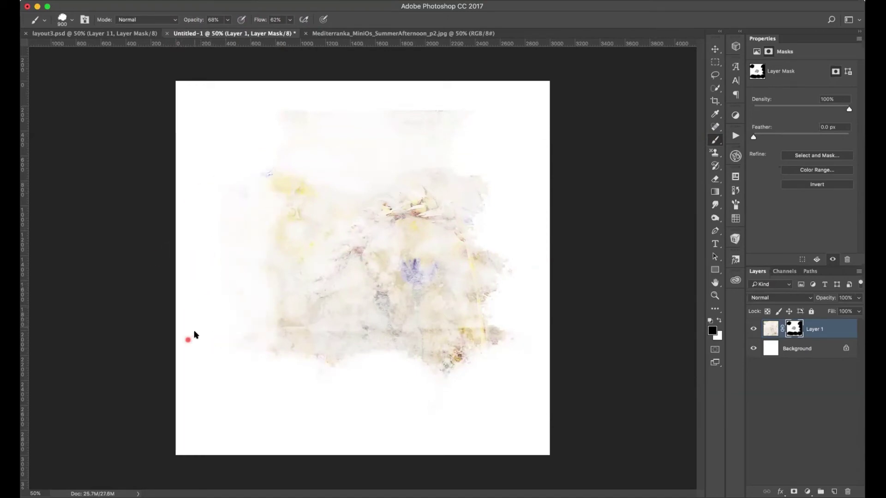
mouse_move(194, 335)
mouse_down()
mouse_move(247, 298)
mouse_move(360, 125)
mouse_move(273, 105)
mouse_move(381, 90)
mouse_move(508, 92)
mouse_move(579, 171)
mouse_move(466, 312)
mouse_move(329, 380)
mouse_move(456, 364)
mouse_move(497, 162)
mouse_move(252, 119)
mouse_move(194, 138)
mouse_move(167, 161)
mouse_move(176, 162)
mouse_move(165, 187)
mouse_move(178, 221)
mouse_up()
mouse_move(174, 287)
mouse_down()
mouse_move(532, 131)
mouse_move(278, 364)
mouse_move(221, 373)
mouse_move(445, 256)
mouse_move(599, 116)
mouse_up()
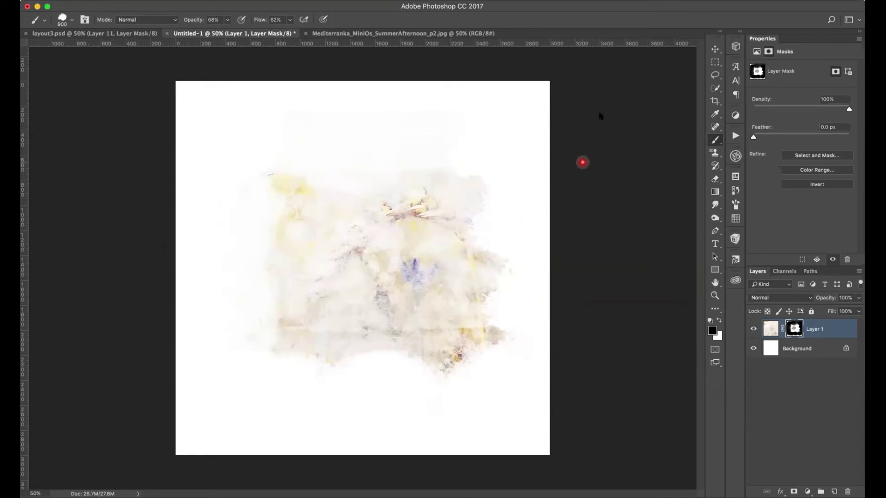
Step: Close the paper source and drag the el9.png postcard onto Untitled-1 as Layer 2
click(352, 34)
click(306, 34)
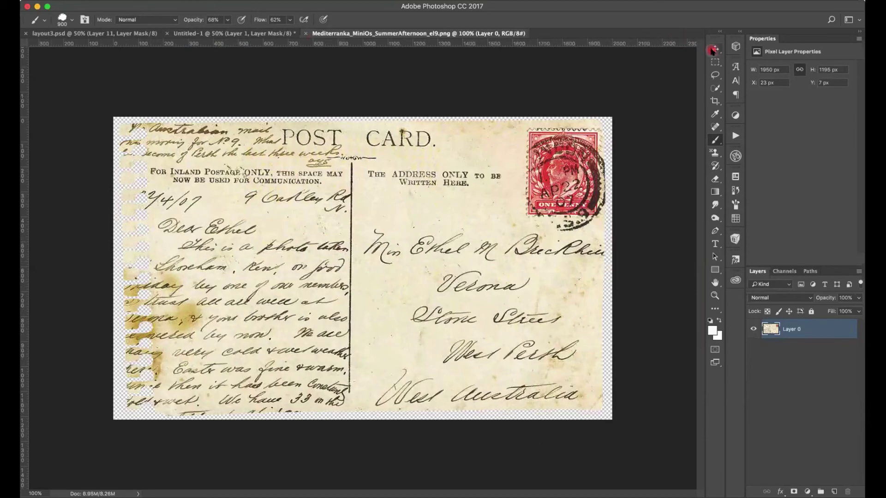
click(715, 49)
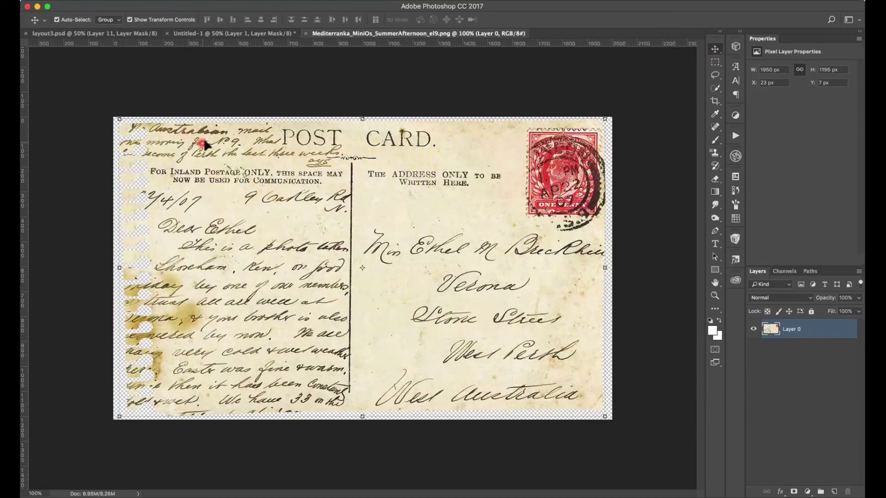
drag(183, 131, 213, 71)
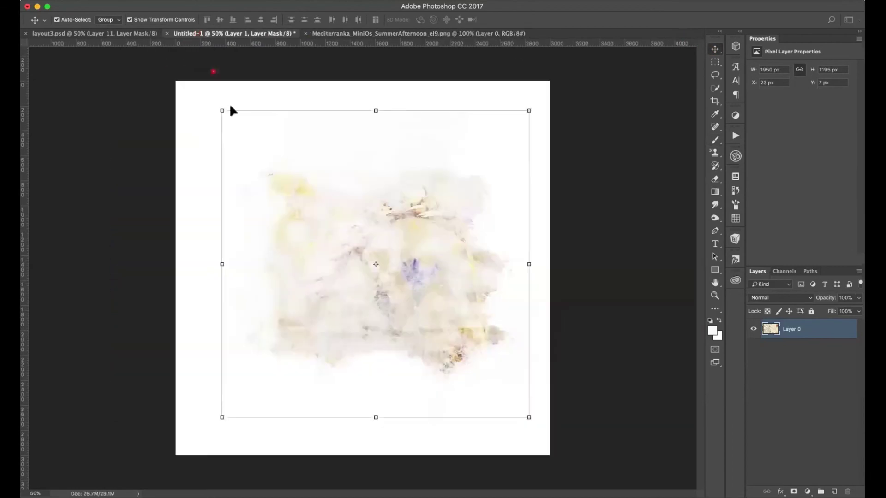
drag(312, 218, 387, 230)
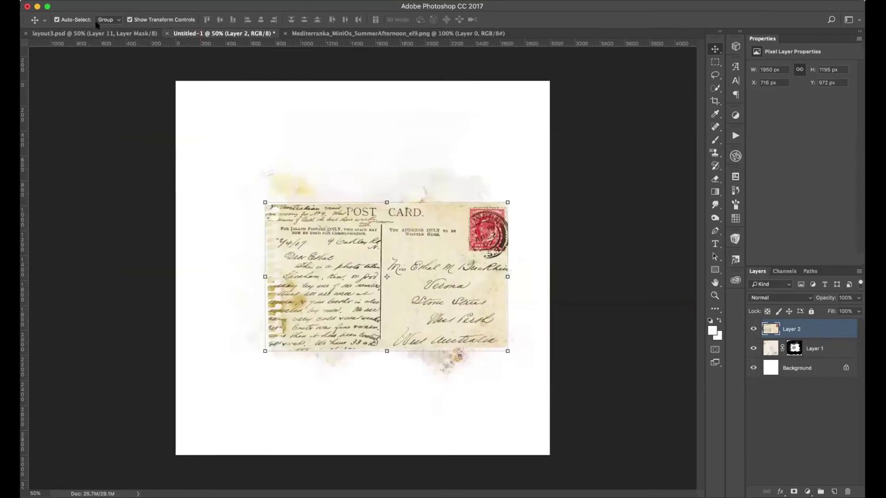
Step: Close layout3, nudge the postcard up and right, and set its blend mode to Color Burn
click(45, 33)
click(25, 33)
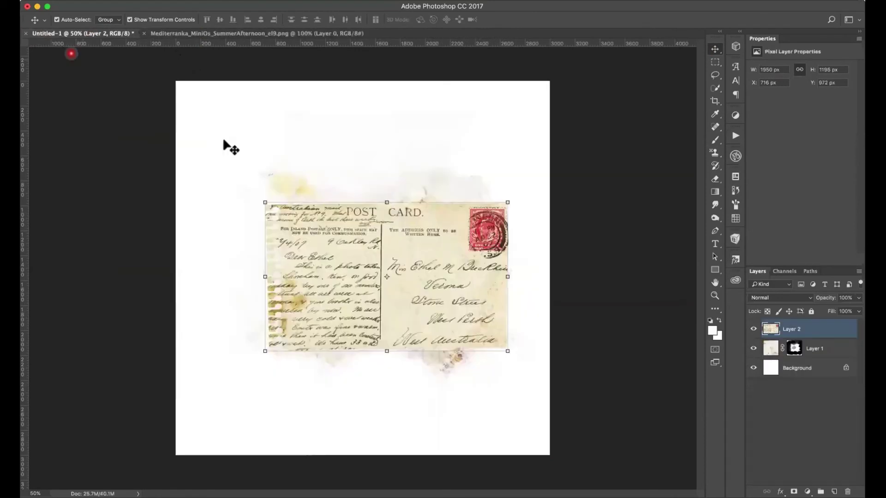
drag(439, 263, 453, 256)
click(788, 298)
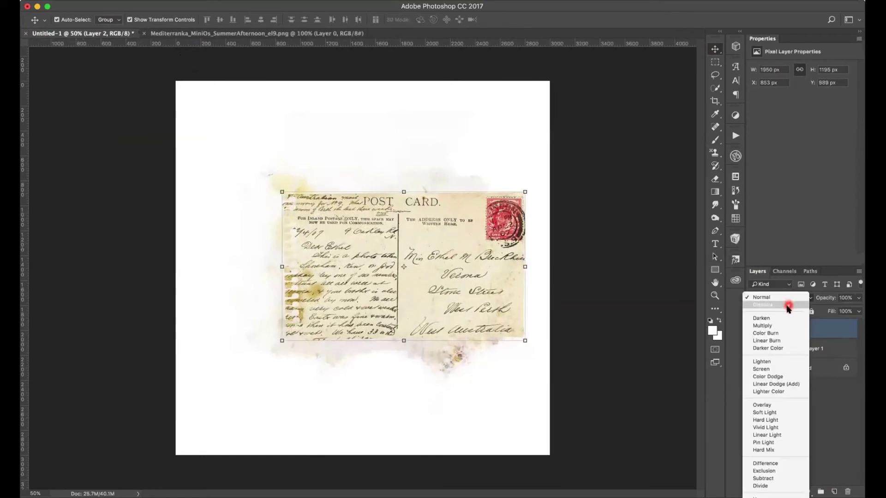
click(787, 338)
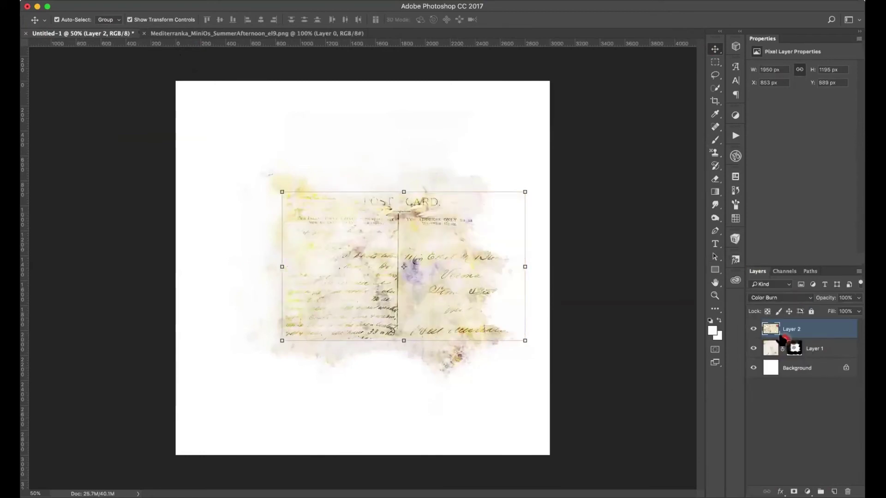
Step: Clip the postcard to the masked paper layer and lower its opacity to 63%
drag(778, 338, 801, 353)
alt+click(788, 338)
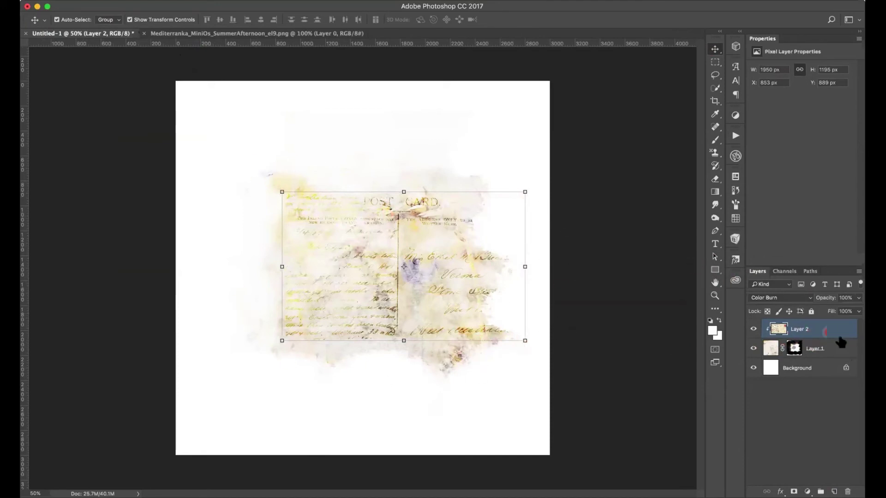
click(846, 312)
mouse_move(846, 312)
mouse_down()
mouse_move(854, 310)
mouse_move(835, 312)
mouse_move(856, 313)
mouse_move(839, 311)
mouse_up()
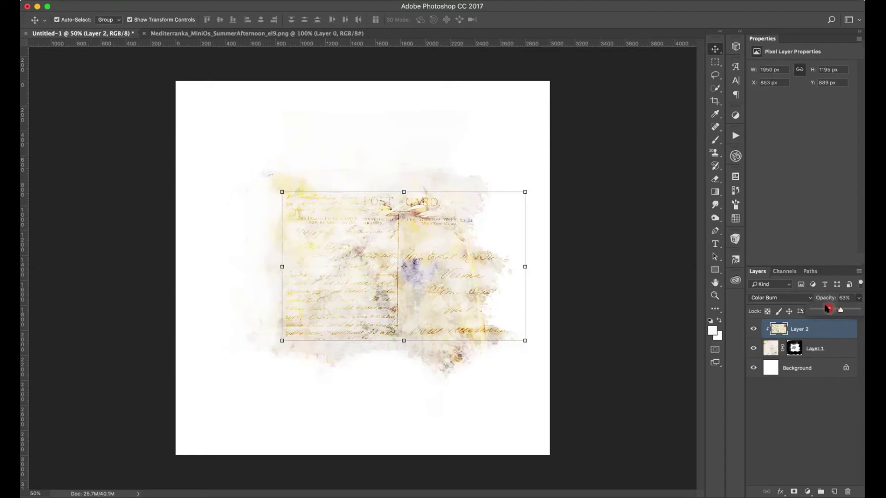
mouse_move(636, 336)
mouse_down()
mouse_move(668, 317)
mouse_move(639, 486)
mouse_up()
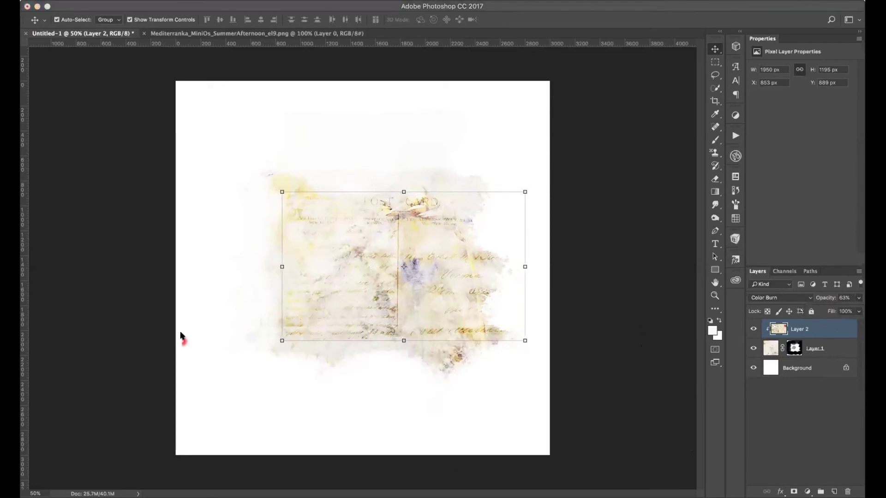
mouse_move(180, 337)
mouse_down()
mouse_move(172, 348)
mouse_move(158, 330)
mouse_move(313, 406)
mouse_move(387, 383)
mouse_move(368, 359)
mouse_up()
click(675, 223)
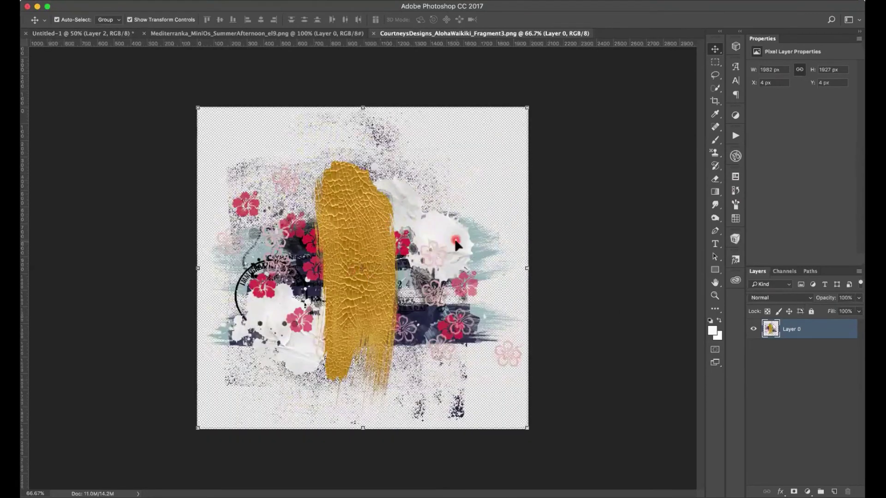
Step: Bring the Aloha fragment in as Layer 3, close the source tabs, and scale it to 1364 x 1326 px over the postcard
drag(345, 186, 290, 95)
click(144, 33)
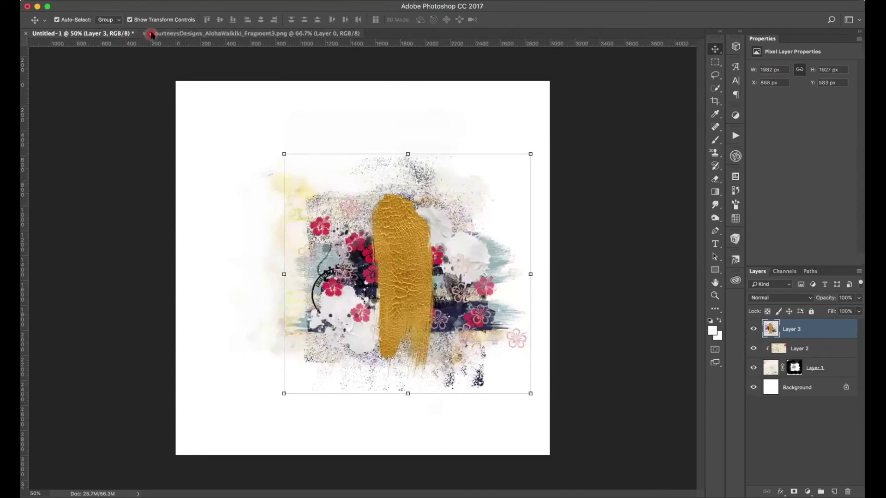
click(143, 33)
drag(530, 153, 425, 247)
drag(403, 318, 462, 258)
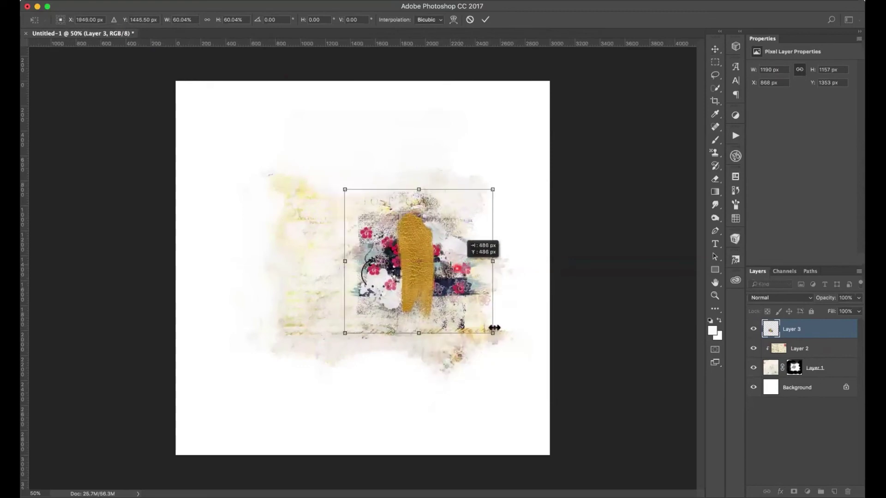
drag(493, 332, 526, 361)
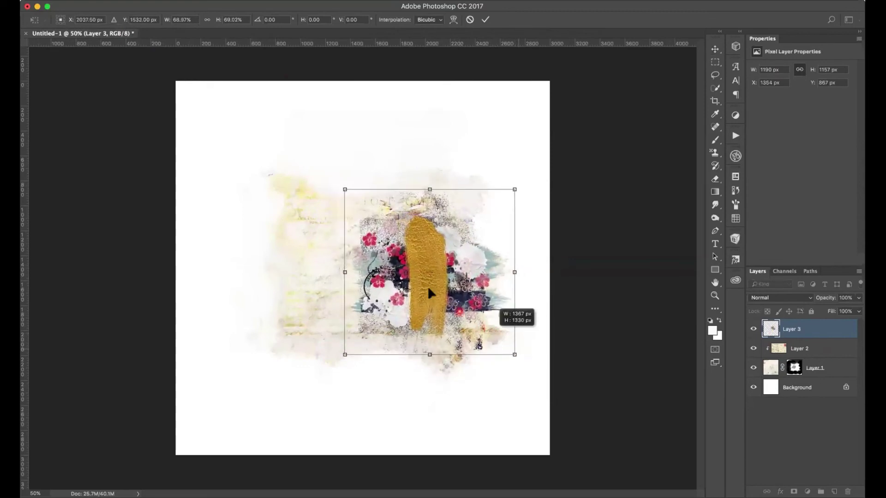
drag(427, 290, 440, 293)
drag(428, 240, 427, 239)
click(485, 19)
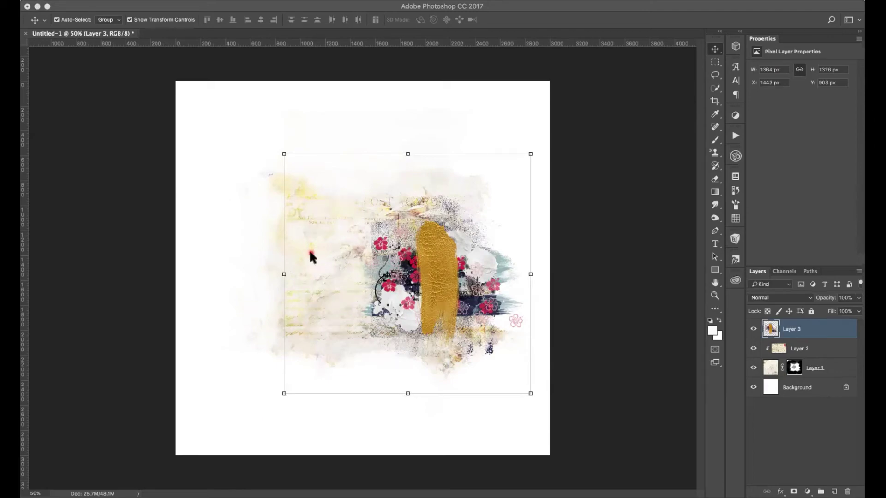
Step: In Bridge, browse the Mediterranka_MiniOs_SummerAfternoon folder and drag the el2 cornflower stem toward Photoshop
key(super+Tab)
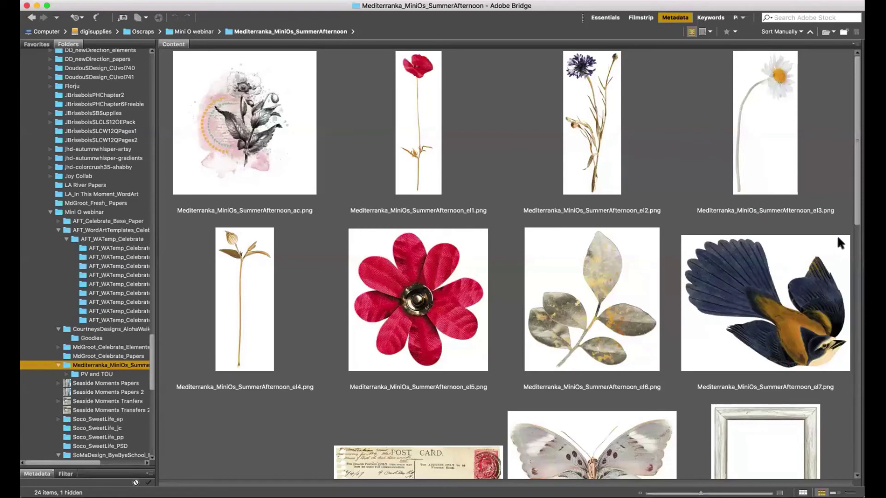
drag(857, 193, 858, 237)
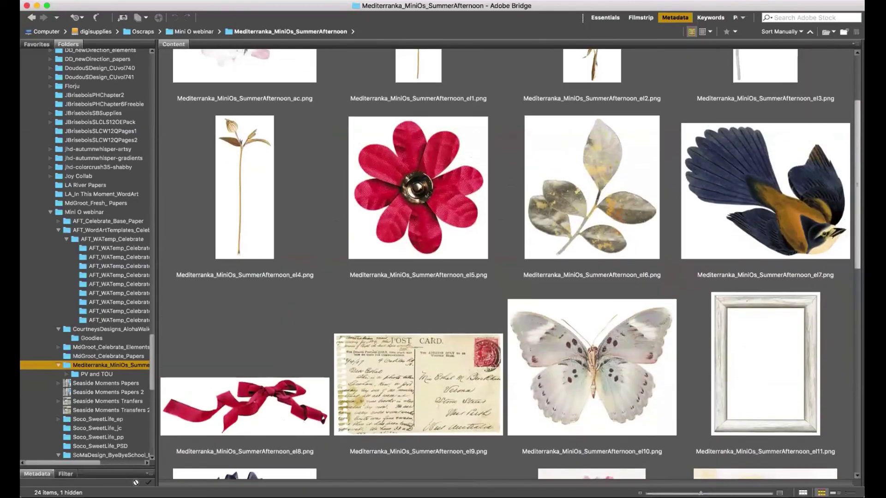
scroll(510, 264, down, 8)
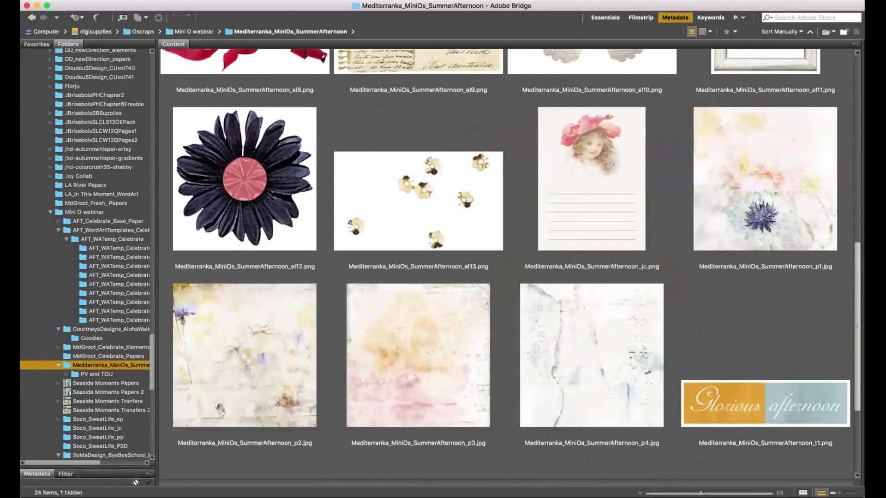
scroll(510, 264, down, 5)
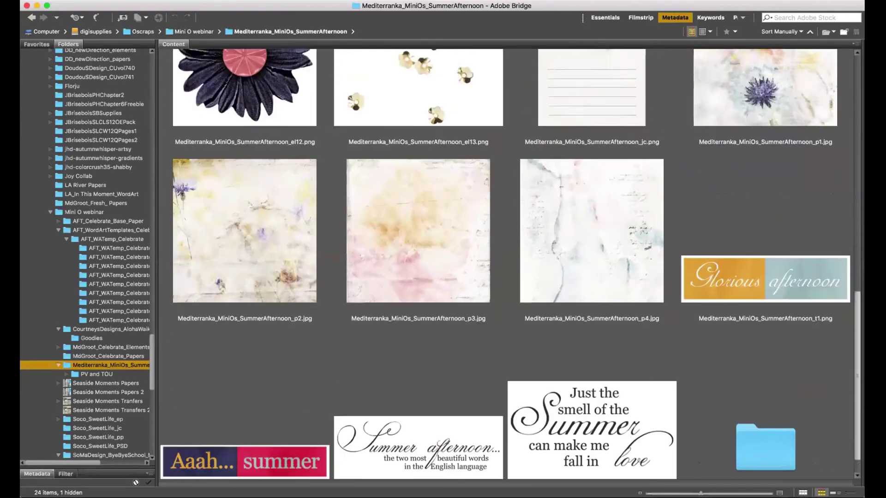
scroll(510, 264, up, 8)
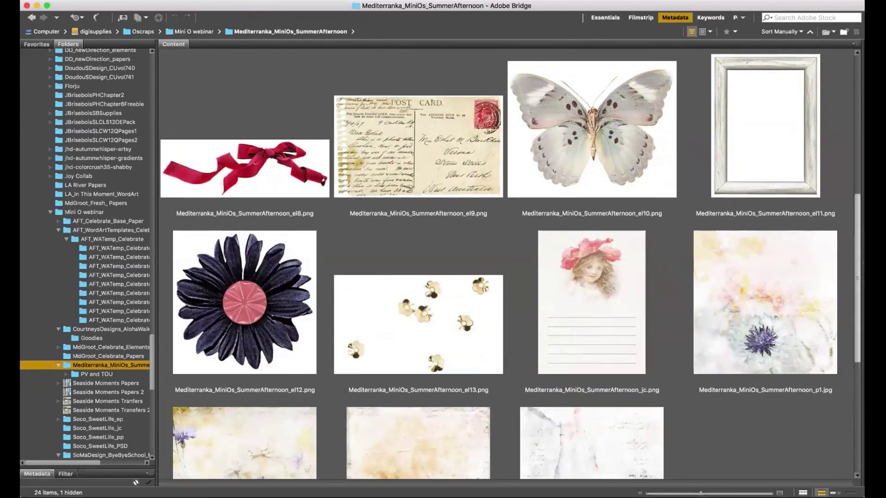
drag(854, 311, 838, 183)
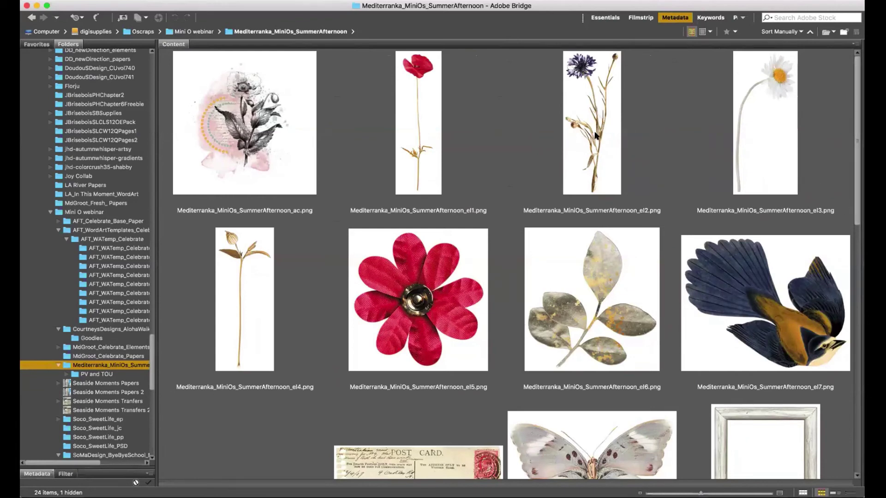
drag(595, 135, 454, 305)
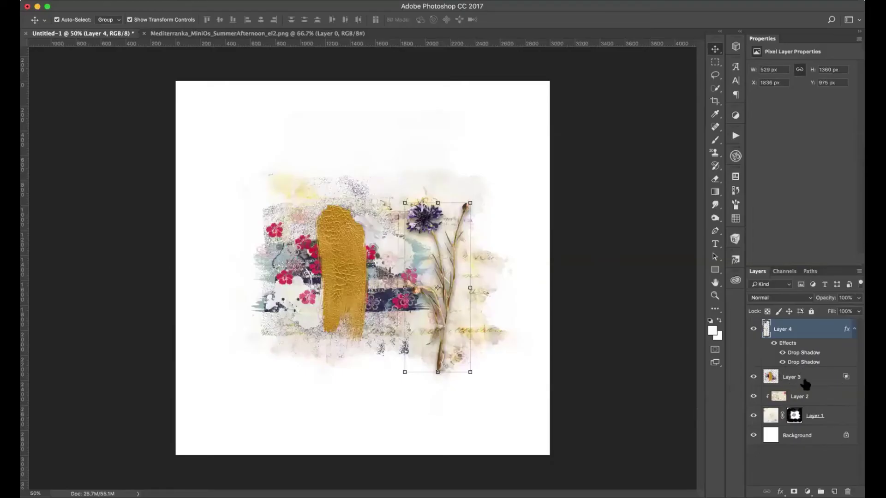
Step: Hide the cornflower and check the gold-and-floral paper's blending options and the script paper beneath
click(798, 383)
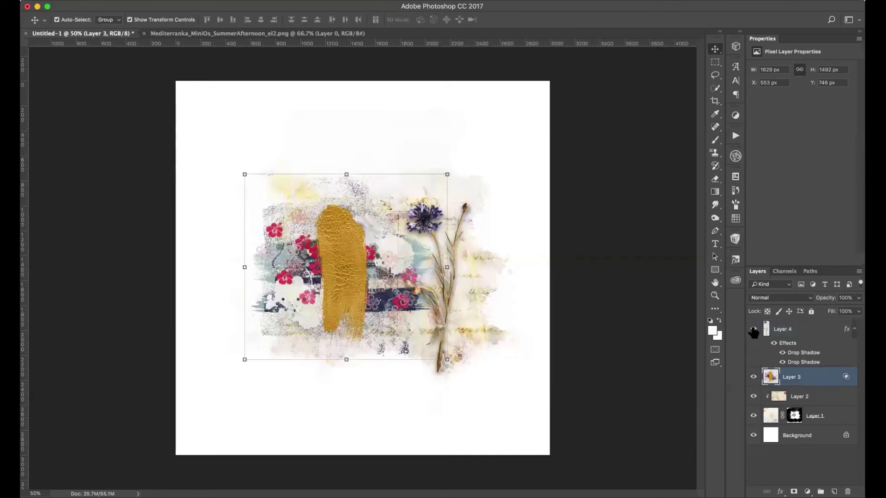
click(753, 329)
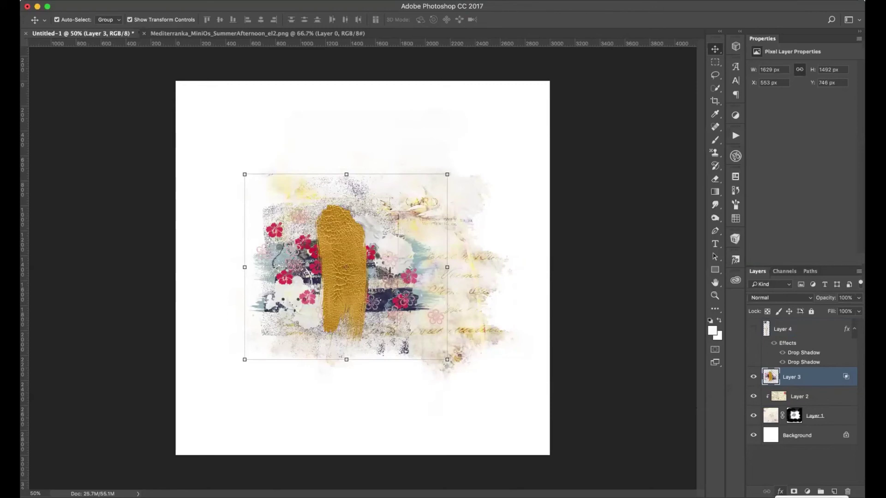
click(780, 491)
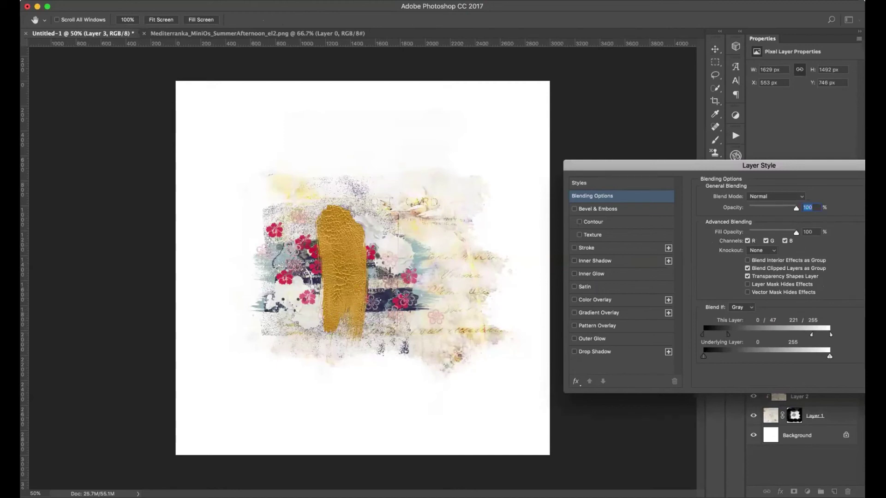
key(Return)
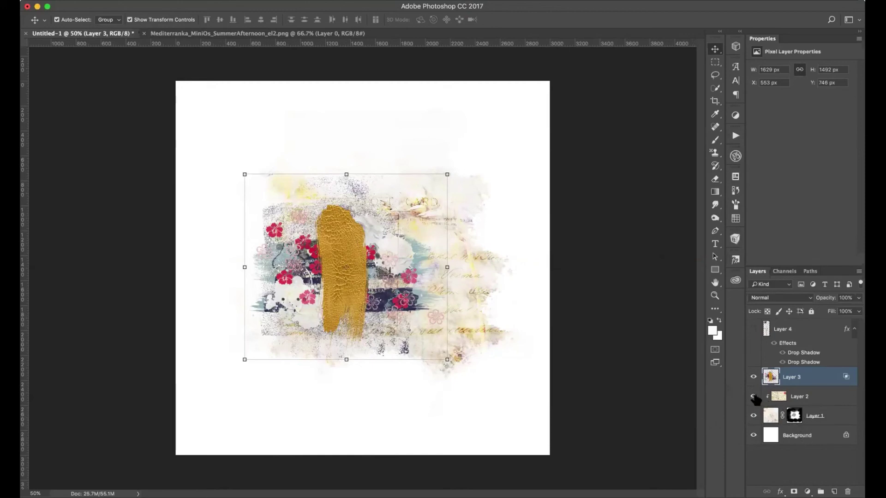
click(754, 377)
click(753, 397)
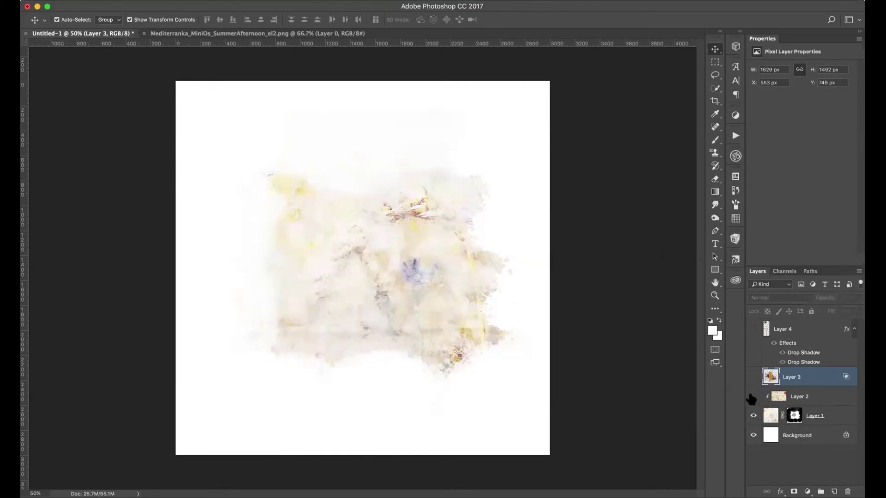
click(753, 396)
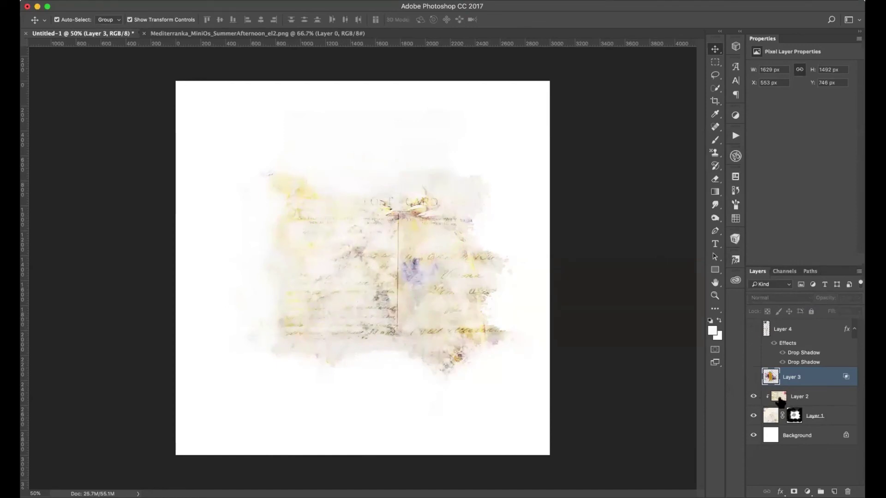
click(753, 377)
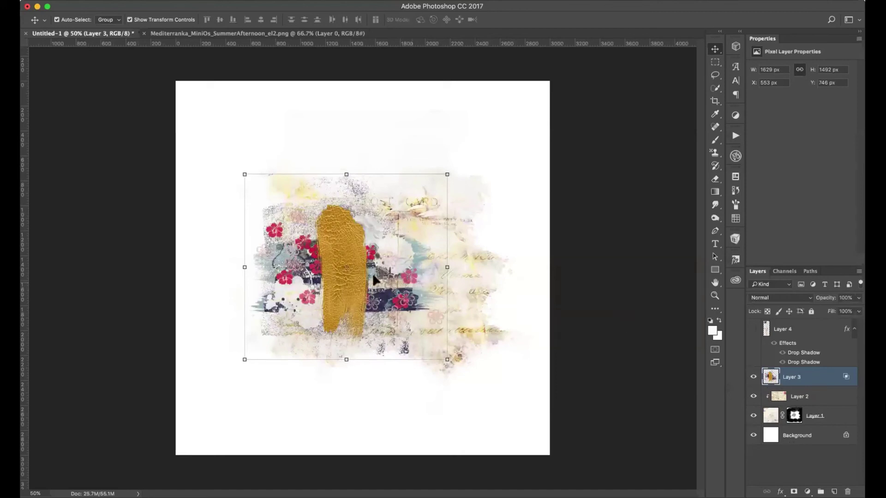
Step: Raise Layer 3's This Layer black Blend If slider from 55 to 68, then show the cornflower
double_click(847, 377)
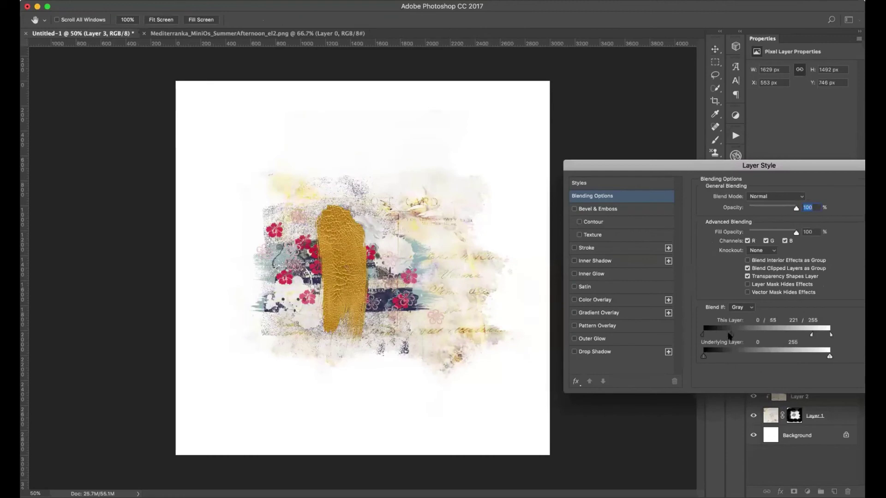
drag(729, 336, 736, 327)
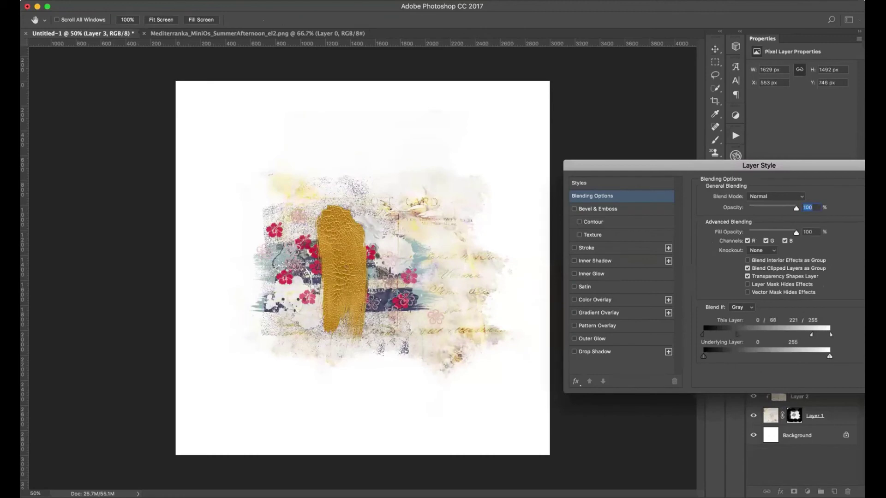
key(Return)
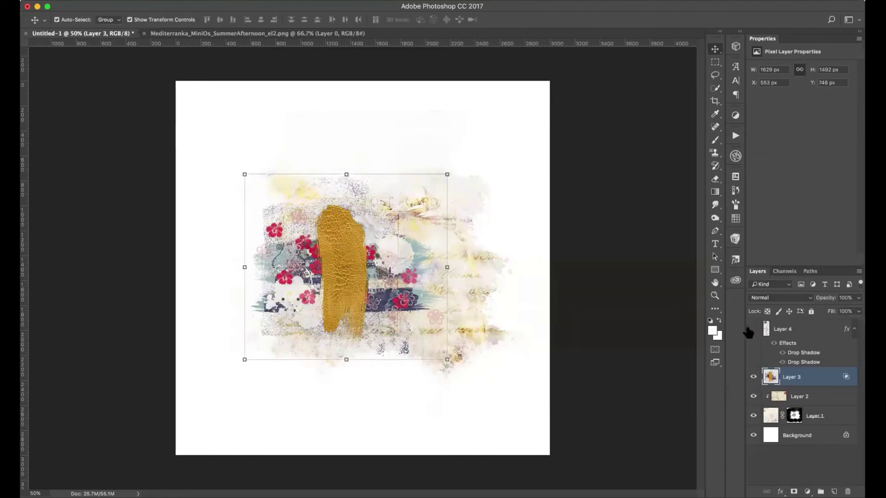
click(753, 329)
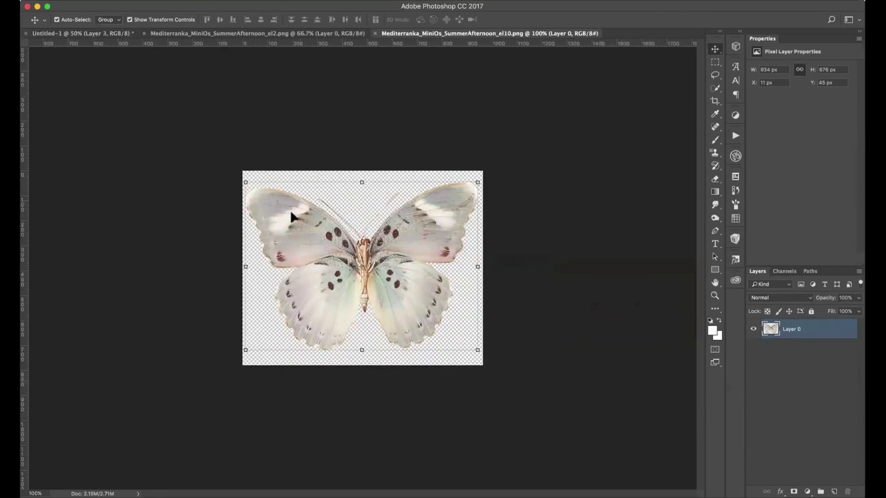
Step: Drop the el10 butterfly near the cornflower stem's foot, shrunk and tilted
drag(290, 210, 222, 120)
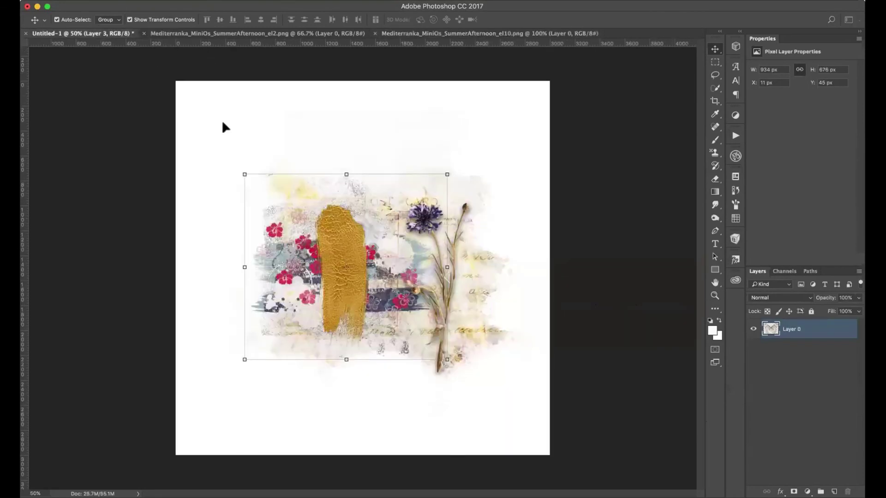
drag(397, 291, 402, 291)
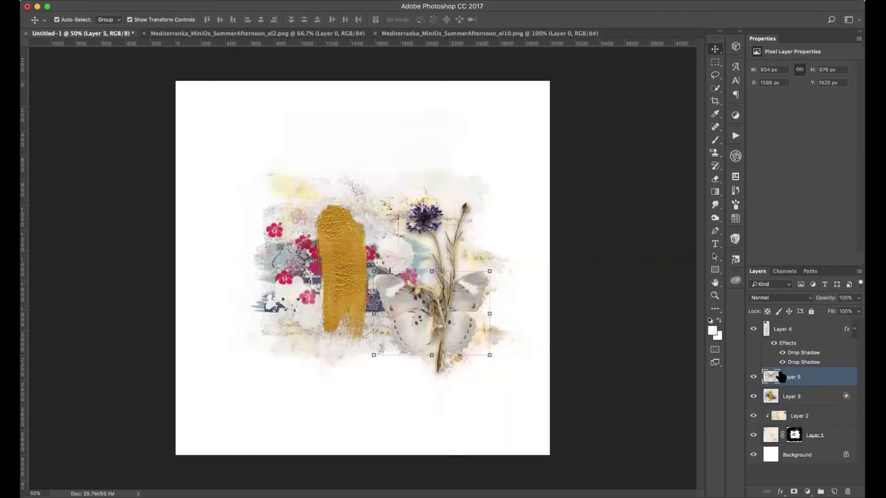
drag(489, 271, 466, 270)
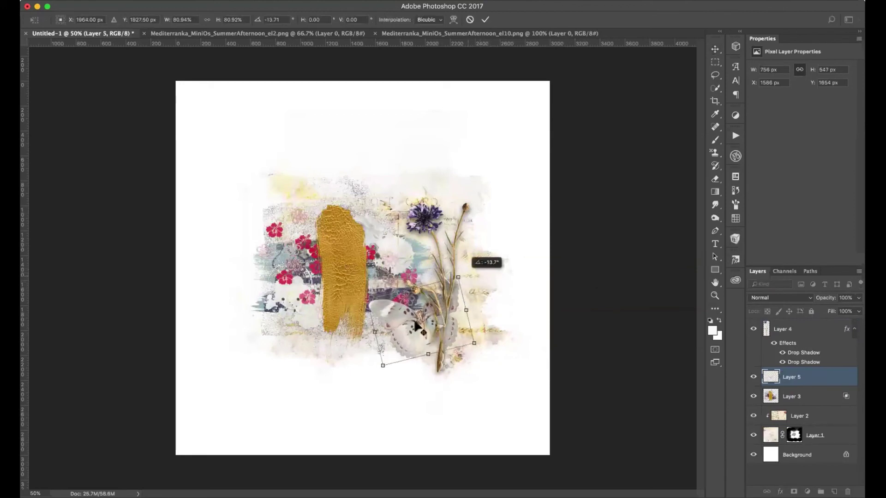
drag(423, 326, 414, 319)
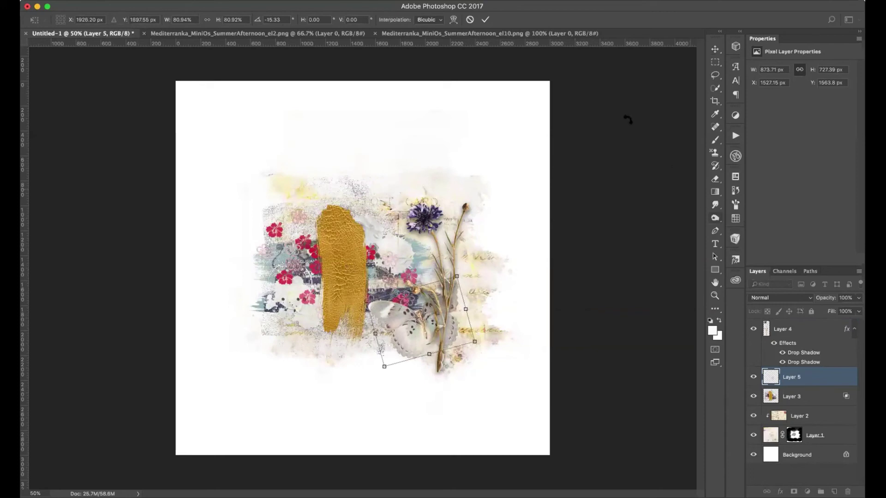
click(485, 19)
Step: Apply the Paper I preset style from the Styles panel to the butterfly
click(734, 260)
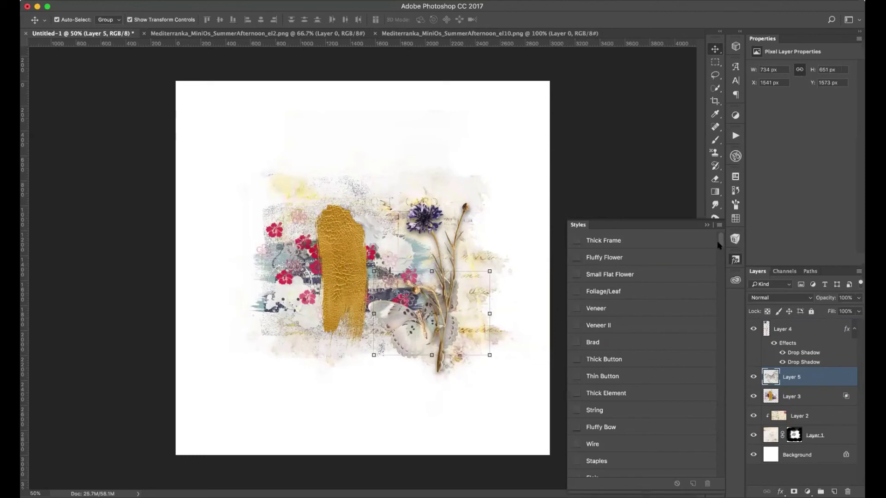
scroll(718, 244, down, 3)
scroll(718, 242, up, 3)
scroll(720, 242, down, 4)
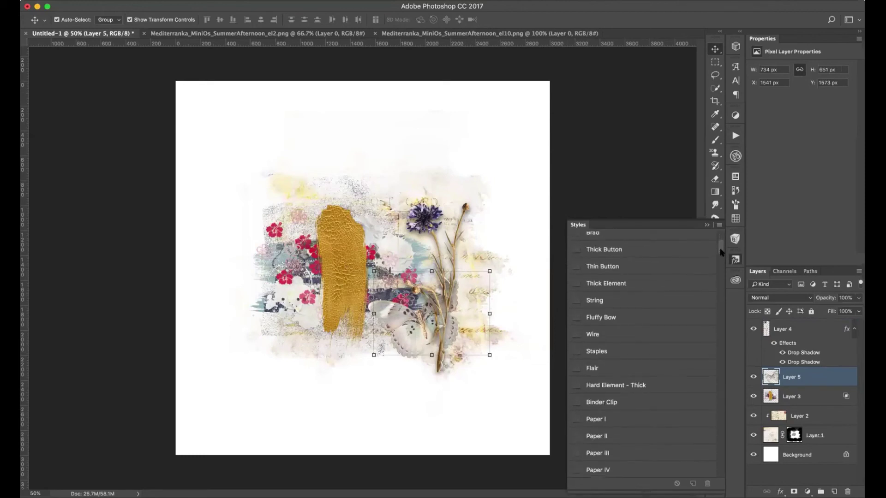
scroll(721, 244, up, 3)
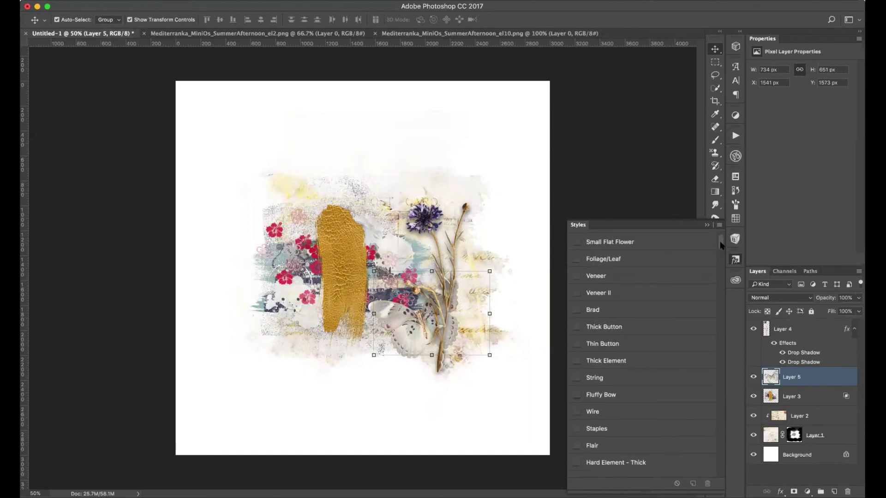
scroll(721, 242, up, 2)
scroll(717, 249, down, 5)
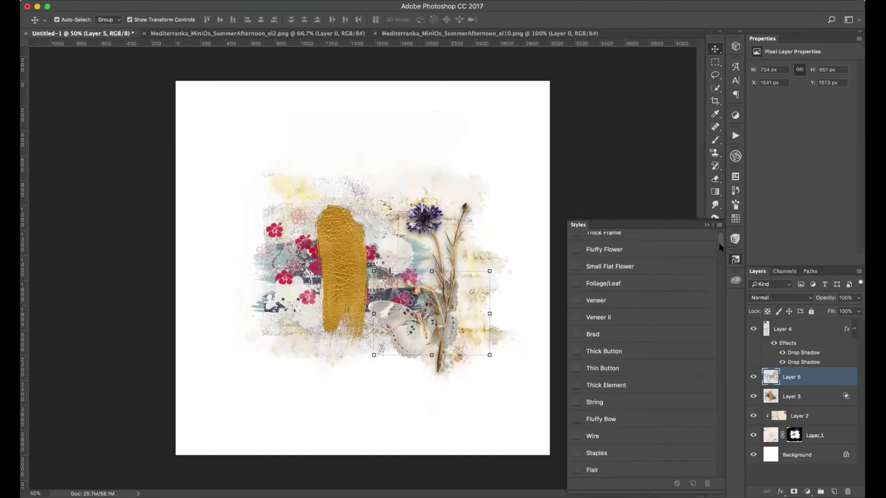
click(607, 395)
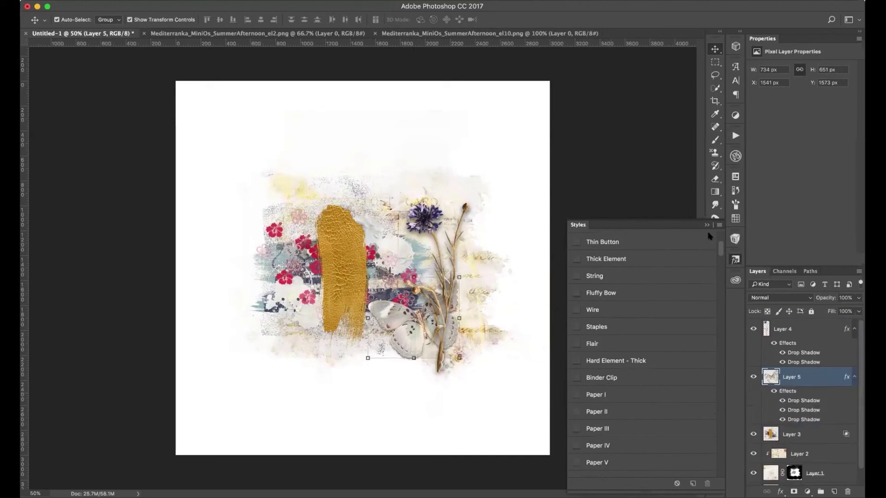
click(706, 224)
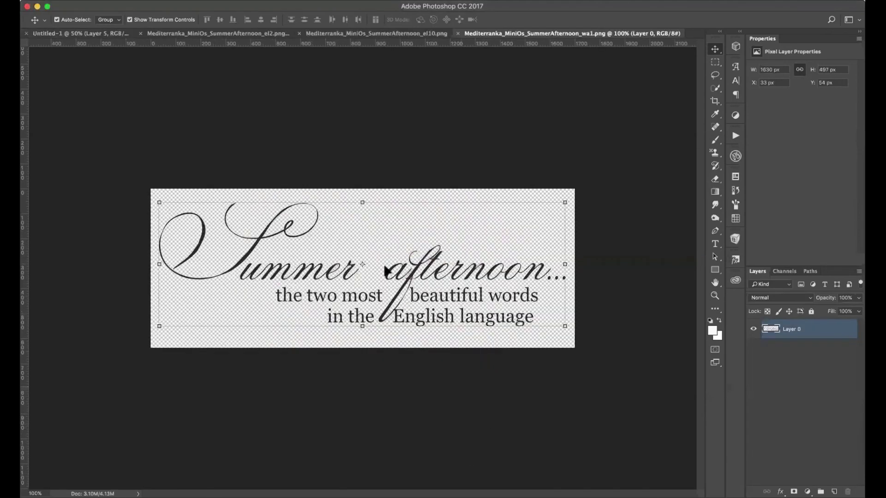
Step: Place the Summer afternoon word art as Layer 6 over the gold stroke, then close el10
drag(257, 242, 260, 174)
drag(313, 251, 363, 263)
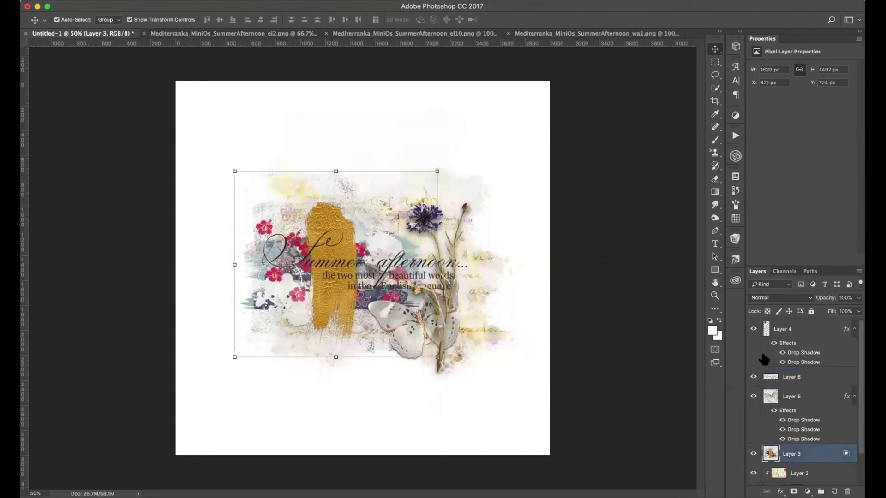
click(69, 20)
scroll(859, 342, down, 2)
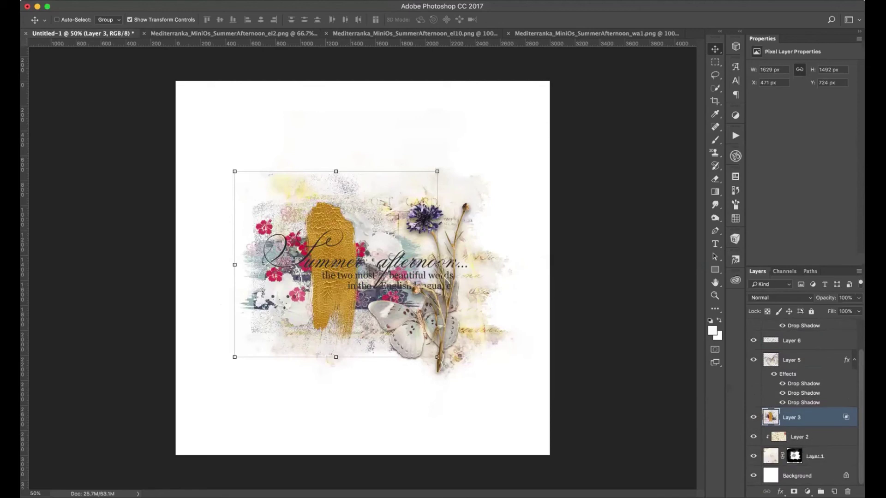
scroll(860, 382, up, 2)
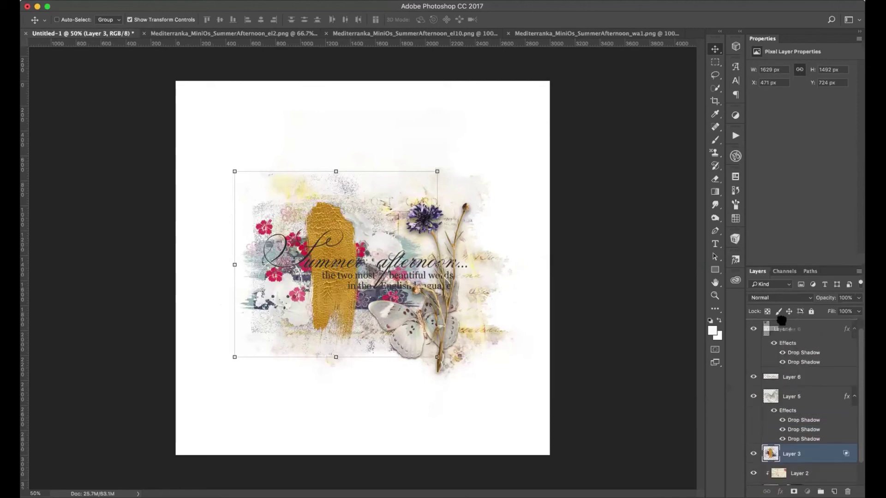
click(757, 328)
drag(375, 268, 335, 273)
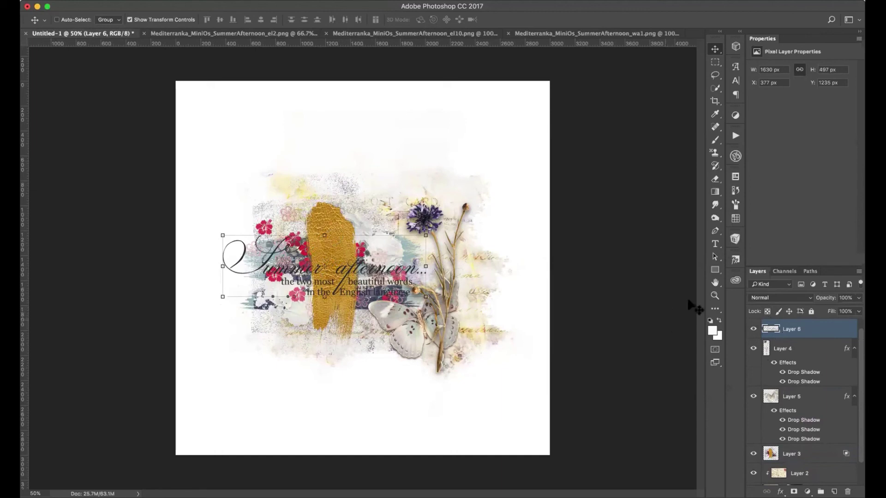
click(325, 33)
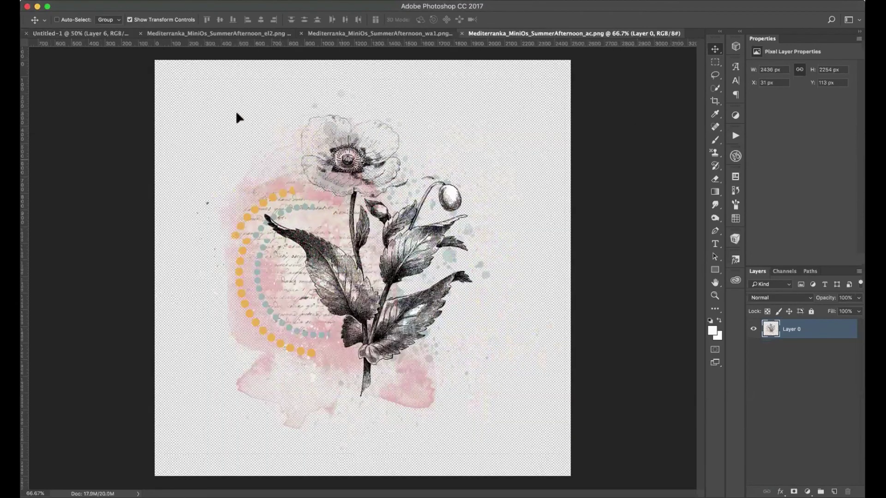
Step: Drop the inked poppy onto the page and hide the word art, butterfly, yellow texture and cornflower
drag(237, 115, 109, 36)
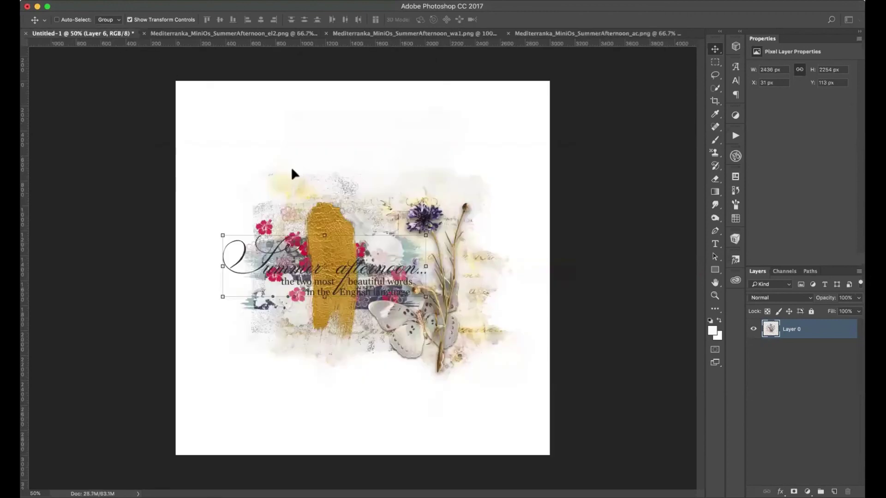
drag(291, 174, 293, 184)
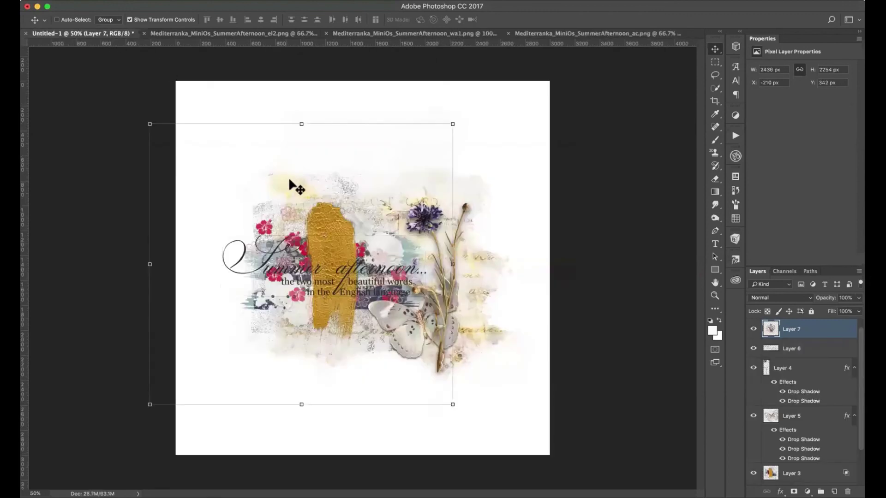
click(753, 348)
click(753, 415)
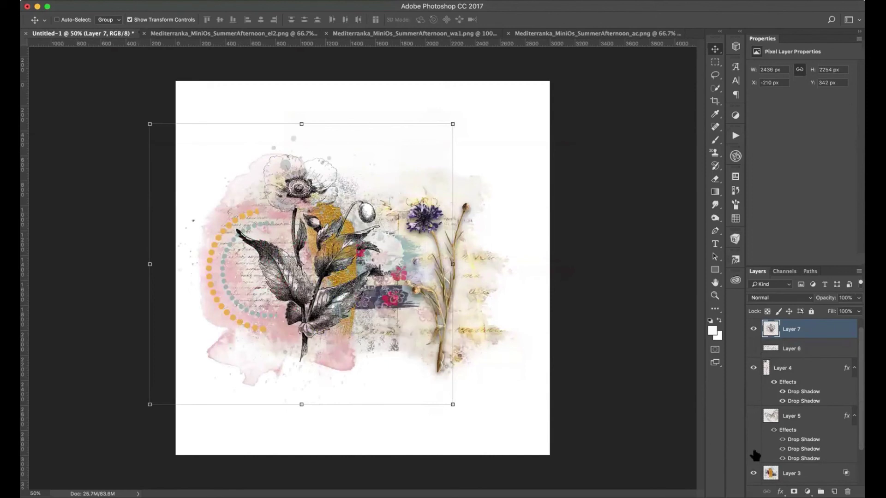
click(753, 473)
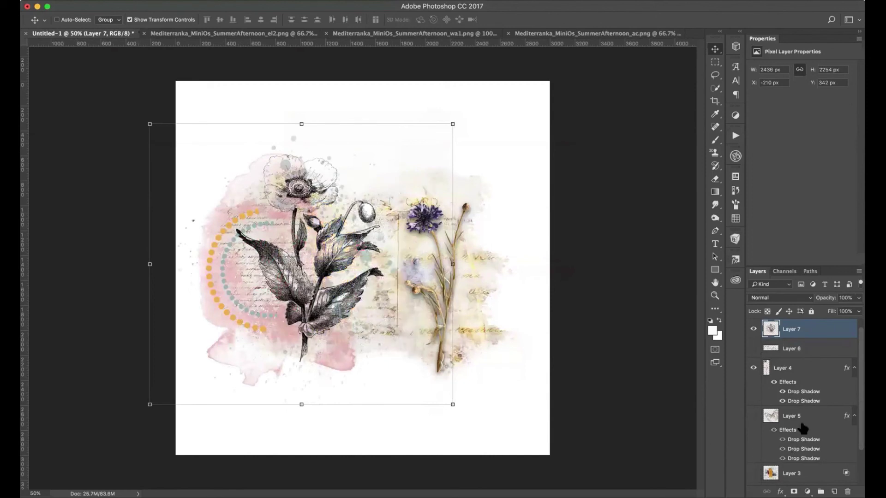
click(753, 367)
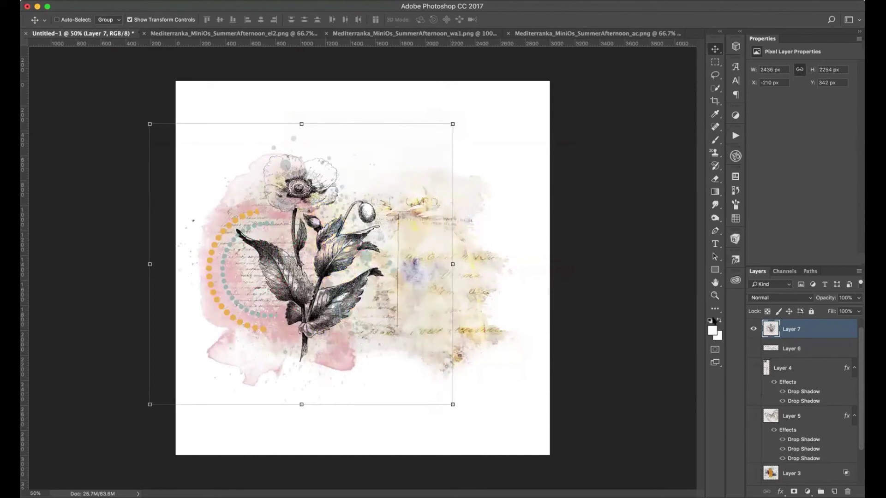
Step: Scale the inked poppy to about 84% and shift it up and right
drag(452, 124, 406, 167)
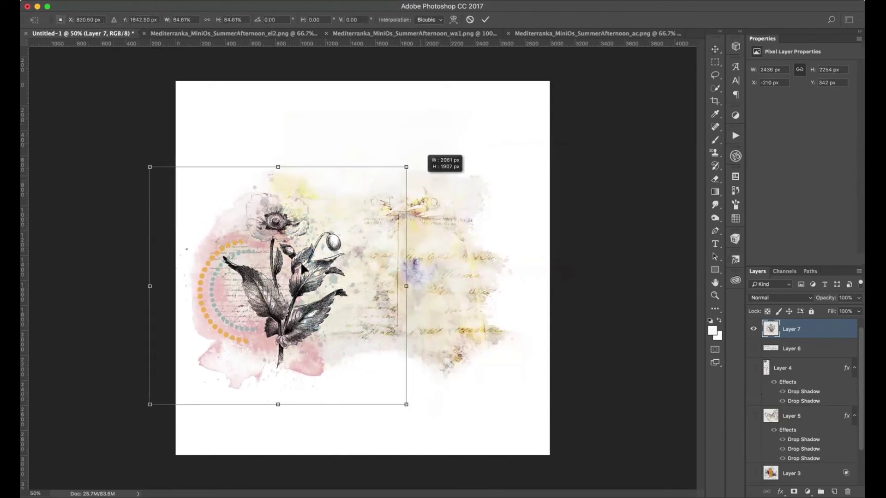
drag(303, 267, 327, 245)
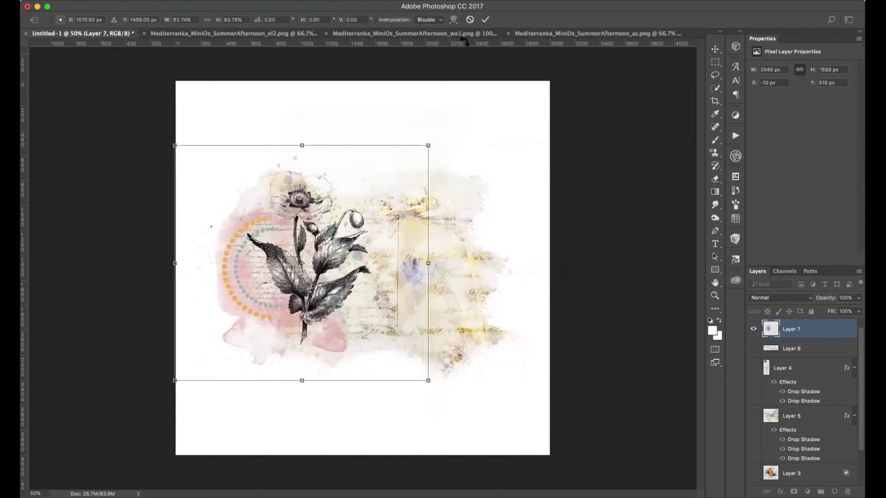
click(485, 20)
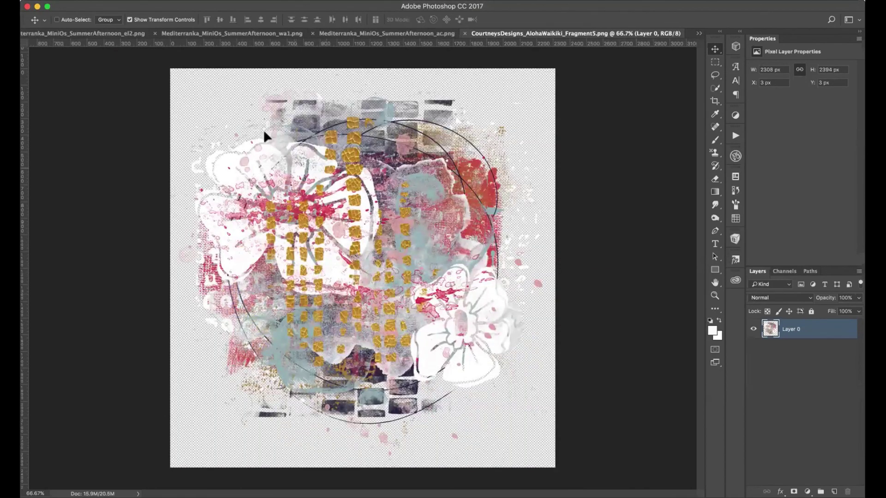
Step: Bring the Aloha fragment onto the page, scaled to about 67% on the right side
drag(265, 136, 427, 277)
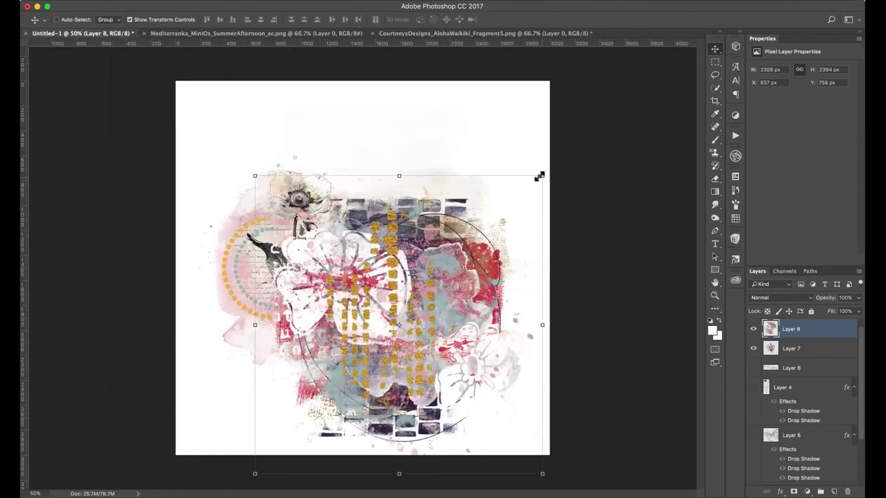
drag(542, 176, 450, 271)
drag(377, 318, 446, 275)
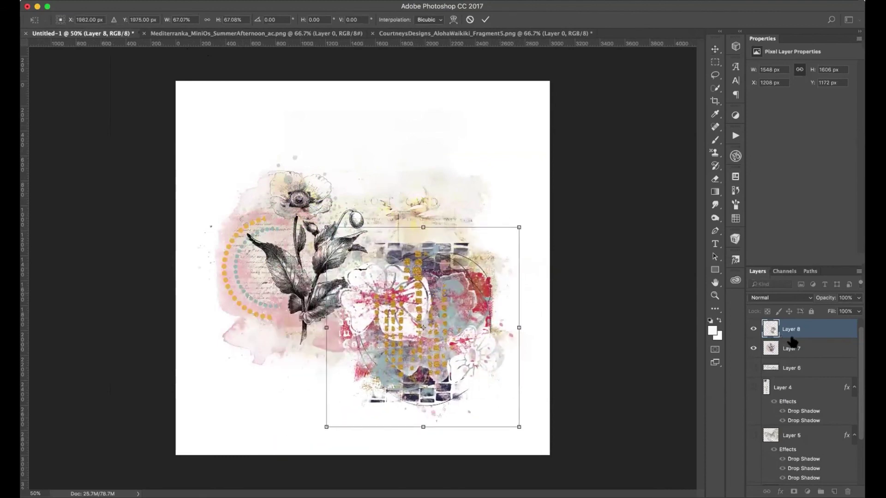
click(470, 19)
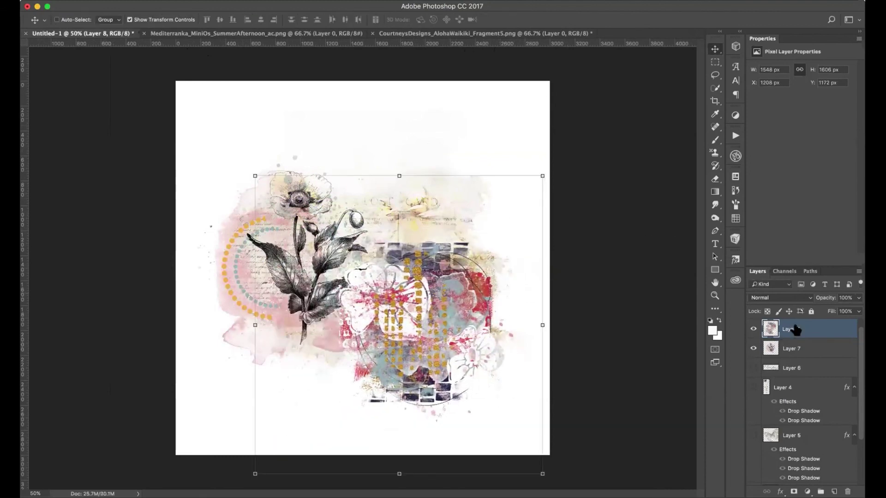
Step: Move the fragment's Layer 8 below Layer 3 in the layer stack
drag(796, 330, 794, 477)
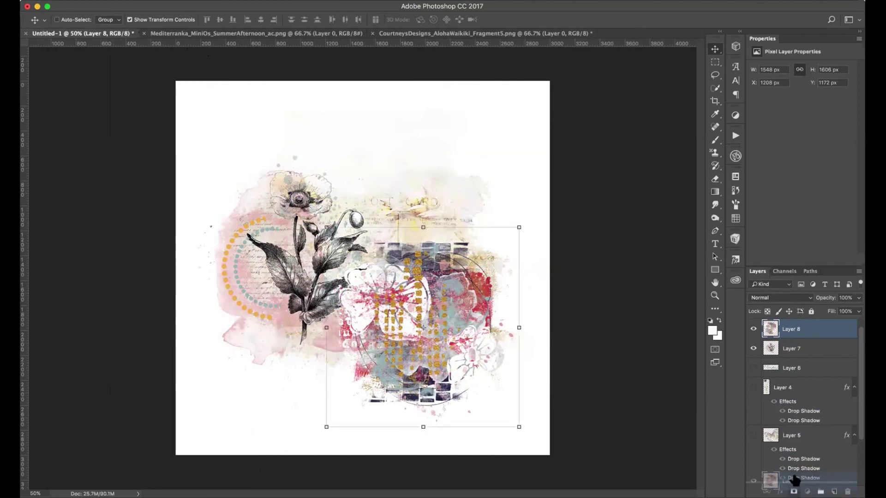
scroll(860, 405, down, 3)
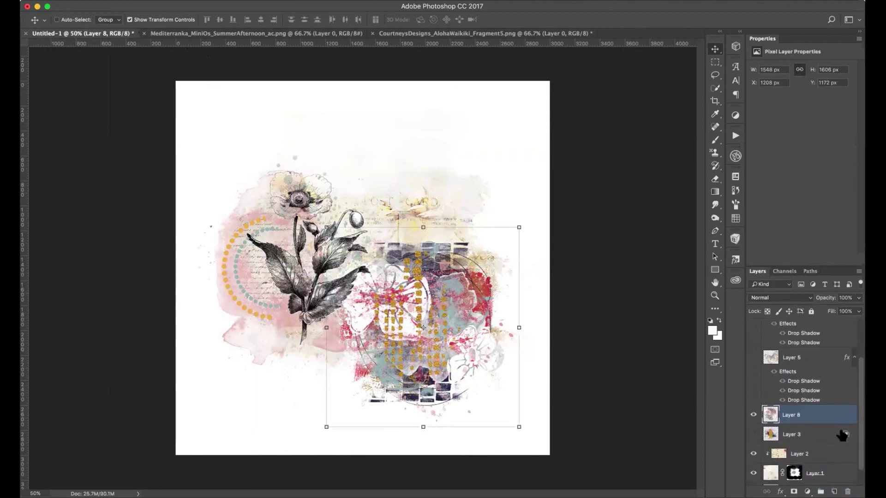
drag(801, 417, 794, 449)
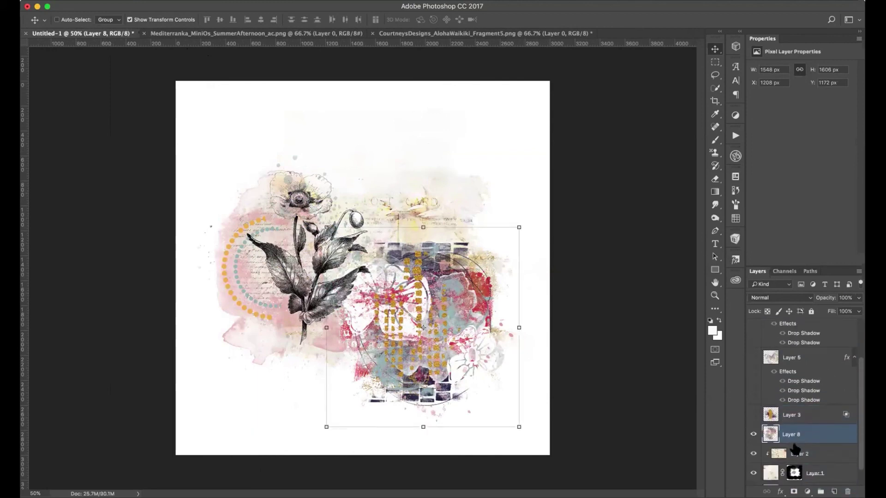
Step: Try Overlay, Color Burn and Multiply on the Aloha fragment, then return it to Normal
click(775, 299)
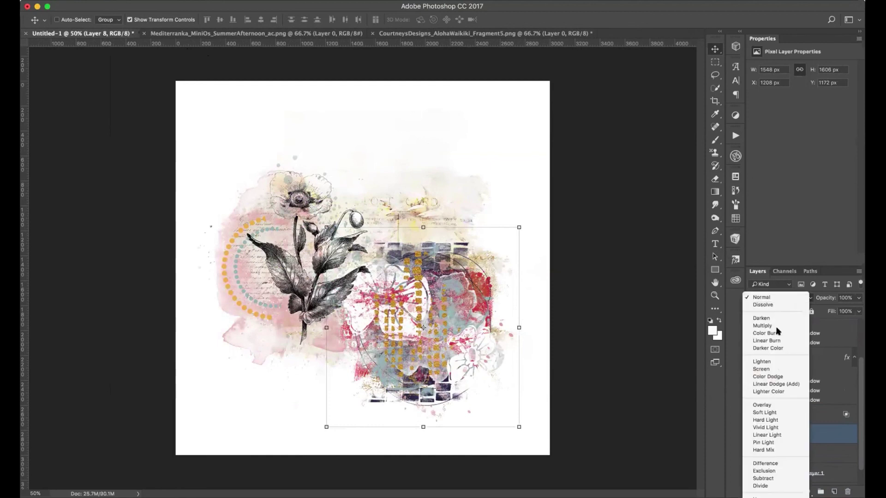
click(769, 406)
click(773, 298)
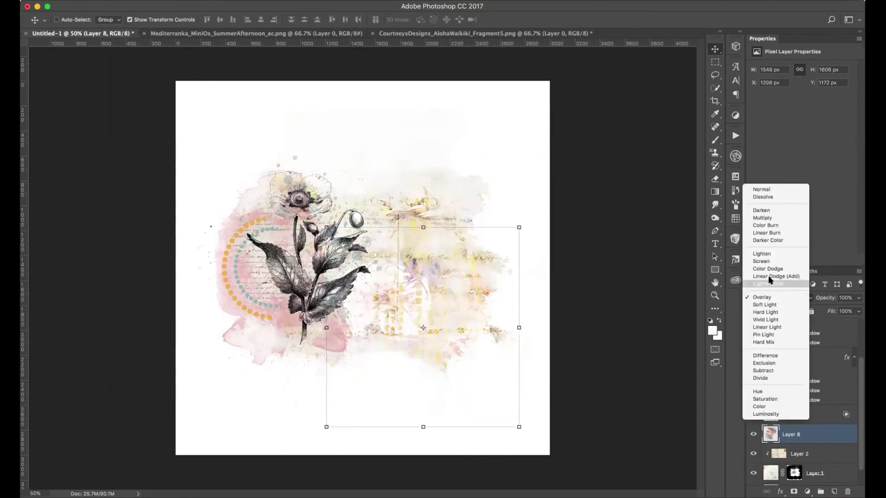
click(768, 224)
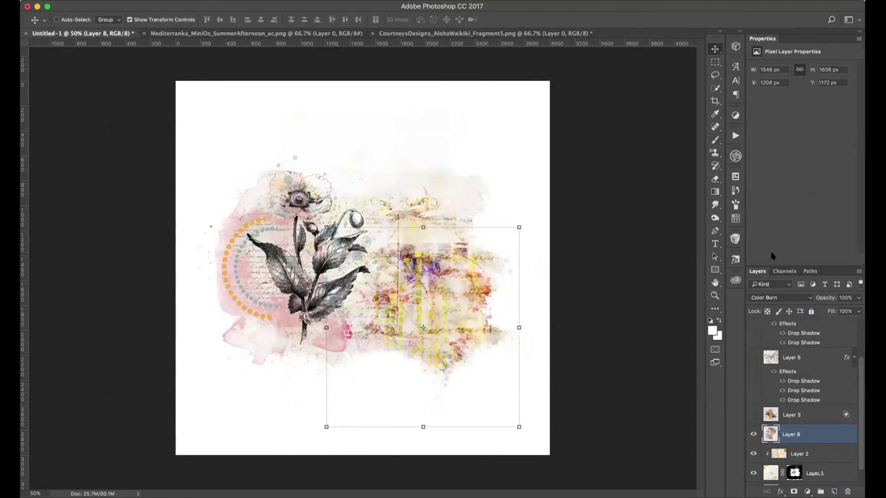
click(785, 297)
click(776, 288)
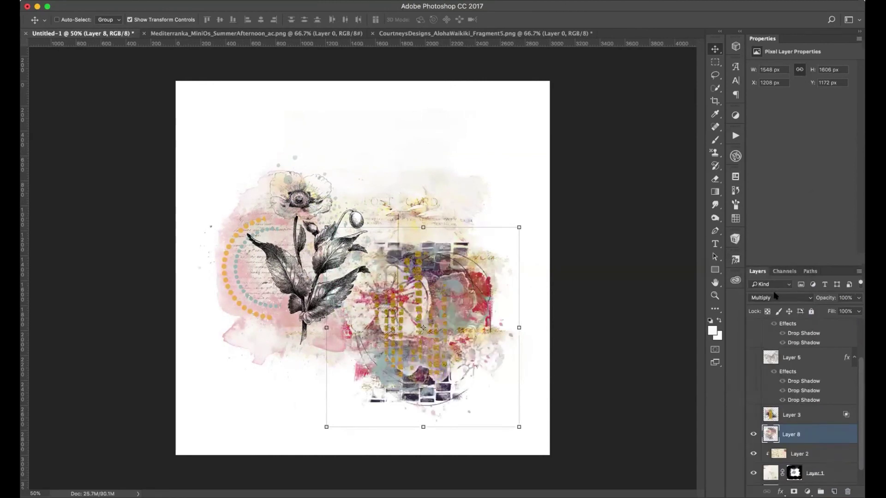
click(780, 299)
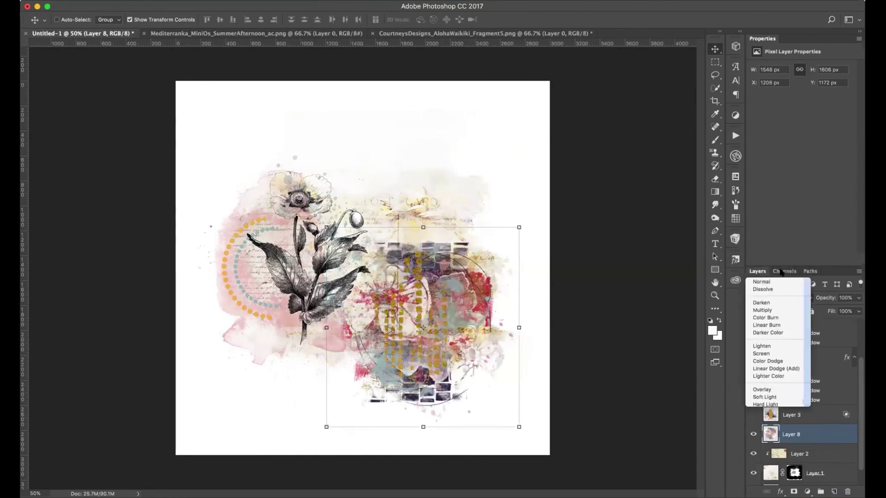
click(766, 279)
Step: Nudge the fragment slightly up and left and lower its fill to 66%
drag(414, 318, 413, 309)
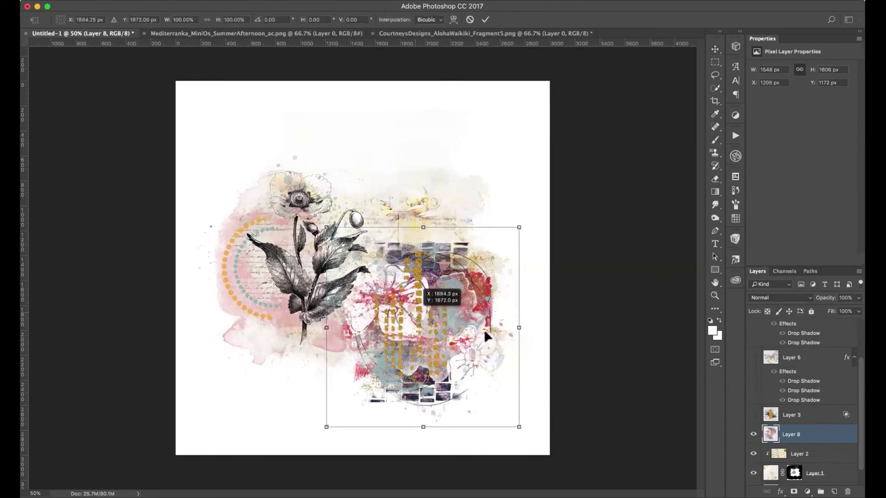
click(858, 312)
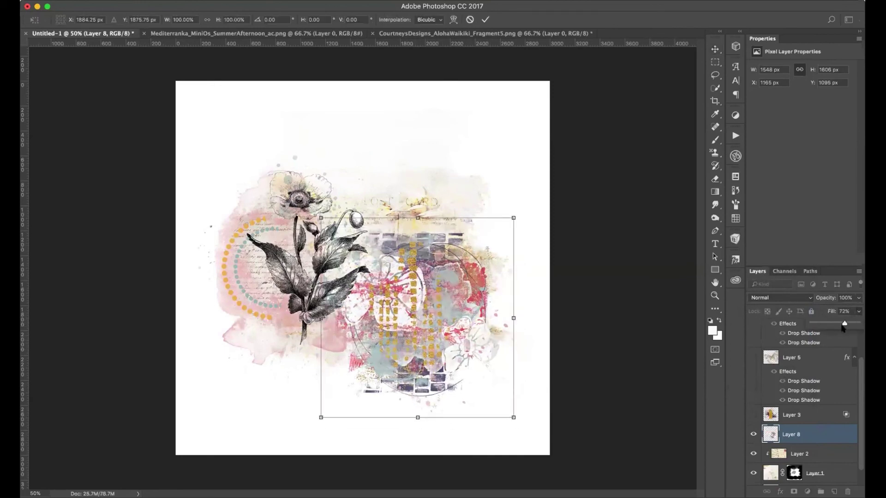
drag(842, 324, 841, 323)
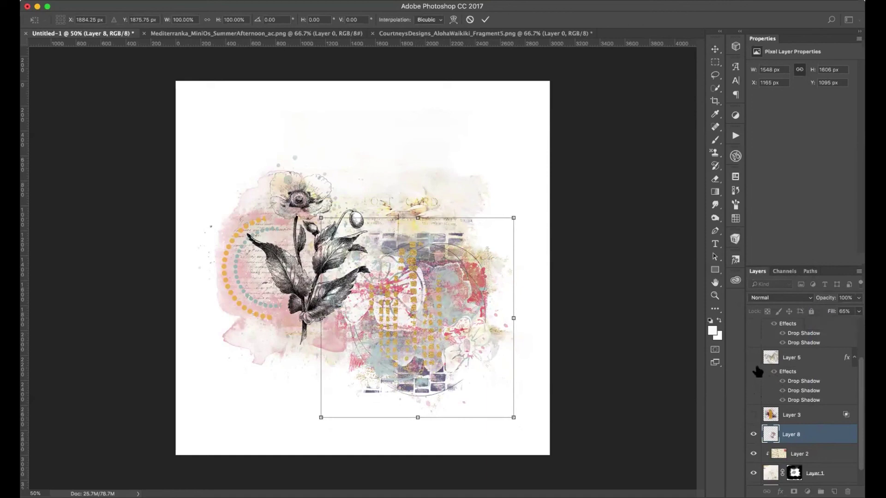
click(485, 20)
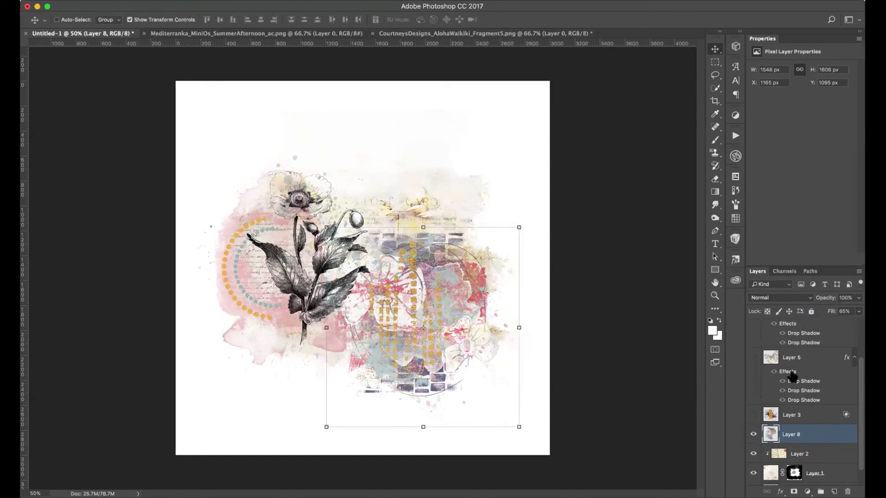
Step: Show the butterfly again with the cornflower left hidden, and drop the 'afternoon' word strip onto the page
click(753, 357)
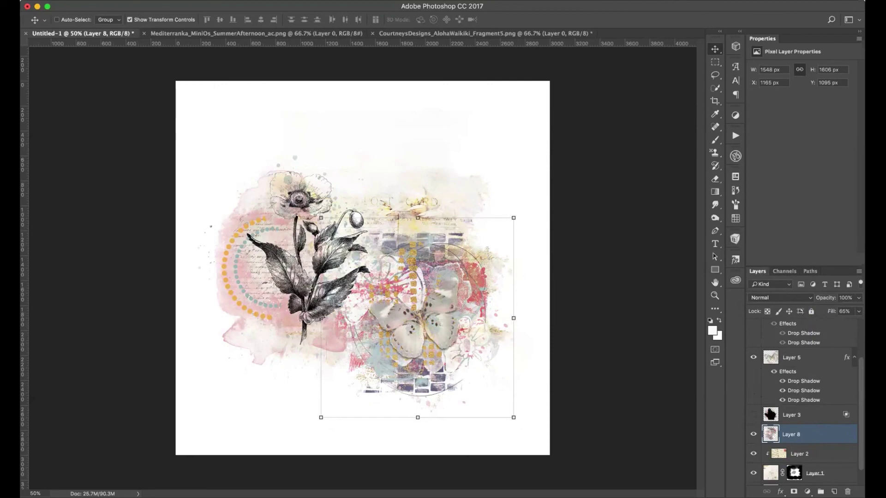
drag(860, 376, 859, 343)
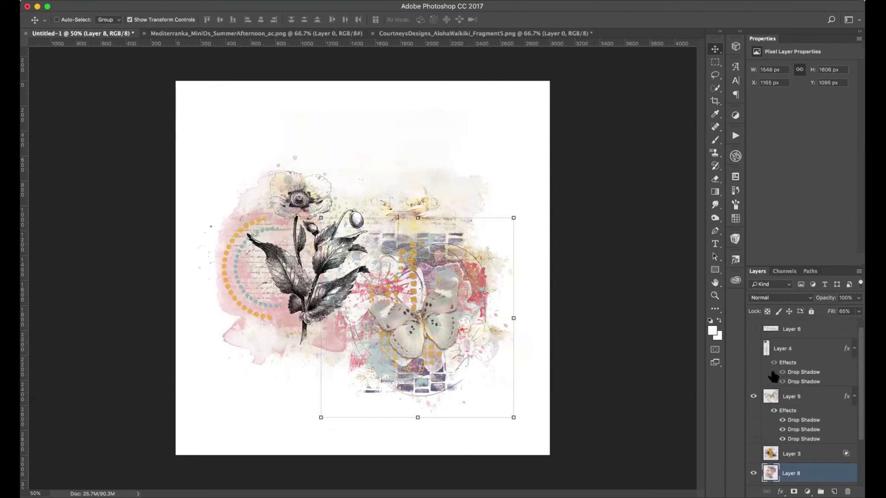
click(753, 348)
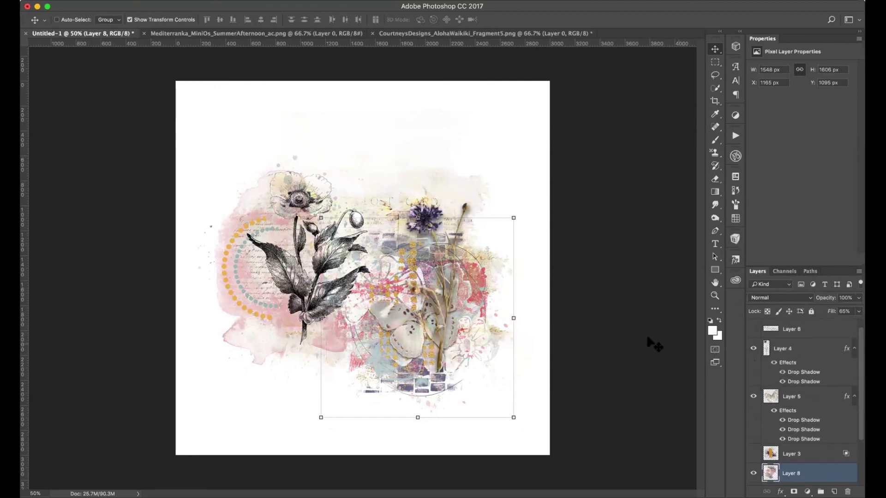
click(753, 349)
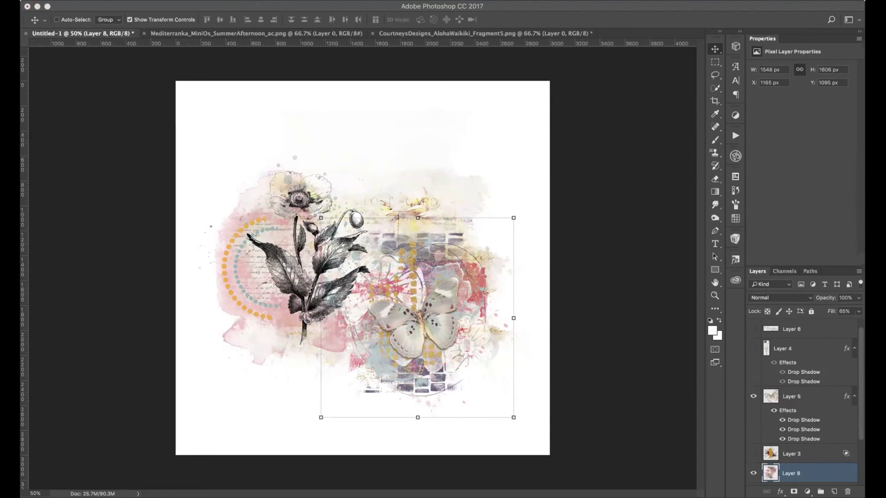
click(781, 295)
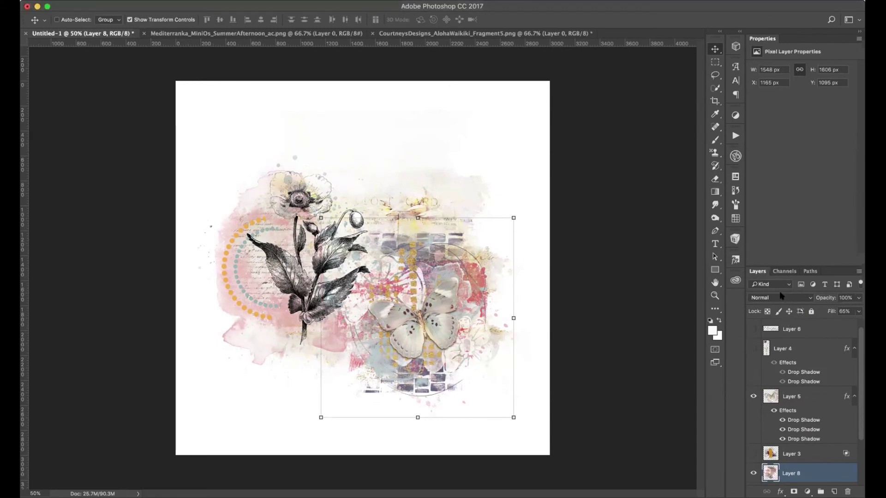
drag(336, 251, 378, 282)
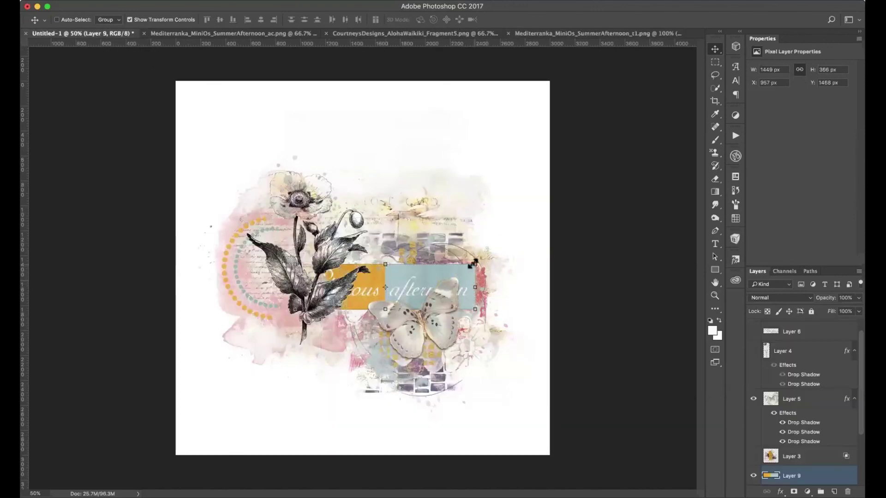
Step: Shrink the 'afternoon' word-art strip to fit the page
key(ctrl+t)
drag(472, 262, 426, 293)
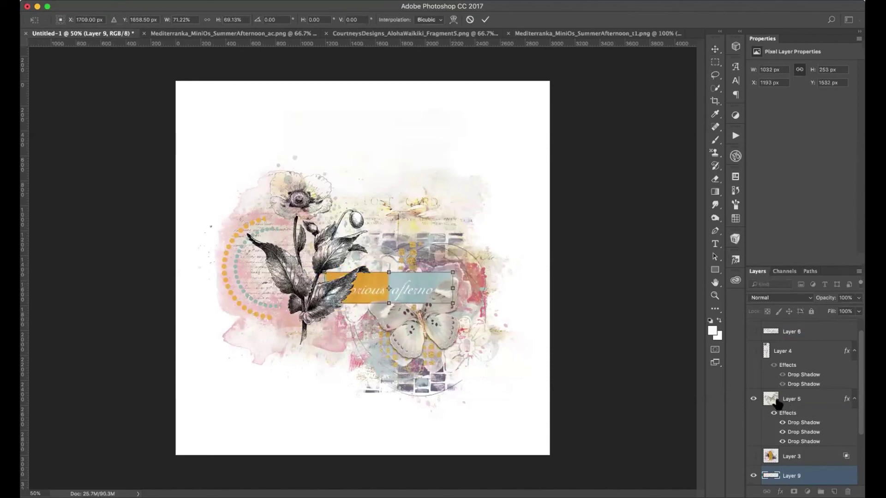
click(485, 20)
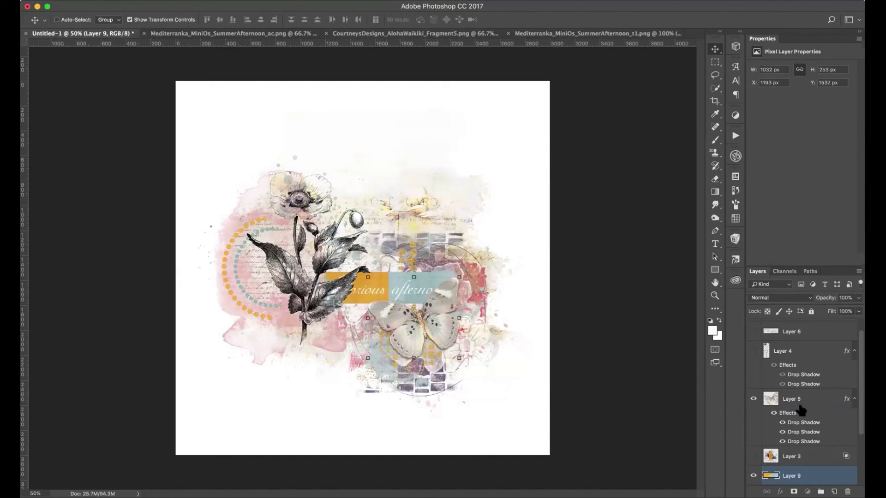
Step: Flip the butterfly horizontally, move it left beside the poppy stem, and raise its layer
click(804, 406)
key(super+t)
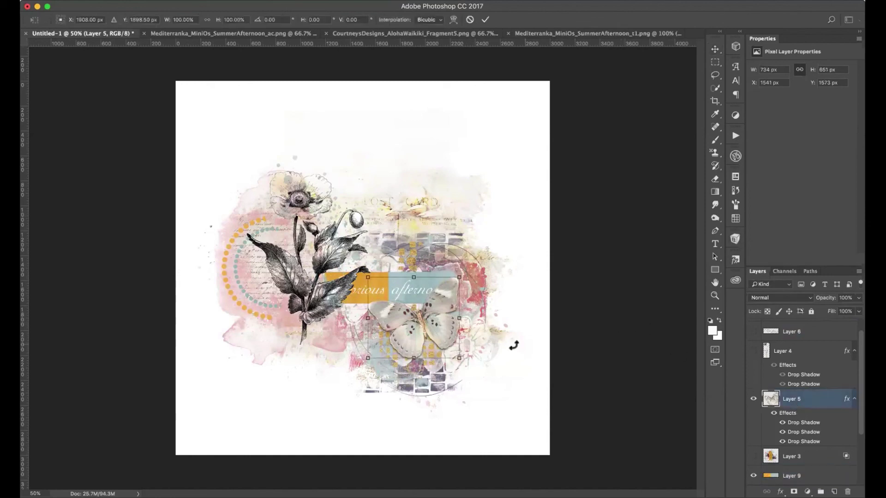
right_click(409, 311)
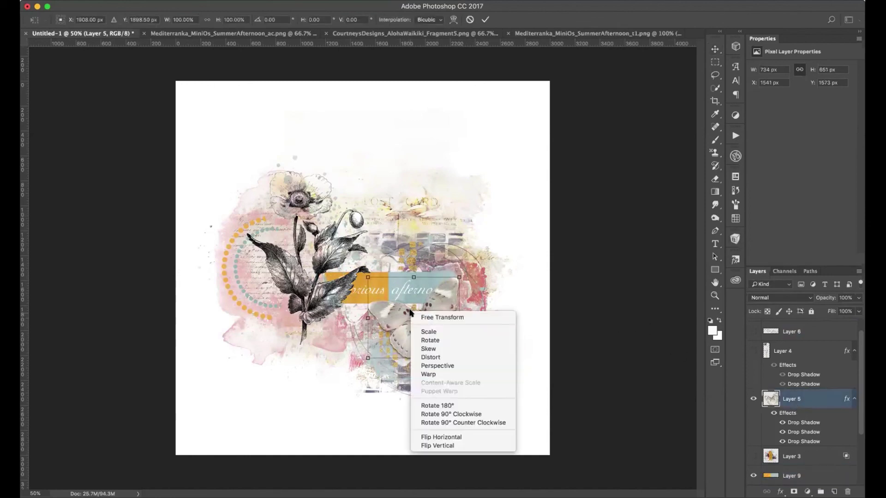
click(445, 438)
drag(416, 338, 350, 338)
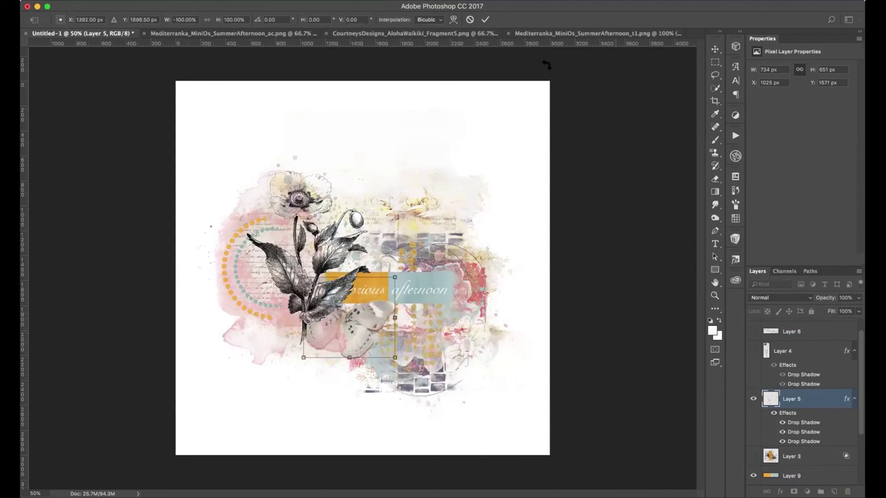
click(485, 19)
drag(787, 400, 779, 325)
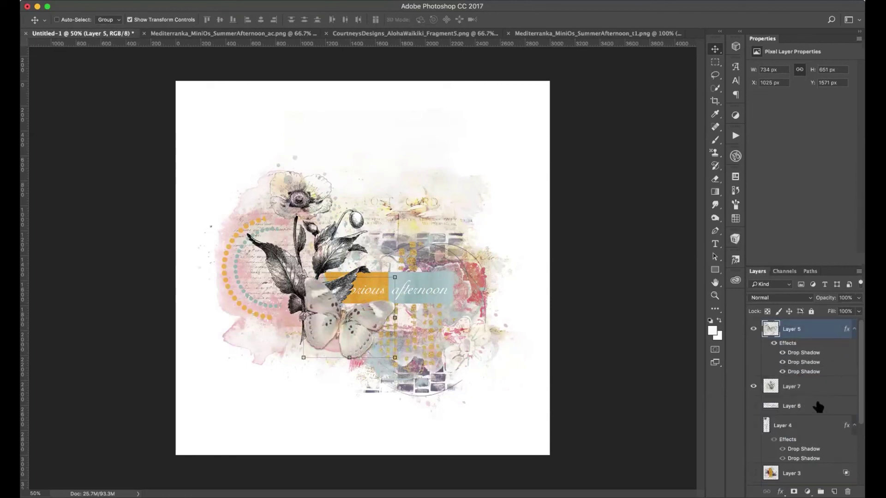
Step: Drag the Layer 9 Glorious afternoon strip down-right over the butterfly's right wing, then switch to Safari
scroll(861, 387, down, 3)
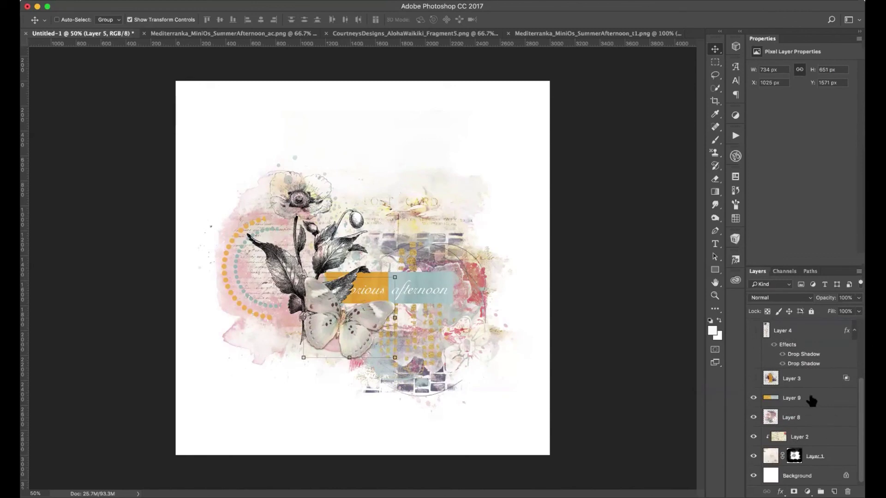
click(810, 399)
drag(423, 296, 459, 352)
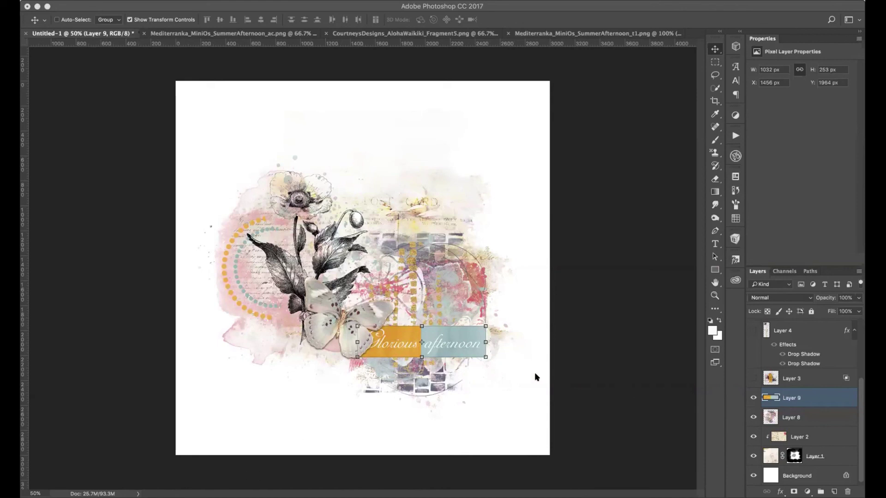
key(super+Tab)
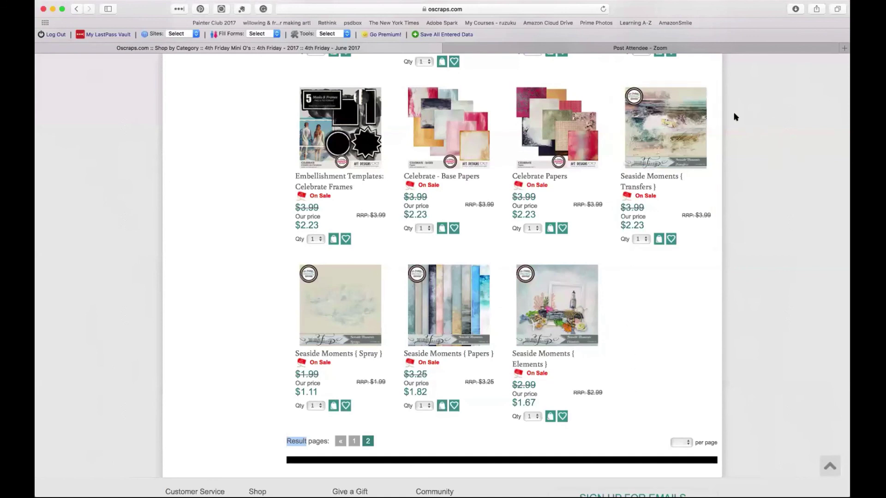
Step: Scroll to the top of the Oscraps sale page and go to the Blog
mouse_move(689, 113)
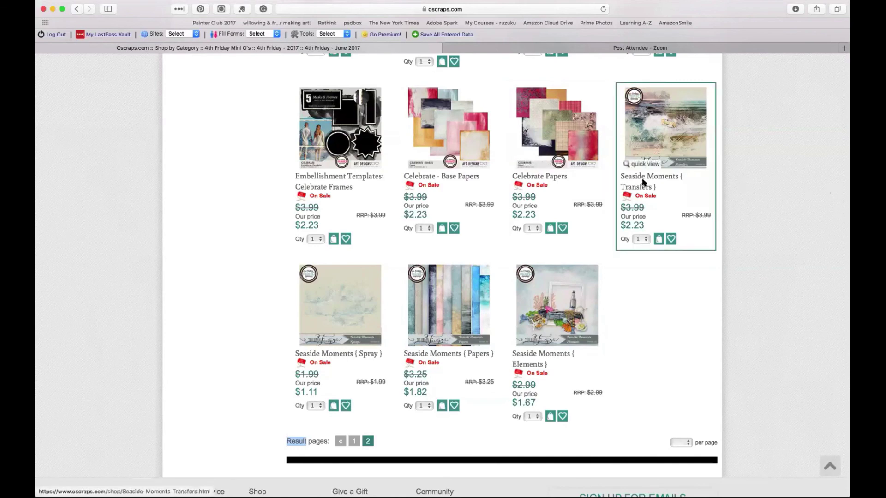
scroll(643, 182, up, 20)
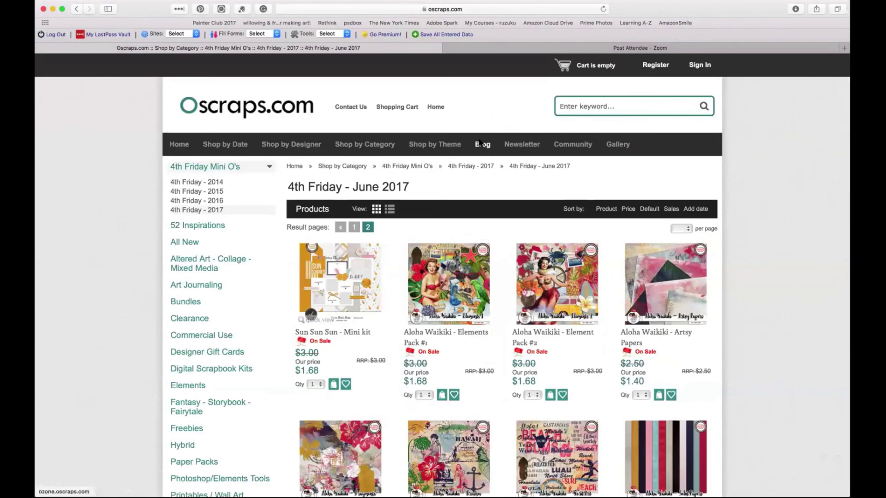
click(480, 144)
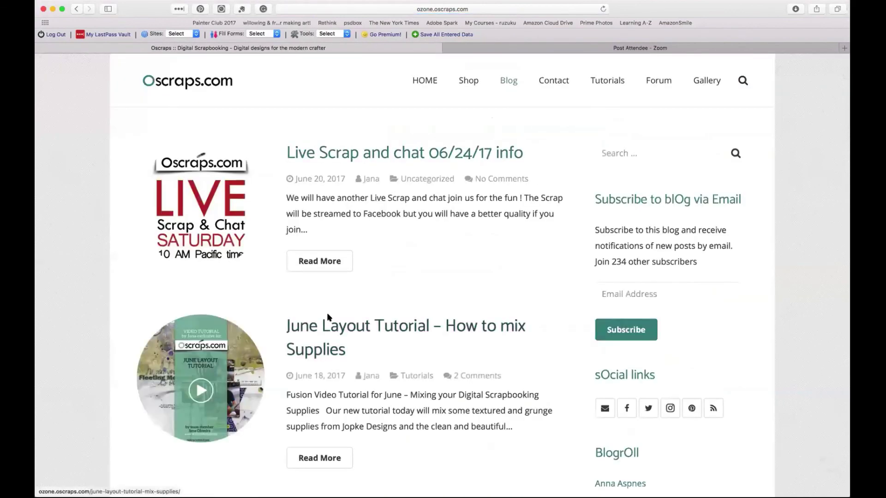
Step: Go to the Oscraps Tutorials section and browse the Tips & Techniques posts, including How to Use 52 Inspirations
scroll(329, 317, down, 10)
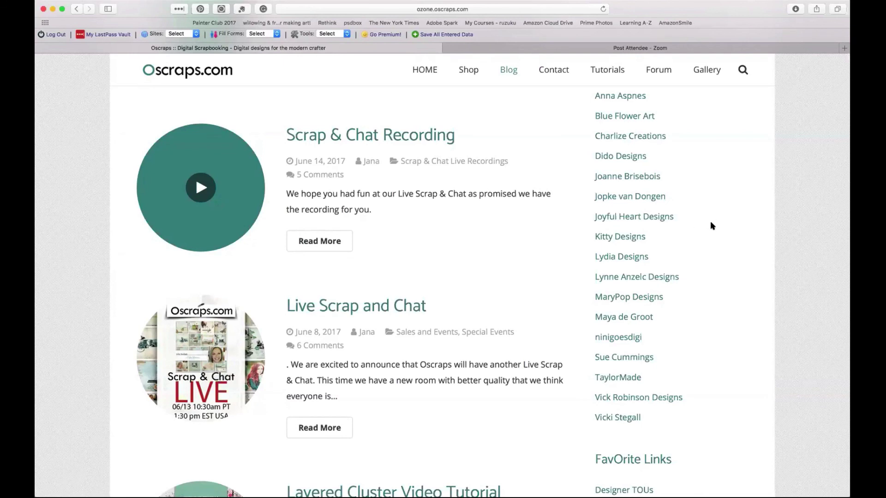
click(605, 74)
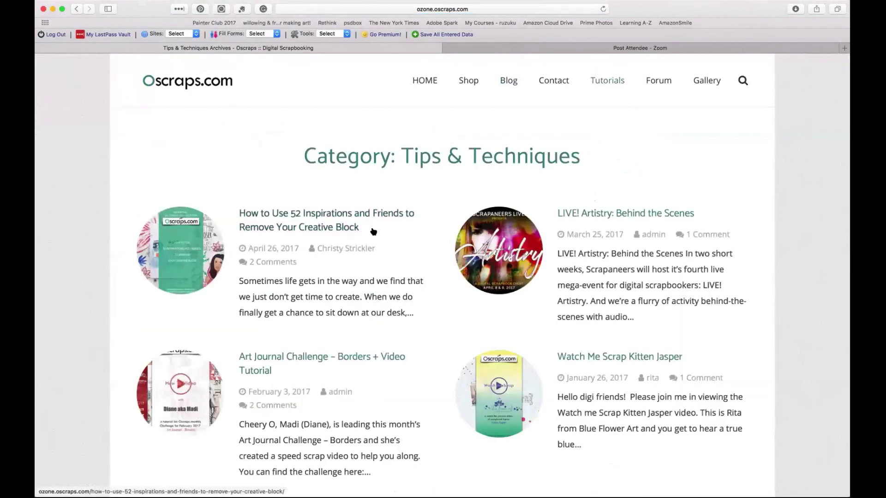
scroll(372, 231, down, 7)
scroll(332, 233, down, 5)
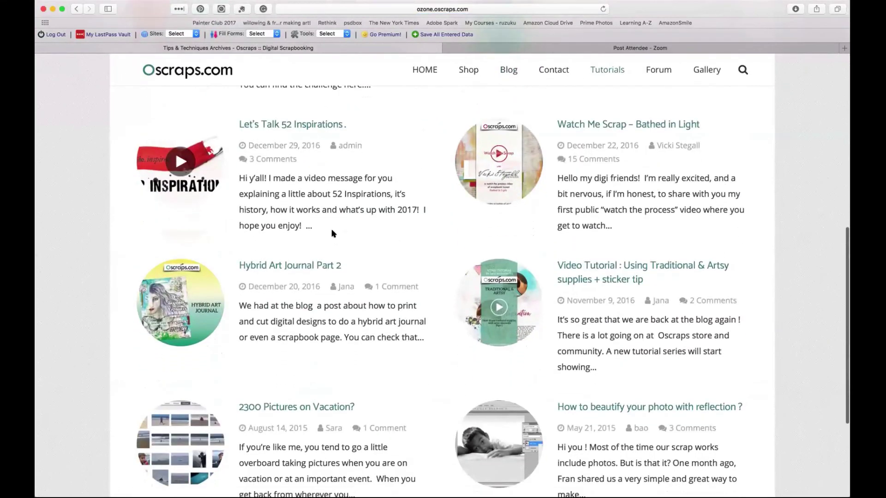
scroll(332, 233, up, 15)
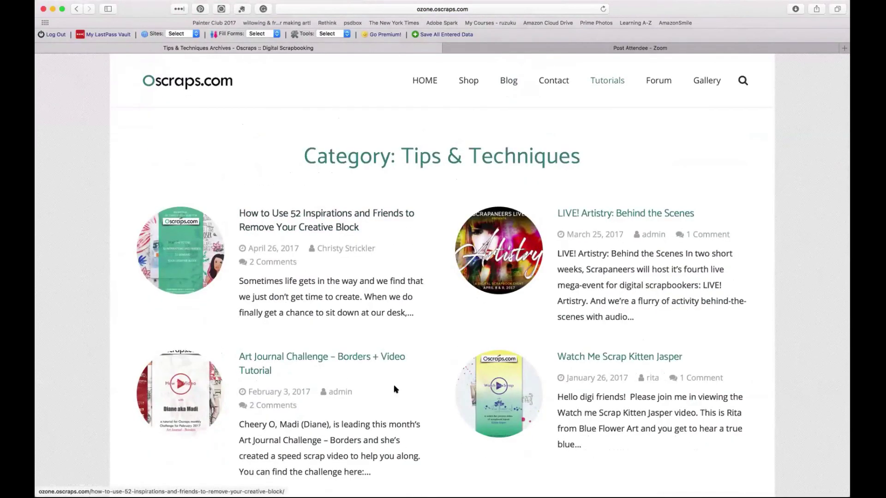
Step: Read the 52 Inspirations creative block article down to its finished journal page, then return to the Shop
click(311, 229)
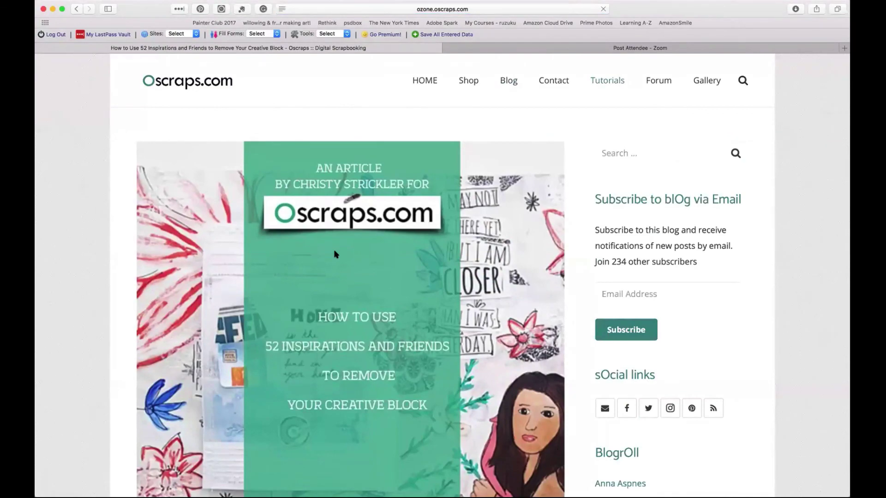
scroll(335, 254, down, 15)
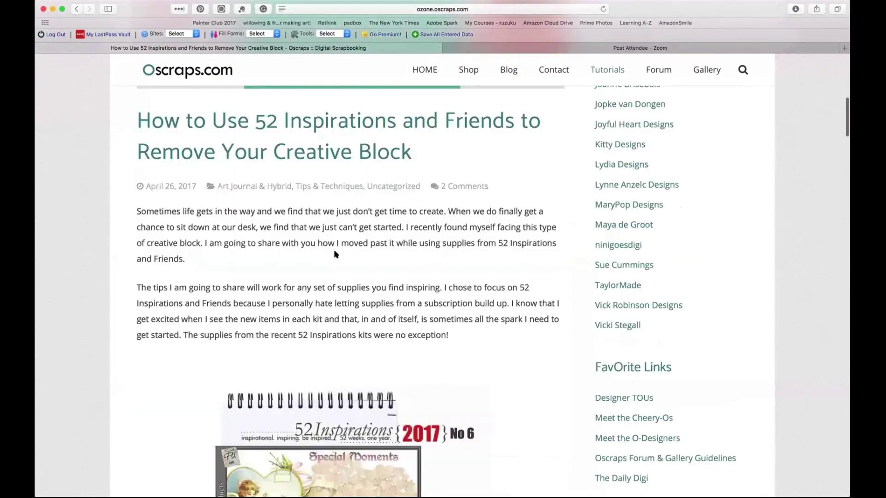
scroll(335, 254, down, 15)
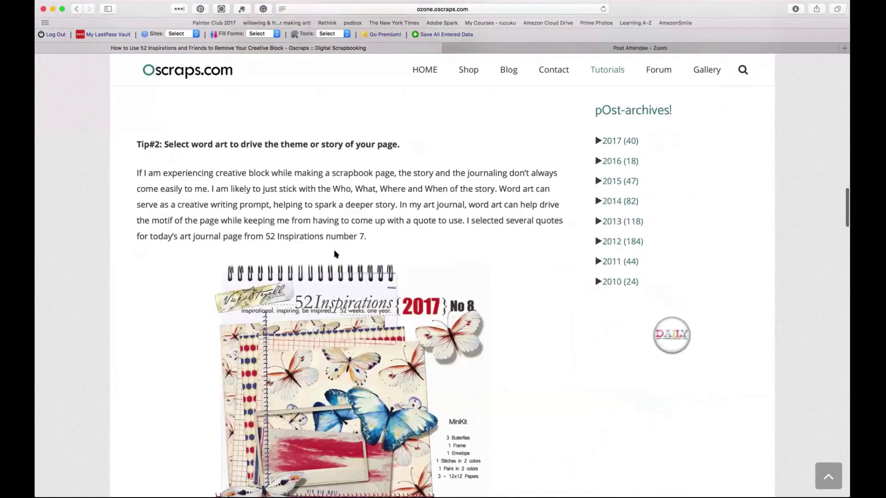
scroll(335, 254, down, 15)
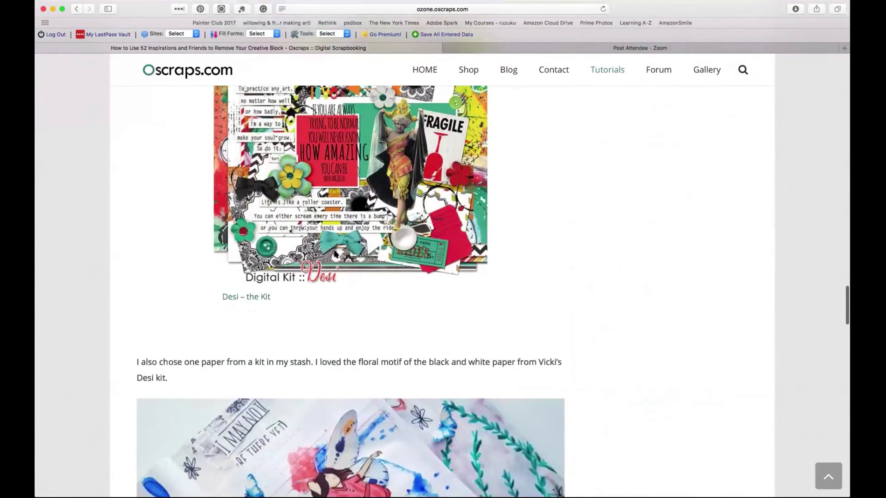
scroll(335, 254, down, 10)
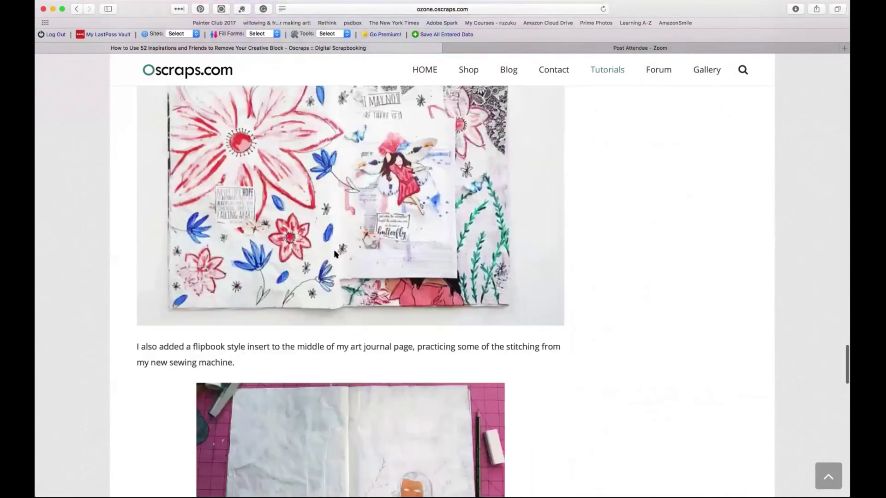
scroll(335, 254, down, 5)
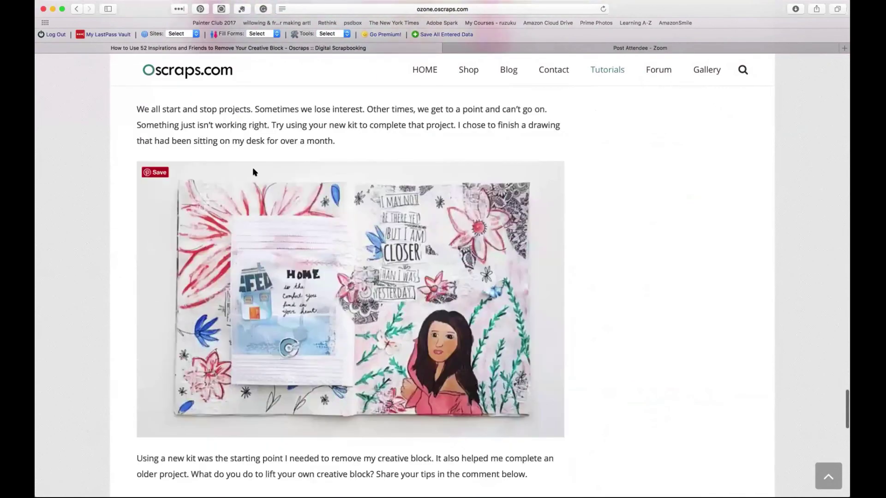
click(459, 71)
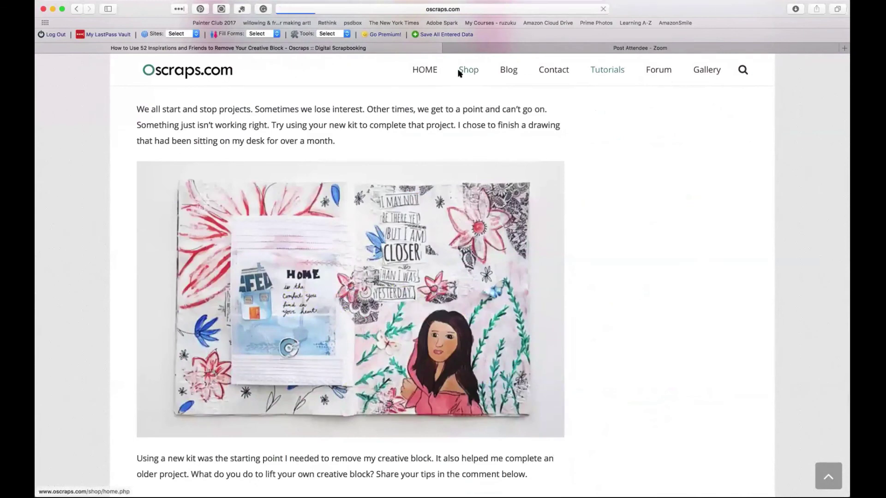